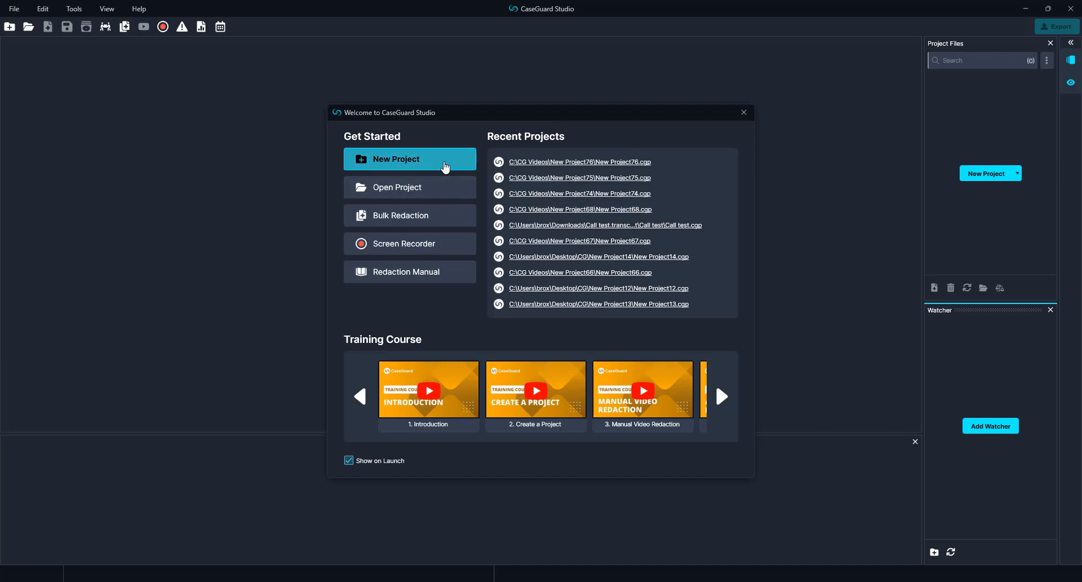
Step: Start a new project named after the case number and enter the requestor's name
{"action": "left_click", "coordinate": [440, 163]}
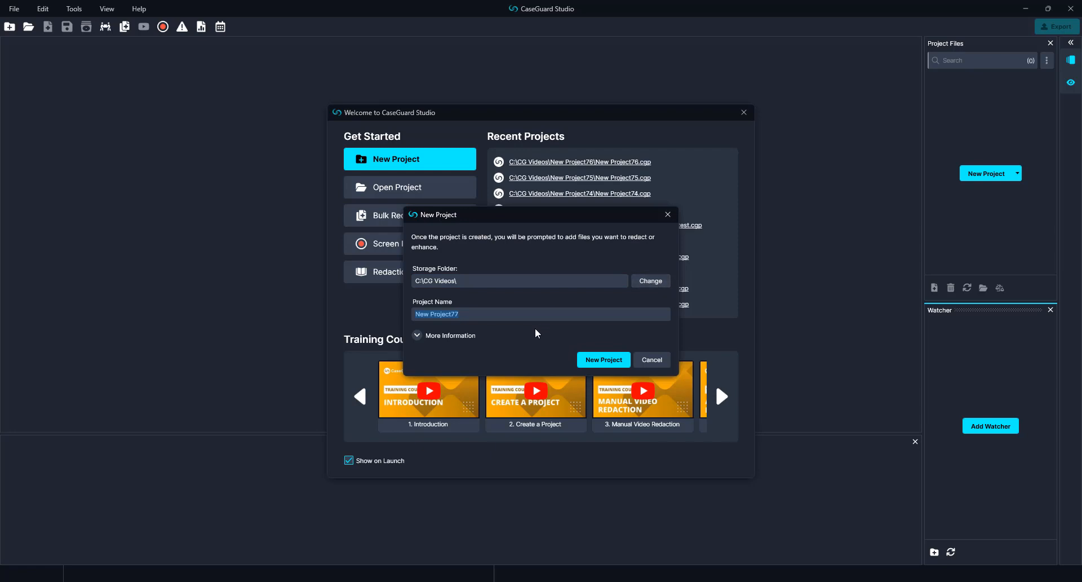
{"action": "left_click", "coordinate": [418, 335]}
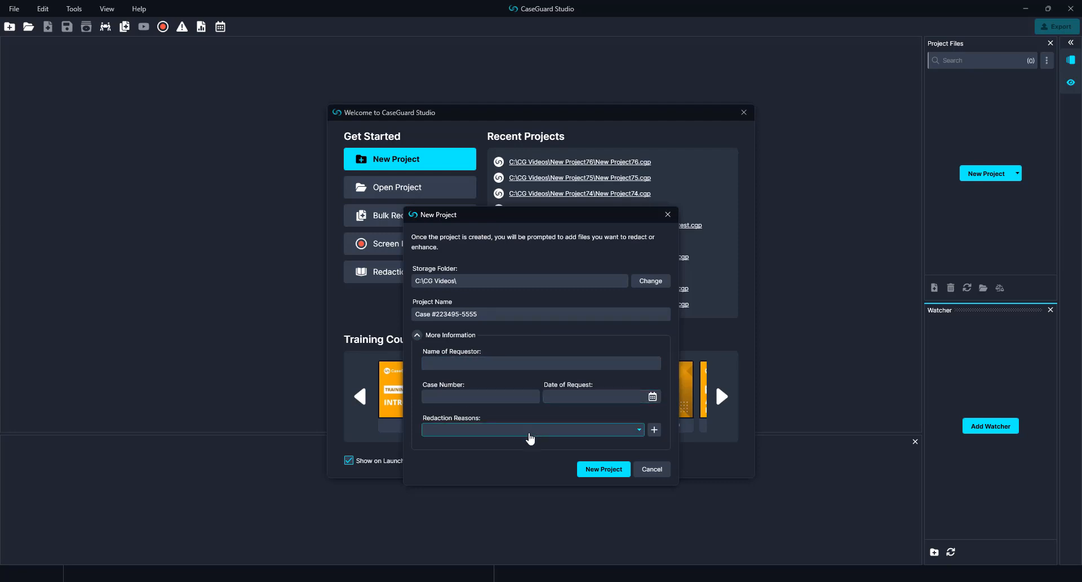
{"action": "left_click", "coordinate": [462, 366]}
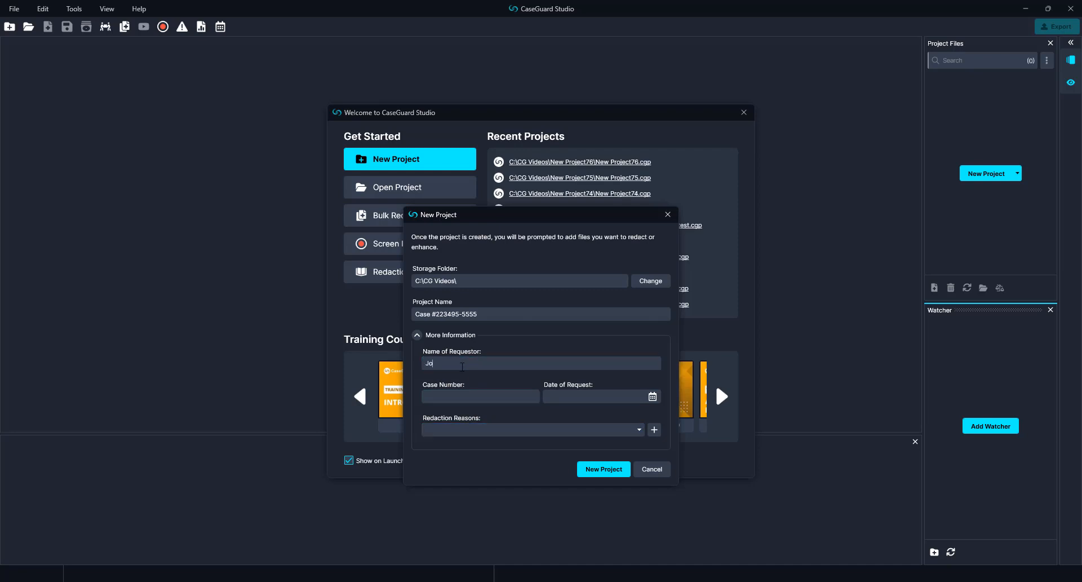
{"action": "type", "text": "John Doe"}
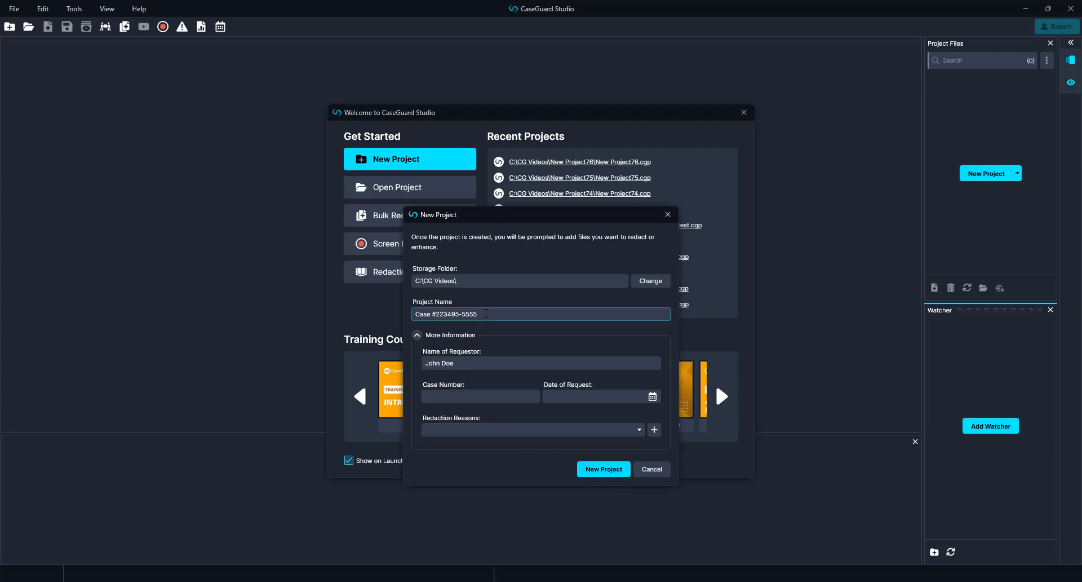
Step: Fill in the case number, request date 3/22/2024 and reasons #01a/#01b, then create the project
{"action": "left_click_drag", "start_coordinate": [481, 314], "coordinate": [438, 320]}
{"action": "key", "text": "ctrl+c"}
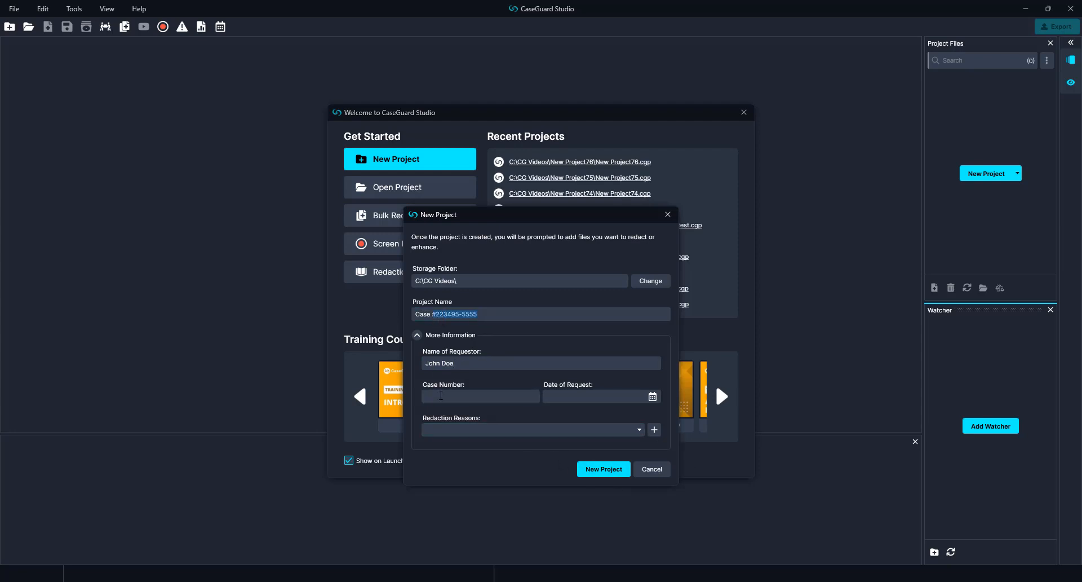
{"action": "left_click", "coordinate": [524, 396]}
{"action": "key", "text": "ctrl+v"}
{"action": "left_click", "coordinate": [653, 397]}
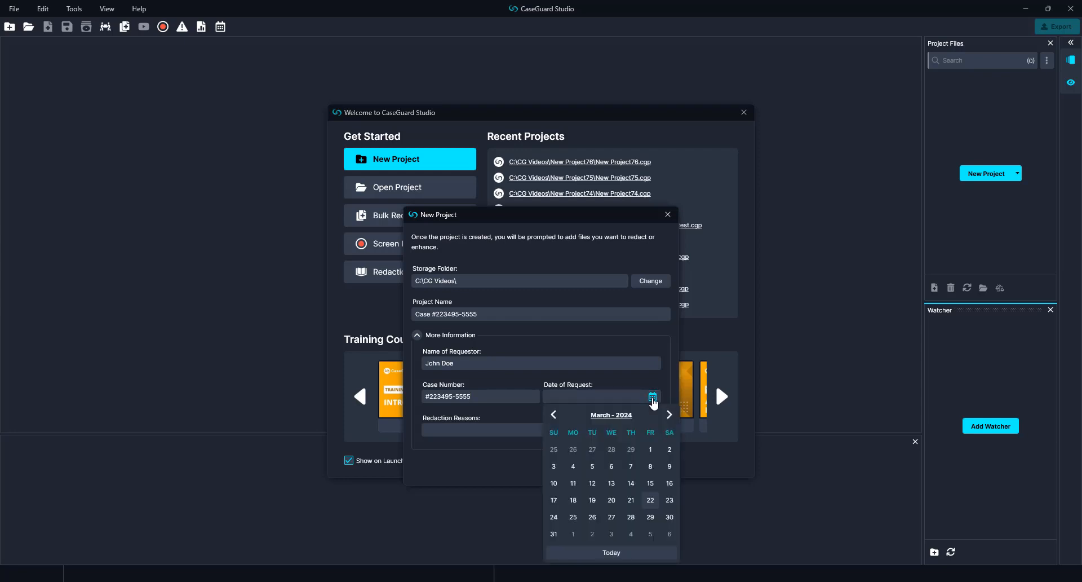
{"action": "left_click", "coordinate": [651, 499]}
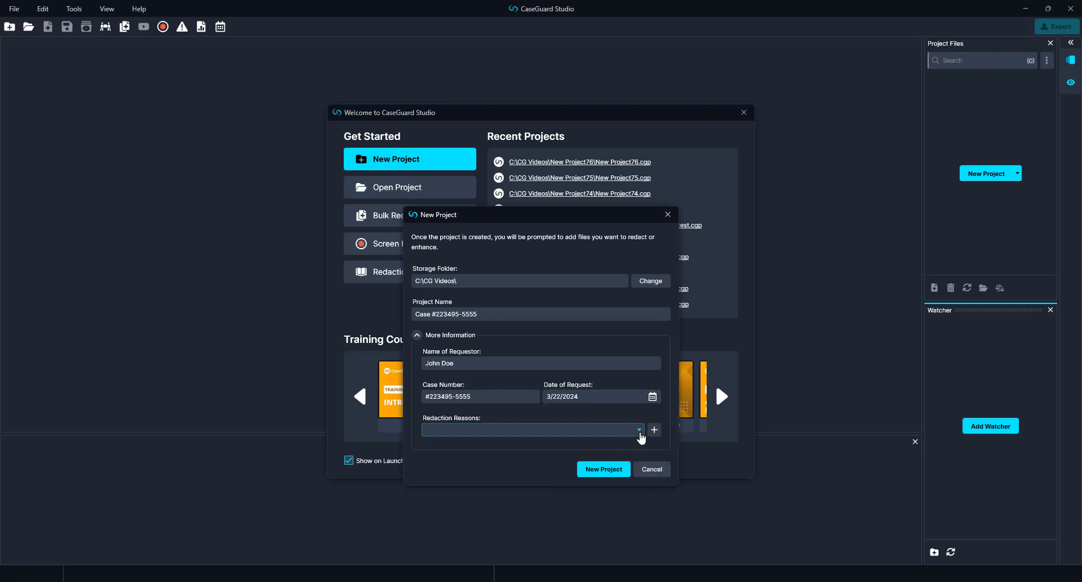
{"action": "left_click", "coordinate": [639, 431]}
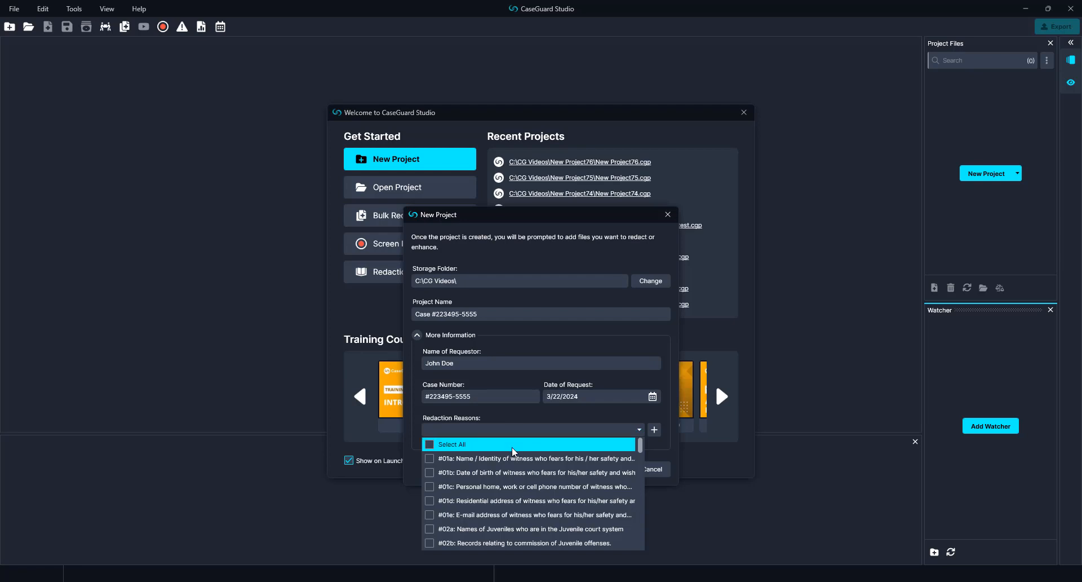
{"action": "left_click", "coordinate": [503, 458]}
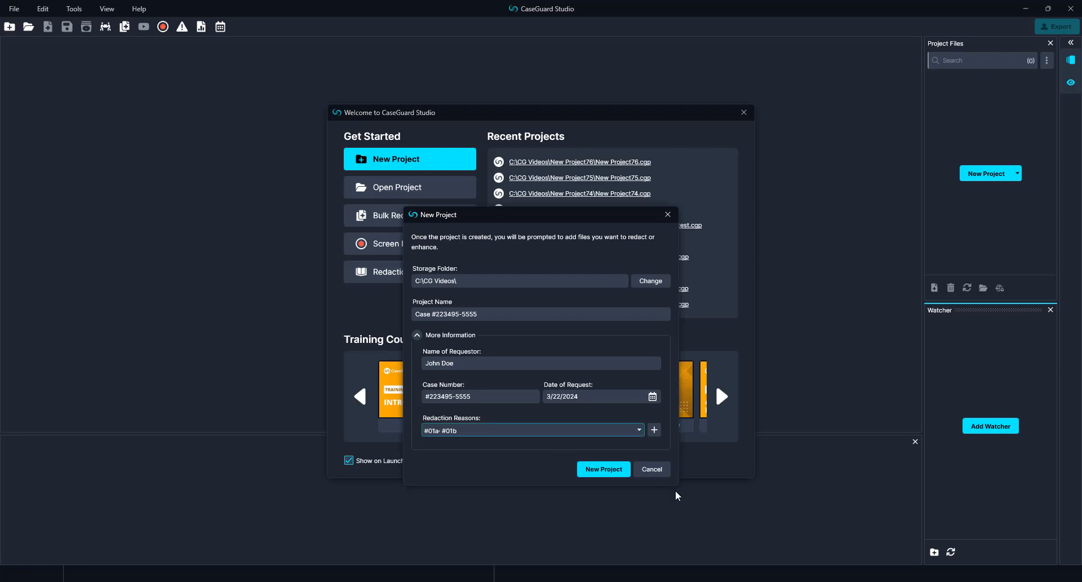
{"action": "left_click", "coordinate": [615, 472]}
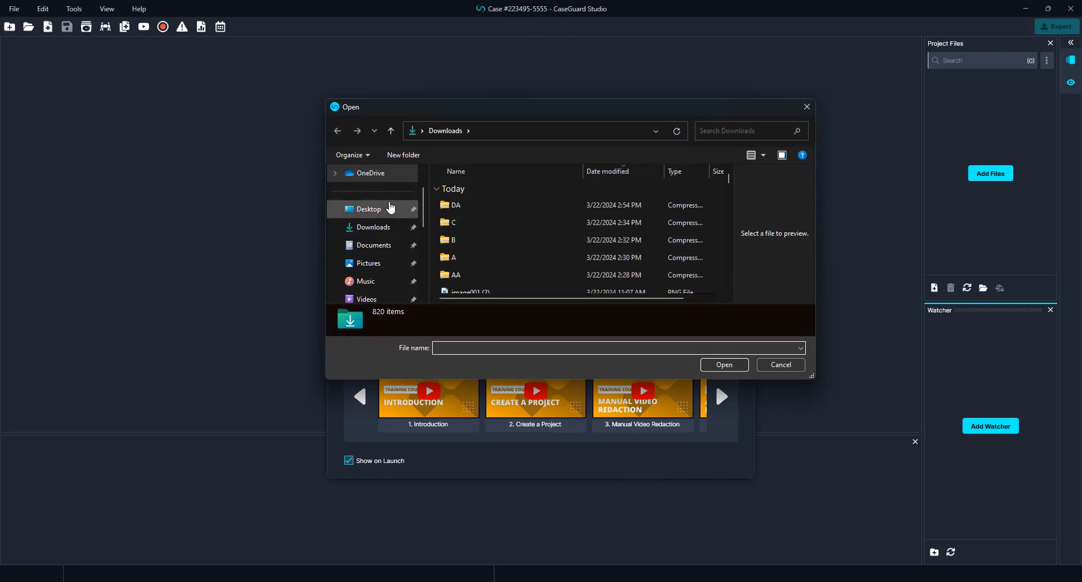
Step: Import the video BWC-#22435-4534 from the Desktop into the project
{"action": "left_click", "coordinate": [391, 208]}
{"action": "scroll", "coordinate": [592, 251], "scroll_direction": "down", "scroll_amount": 3}
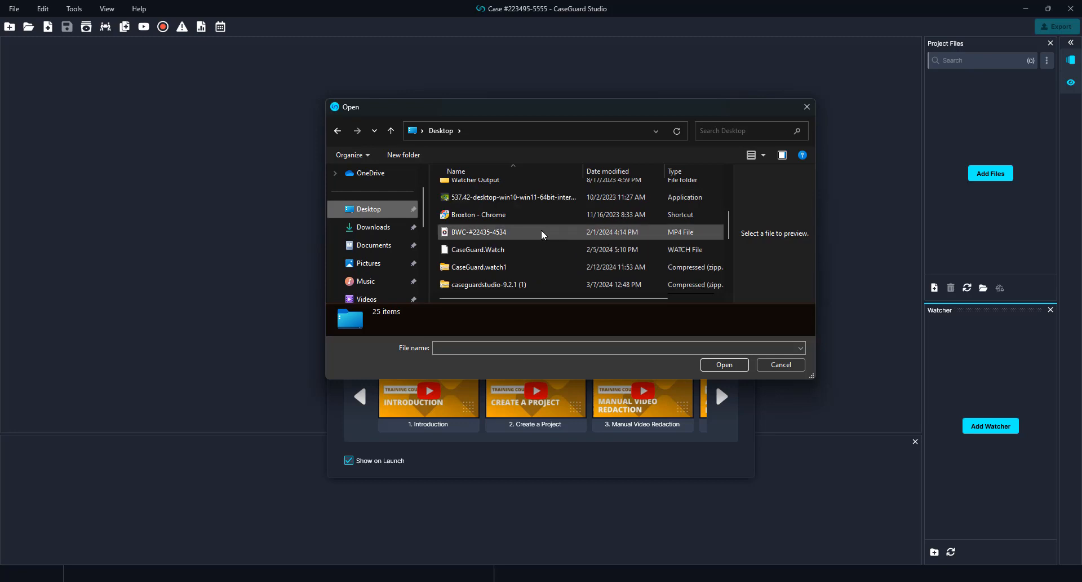
{"action": "left_click", "coordinate": [543, 234]}
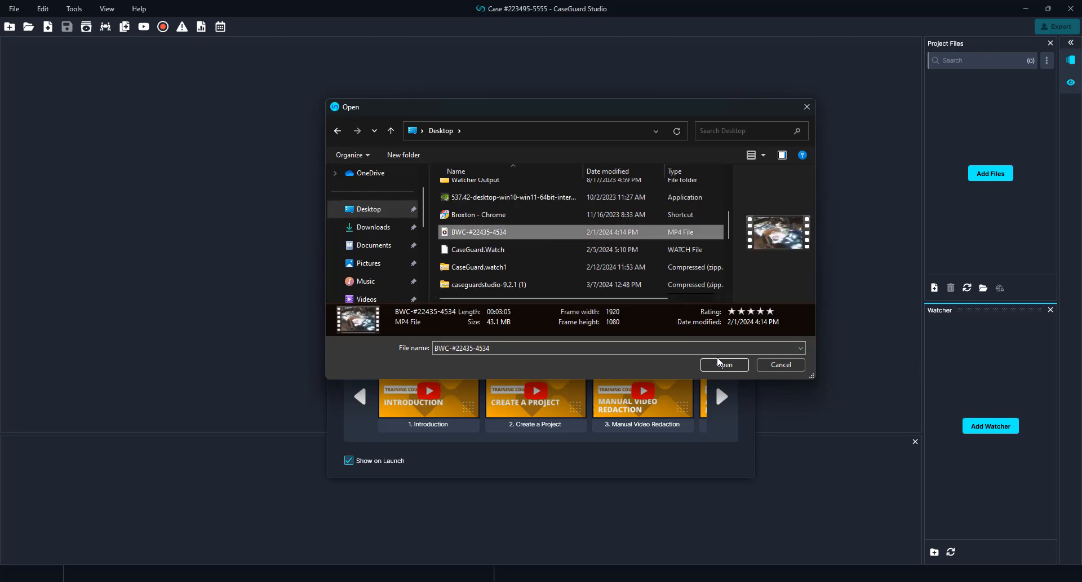
{"action": "left_click", "coordinate": [719, 364]}
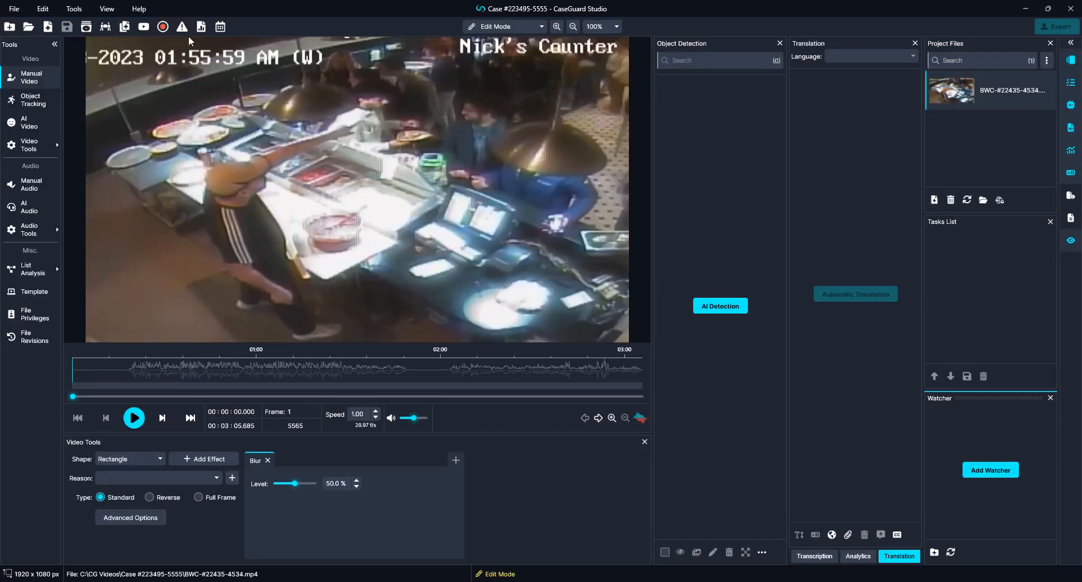
{"action": "left_click", "coordinate": [141, 9]}
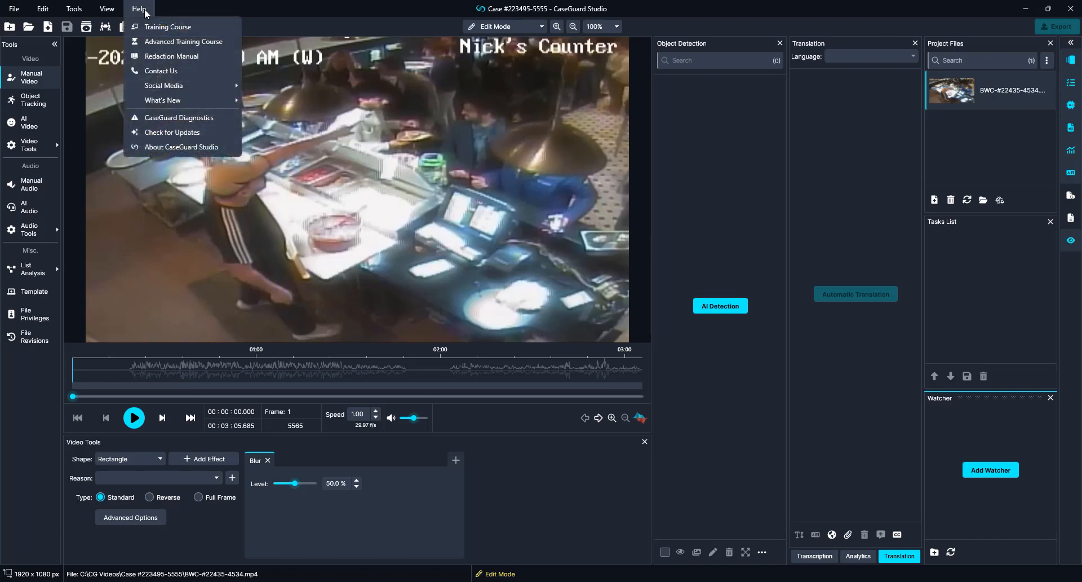
{"action": "left_click", "coordinate": [155, 148]}
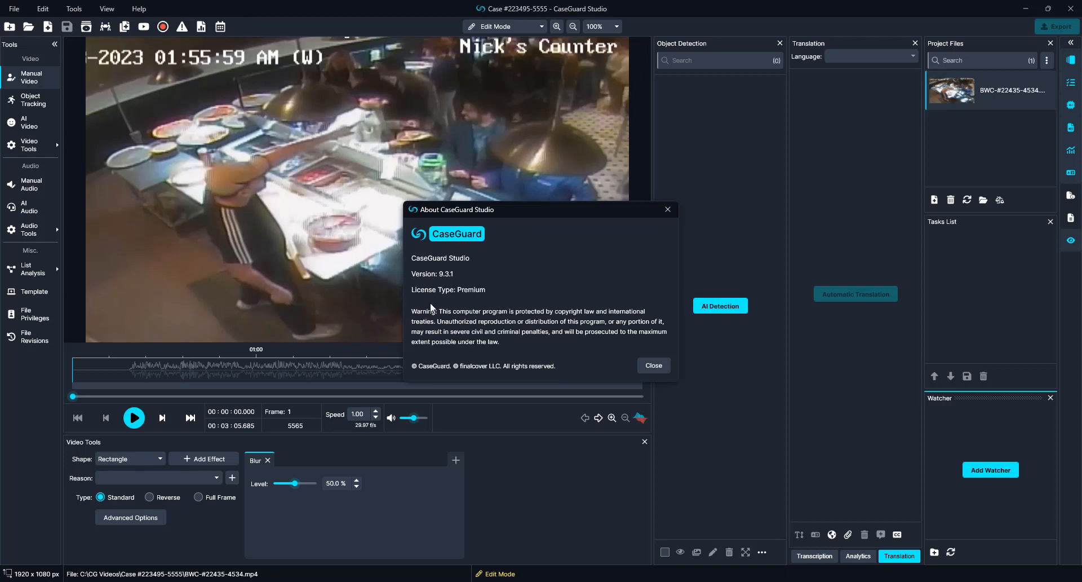
{"action": "left_click", "coordinate": [654, 365]}
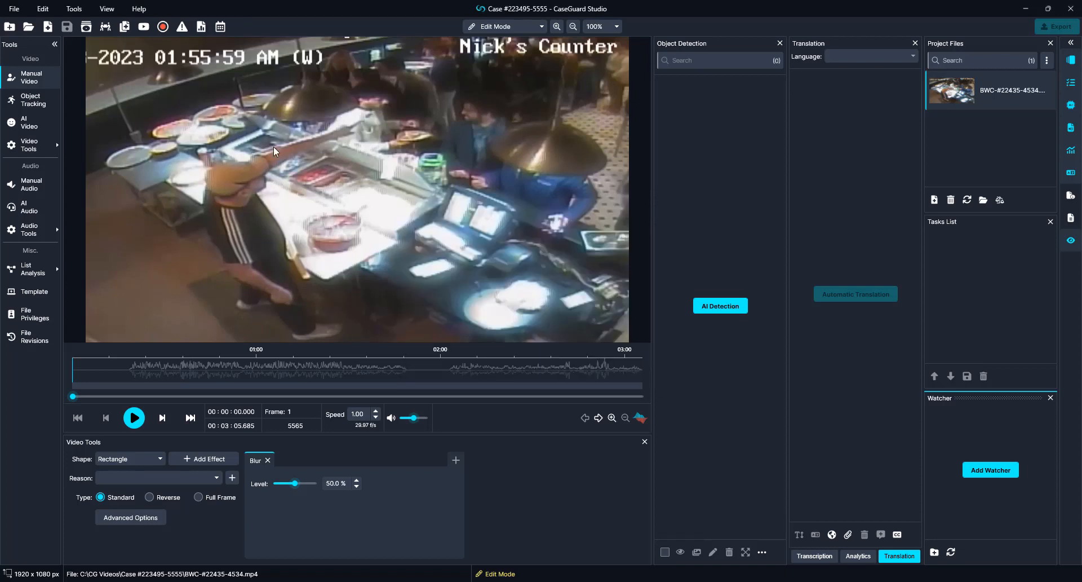
{"action": "left_click", "coordinate": [74, 9]}
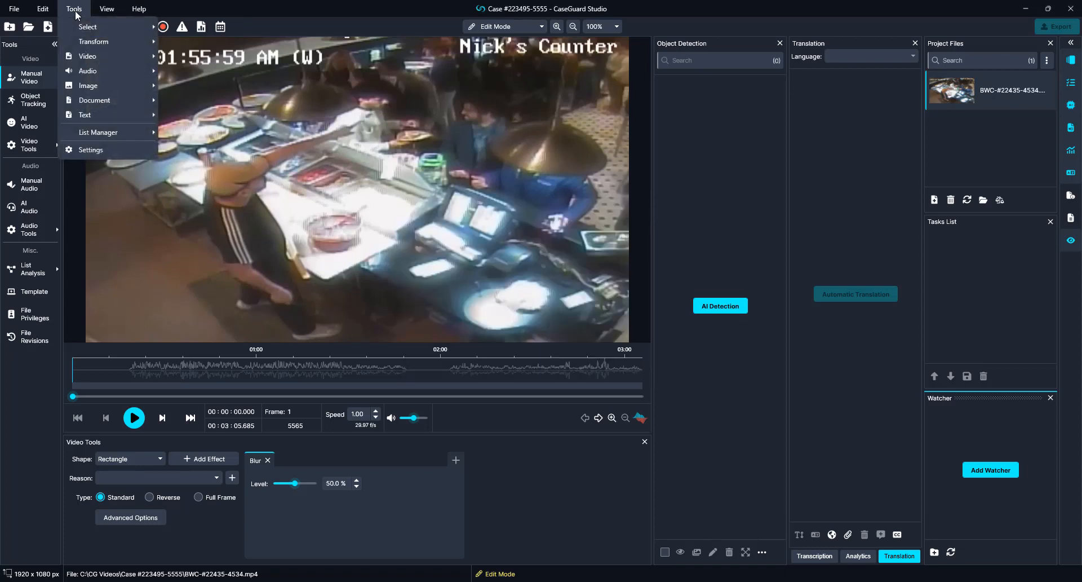
{"action": "left_click", "coordinate": [106, 153]}
{"action": "left_click", "coordinate": [384, 218]}
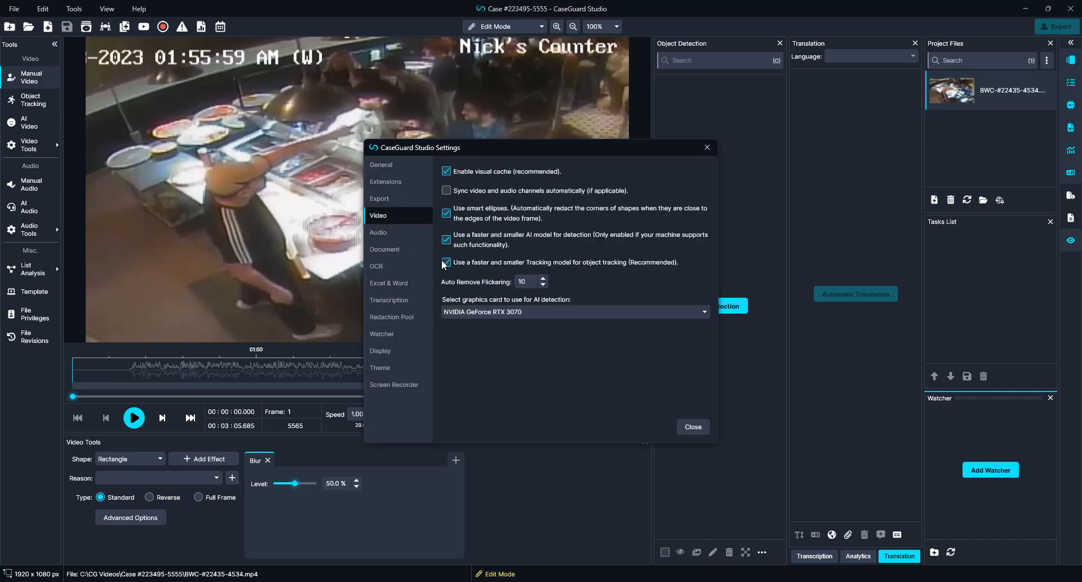
{"action": "left_click", "coordinate": [603, 311]}
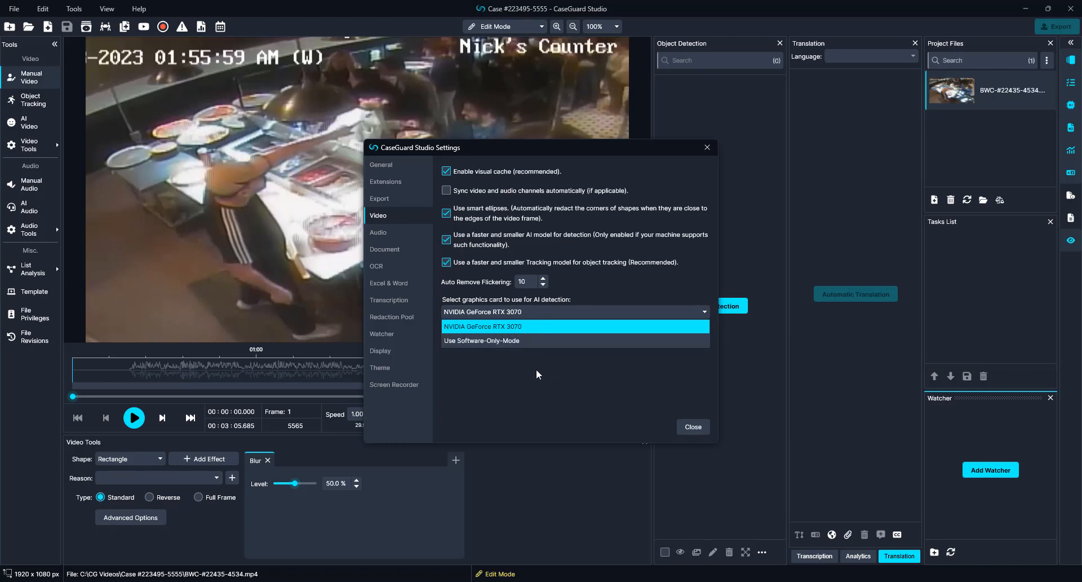
{"action": "left_click", "coordinate": [584, 320]}
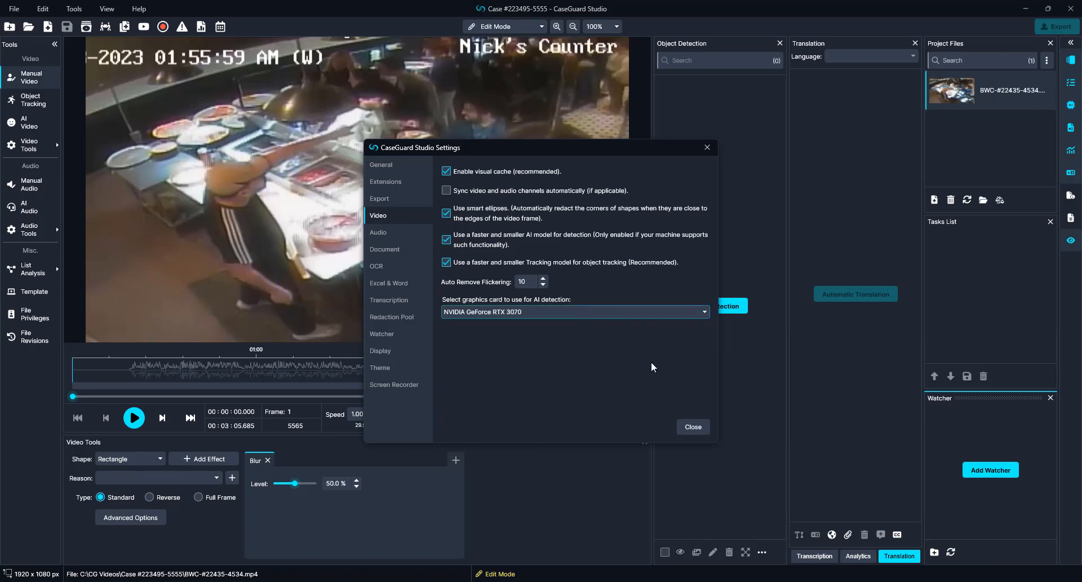
{"action": "left_click", "coordinate": [694, 427]}
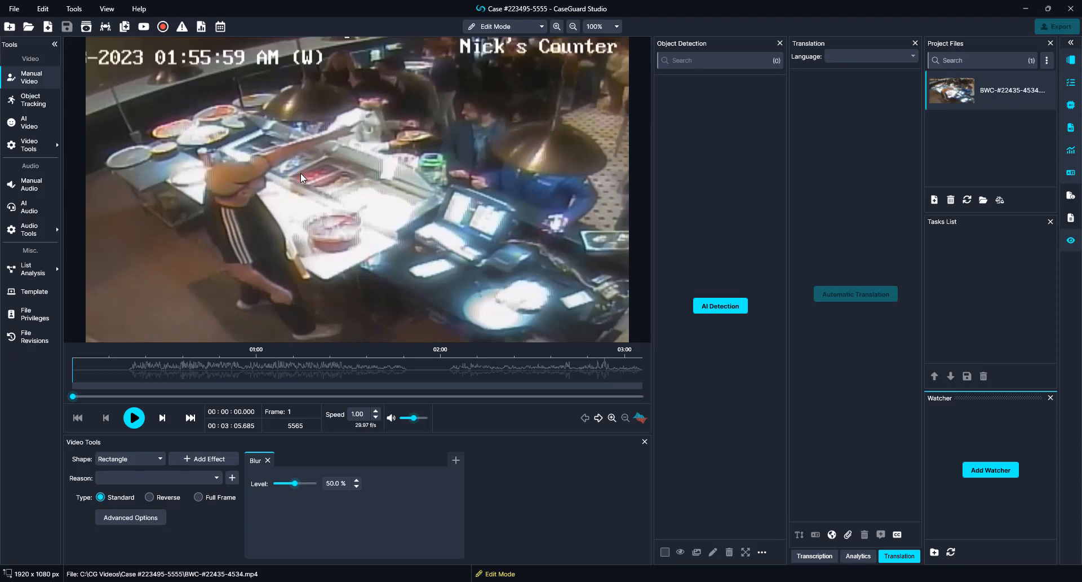
{"action": "left_click_drag", "start_coordinate": [80, 396], "coordinate": [207, 393]}
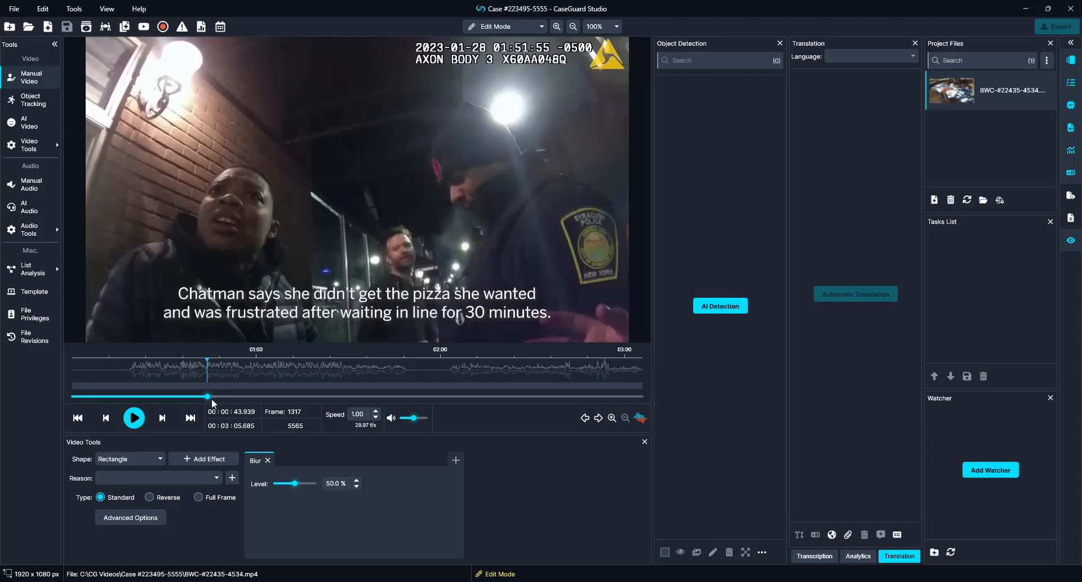
{"action": "left_click_drag", "start_coordinate": [212, 397], "coordinate": [69, 412]}
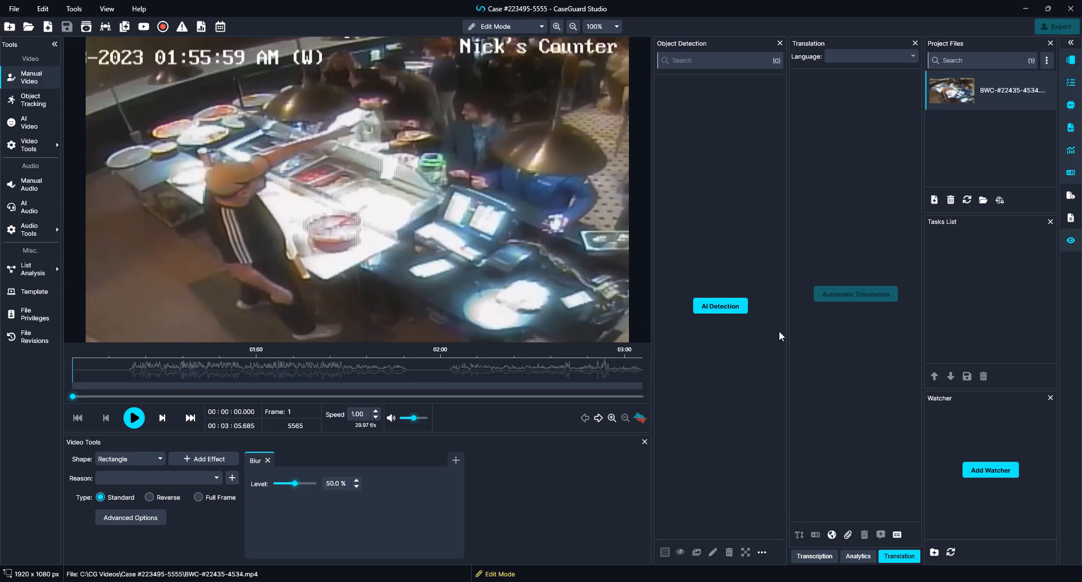
Step: Close the Translation, Analytics, Transcription and Tasks List panels and launch AI Video detection
{"action": "left_click", "coordinate": [915, 44]}
{"action": "left_click", "coordinate": [915, 44]}
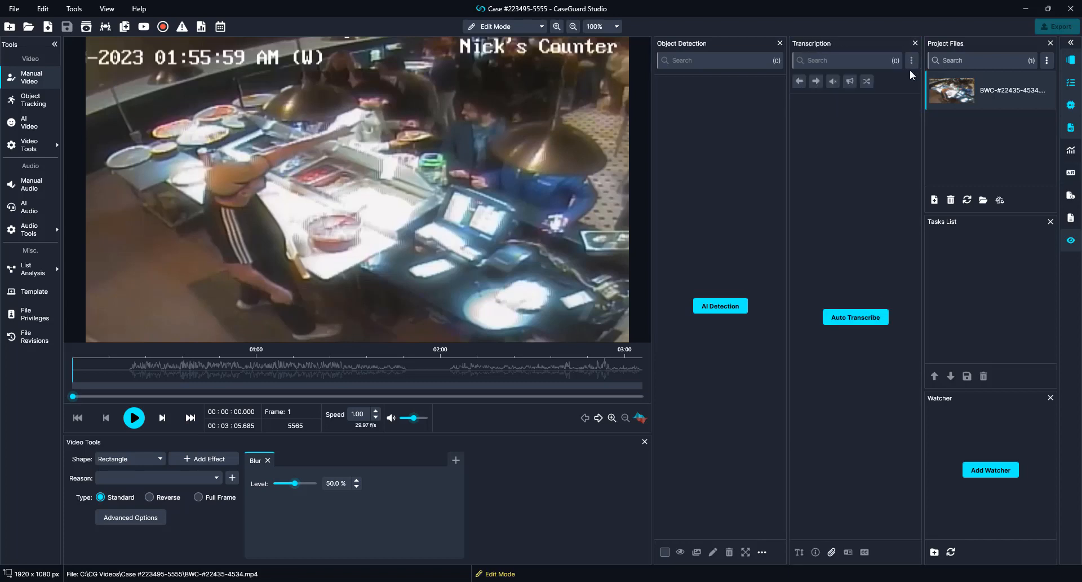
{"action": "left_click", "coordinate": [915, 44]}
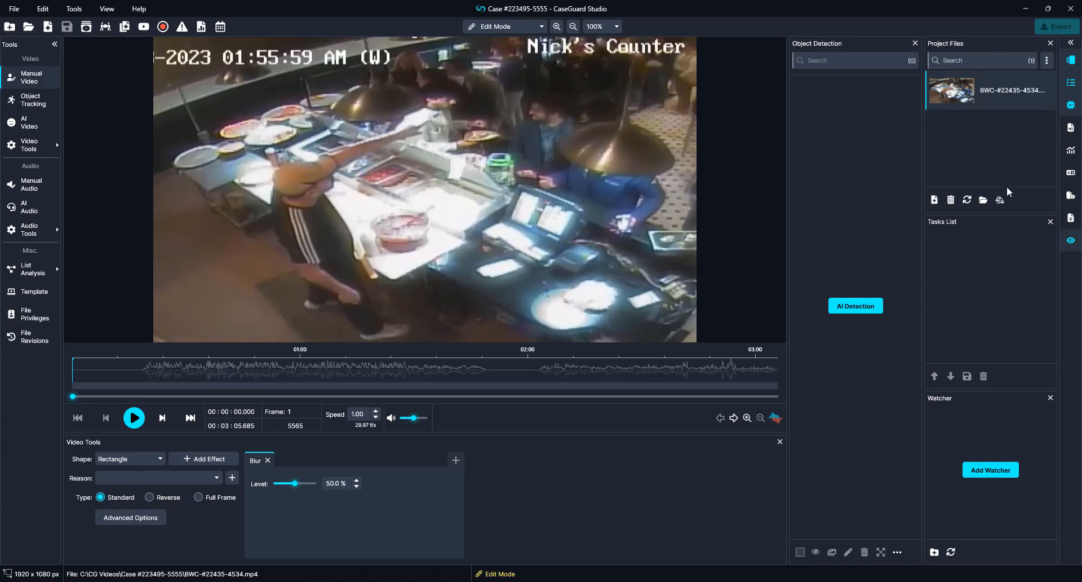
{"action": "left_click", "coordinate": [1051, 222]}
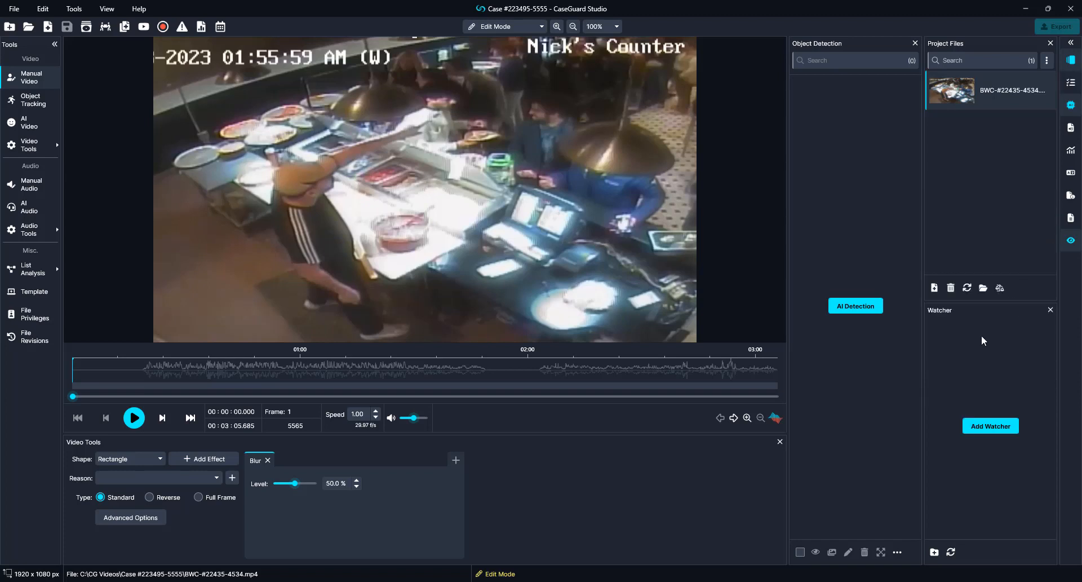
{"action": "left_click", "coordinate": [25, 130]}
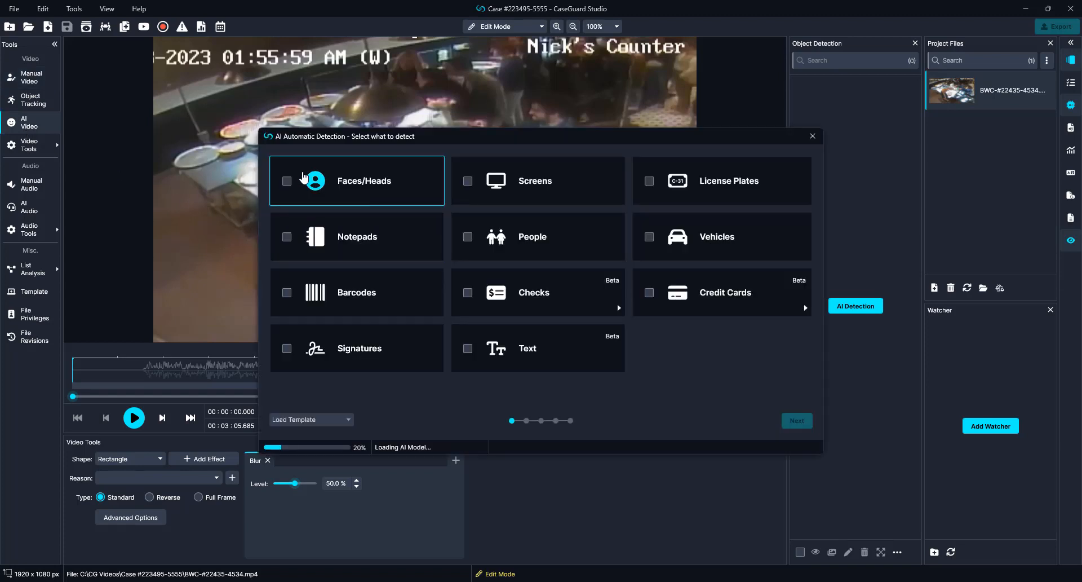
Step: Choose Faces/Heads detection with an Ellipse shape and an Adaptive Blur effect
{"action": "left_click", "coordinate": [394, 182]}
{"action": "left_click", "coordinate": [797, 422]}
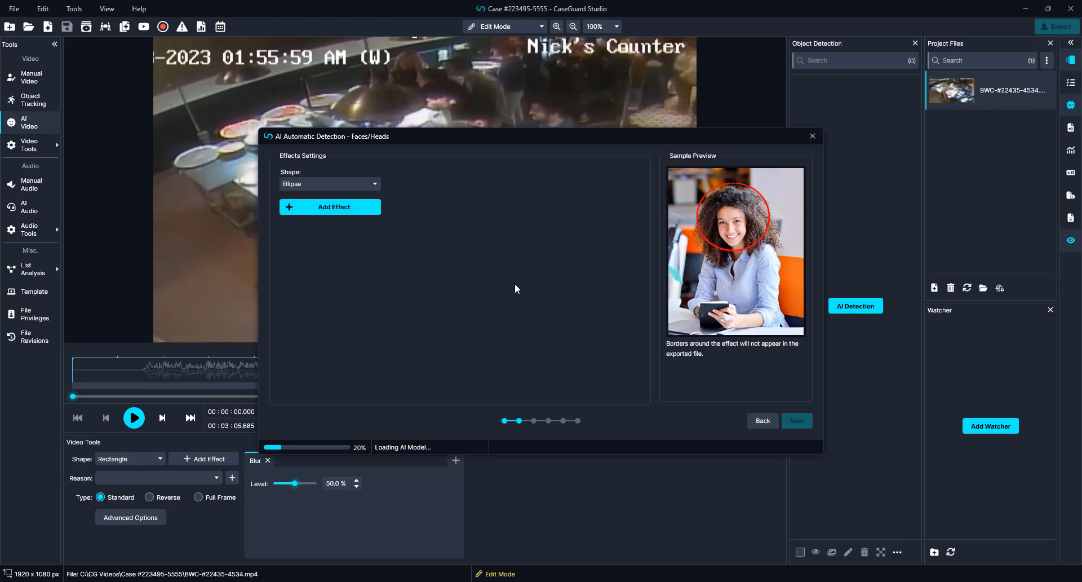
{"action": "left_click", "coordinate": [302, 184]}
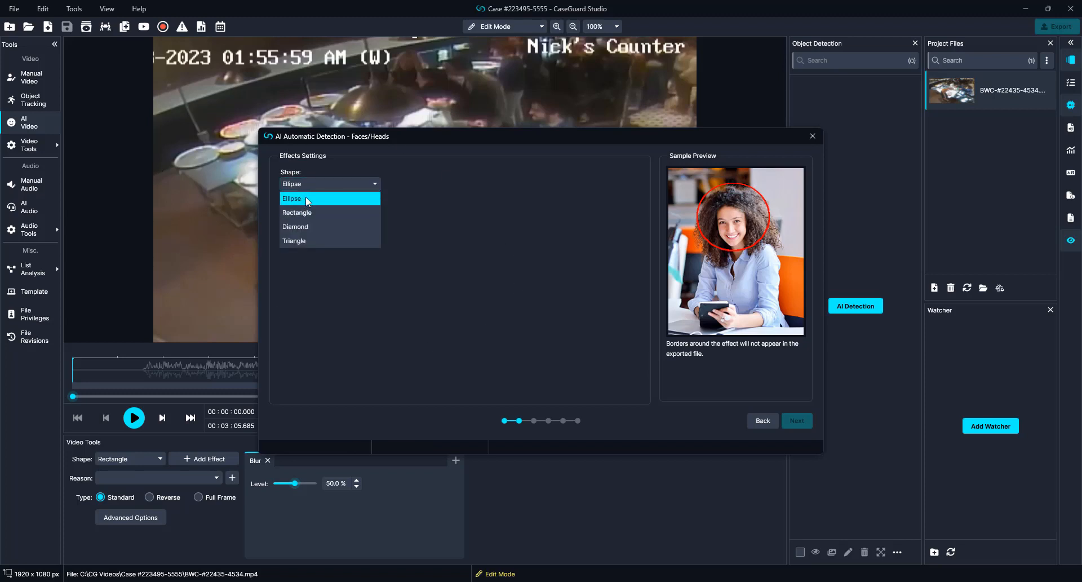
{"action": "left_click", "coordinate": [305, 198]}
{"action": "left_click", "coordinate": [310, 207]}
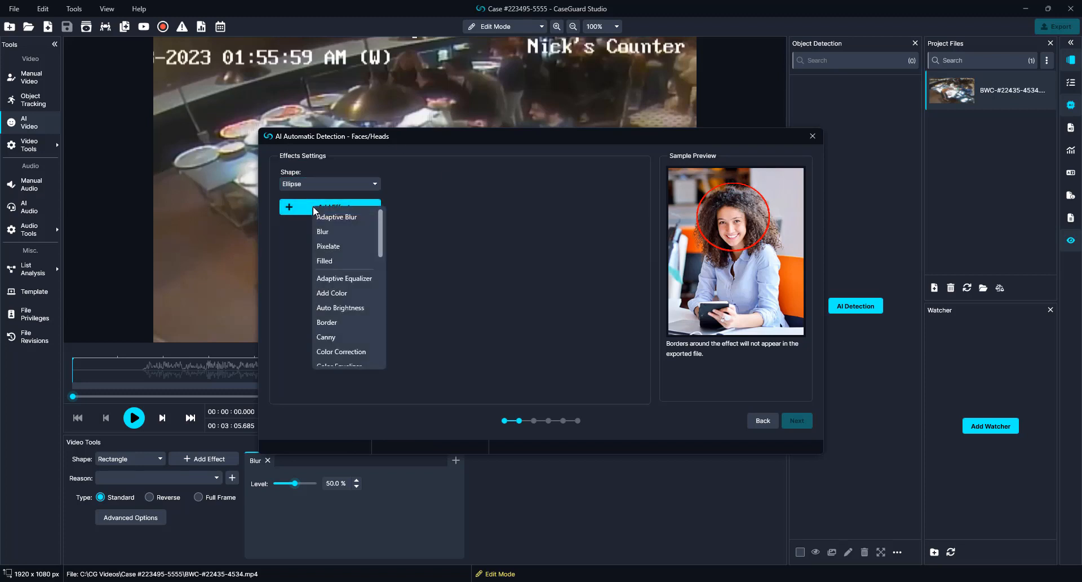
{"action": "left_click", "coordinate": [356, 221]}
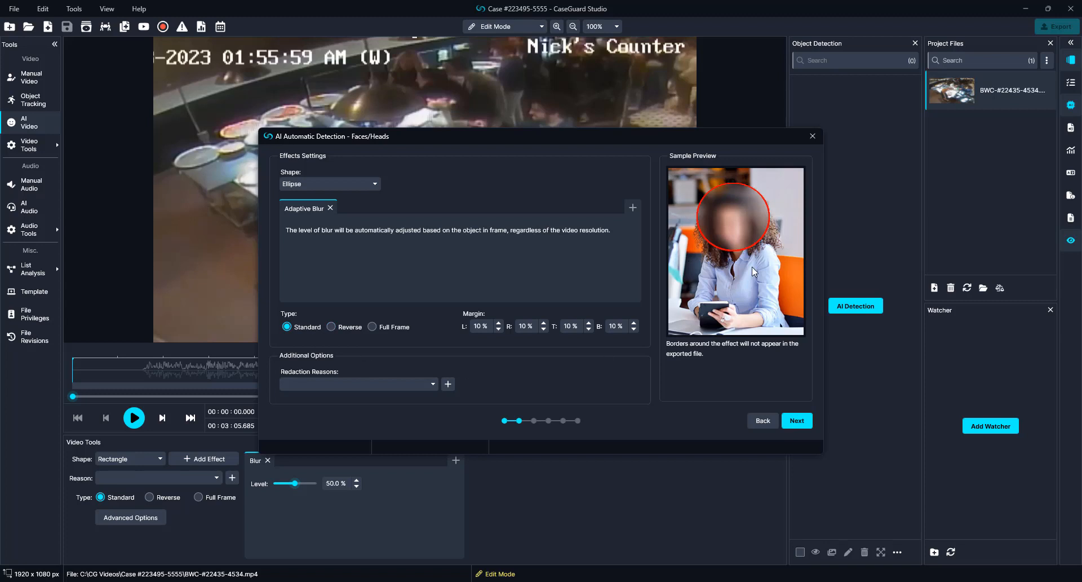
Step: Preview the Reverse and Full Frame types, return to Standard, and keep the left margin at 10%
{"action": "left_click", "coordinate": [332, 326]}
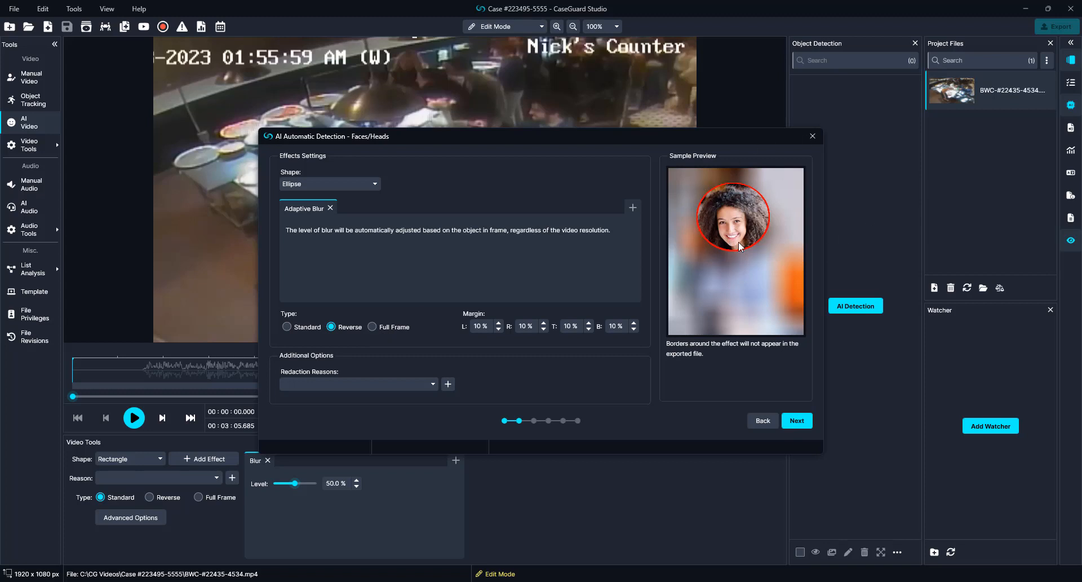
{"action": "left_click", "coordinate": [379, 327]}
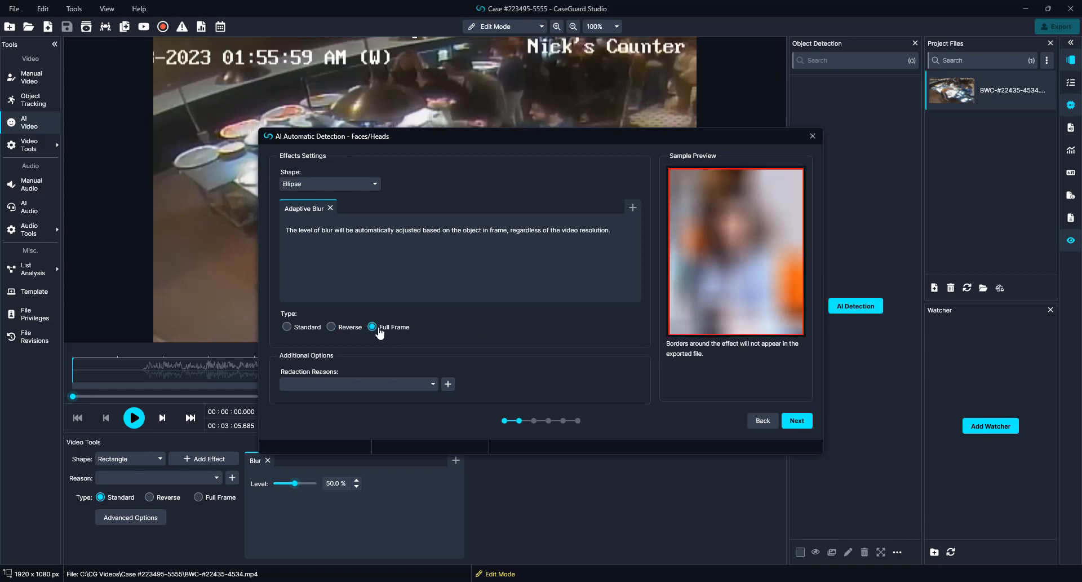
{"action": "left_click", "coordinate": [287, 325]}
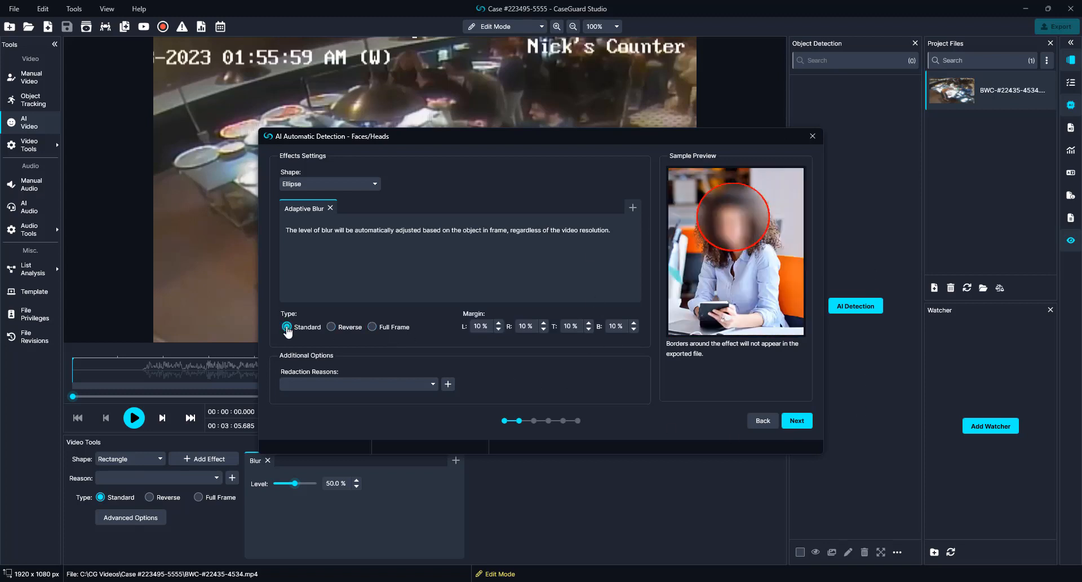
{"action": "left_click", "coordinate": [499, 322]}
{"action": "left_click", "coordinate": [499, 322]}
{"action": "left_click", "coordinate": [498, 323]}
{"action": "left_click", "coordinate": [499, 323]}
{"action": "left_click", "coordinate": [499, 325]}
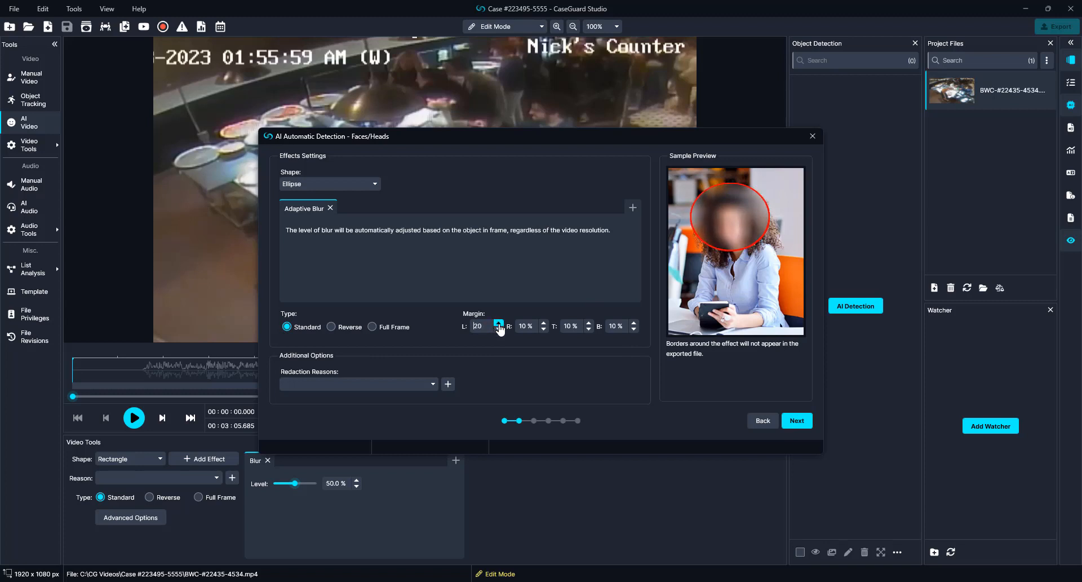
{"action": "left_click", "coordinate": [499, 329]}
{"action": "left_click", "coordinate": [499, 329]}
{"action": "left_click", "coordinate": [499, 329]}
{"action": "left_click", "coordinate": [499, 329]}
{"action": "left_click", "coordinate": [499, 329]}
{"action": "left_click", "coordinate": [499, 329]}
{"action": "left_click", "coordinate": [499, 329]}
{"action": "left_click", "coordinate": [499, 330]}
{"action": "left_click", "coordinate": [499, 329]}
{"action": "left_click", "coordinate": [499, 330]}
Step: Tag the face blur with reasons #01a and #01b and review the redaction reasons table
{"action": "left_click", "coordinate": [367, 386]}
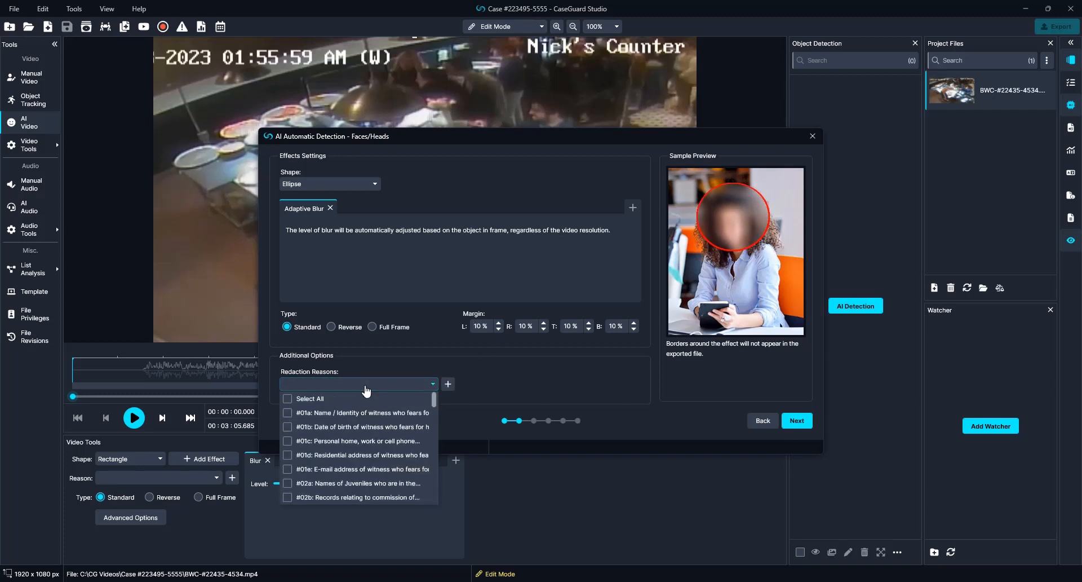
{"action": "left_click", "coordinate": [361, 412]}
{"action": "left_click", "coordinate": [359, 427]}
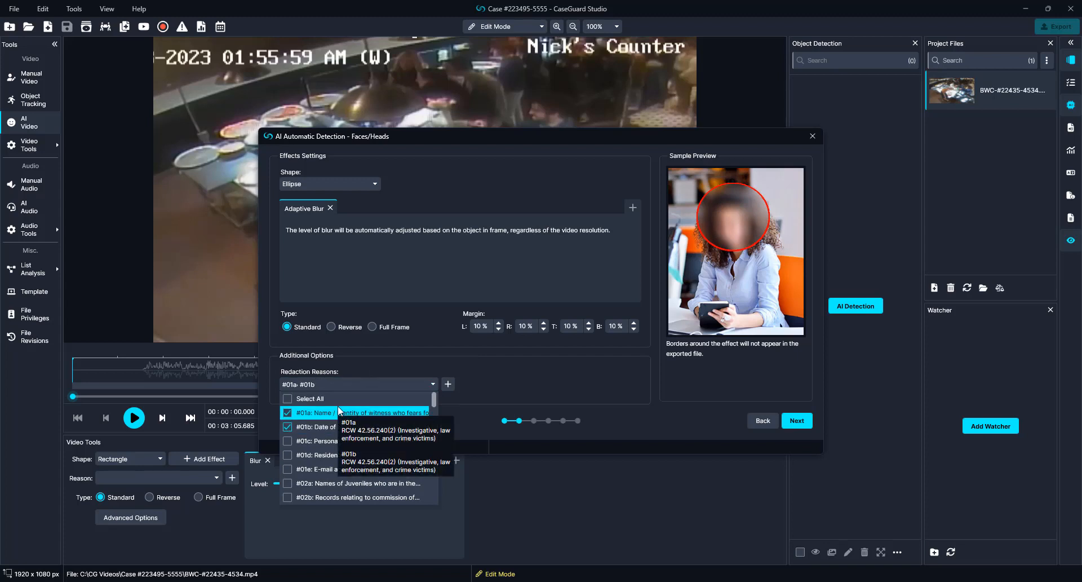
{"action": "left_click", "coordinate": [521, 396]}
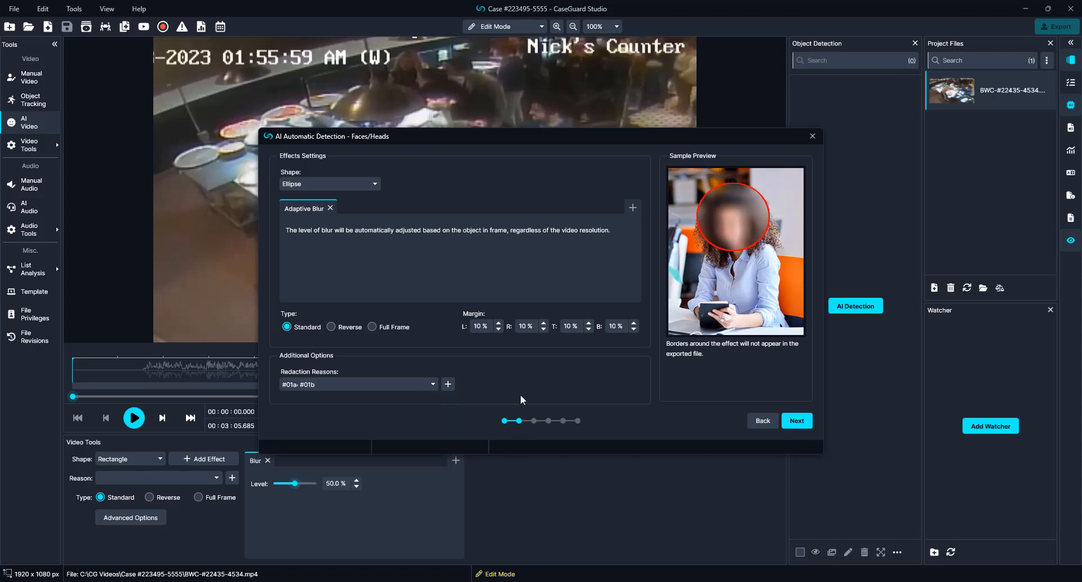
{"action": "left_click", "coordinate": [396, 384]}
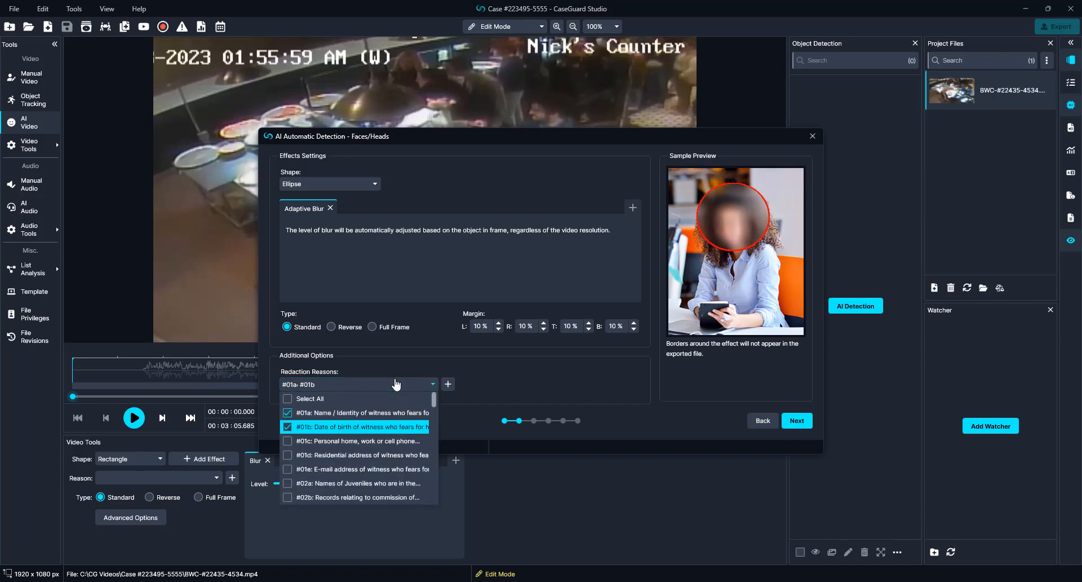
{"action": "left_click", "coordinate": [396, 383]}
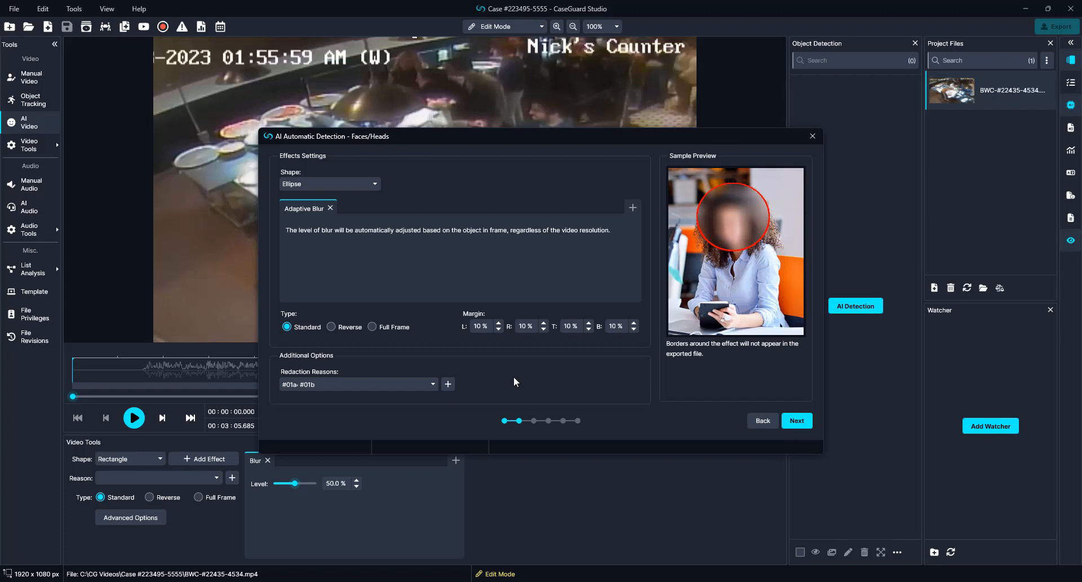
{"action": "left_click", "coordinate": [448, 386]}
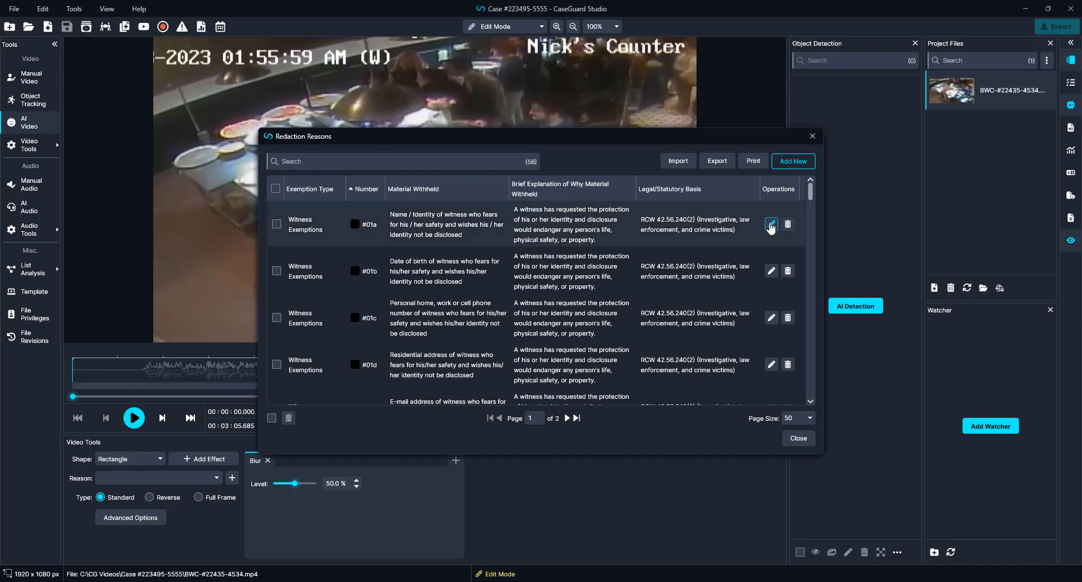
{"action": "left_click", "coordinate": [798, 439]}
{"action": "left_click", "coordinate": [795, 425]}
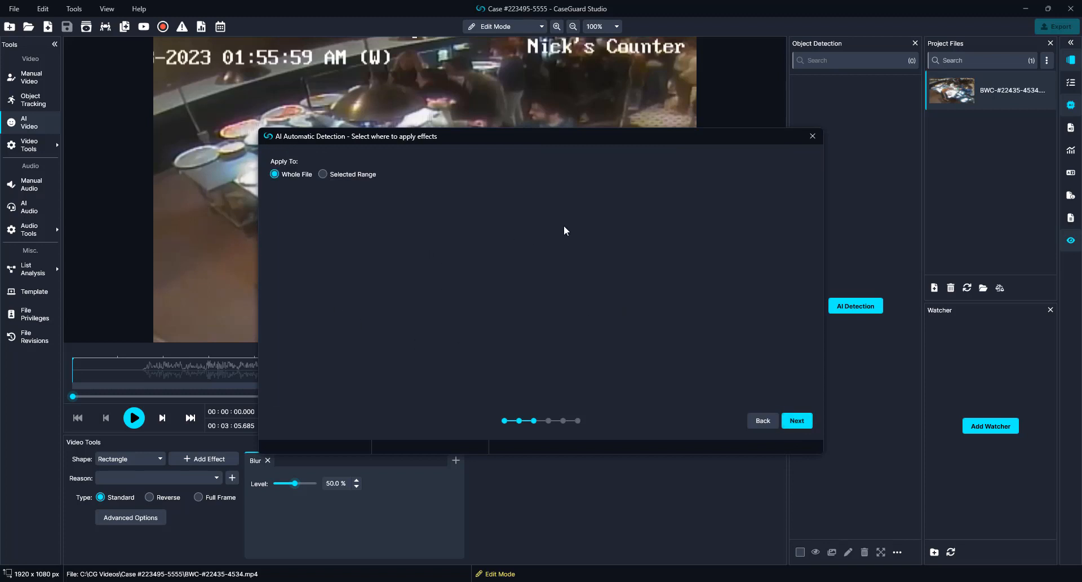
Step: Try a Selected Range measured in time, then revert detection to the Whole File
{"action": "left_click", "coordinate": [325, 177]}
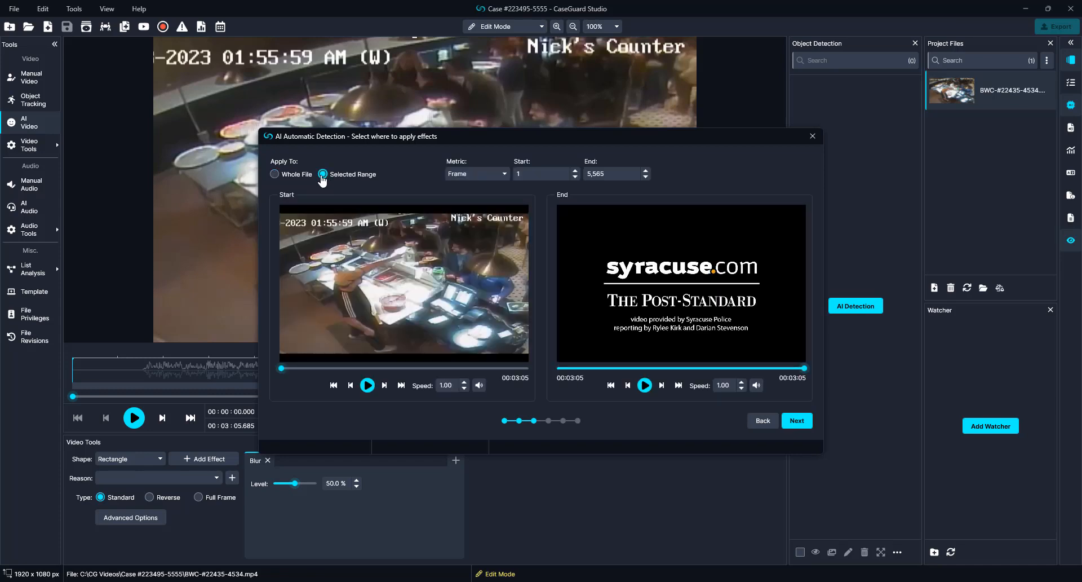
{"action": "left_click", "coordinate": [469, 175]}
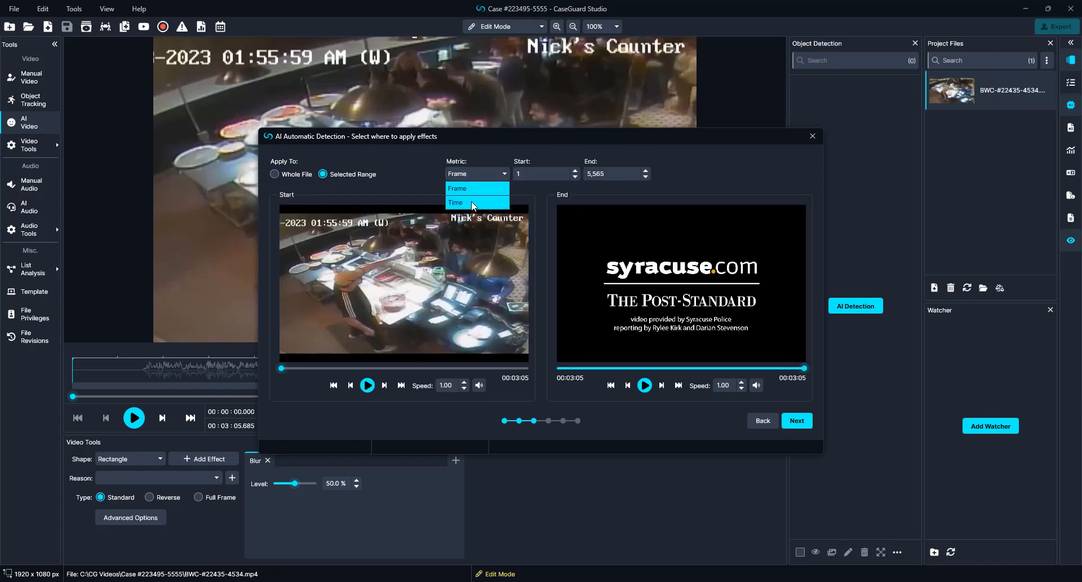
{"action": "left_click", "coordinate": [471, 201]}
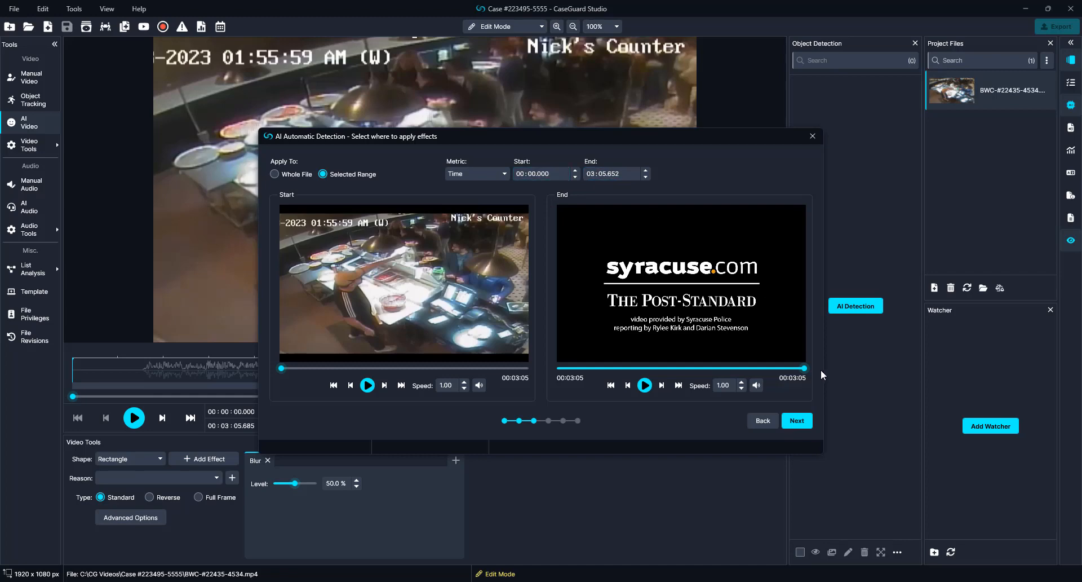
{"action": "mouse_move", "coordinate": [804, 368]}
{"action": "left_mouse_down"}
{"action": "mouse_move", "coordinate": [706, 371]}
{"action": "mouse_move", "coordinate": [817, 371]}
{"action": "left_mouse_up"}
{"action": "left_click", "coordinate": [274, 174]}
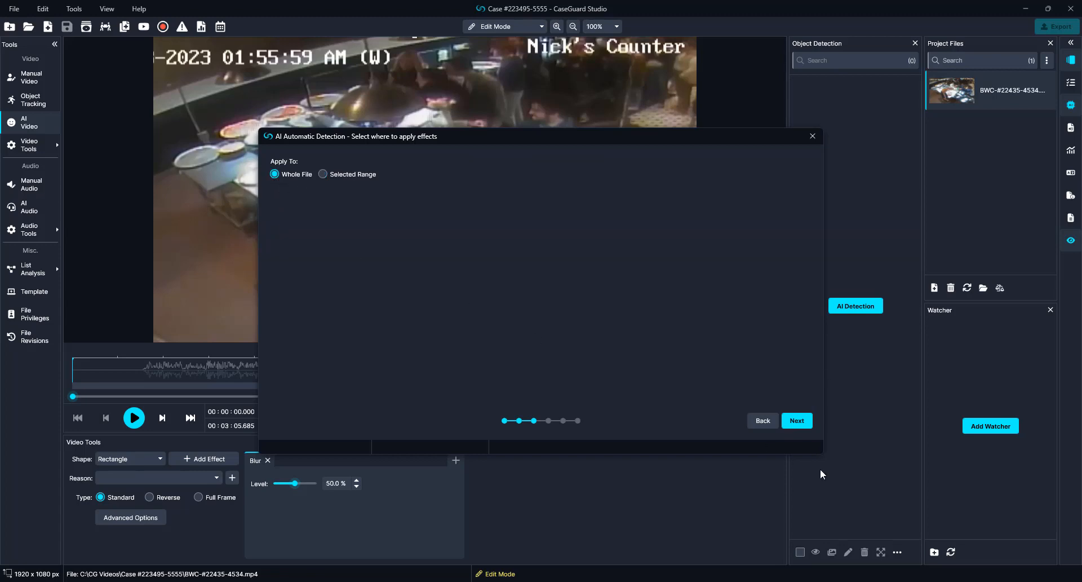
{"action": "left_click", "coordinate": [793, 420]}
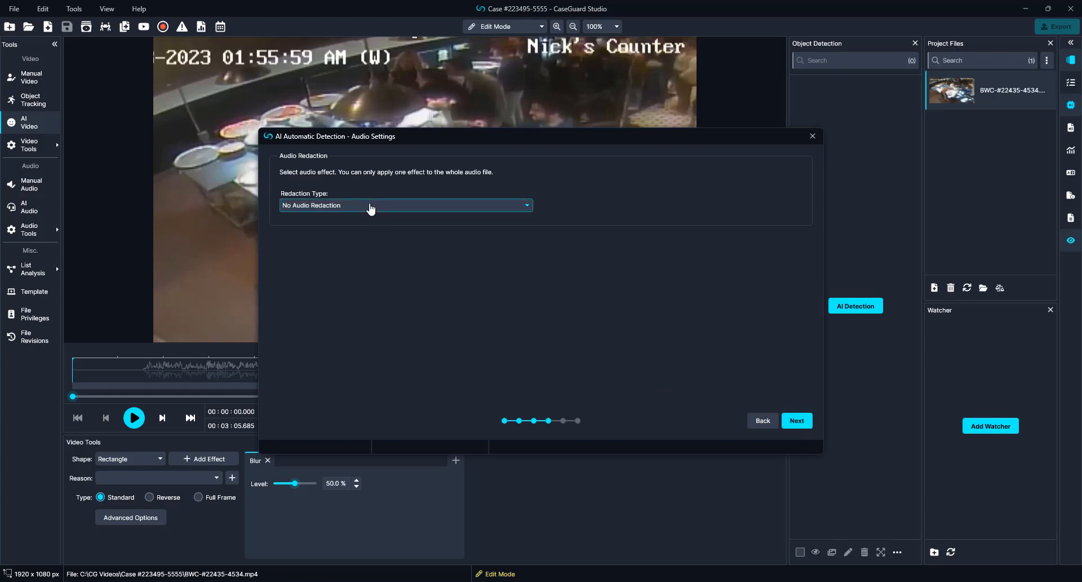
Step: Keep No Audio Redaction and advance to the advanced detection options
{"action": "left_click", "coordinate": [394, 206]}
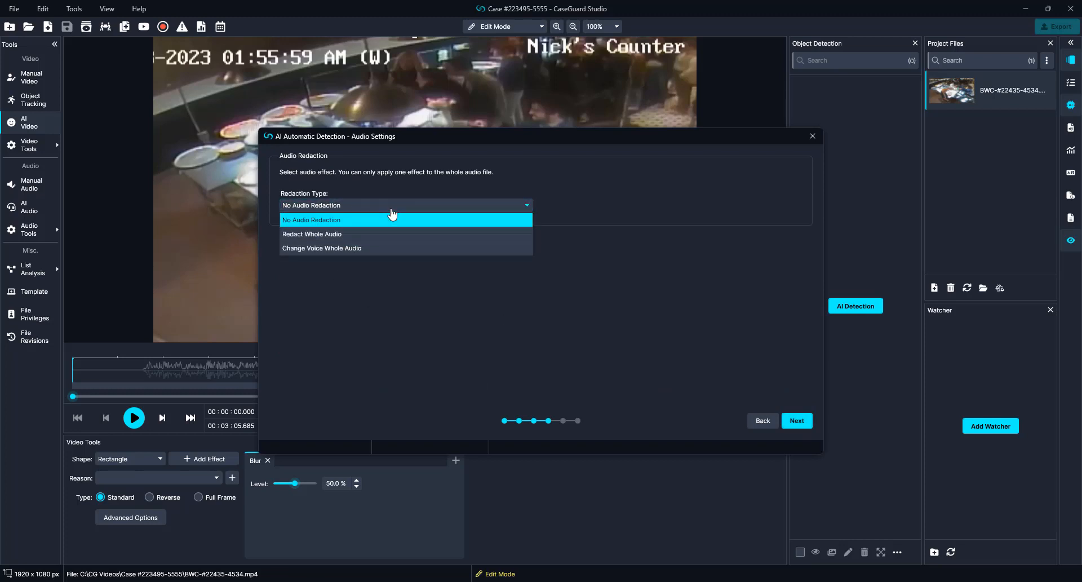
{"action": "left_click", "coordinate": [392, 216]}
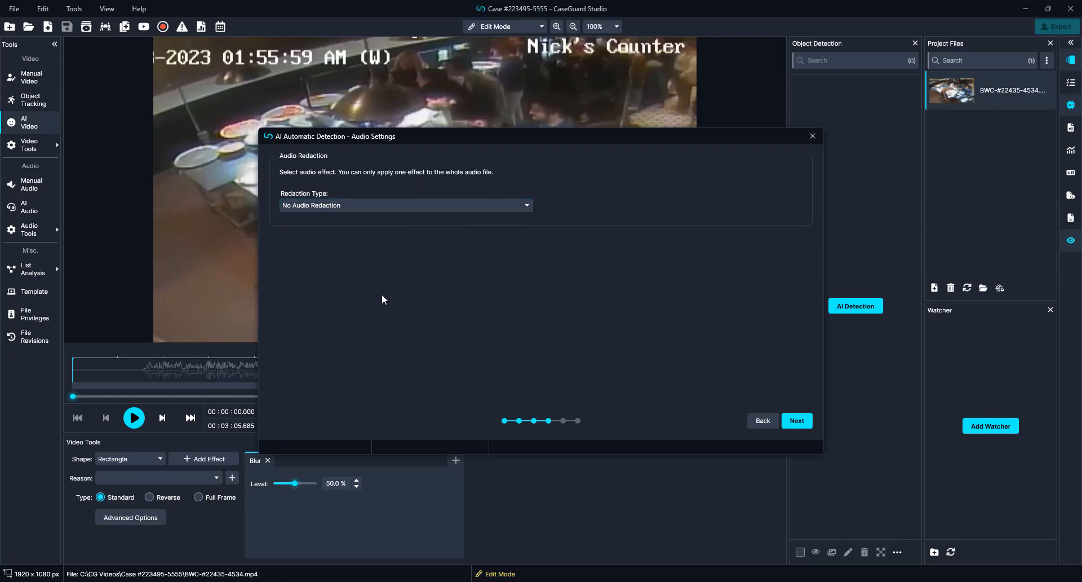
{"action": "left_click", "coordinate": [763, 427]}
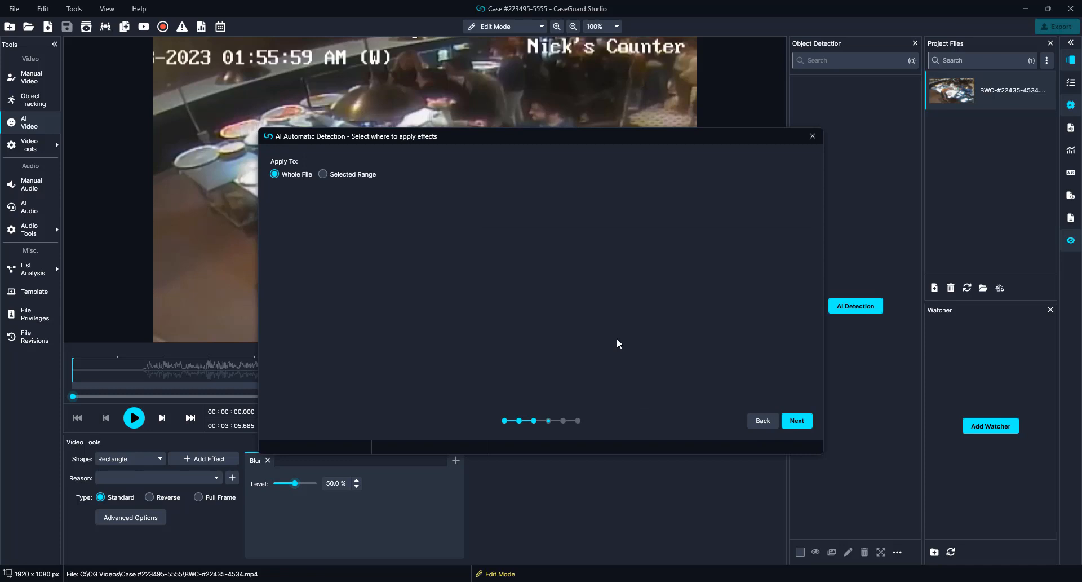
{"action": "left_click", "coordinate": [807, 424]}
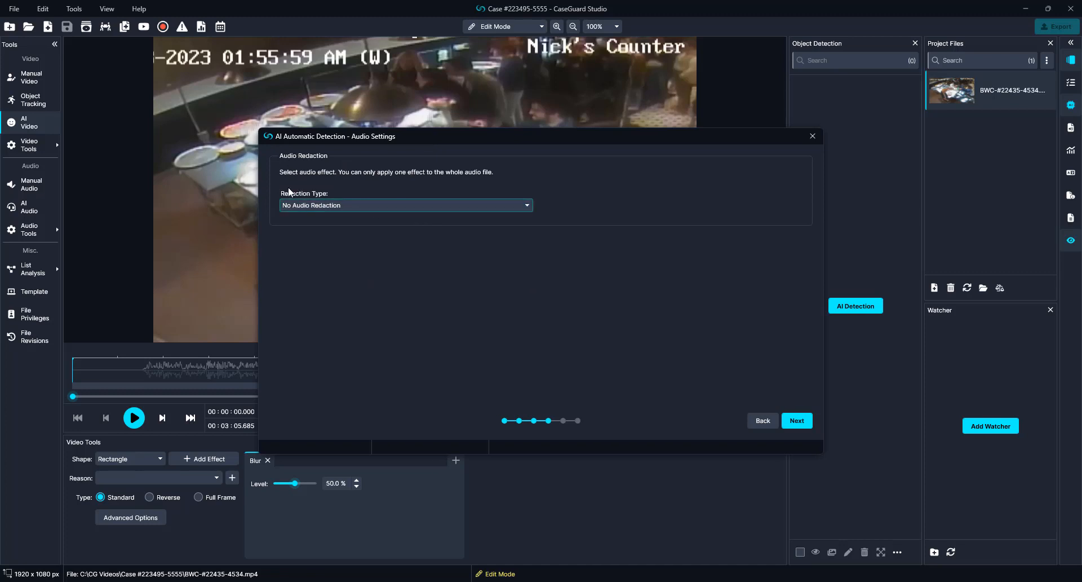
{"action": "left_click", "coordinate": [807, 422]}
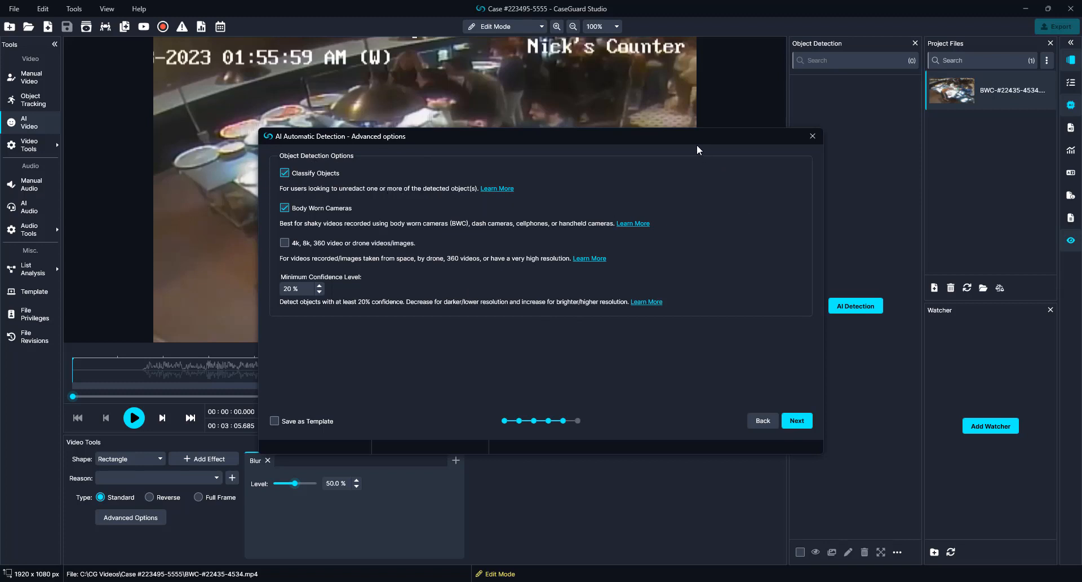
Step: Save the detection settings as template 'BWC' and proceed to the Summary
{"action": "left_click_drag", "start_coordinate": [697, 145], "coordinate": [634, 122]}
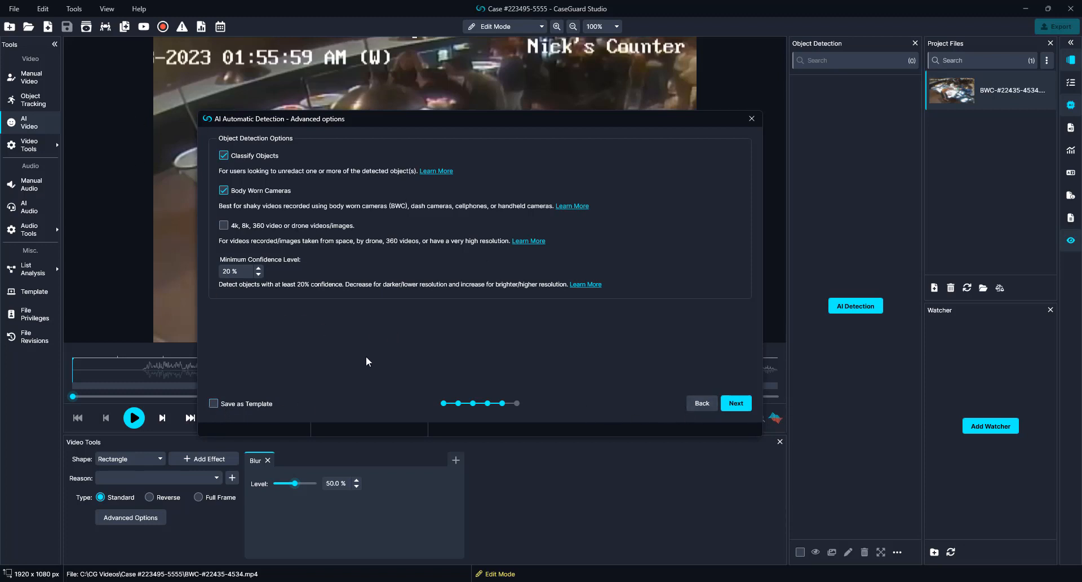
{"action": "left_click", "coordinate": [237, 404]}
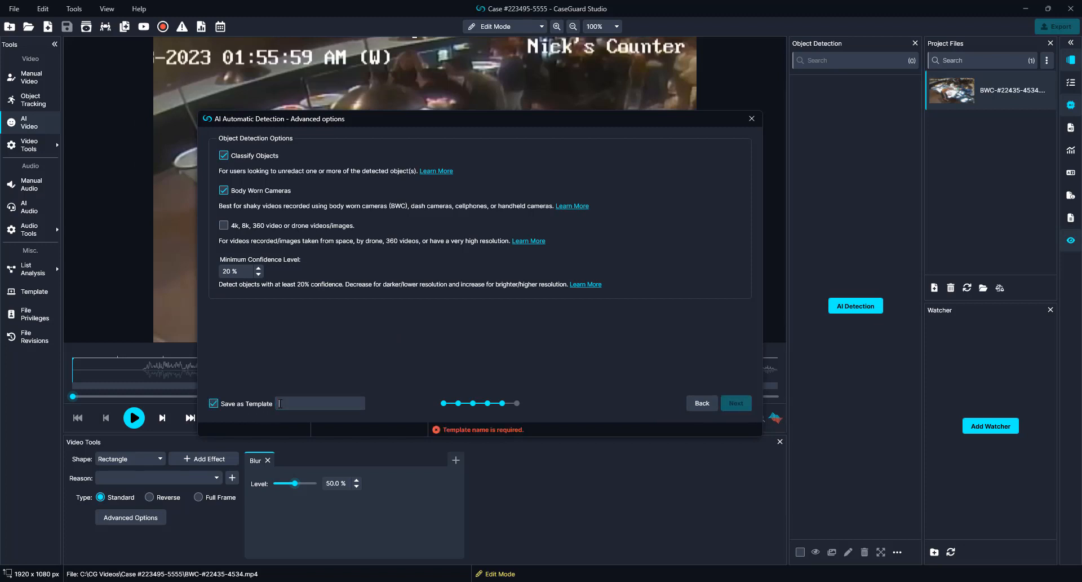
{"action": "type", "text": "BWC"}
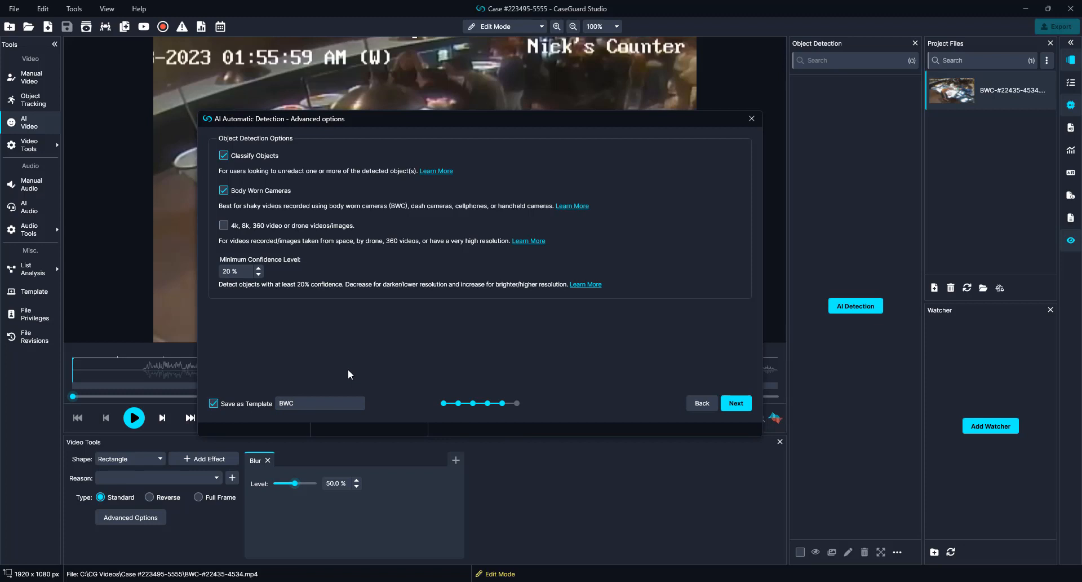
{"action": "left_click", "coordinate": [743, 404]}
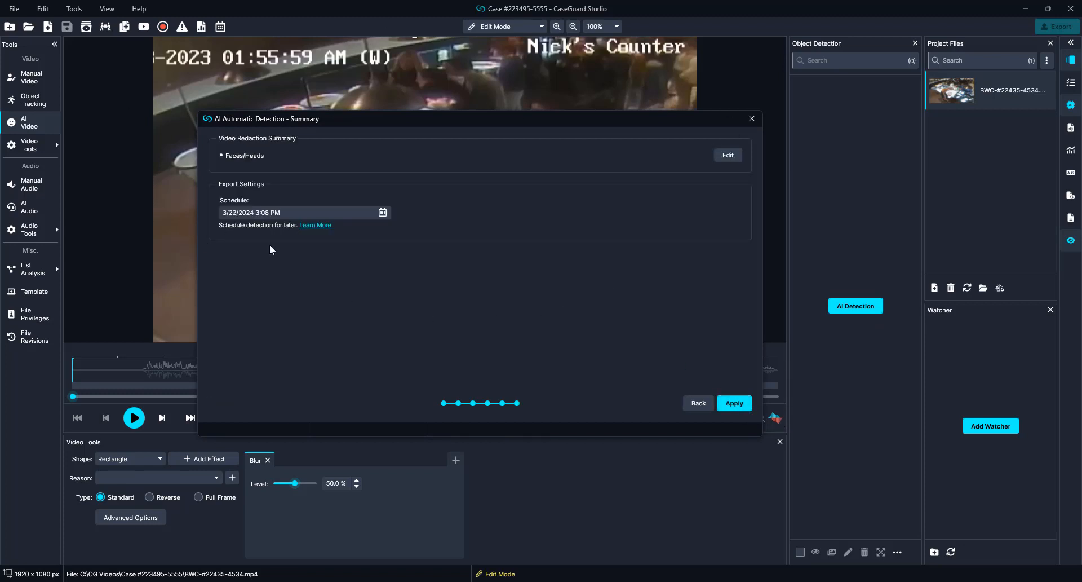
Step: Check the 3/22/2024 schedule and apply automatic Faces/Heads detection
{"action": "left_click", "coordinate": [357, 208]}
{"action": "left_click", "coordinate": [743, 408]}
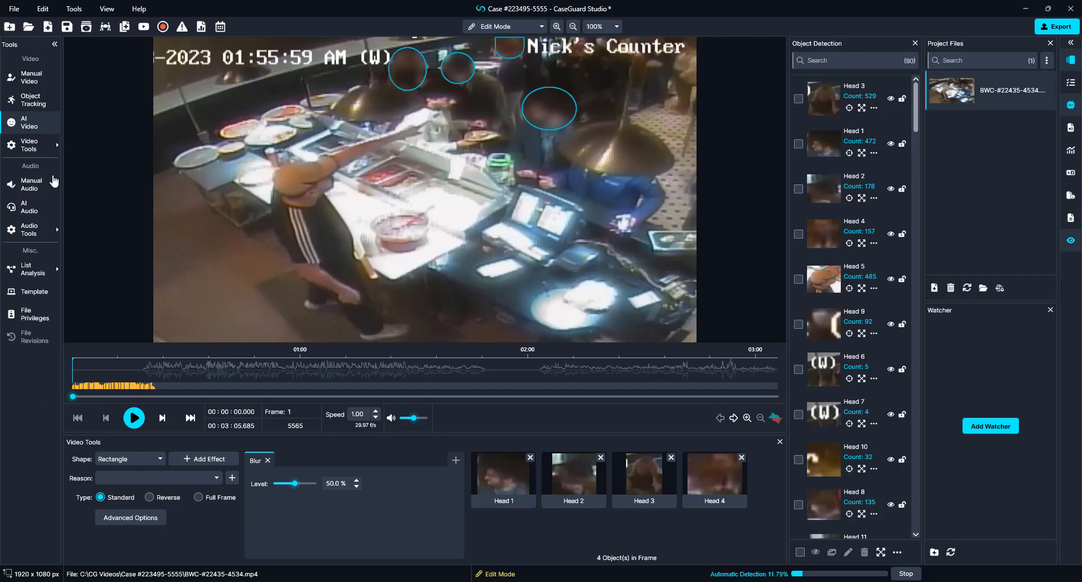
Step: Draw a manual ellipse blur over the man's head at the counter with reason #01a
{"action": "left_click", "coordinate": [38, 107]}
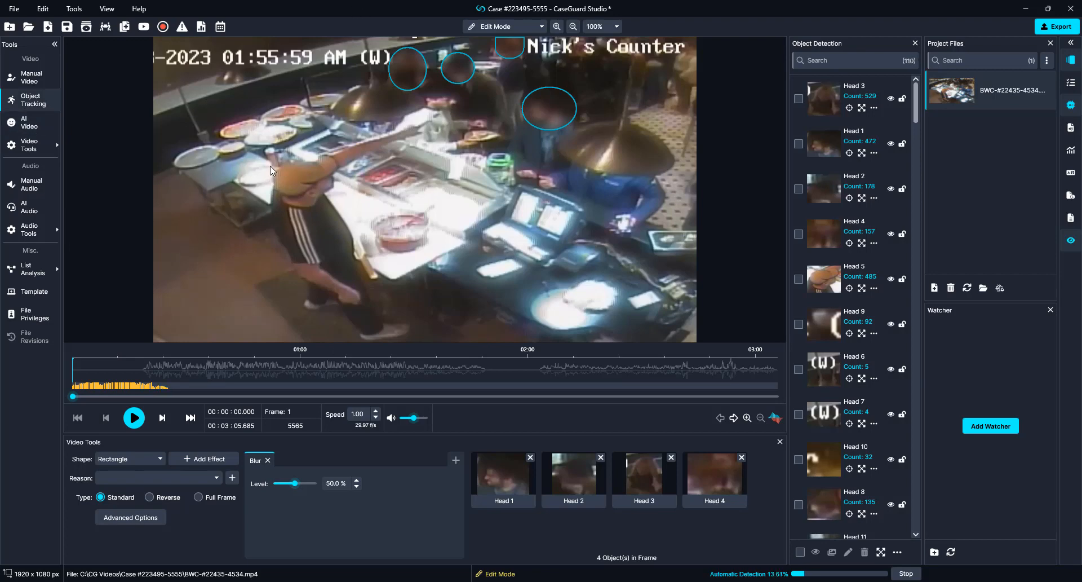
{"action": "left_click_drag", "start_coordinate": [266, 153], "coordinate": [339, 212]}
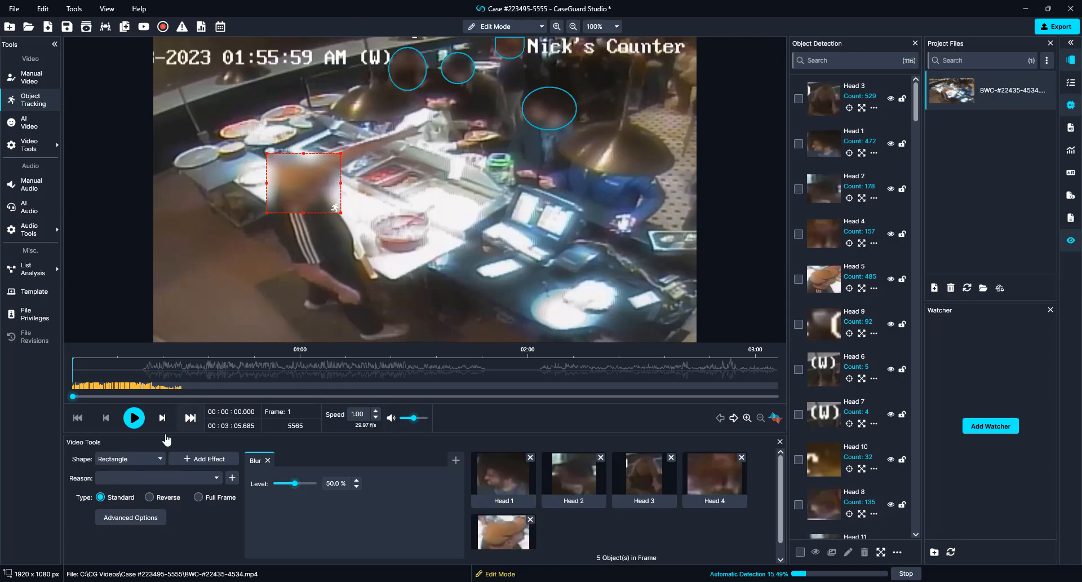
{"action": "left_click", "coordinate": [130, 459]}
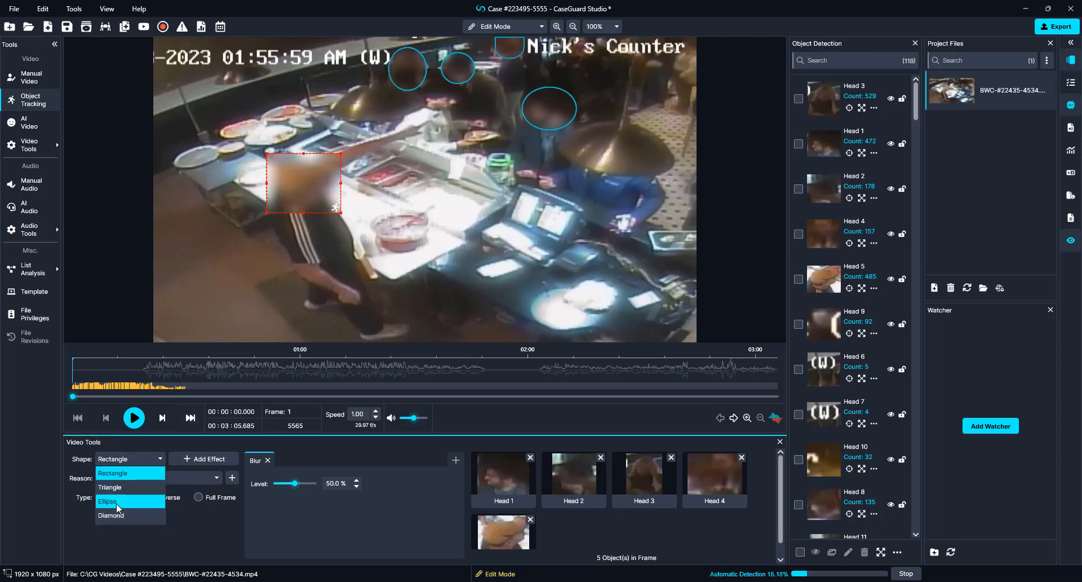
{"action": "left_click", "coordinate": [116, 501]}
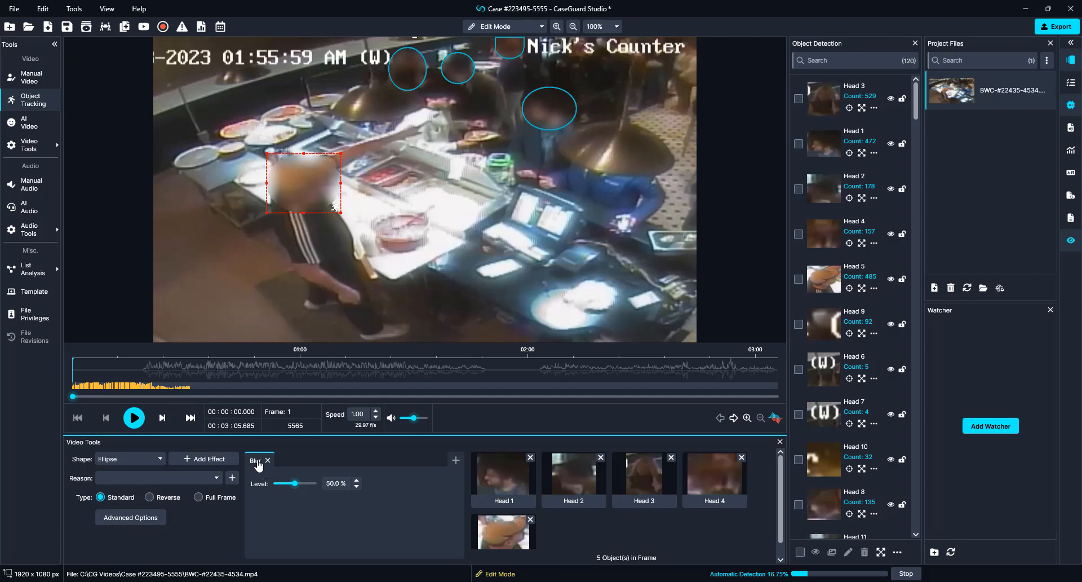
{"action": "left_click", "coordinate": [147, 478]}
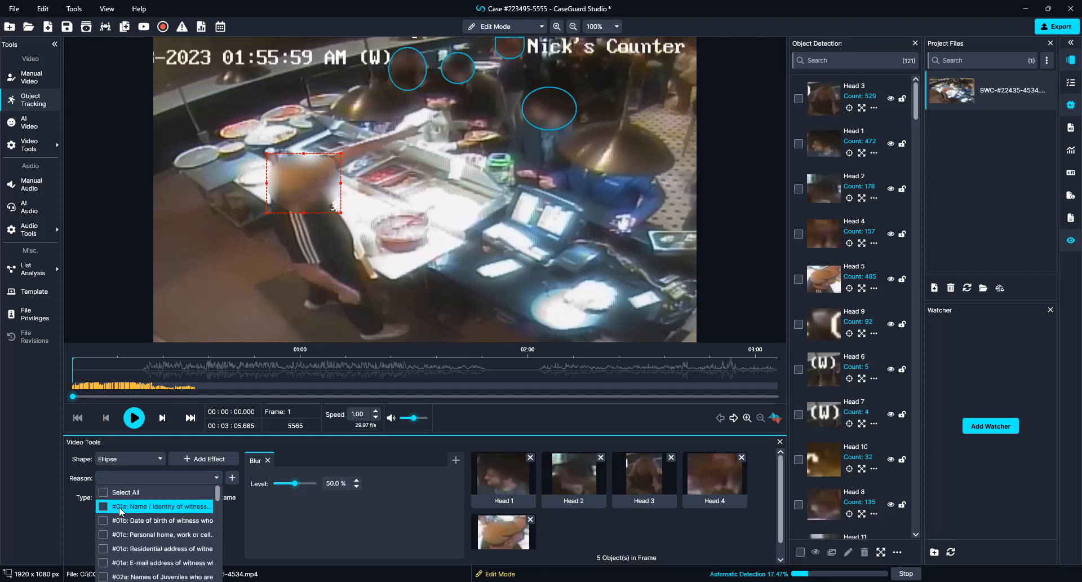
{"action": "left_click", "coordinate": [121, 506]}
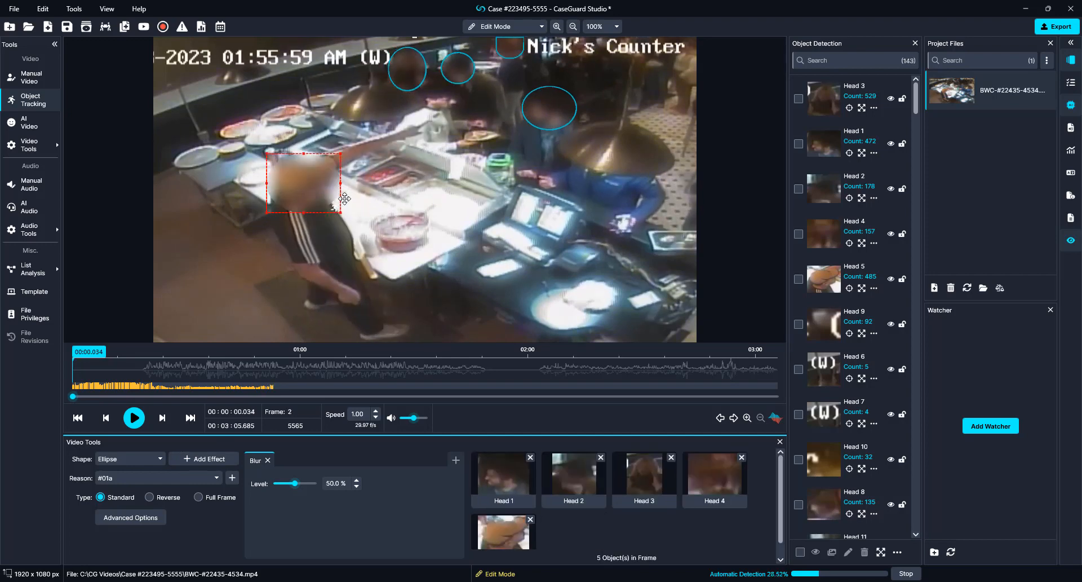
Step: Delete the head ellipse from all frames and draw a new blur box over the man's head
{"action": "right_click", "coordinate": [308, 182]}
{"action": "left_click", "coordinate": [353, 289]}
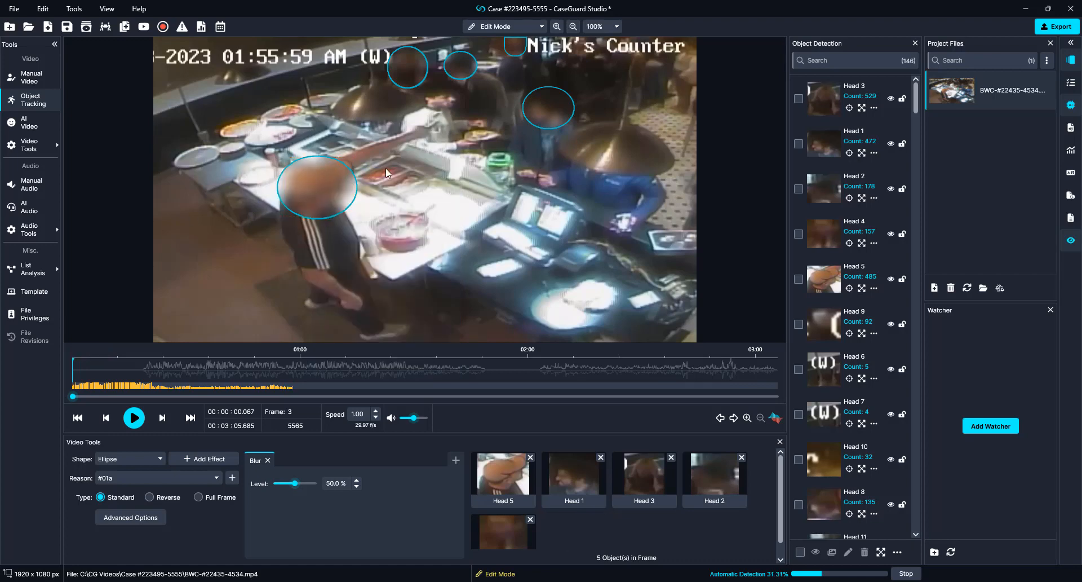
{"action": "key", "text": "space"}
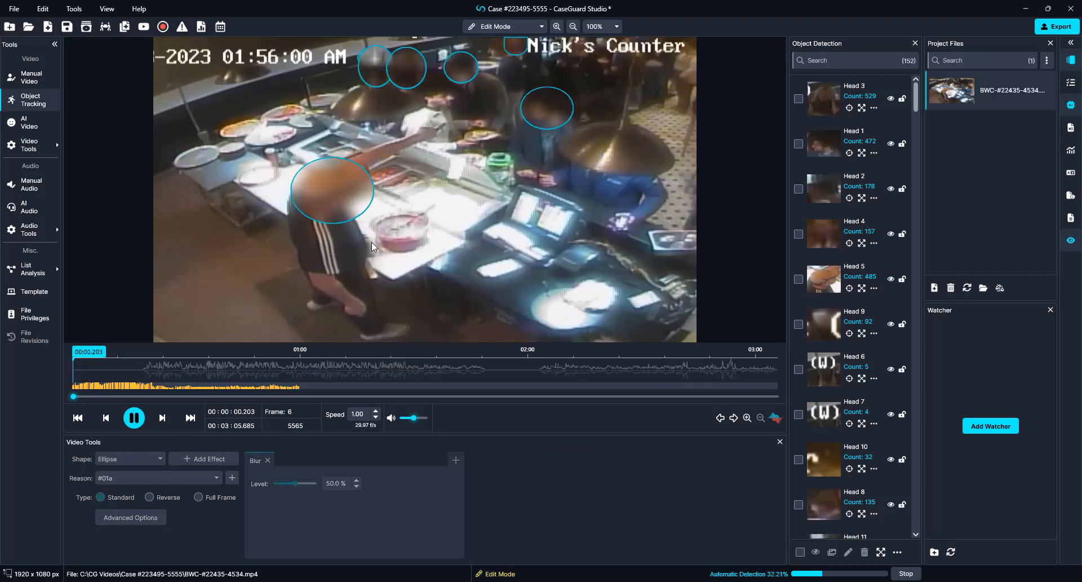
{"action": "key", "text": "space"}
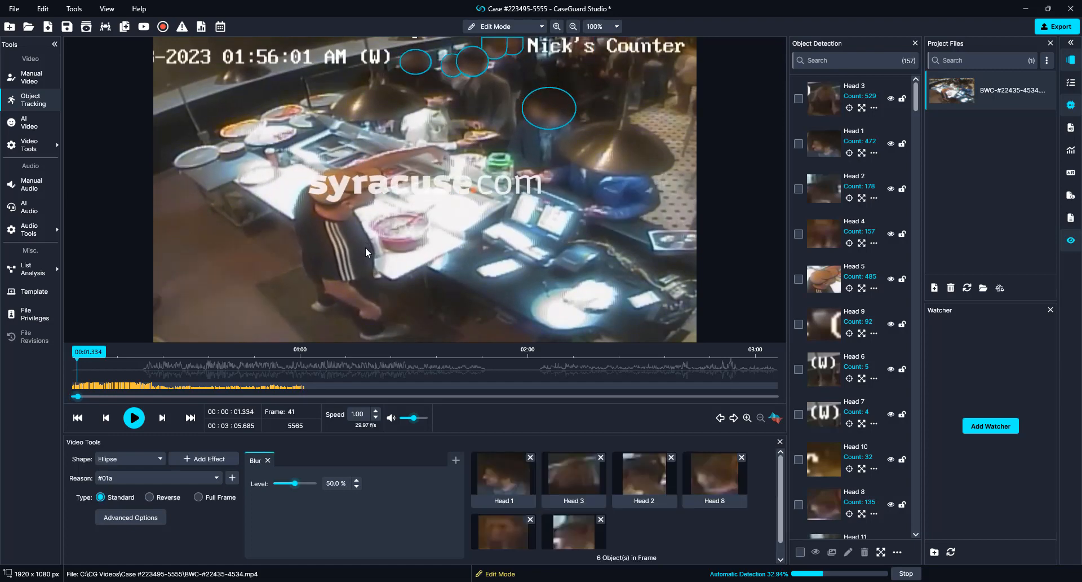
{"action": "key", "text": "Left"}
{"action": "key", "text": "Left"}
{"action": "key", "text": "Left"}
{"action": "key", "text": "Left"}
{"action": "key", "text": "Left"}
{"action": "key", "text": "Left"}
{"action": "key", "text": "Left"}
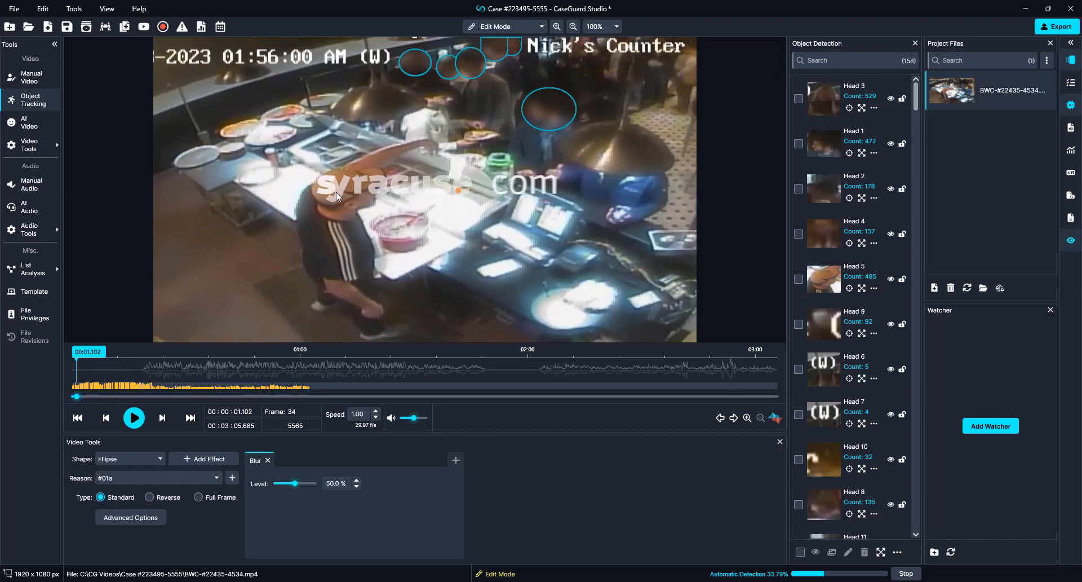
{"action": "key", "text": "Left"}
{"action": "key", "text": "Left"}
{"action": "key", "text": "Left"}
{"action": "key", "text": "Left"}
{"action": "key", "text": "Left"}
{"action": "key", "text": "Left"}
{"action": "key", "text": "Left"}
{"action": "key", "text": "Left"}
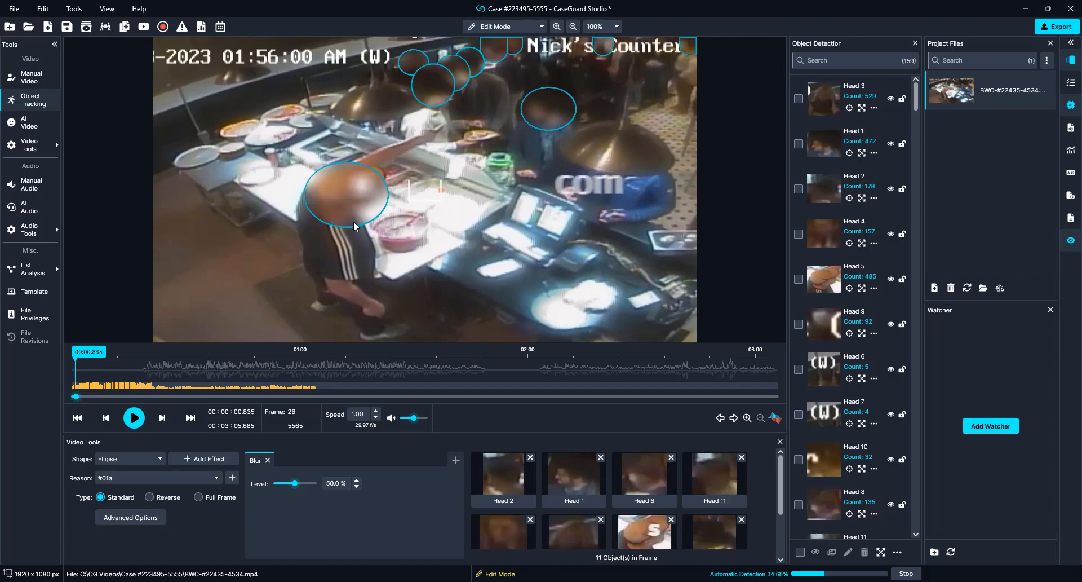
{"action": "key", "text": "Right"}
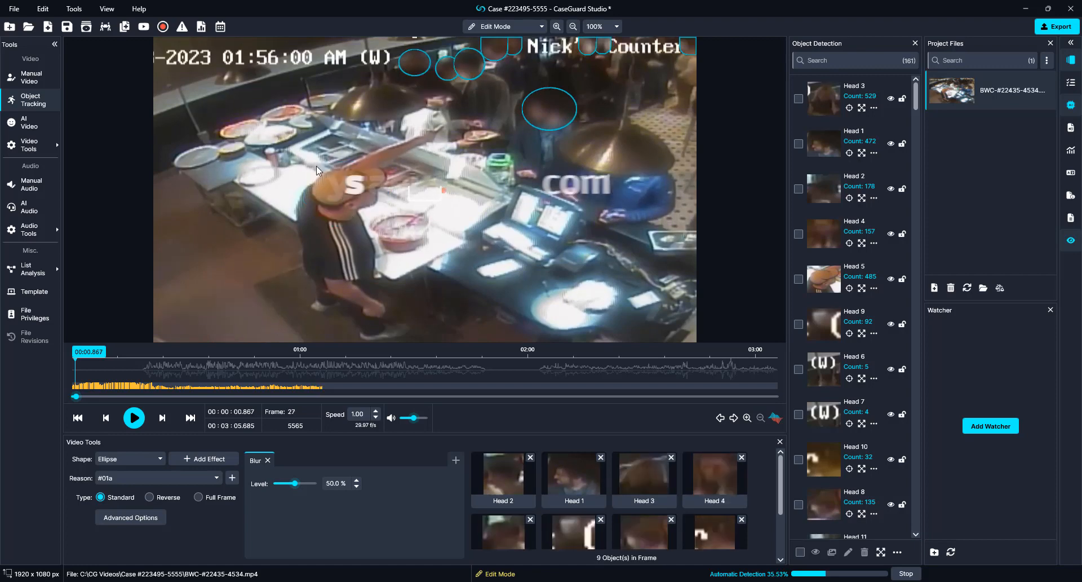
{"action": "left_click_drag", "start_coordinate": [313, 159], "coordinate": [347, 197]}
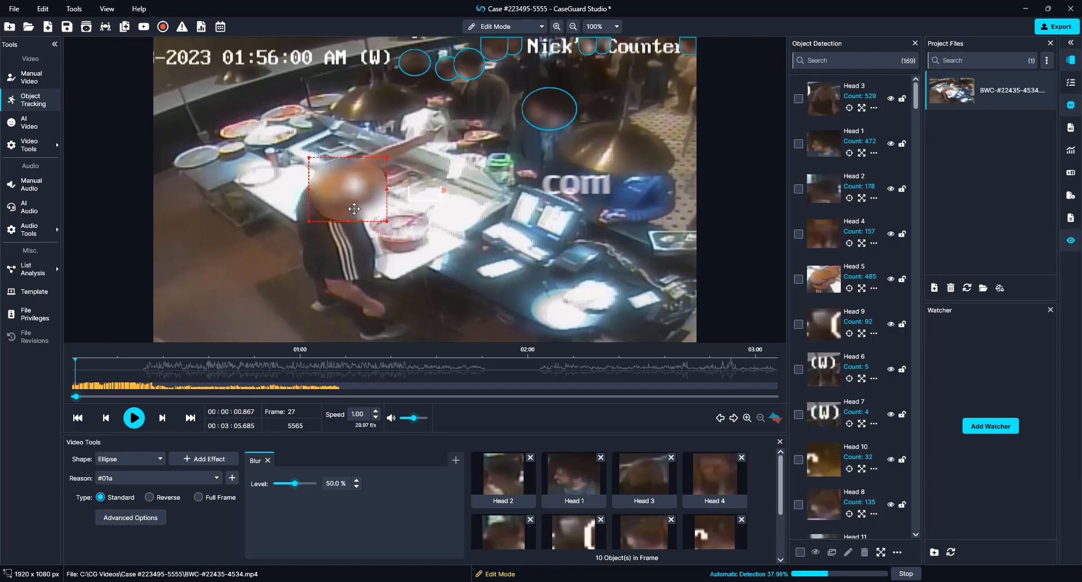
Step: Set playback speed to 0.50 and play the video to check the blur box
{"action": "double_click", "coordinate": [354, 414]}
{"action": "type", "text": ".5"}
{"action": "left_click", "coordinate": [353, 451]}
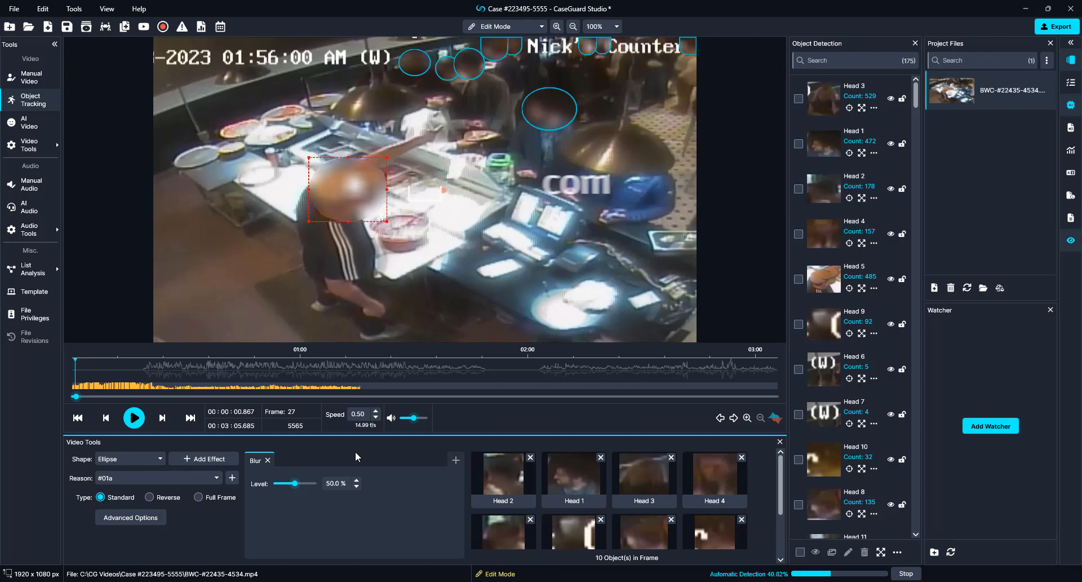
{"action": "key", "text": "space"}
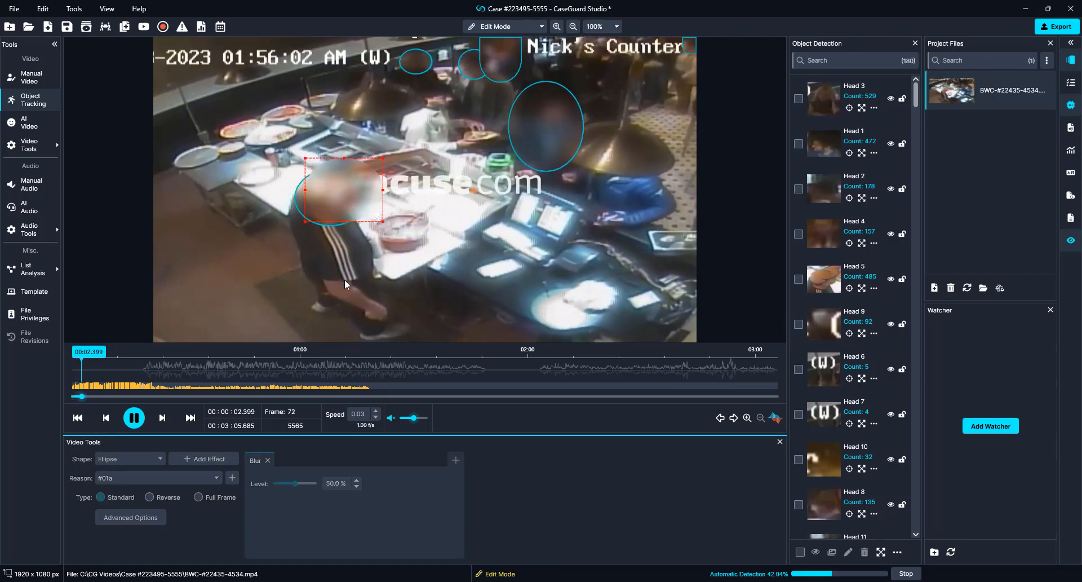
{"action": "key", "text": "space"}
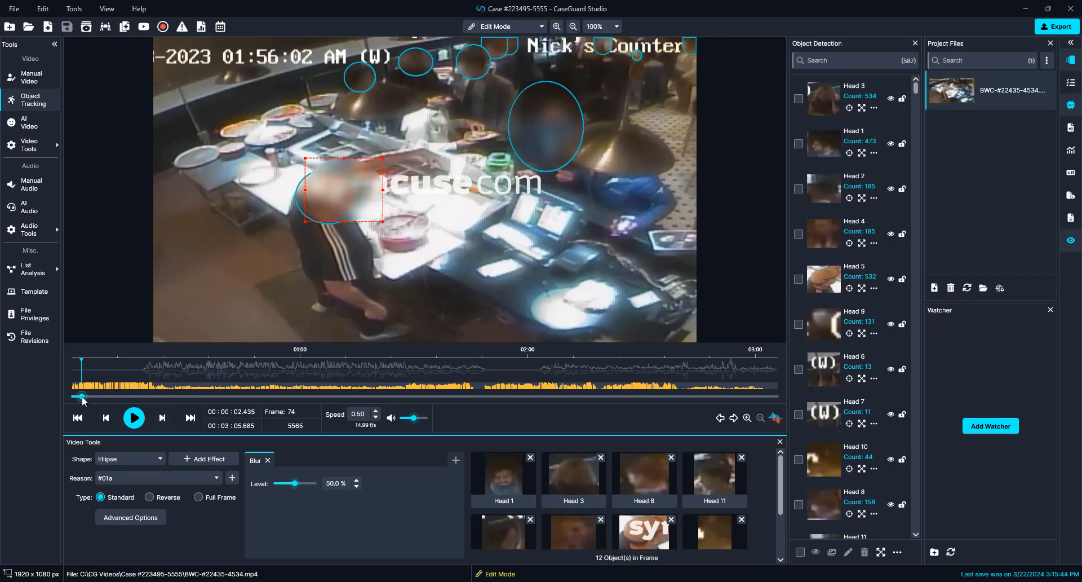
Step: Rewind the video to the start, play it briefly, then step back to frame 1
{"action": "left_click_drag", "start_coordinate": [82, 397], "coordinate": [59, 398]}
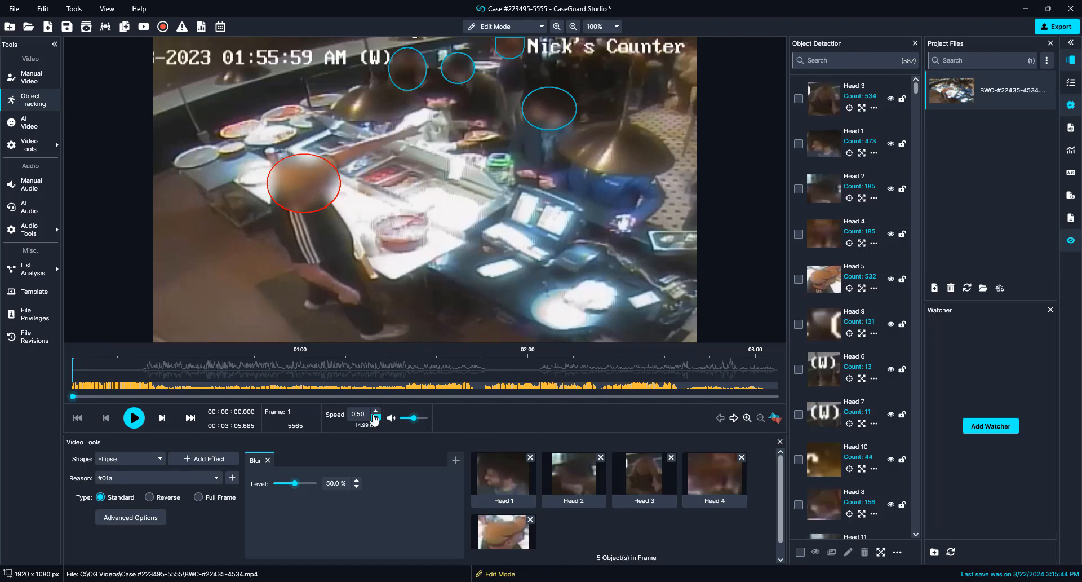
{"action": "key", "text": "space"}
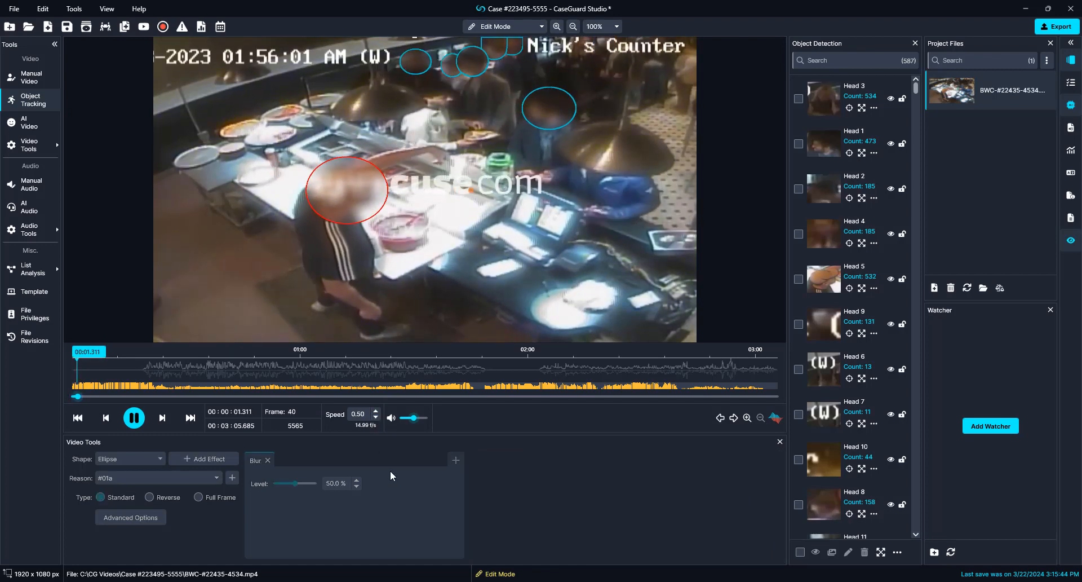
{"action": "key", "text": "space"}
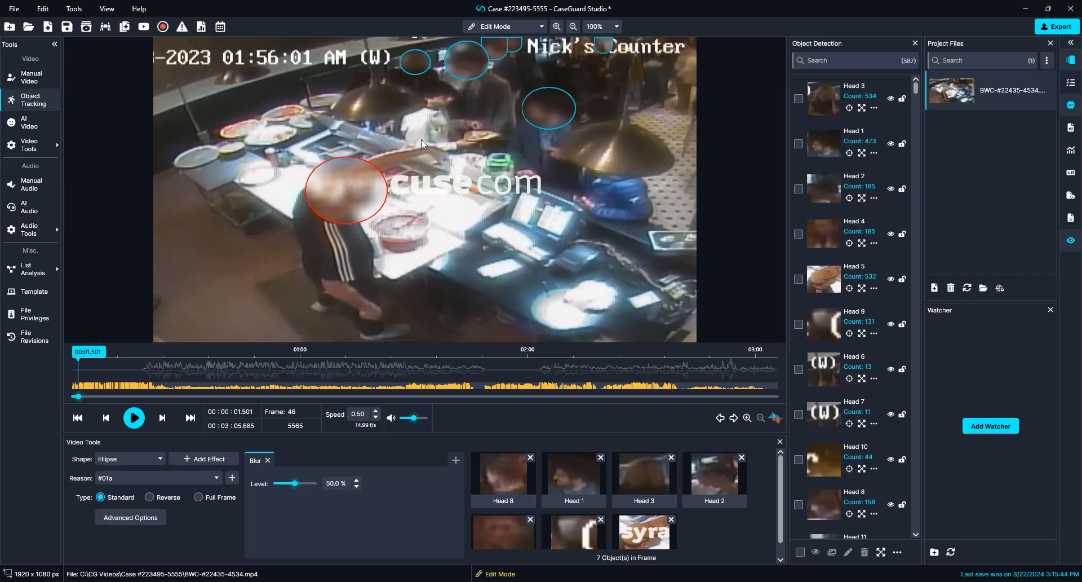
{"action": "key", "text": "Left"}
{"action": "key", "text": "Left"}
{"action": "key", "text": "Left"}
{"action": "key", "text": "Left"}
{"action": "key", "text": "Left"}
{"action": "key", "text": "Left"}
{"action": "key", "text": "Left"}
{"action": "key", "text": "Left"}
{"action": "key", "text": "Left"}
{"action": "key", "text": "Left"}
{"action": "key", "text": "Left"}
{"action": "key", "text": "Left"}
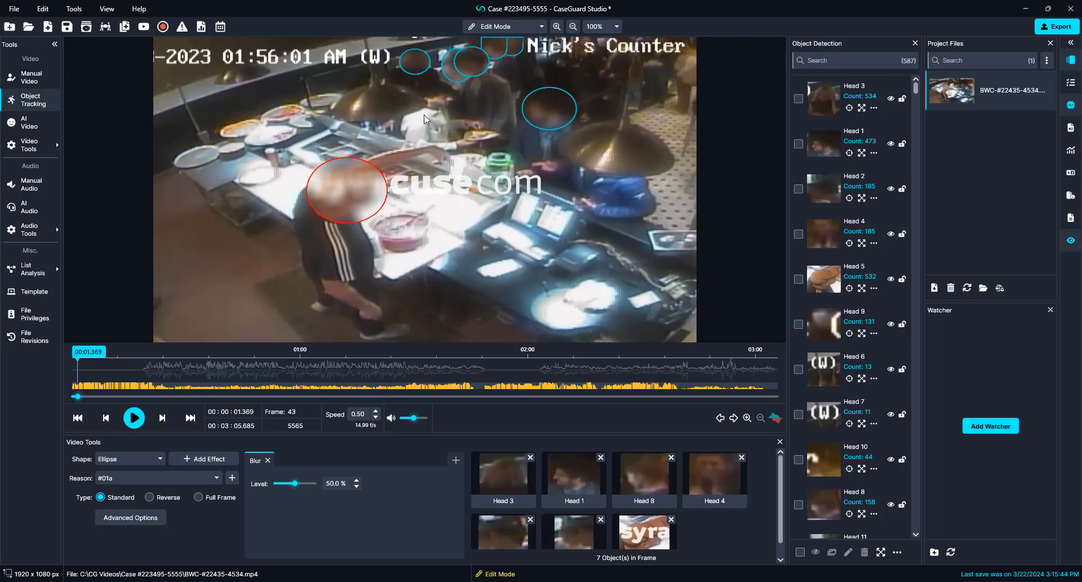
{"action": "key", "text": "Left"}
{"action": "key", "text": "Left"}
{"action": "key", "text": "Left"}
{"action": "key", "text": "Left"}
{"action": "key", "text": "Left"}
{"action": "key", "text": "Left"}
{"action": "key", "text": "Left"}
{"action": "key", "text": "Left"}
{"action": "key", "text": "Left"}
{"action": "key", "text": "Left"}
{"action": "key", "text": "Left"}
{"action": "key", "text": "Left"}
{"action": "key", "text": "Left"}
{"action": "key", "text": "Left"}
{"action": "key", "text": "Left"}
{"action": "key", "text": "Left"}
{"action": "key", "text": "Left"}
{"action": "key", "text": "Left"}
{"action": "key", "text": "Left"}
{"action": "key", "text": "Left"}
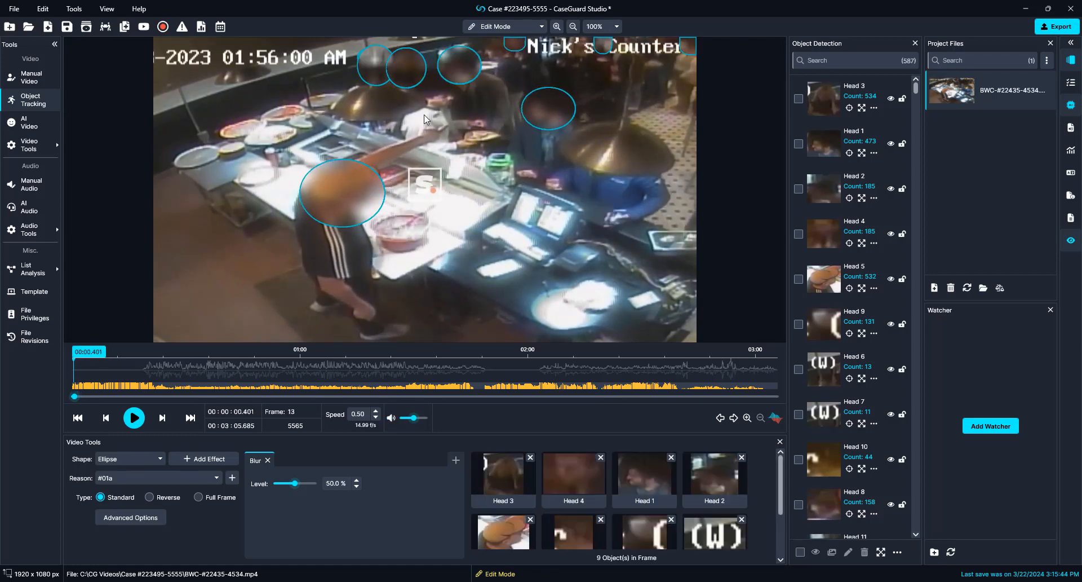
Step: Draw a new blur box over the undetected head near the top centre and play to track it
{"action": "left_click", "coordinate": [427, 81]}
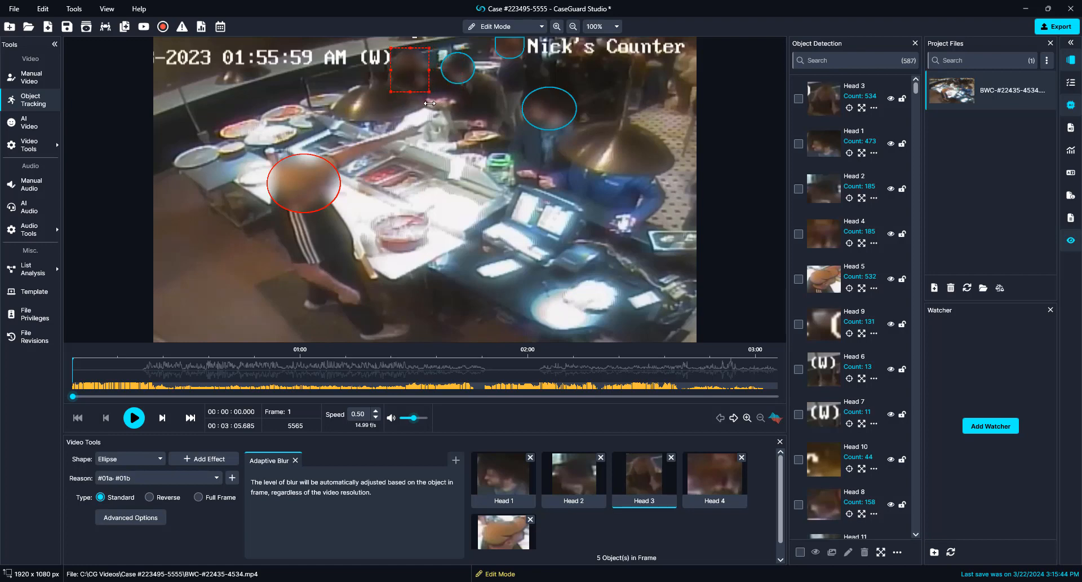
{"action": "left_click", "coordinate": [515, 115]}
{"action": "left_click_drag", "start_coordinate": [464, 107], "coordinate": [417, 113]}
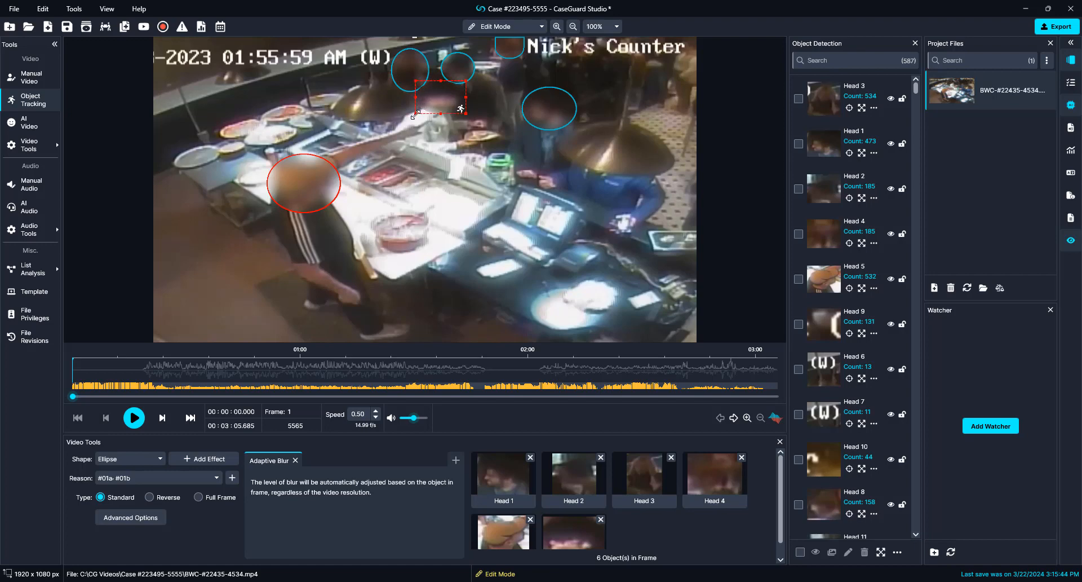
{"action": "key", "text": "space"}
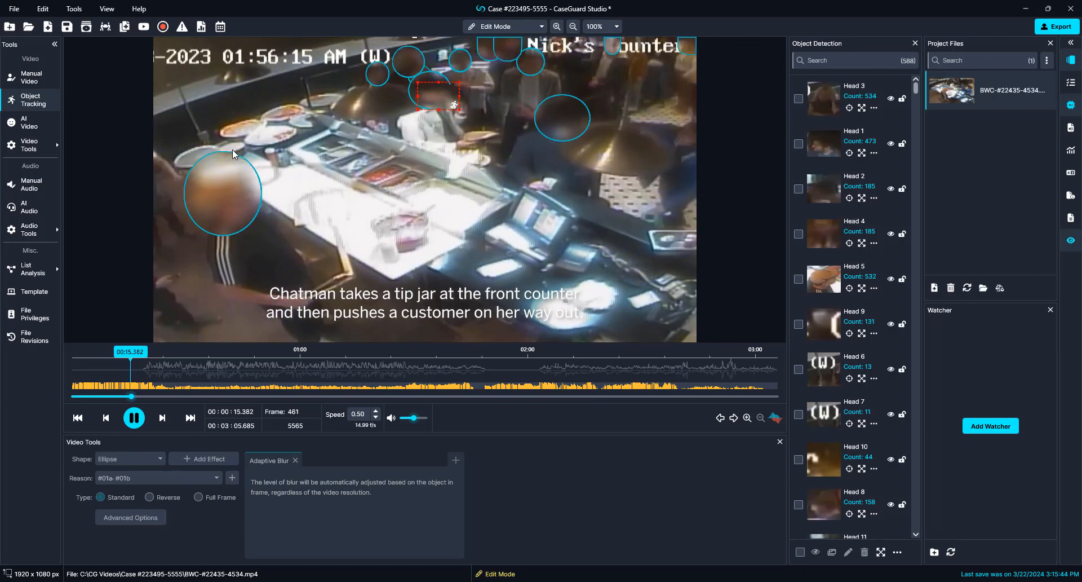
Step: At frame 447, enlarge the blur box over the head right of centre and check its tracking
{"action": "key", "text": "space"}
{"action": "key", "text": "Left"}
{"action": "key", "text": "Left"}
{"action": "key", "text": "Left"}
{"action": "key", "text": "Left"}
{"action": "key", "text": "Left"}
{"action": "key", "text": "Left"}
{"action": "key", "text": "Left"}
{"action": "key", "text": "Left"}
{"action": "key", "text": "Left"}
{"action": "key", "text": "Left"}
{"action": "key", "text": "Left"}
{"action": "key", "text": "Left"}
{"action": "key", "text": "Left"}
{"action": "key", "text": "Left"}
{"action": "key", "text": "Left"}
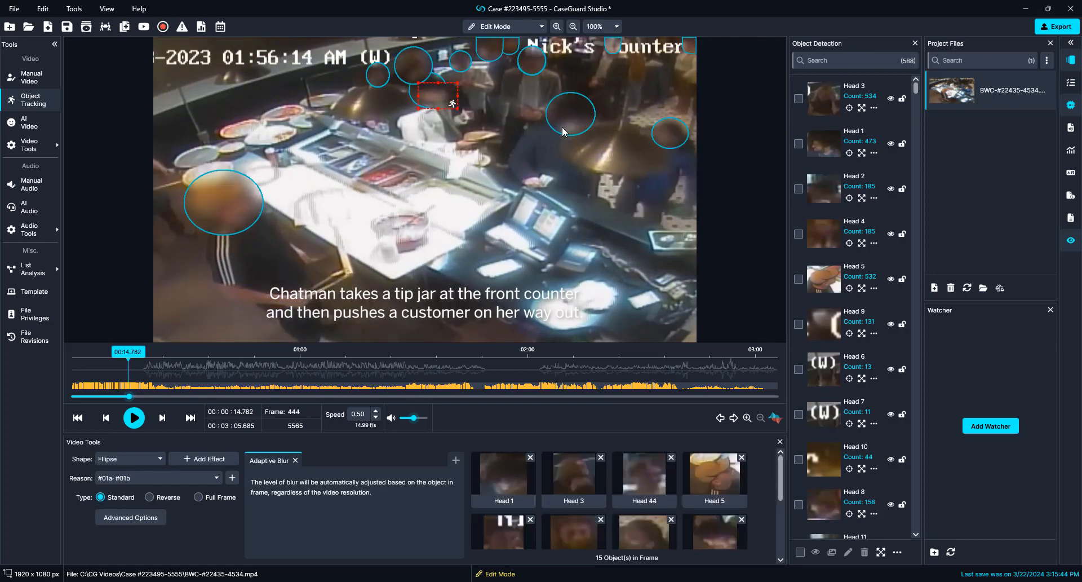
{"action": "key", "text": "Right"}
{"action": "key", "text": "Right"}
{"action": "key", "text": "Right"}
{"action": "key", "text": "Right"}
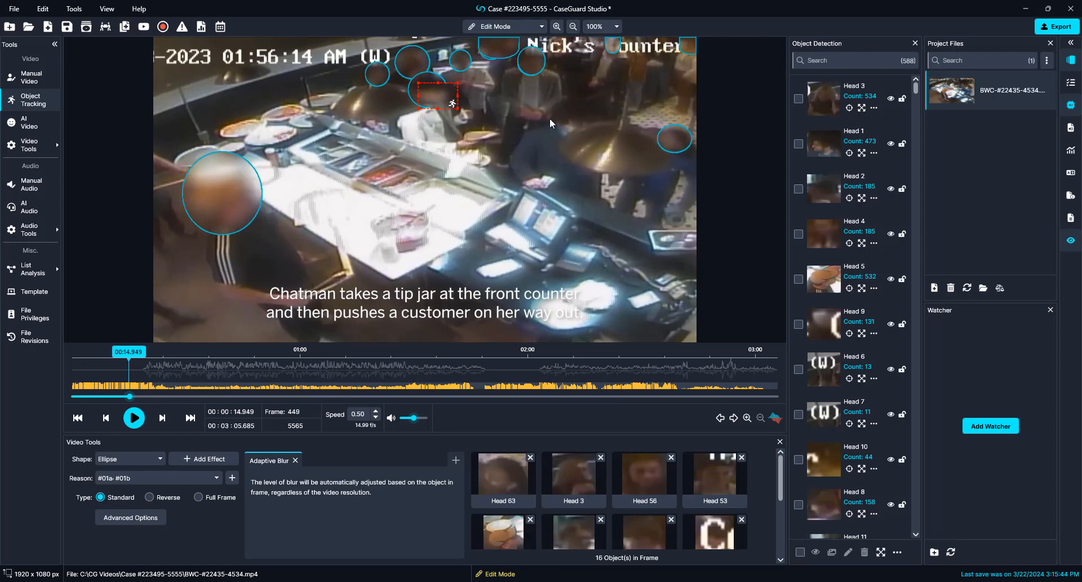
{"action": "left_click_drag", "start_coordinate": [573, 133], "coordinate": [594, 145]}
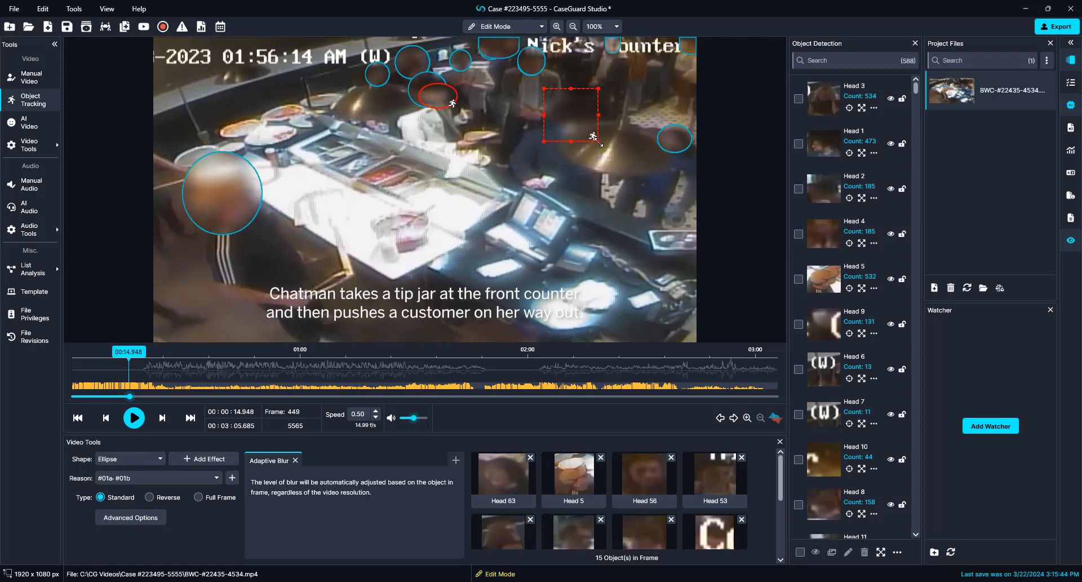
{"action": "key", "text": "space"}
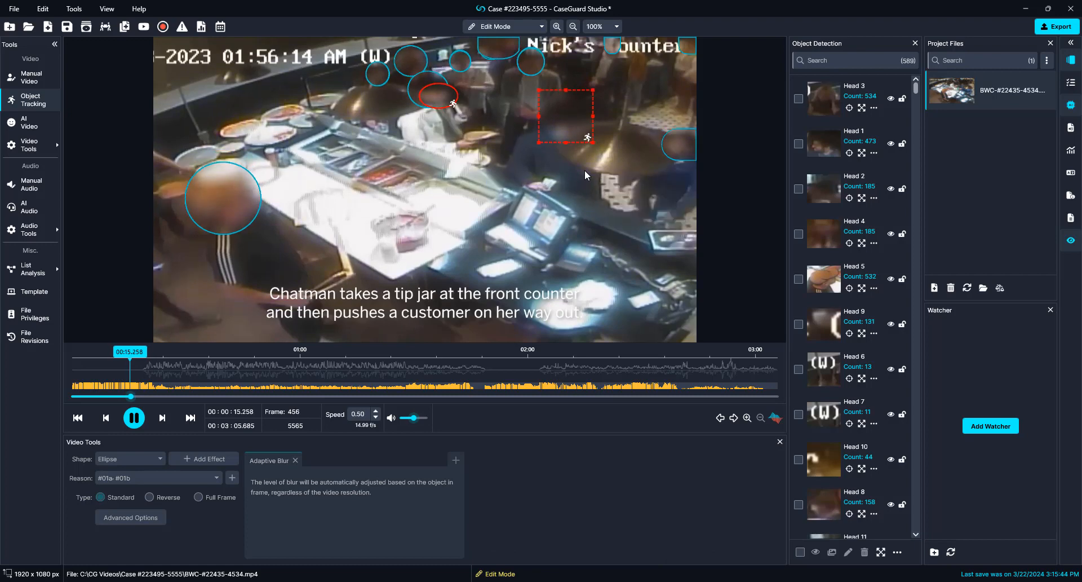
{"action": "key", "text": "space"}
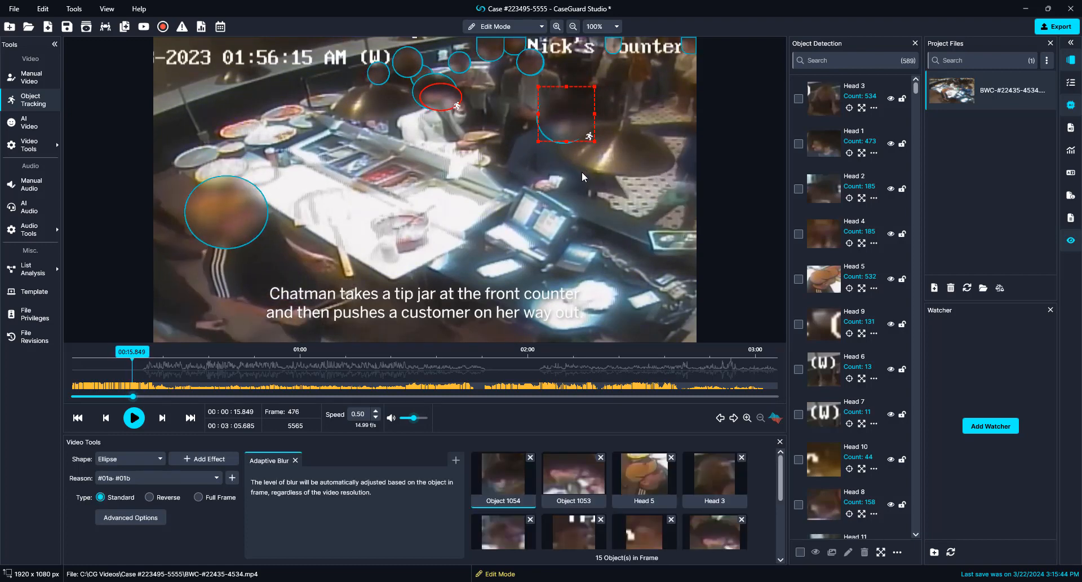
Step: Draw a new ellipse blur over the head at the right edge and check its tracking
{"action": "key", "text": "Left"}
{"action": "key", "text": "Left"}
{"action": "key", "text": "Left"}
{"action": "key", "text": "Left"}
{"action": "key", "text": "Left"}
{"action": "key", "text": "Left"}
{"action": "key", "text": "Left"}
{"action": "key", "text": "Left"}
{"action": "key", "text": "Left"}
{"action": "key", "text": "Left"}
{"action": "key", "text": "Left"}
{"action": "key", "text": "Left"}
{"action": "key", "text": "Left"}
{"action": "key", "text": "Left"}
{"action": "key", "text": "Left"}
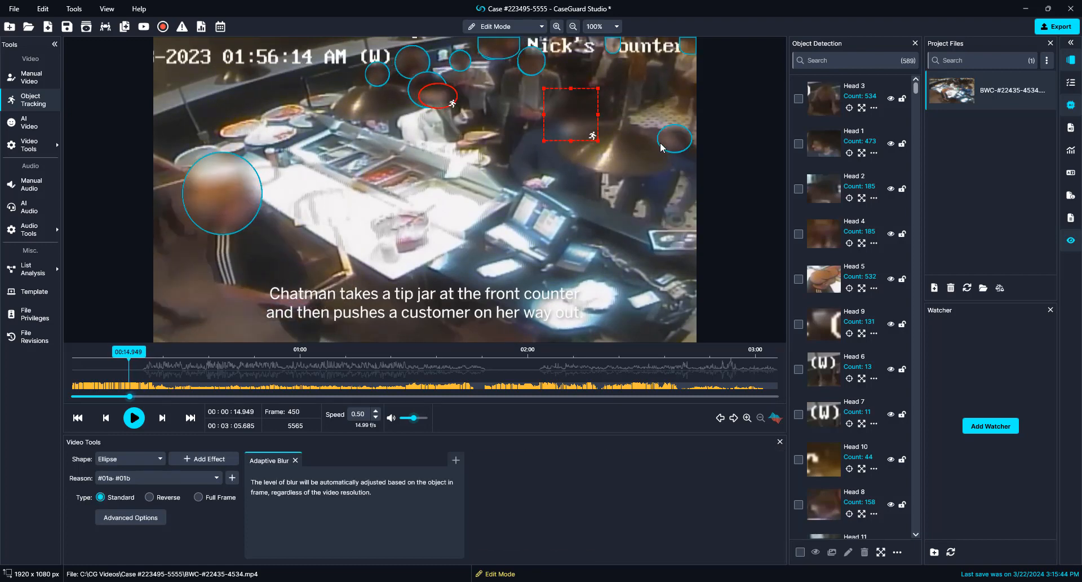
{"action": "key", "text": "Right"}
{"action": "key", "text": "Right"}
{"action": "key", "text": "Right"}
{"action": "key", "text": "Right"}
{"action": "key", "text": "Right"}
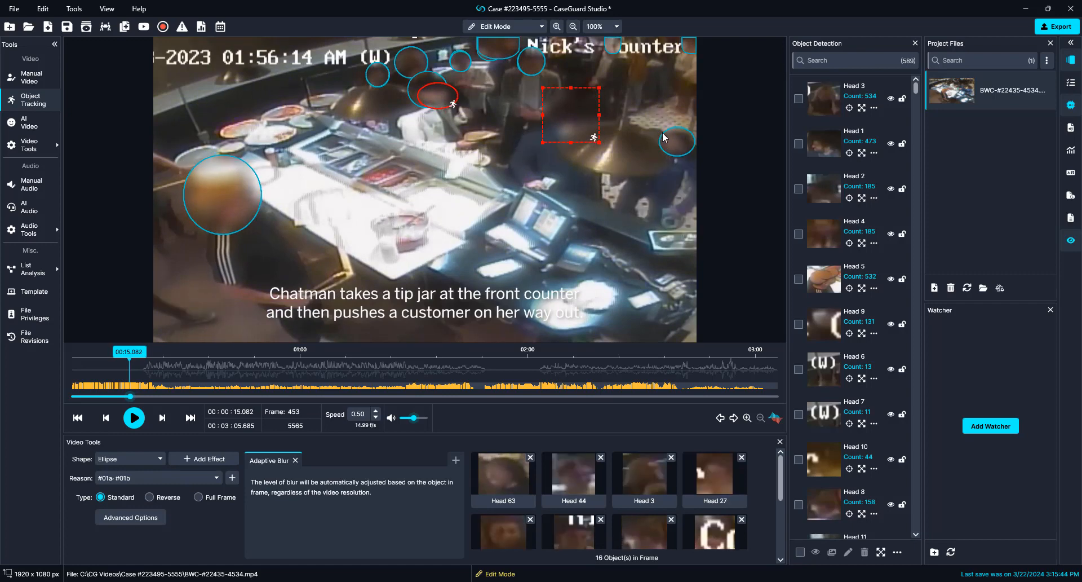
{"action": "key", "text": "Right"}
{"action": "key", "text": "Right"}
{"action": "key", "text": "Right"}
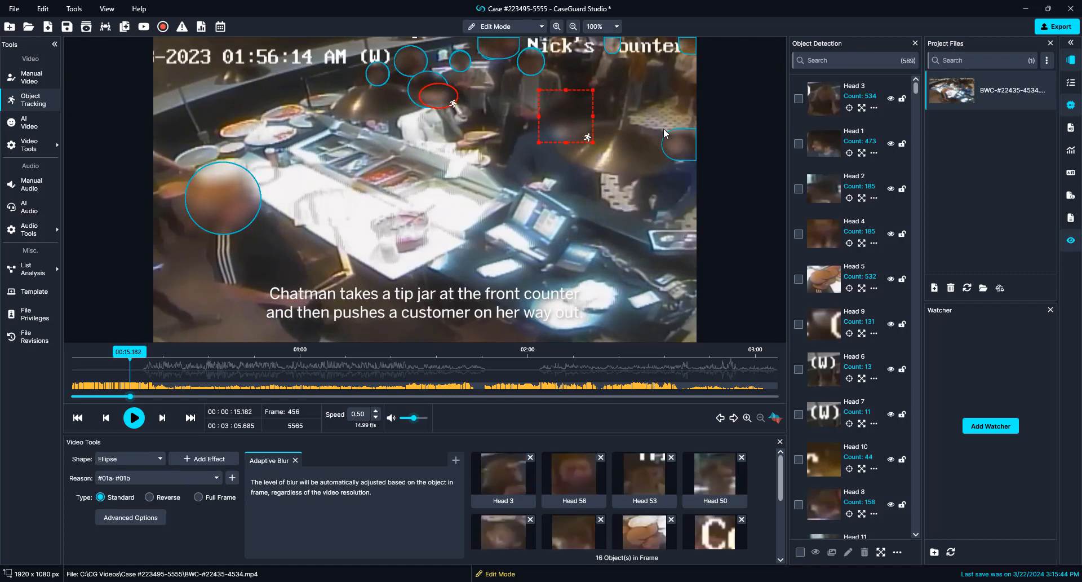
{"action": "key", "text": "Left"}
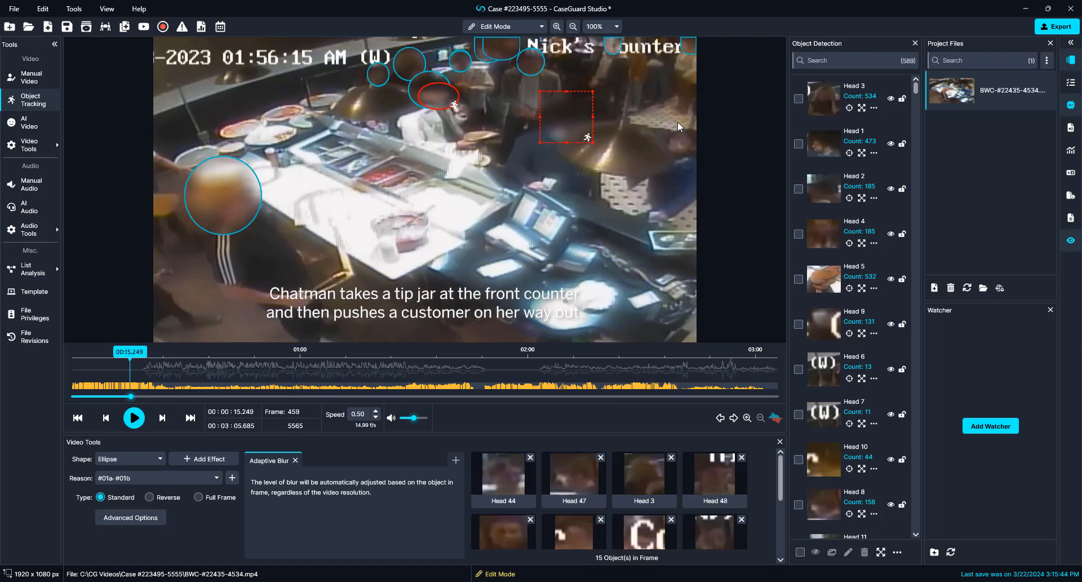
{"action": "key", "text": "Right"}
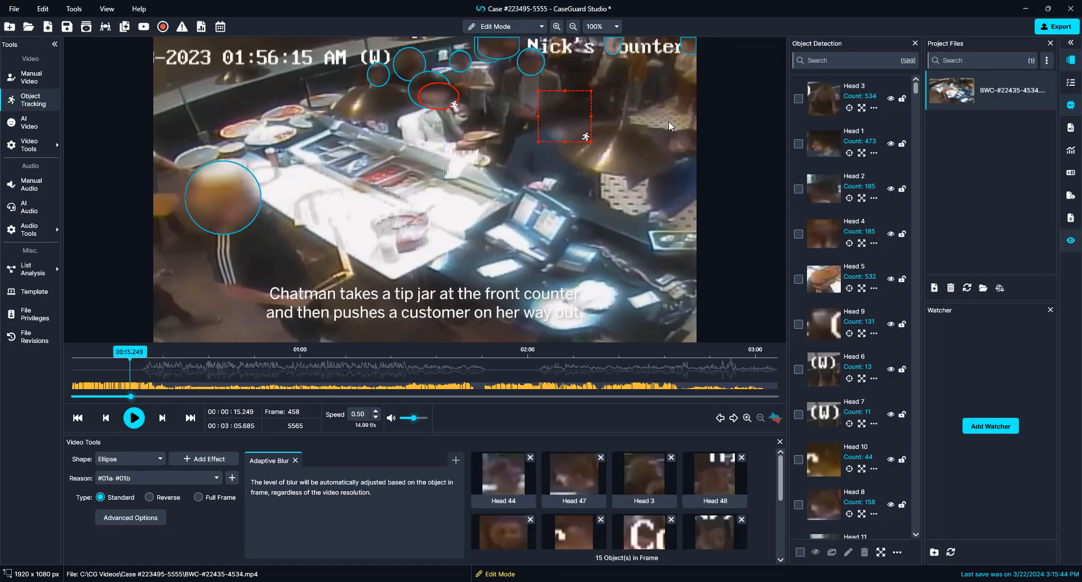
{"action": "left_click_drag", "start_coordinate": [669, 120], "coordinate": [698, 161]}
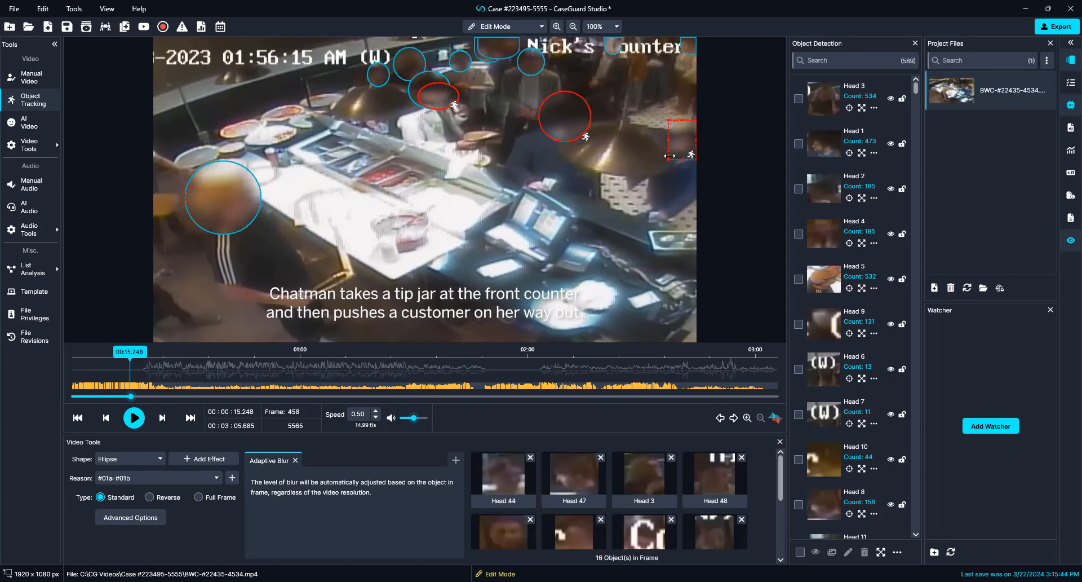
{"action": "key", "text": "space"}
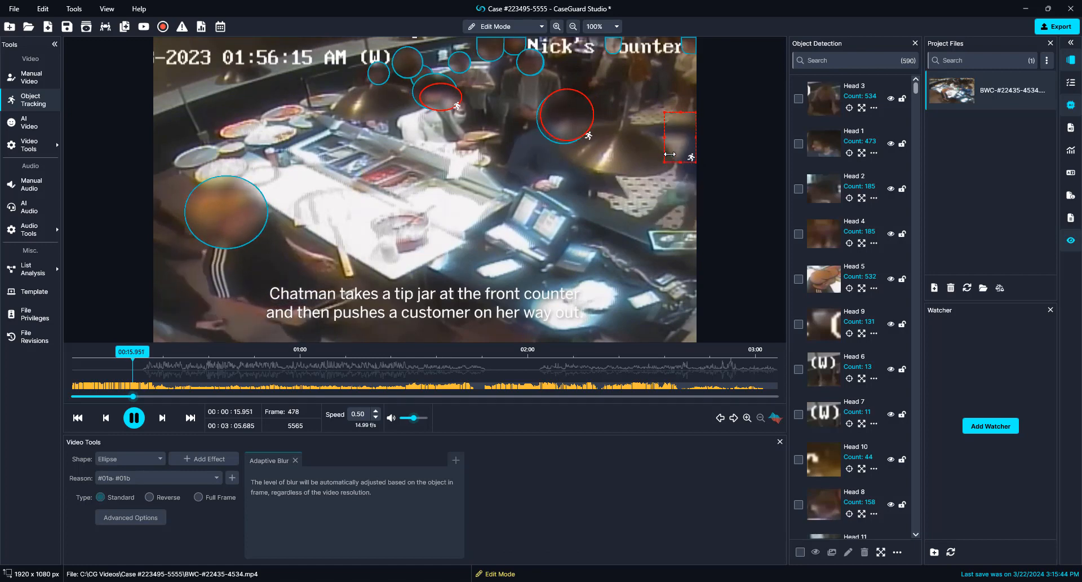
{"action": "key", "text": "space"}
Step: Delete the stray red box, then delete the small red ellipse from this frame onward
{"action": "right_click", "coordinate": [682, 154]}
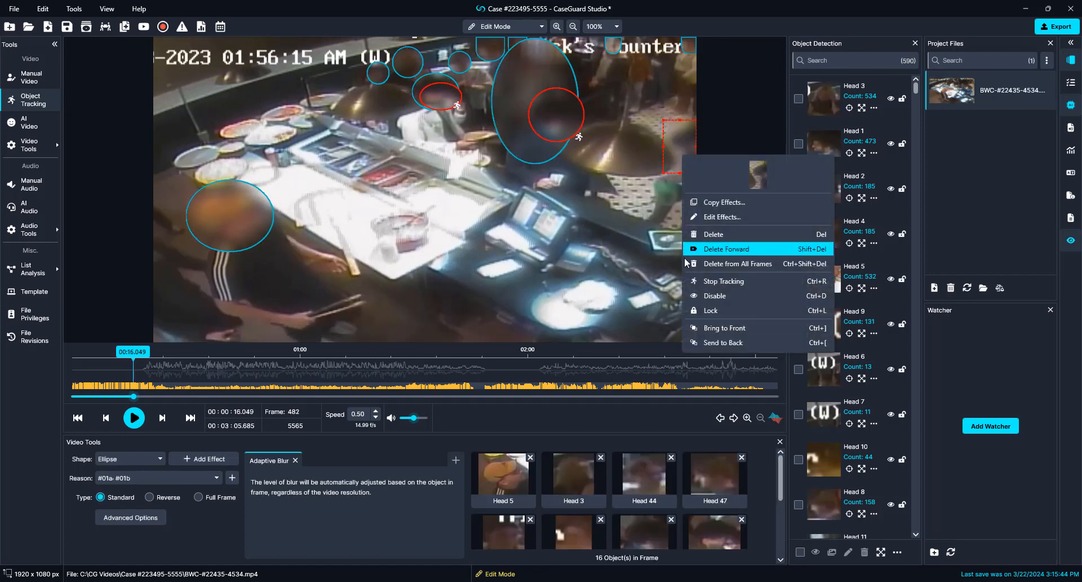
{"action": "left_click", "coordinate": [710, 248]}
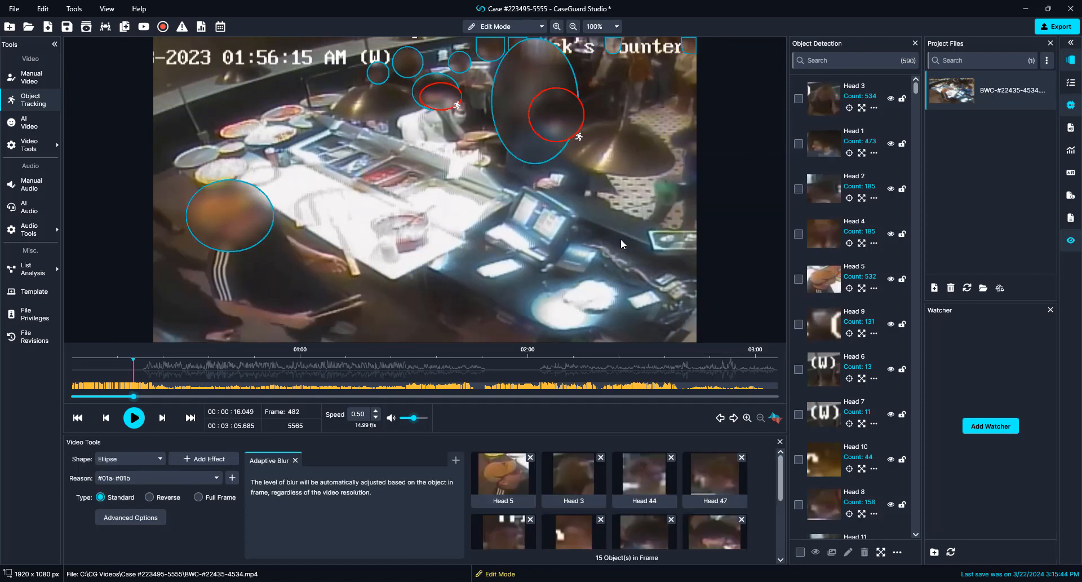
{"action": "right_click", "coordinate": [567, 117]}
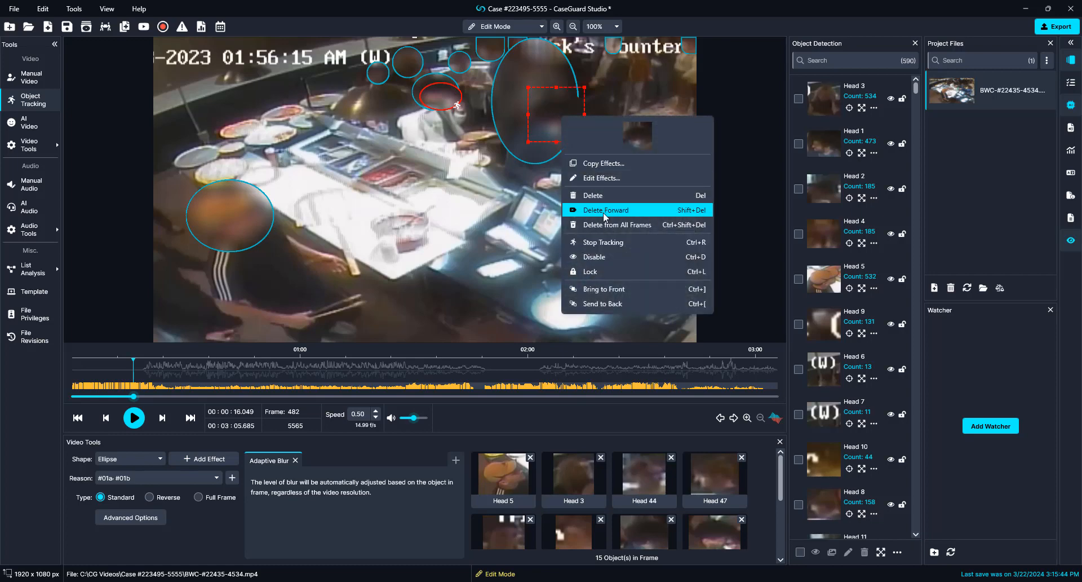
{"action": "left_click", "coordinate": [483, 225]}
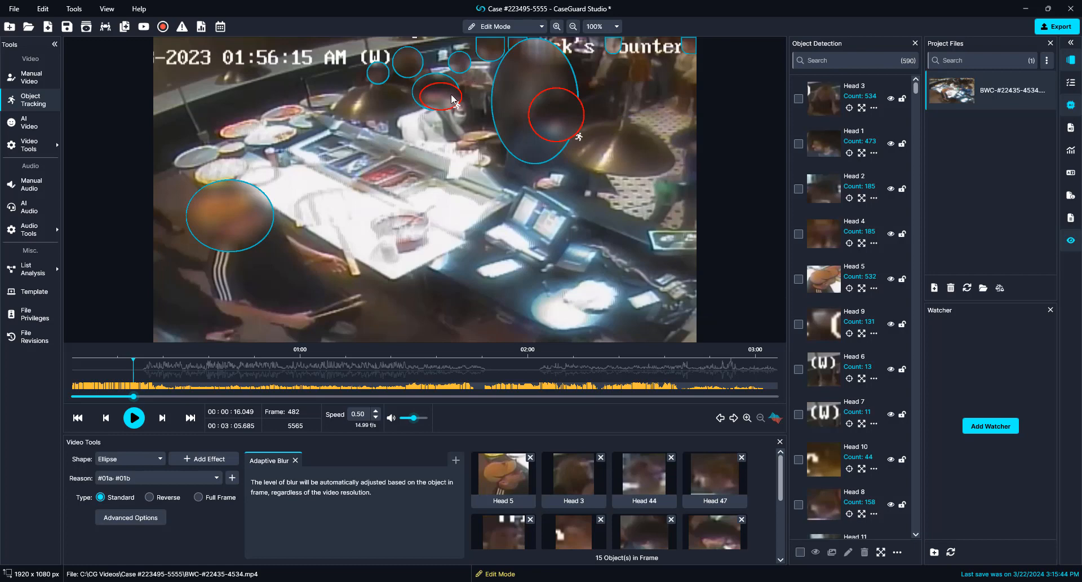
{"action": "right_click", "coordinate": [454, 100]}
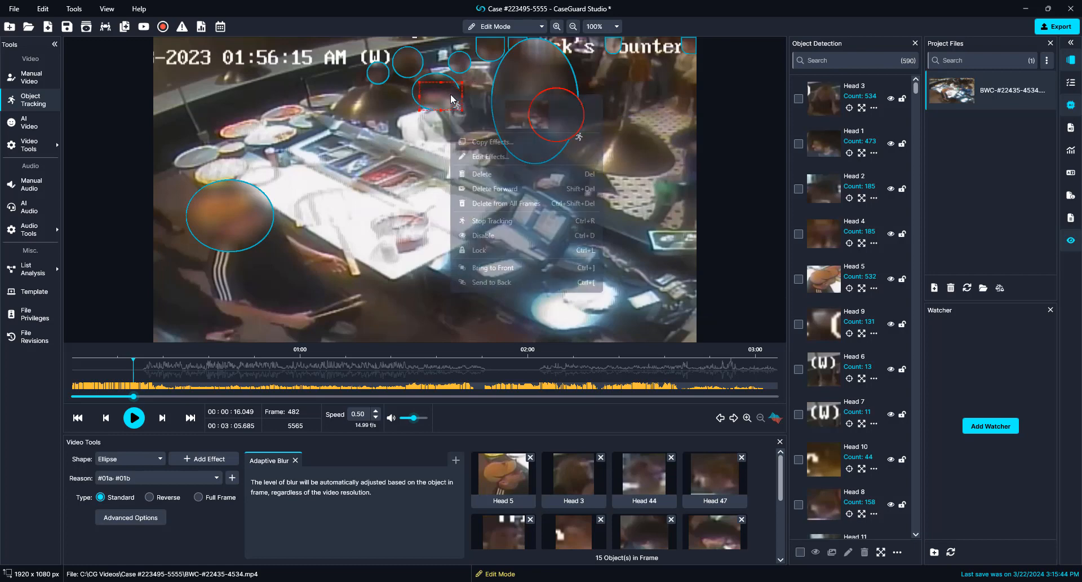
{"action": "left_click", "coordinate": [481, 190]}
{"action": "key", "text": "space"}
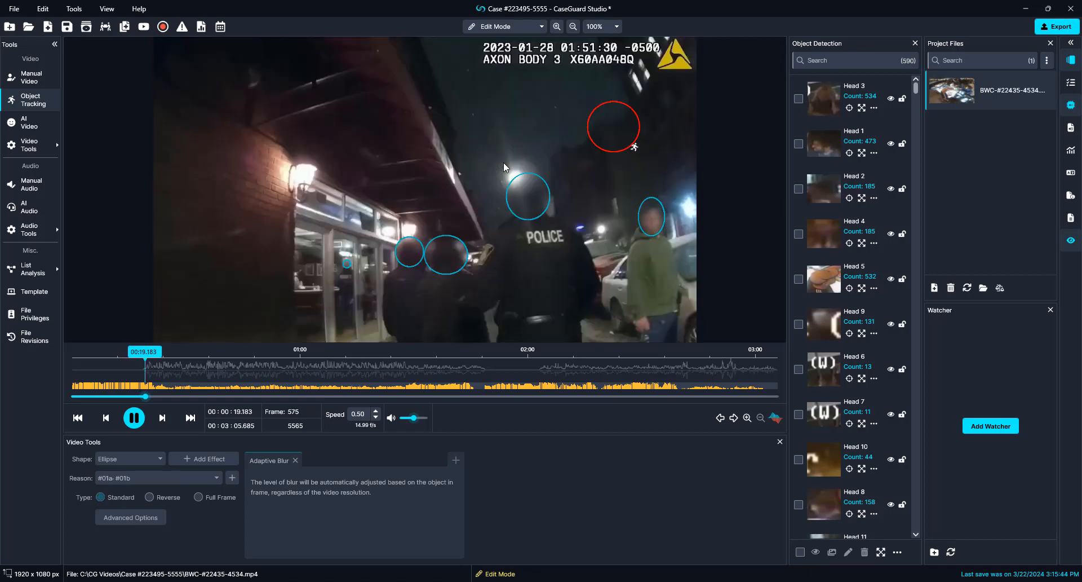
Step: Mute the audio, pause, and delete the false red ellipse in the night sky
{"action": "left_click", "coordinate": [392, 419]}
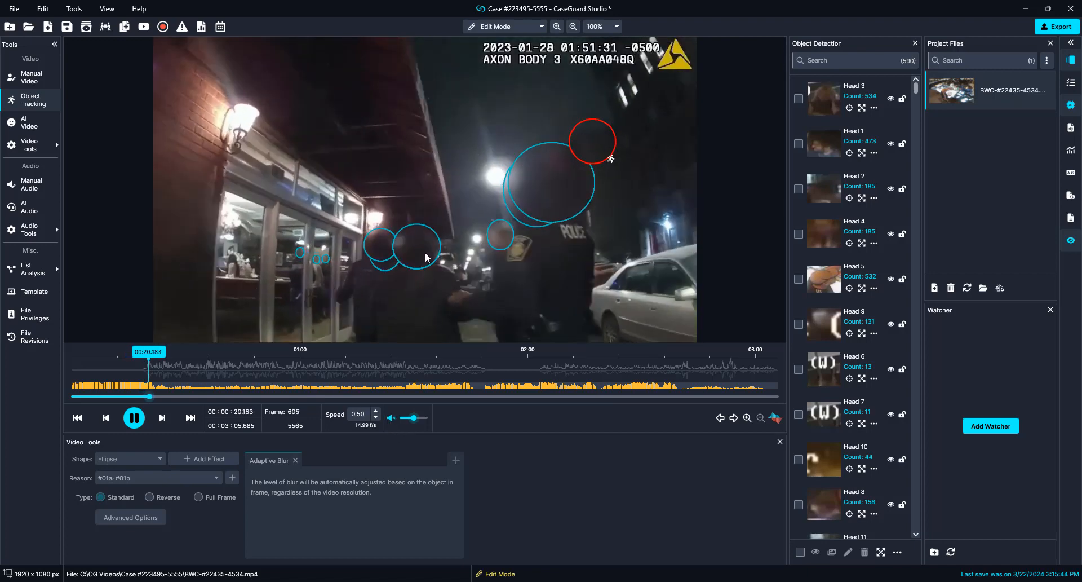
{"action": "left_click", "coordinate": [523, 228]}
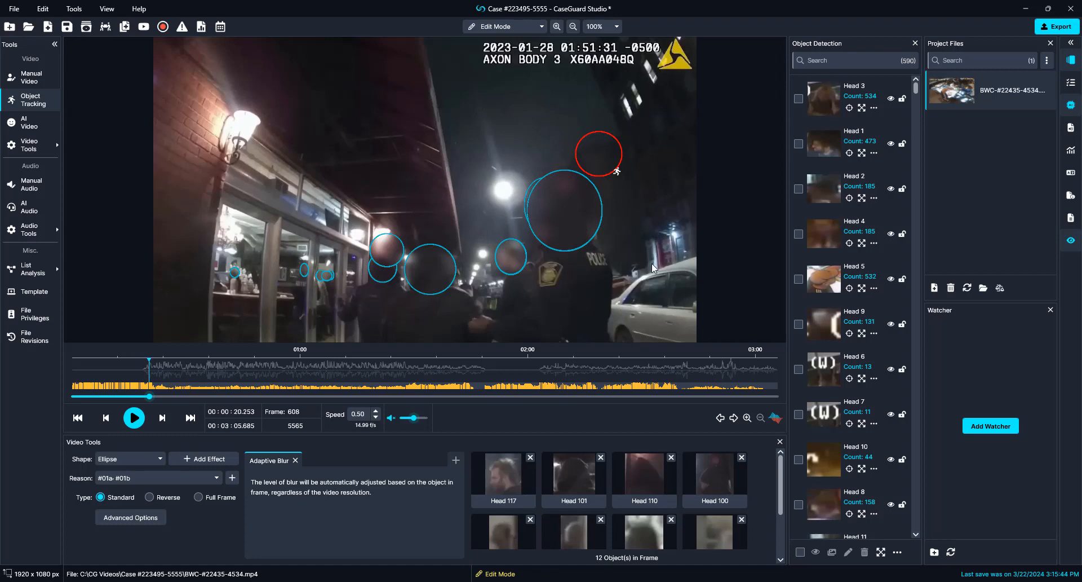
{"action": "right_click", "coordinate": [599, 149]}
{"action": "left_click", "coordinate": [617, 237]}
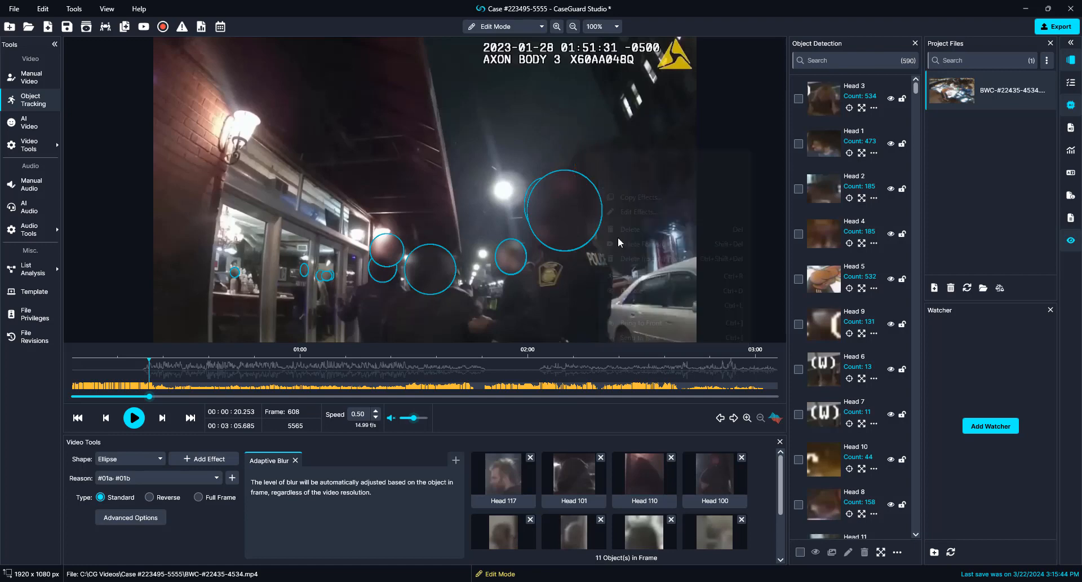
Step: Leave the large blur ellipse enabled and step back into the earlier counter scene
{"action": "right_click", "coordinate": [599, 216]}
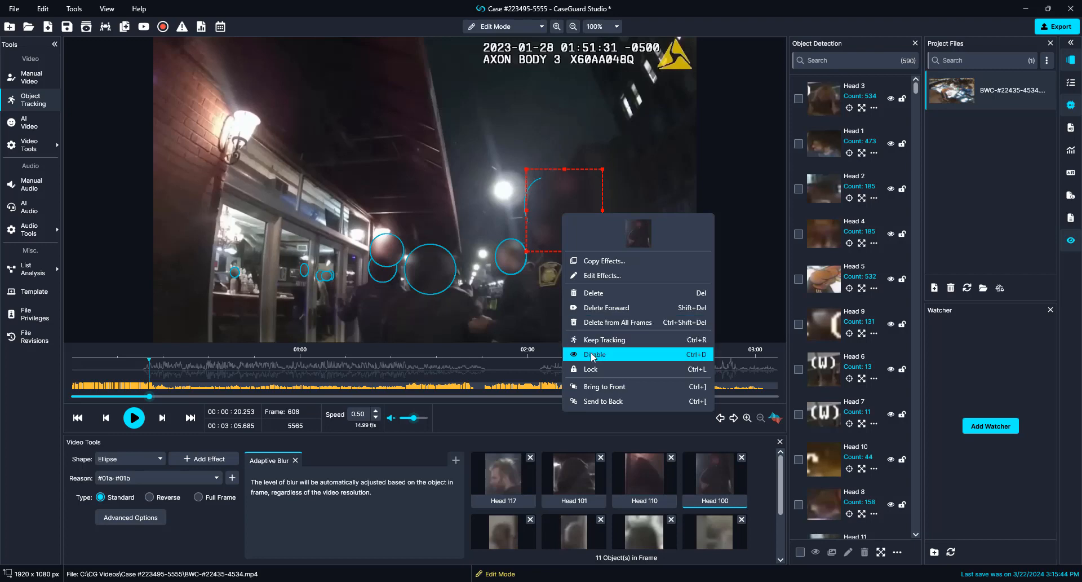
{"action": "left_click", "coordinate": [494, 332]}
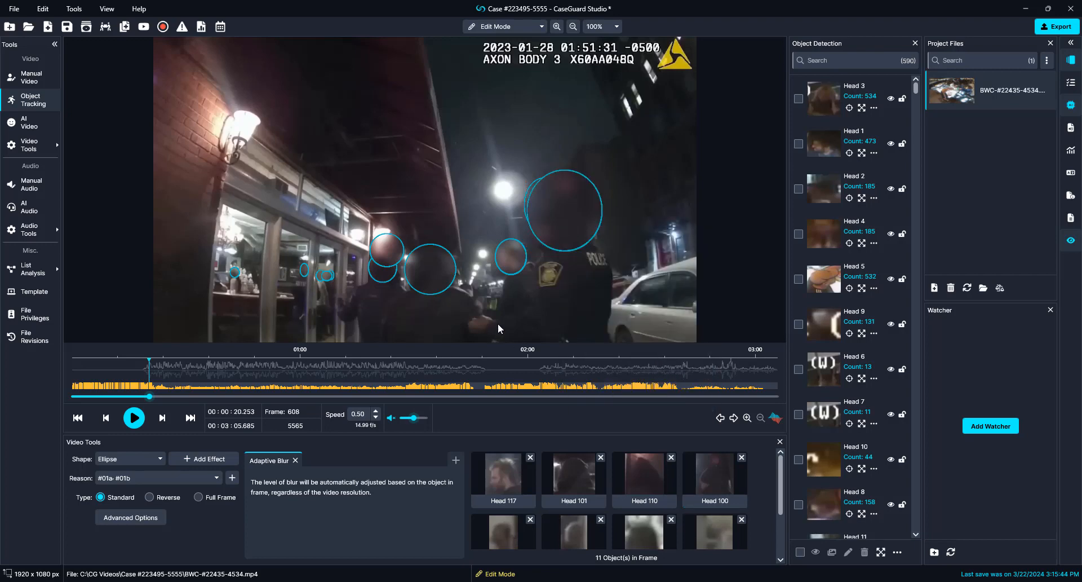
{"action": "key", "text": "Left"}
{"action": "key", "text": "Left"}
{"action": "key", "text": "Left"}
{"action": "key", "text": "Left"}
{"action": "key", "text": "Left"}
{"action": "key", "text": "Left"}
{"action": "key", "text": "Left"}
{"action": "key", "text": "Left"}
{"action": "key", "text": "Left"}
{"action": "key", "text": "Left"}
{"action": "key", "text": "Left"}
{"action": "key", "text": "Left"}
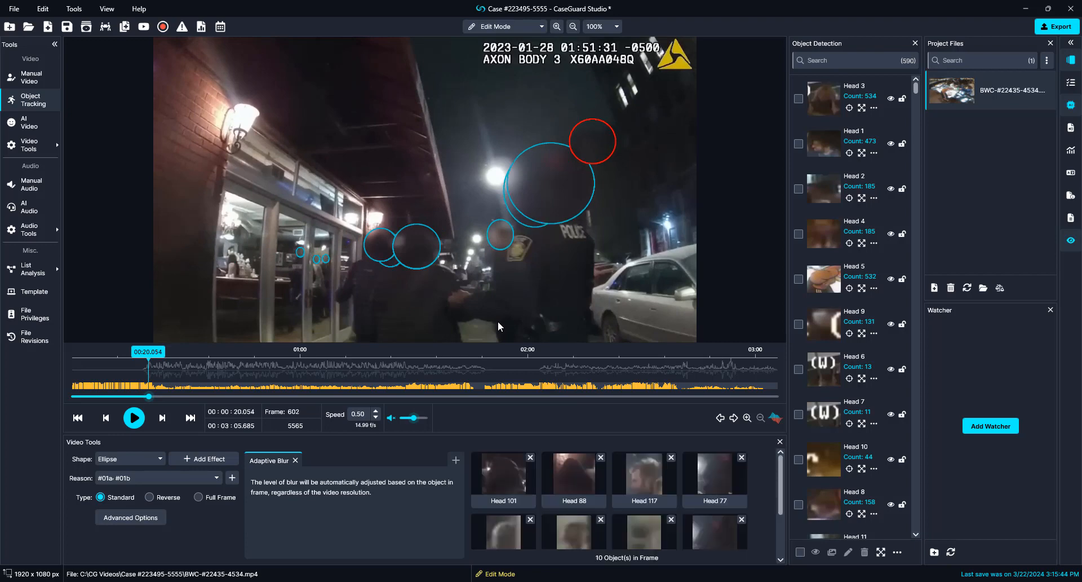
{"action": "key", "text": "Left"}
{"action": "key", "text": "Left"}
{"action": "key", "text": "Left"}
{"action": "key", "text": "Left"}
{"action": "key", "text": "Left"}
{"action": "key", "text": "Left"}
{"action": "key", "text": "Left"}
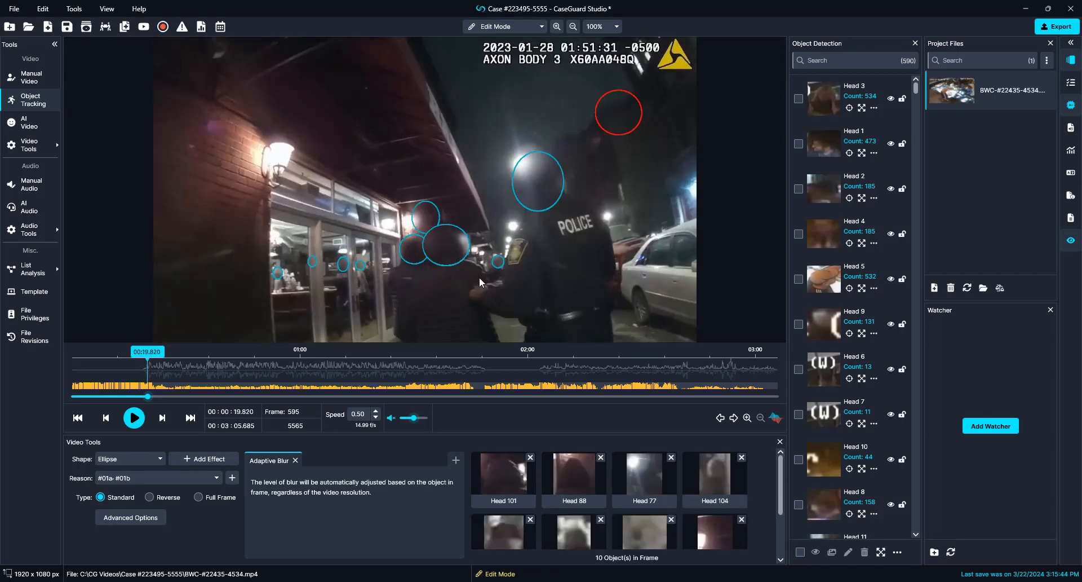
{"action": "key", "text": "Left"}
{"action": "key", "text": "Left"}
{"action": "key", "text": "Left"}
{"action": "key", "text": "Left"}
{"action": "key", "text": "Left"}
{"action": "key", "text": "Left"}
{"action": "key", "text": "Left"}
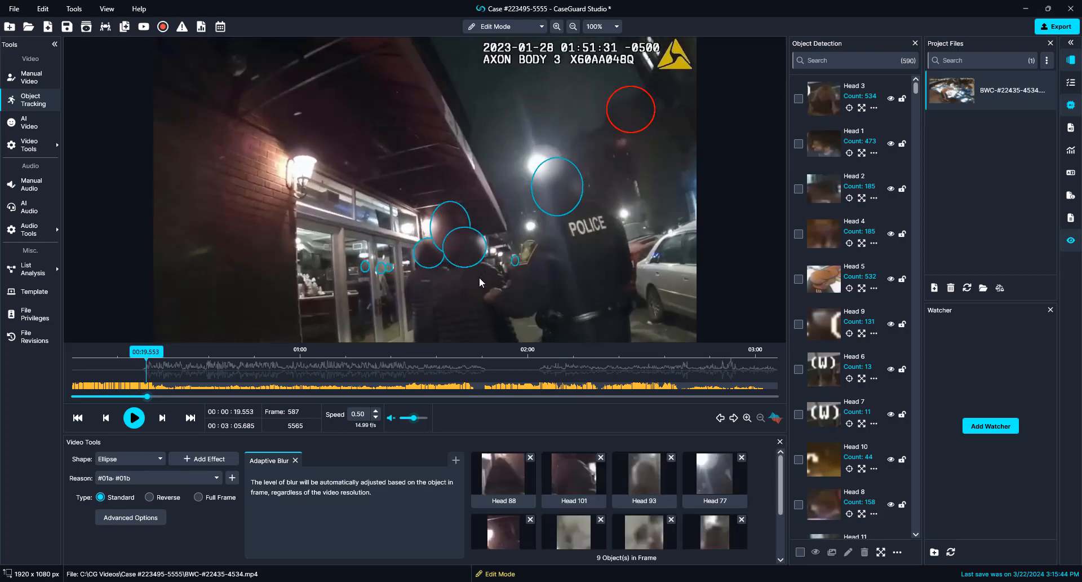
{"action": "key", "text": "Left"}
{"action": "key", "text": "Left"}
{"action": "key", "text": "Left"}
{"action": "key", "text": "Left"}
{"action": "key", "text": "Left"}
{"action": "key", "text": "Left"}
{"action": "key", "text": "Left"}
{"action": "key", "text": "Left"}
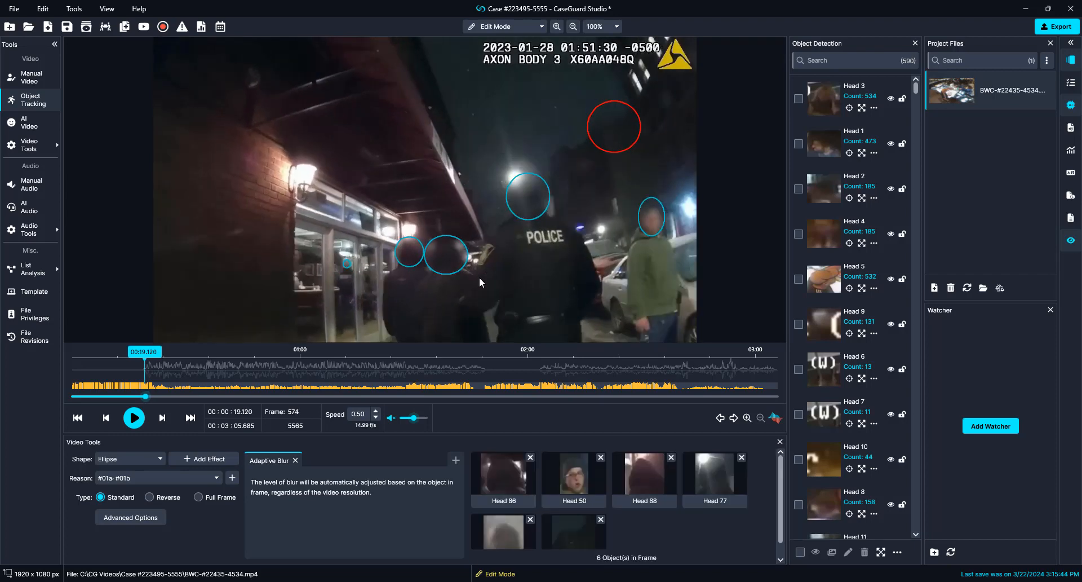
{"action": "key", "text": "Left"}
{"action": "key", "text": "Left"}
{"action": "key", "text": "Left"}
{"action": "key", "text": "Left"}
{"action": "key", "text": "Left"}
{"action": "key", "text": "Left"}
{"action": "key", "text": "Left"}
{"action": "key", "text": "Left"}
{"action": "key", "text": "Left"}
{"action": "key", "text": "Left"}
{"action": "key", "text": "Left"}
{"action": "key", "text": "Left"}
{"action": "key", "text": "Left"}
{"action": "key", "text": "Left"}
{"action": "key", "text": "Left"}
{"action": "key", "text": "Left"}
{"action": "key", "text": "Left"}
{"action": "key", "text": "Left"}
{"action": "key", "text": "Left"}
{"action": "key", "text": "Left"}
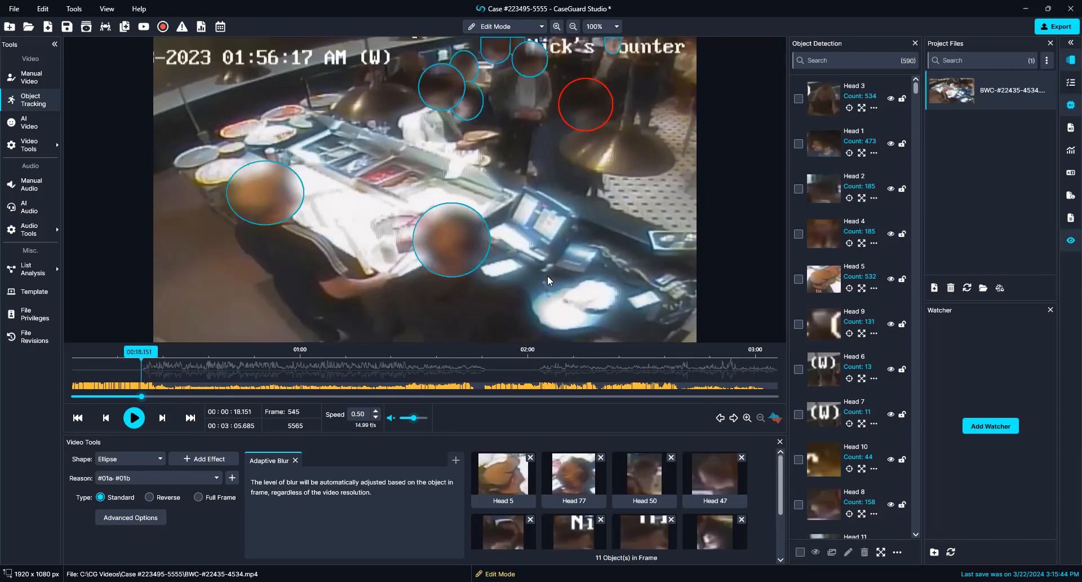
Step: Step to the bodycam scene and delete the false red ellipse in the sky
{"action": "key", "text": "Right"}
{"action": "key", "text": "Right"}
{"action": "key", "text": "Right"}
{"action": "key", "text": "Right"}
{"action": "key", "text": "Right"}
{"action": "key", "text": "Right"}
{"action": "key", "text": "Right"}
{"action": "key", "text": "Right"}
{"action": "key", "text": "Right"}
{"action": "key", "text": "Right"}
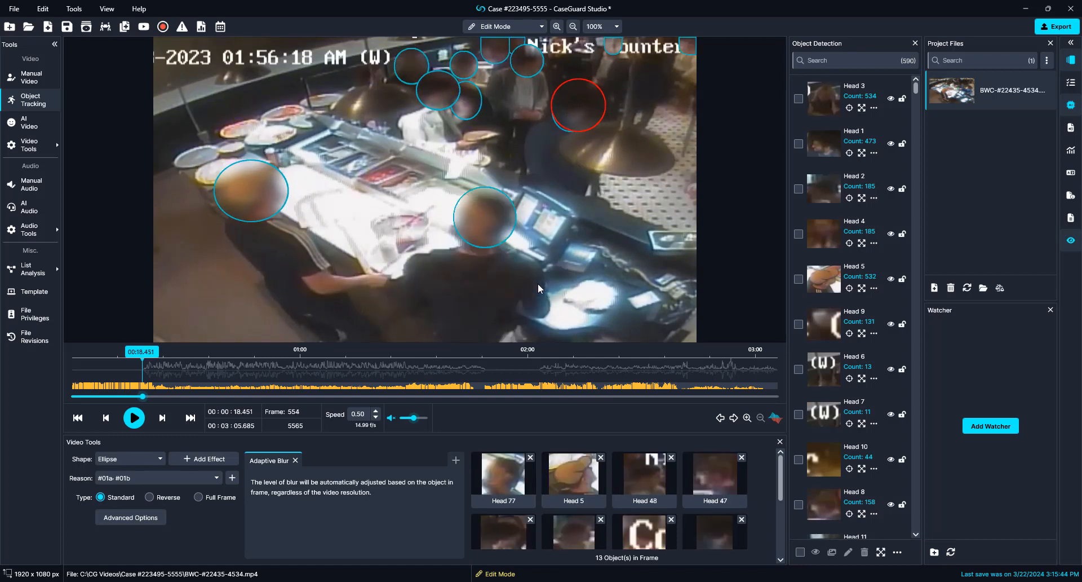
{"action": "key", "text": "Right"}
{"action": "key", "text": "Right"}
{"action": "key", "text": "Right"}
{"action": "key", "text": "Right"}
{"action": "key", "text": "Right"}
{"action": "key", "text": "Right"}
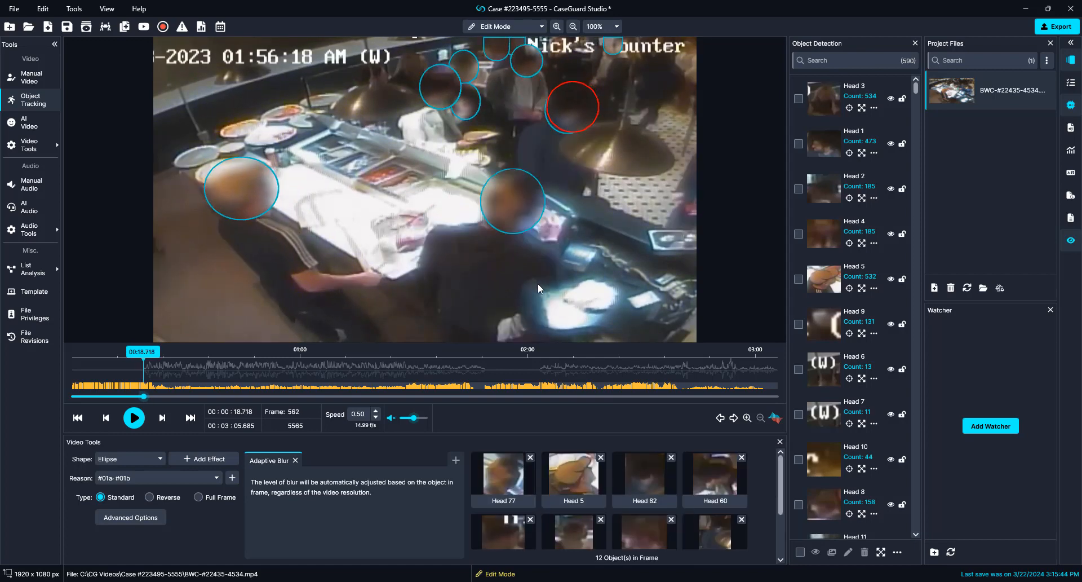
{"action": "key", "text": "Right"}
{"action": "key", "text": "Right"}
{"action": "key", "text": "Right"}
{"action": "key", "text": "Right"}
{"action": "key", "text": "Right"}
{"action": "key", "text": "Right"}
{"action": "key", "text": "Right"}
{"action": "key", "text": "Right"}
{"action": "key", "text": "Right"}
{"action": "key", "text": "Right"}
{"action": "key", "text": "Right"}
{"action": "key", "text": "Right"}
{"action": "key", "text": "Right"}
{"action": "key", "text": "Right"}
{"action": "key", "text": "Right"}
{"action": "key", "text": "Right"}
{"action": "key", "text": "Right"}
{"action": "key", "text": "Right"}
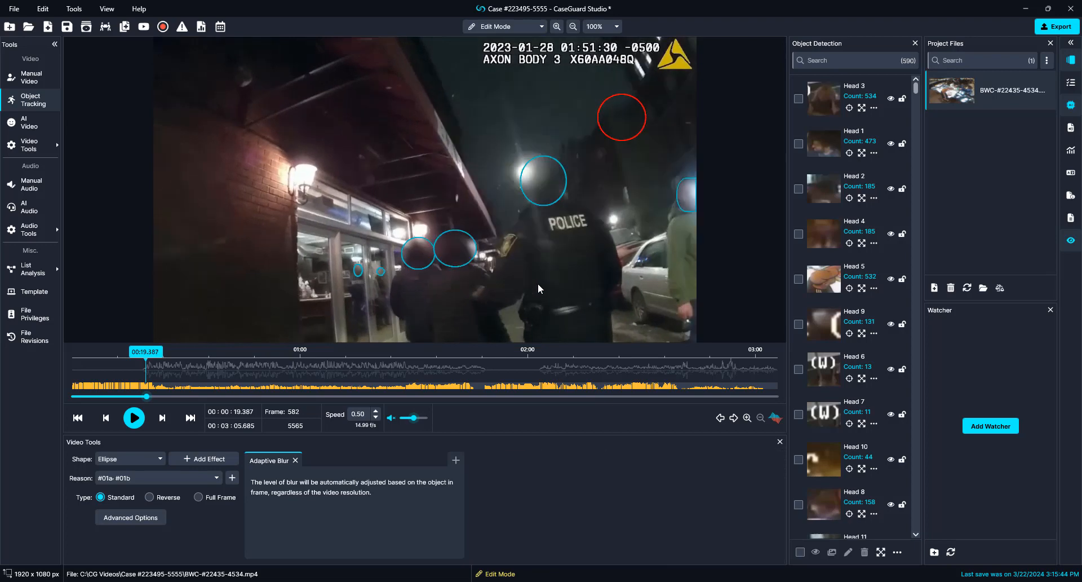
{"action": "key", "text": "Left"}
{"action": "key", "text": "Left"}
{"action": "key", "text": "Left"}
{"action": "key", "text": "Left"}
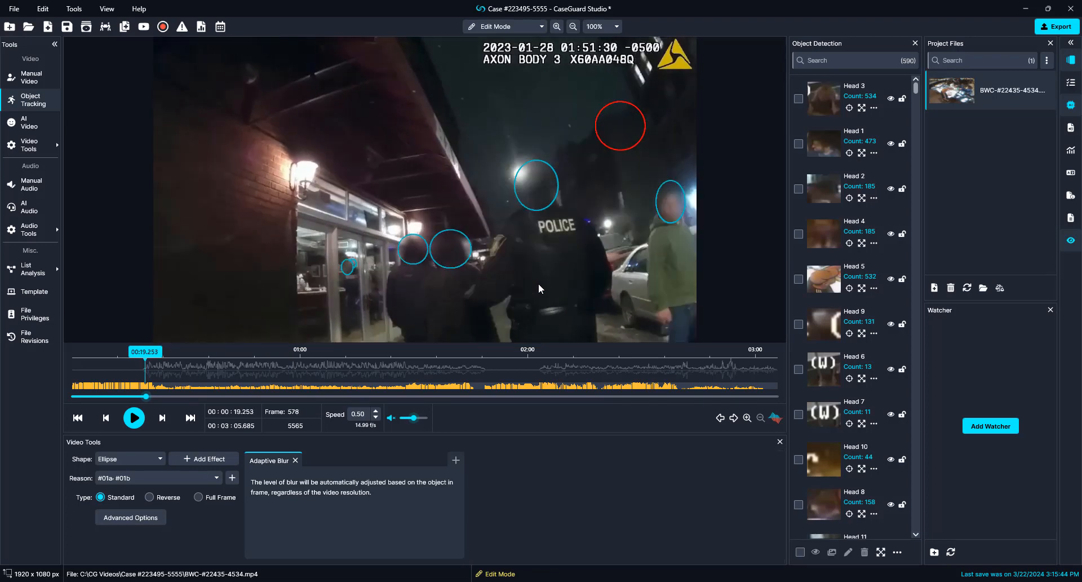
{"action": "key", "text": "Left"}
{"action": "key", "text": "Left"}
{"action": "key", "text": "Left"}
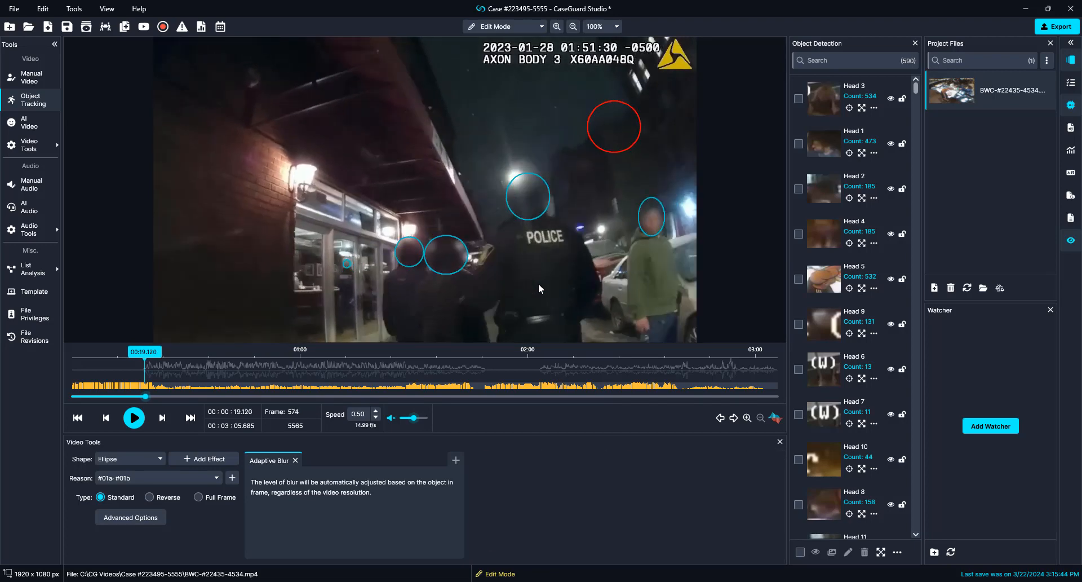
{"action": "key", "text": "Left"}
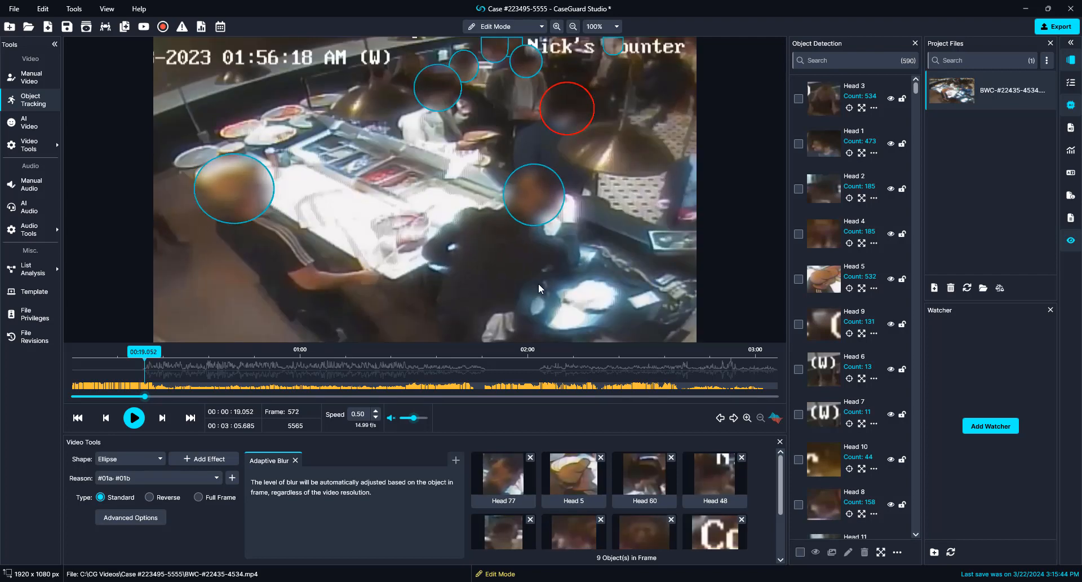
{"action": "right_click", "coordinate": [577, 112]}
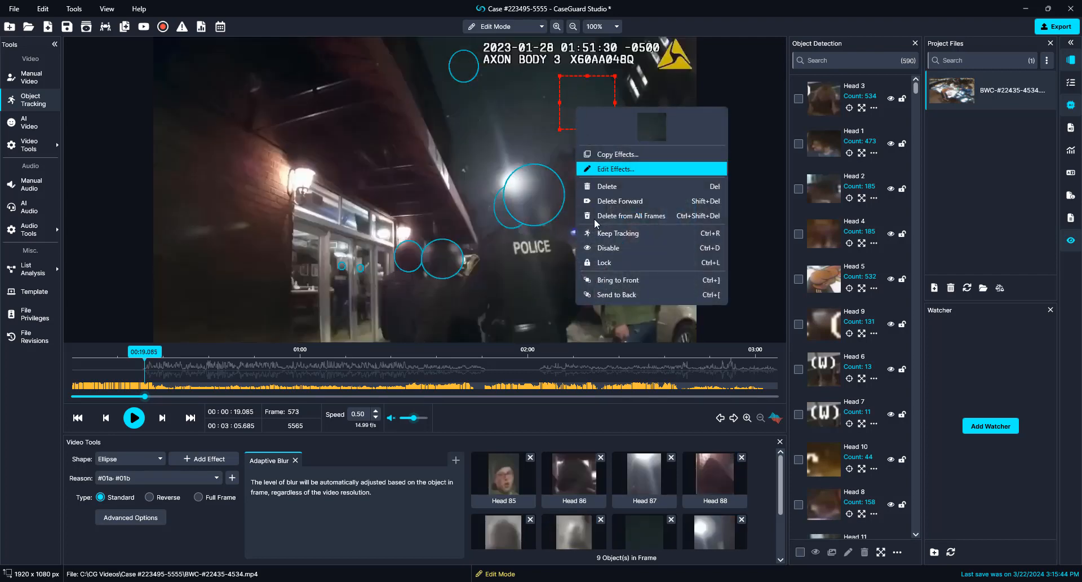
{"action": "left_click", "coordinate": [600, 205]}
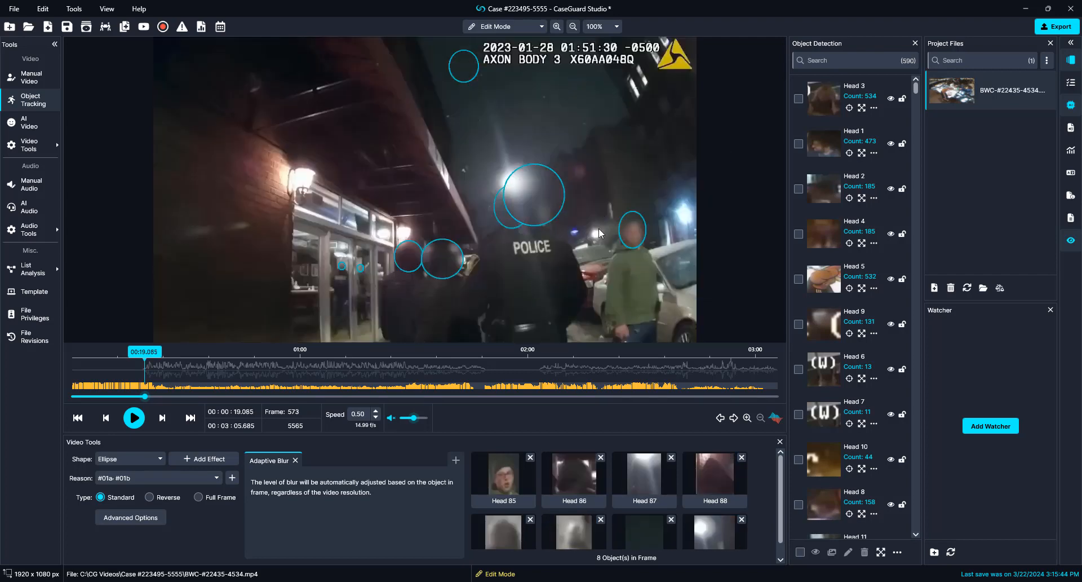
Step: Disable both false ellipses over the bright streetlight and resume playback
{"action": "right_click", "coordinate": [532, 196]}
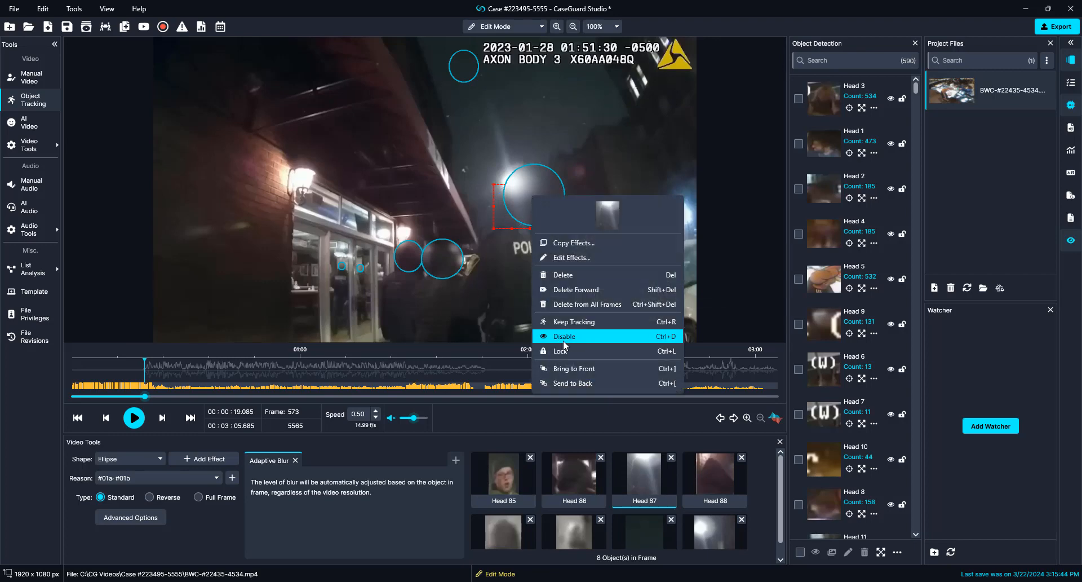
{"action": "left_click", "coordinate": [563, 341]}
{"action": "left_click", "coordinate": [533, 208]}
{"action": "right_click", "coordinate": [534, 208]}
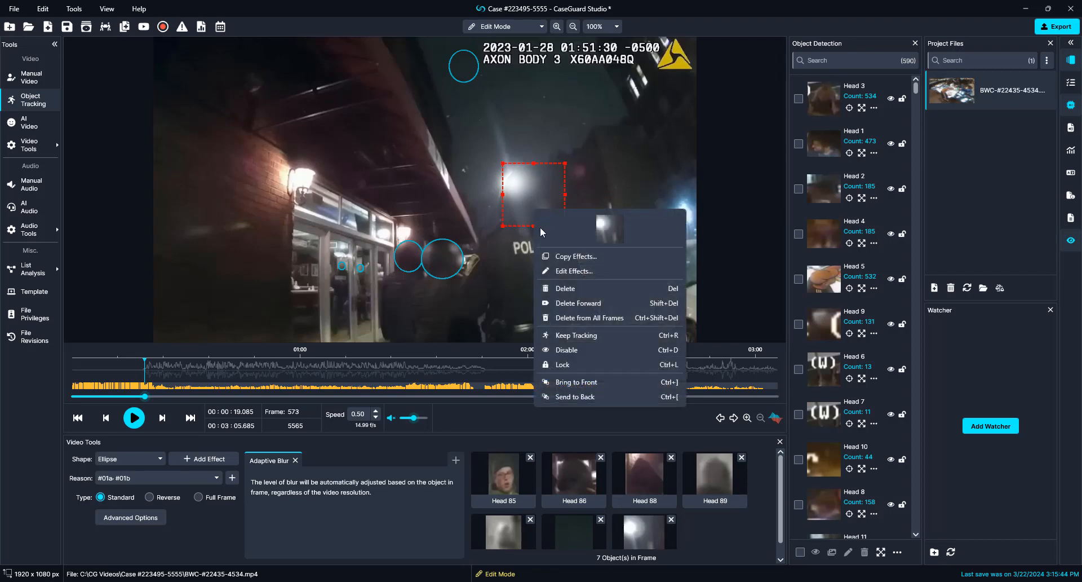
{"action": "left_click", "coordinate": [560, 345]}
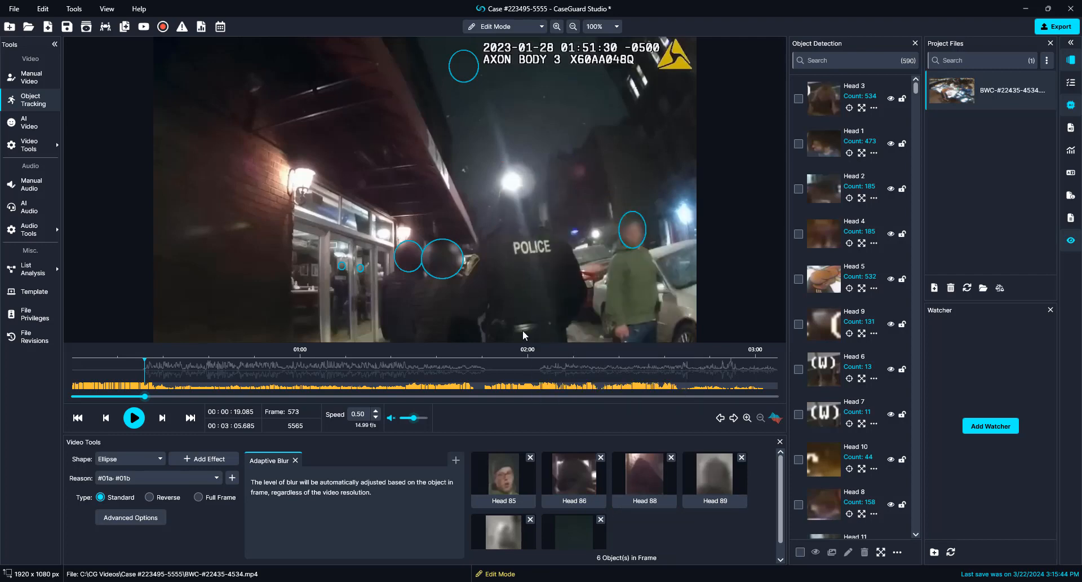
{"action": "key", "text": "space"}
{"action": "key", "text": "space"}
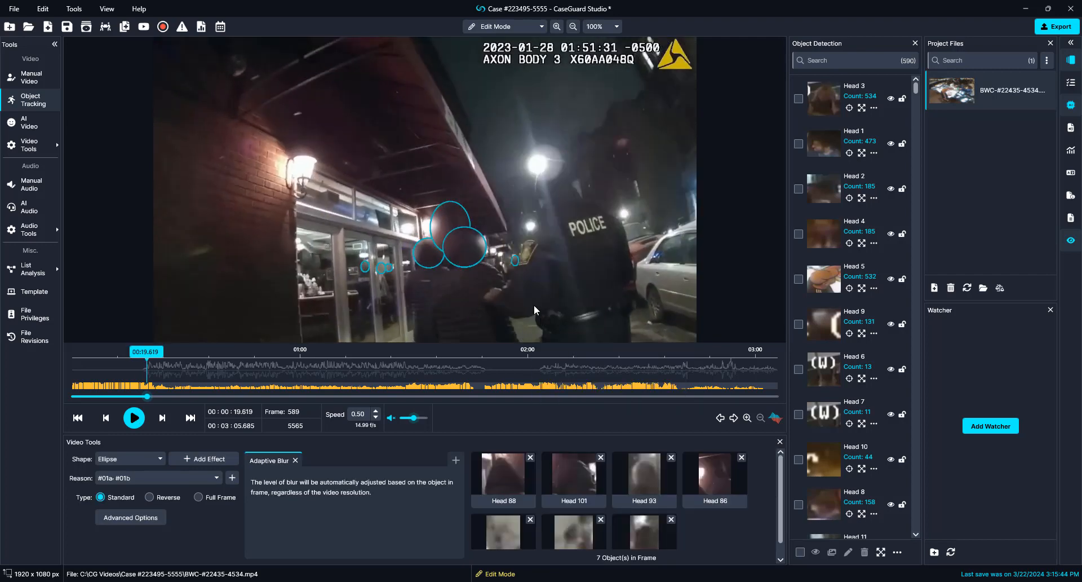
Step: Remove the stray head ellipse beside the streetlight, then play and pause to review
{"action": "key", "text": "Left"}
{"action": "key", "text": "Left"}
{"action": "key", "text": "Left"}
{"action": "key", "text": "Left"}
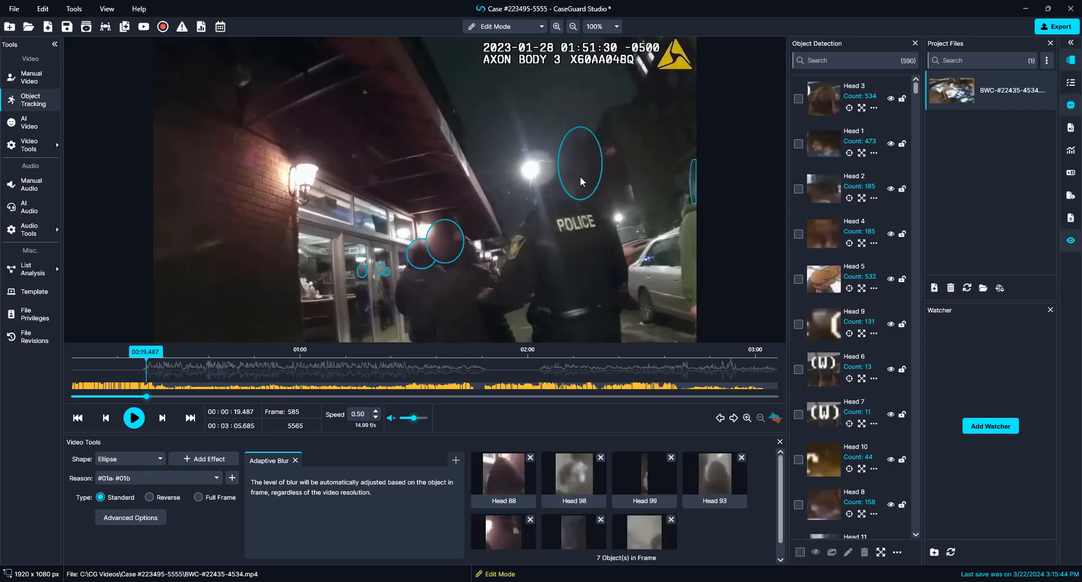
{"action": "right_click", "coordinate": [580, 181]}
{"action": "left_click", "coordinate": [606, 317]}
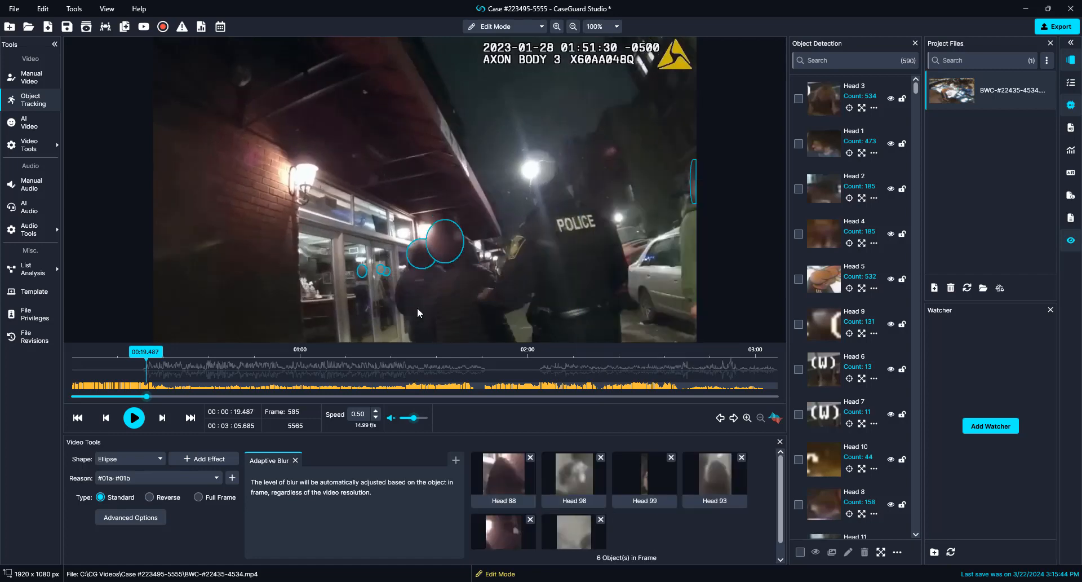
{"action": "key", "text": "space"}
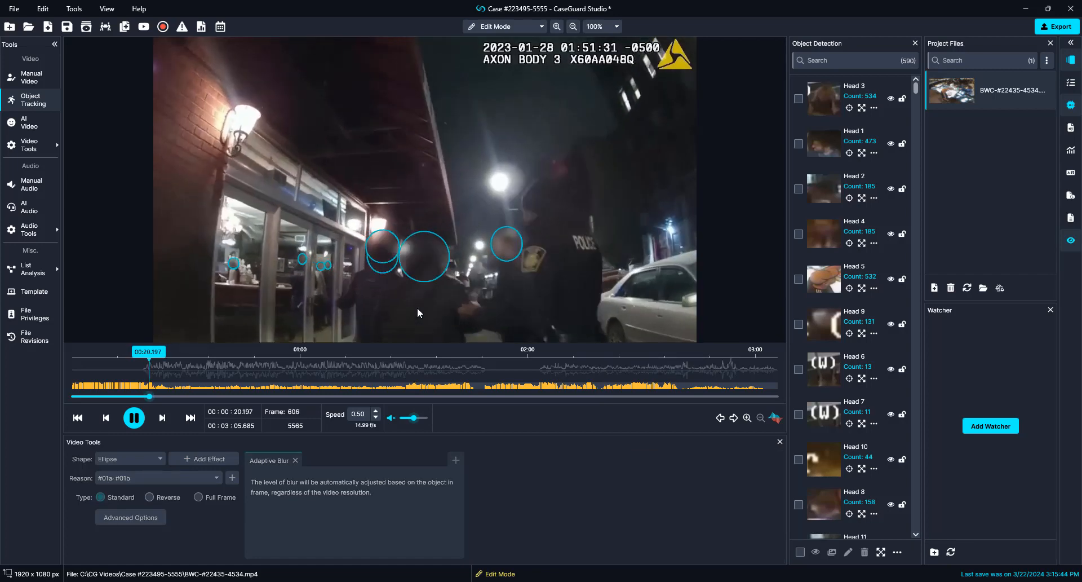
{"action": "key", "text": "space"}
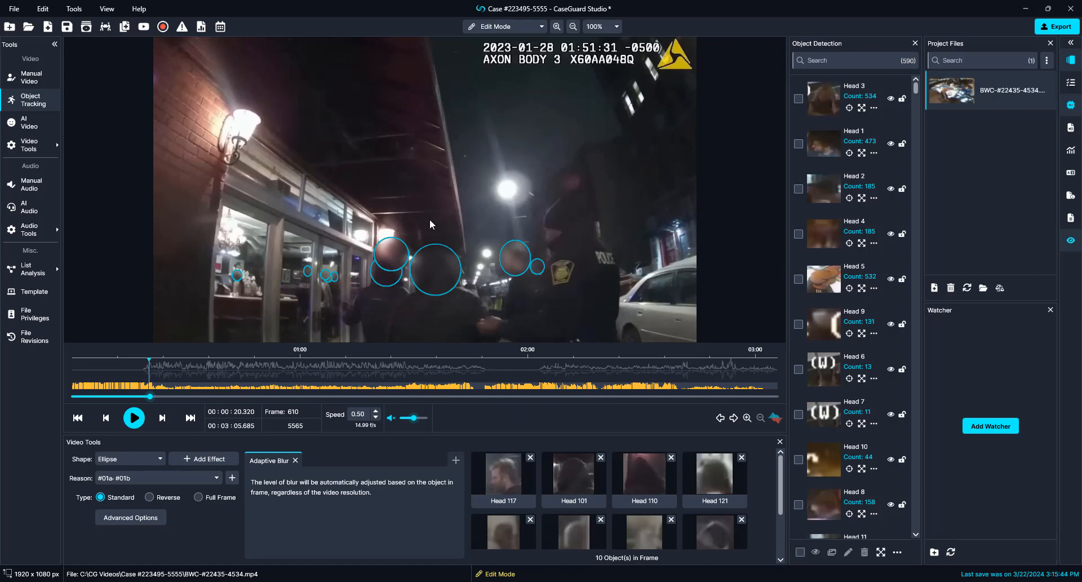
Step: Switch the viewing mode to Edit Mode (View) and start playback
{"action": "left_click", "coordinate": [500, 30]}
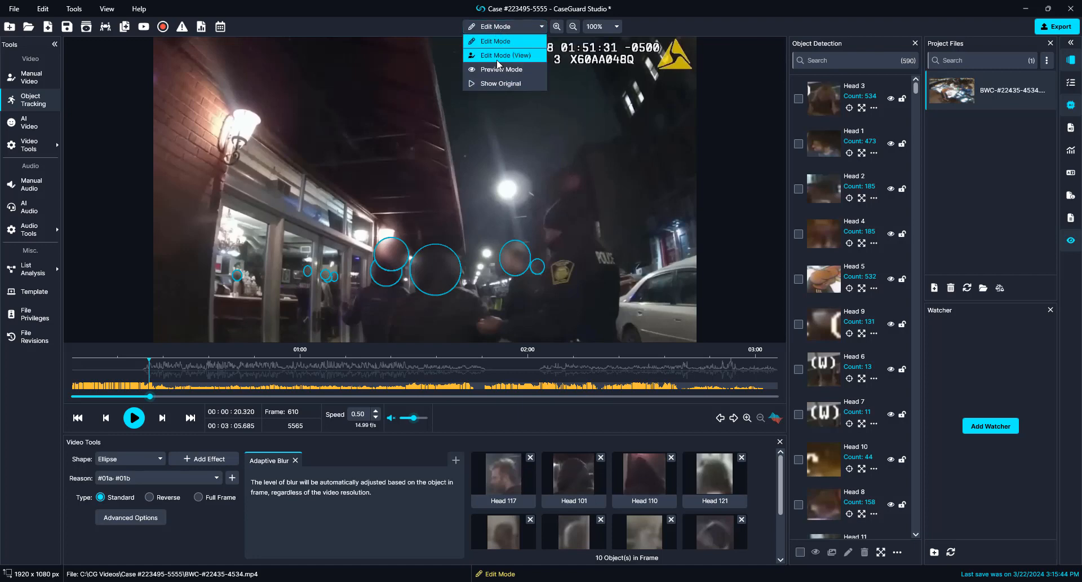
{"action": "left_click", "coordinate": [504, 57]}
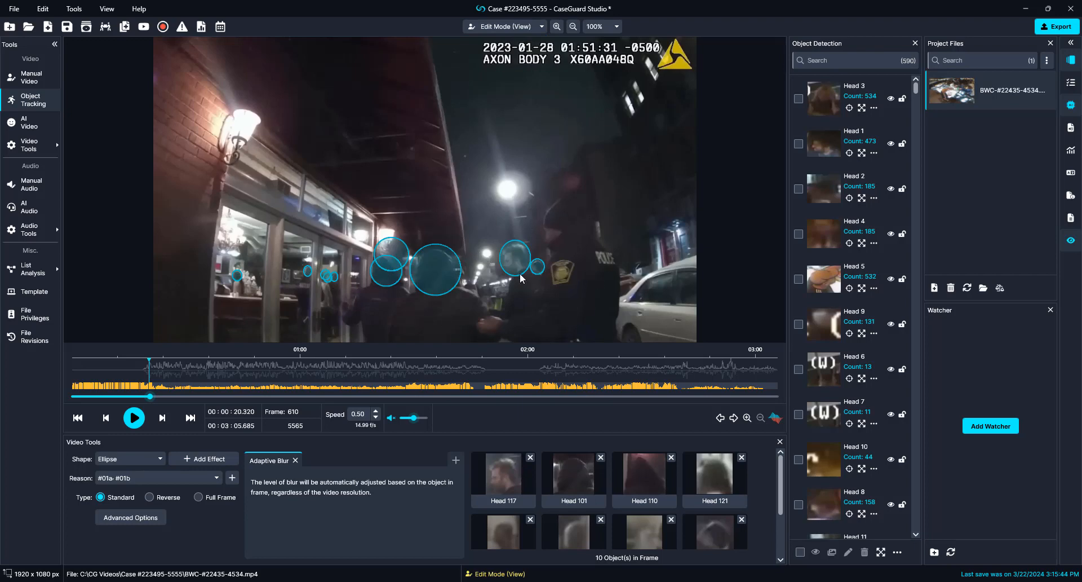
{"action": "key", "text": "space"}
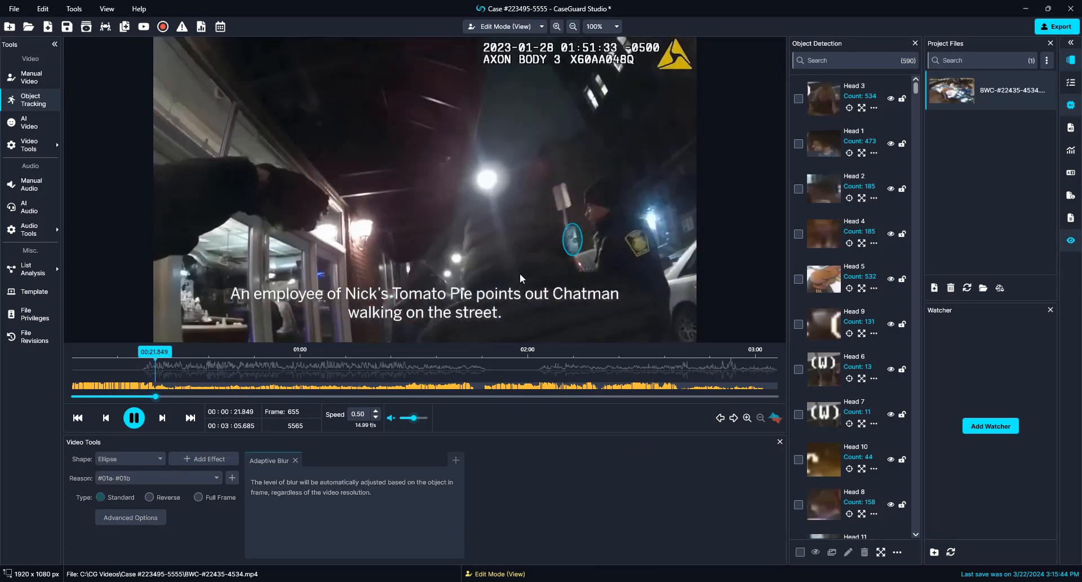
{"action": "key", "text": "space"}
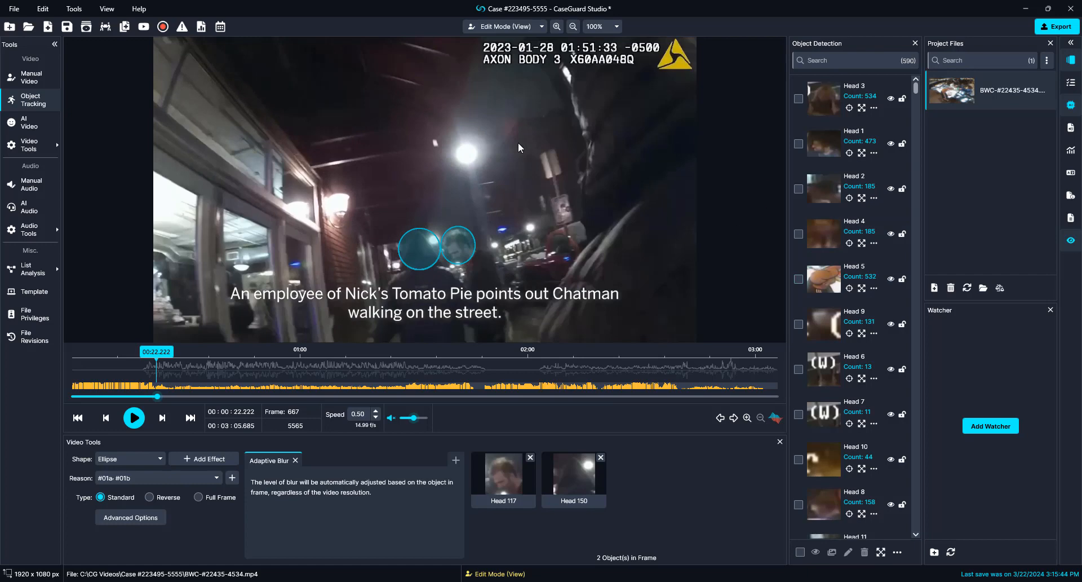
{"action": "key", "text": "space"}
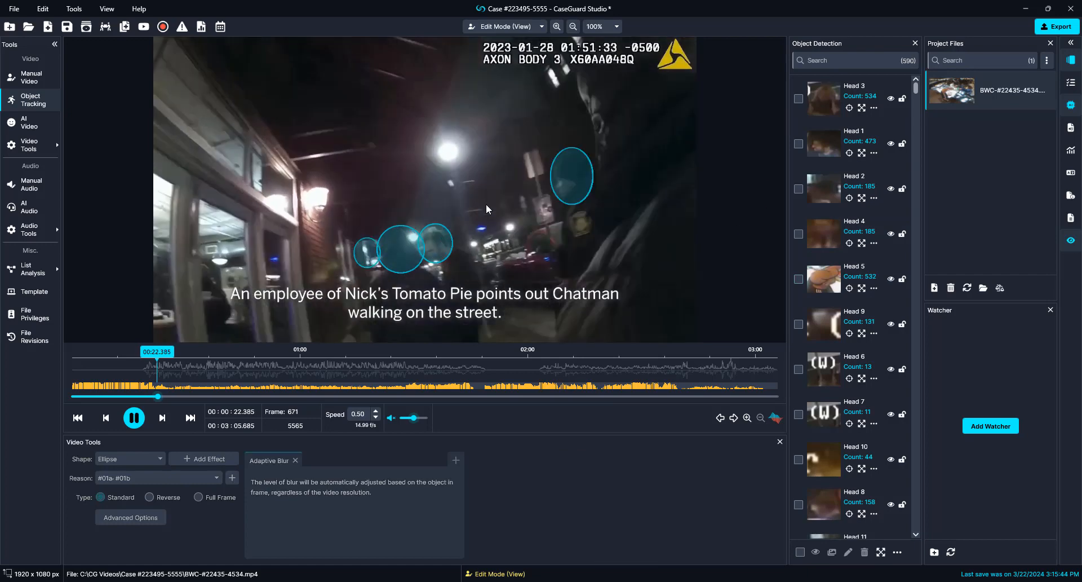
{"action": "key", "text": "space"}
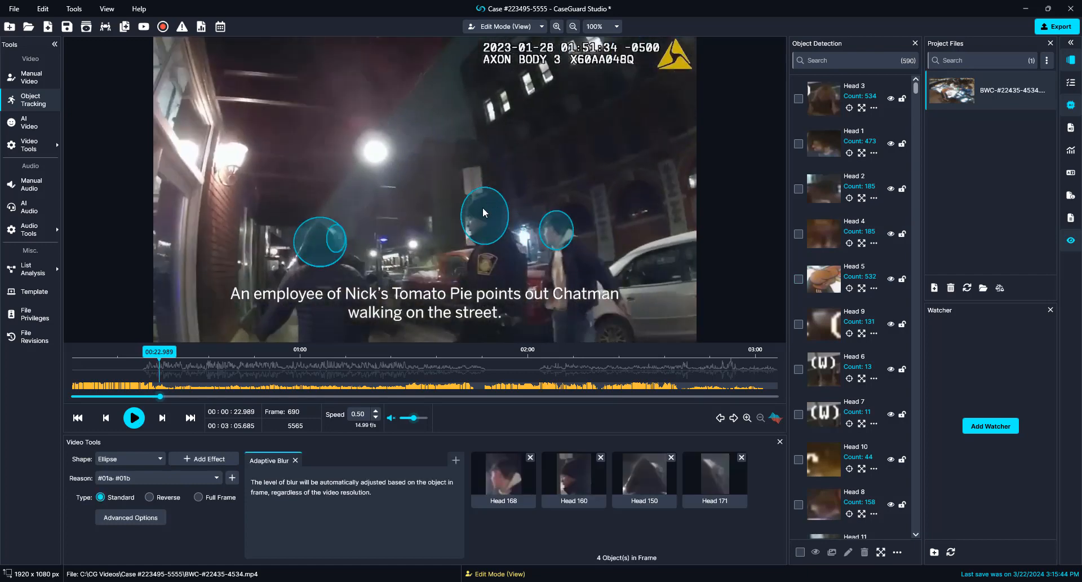
{"action": "key", "text": "Left"}
{"action": "key", "text": "Left"}
{"action": "key", "text": "Left"}
{"action": "key", "text": "Left"}
{"action": "key", "text": "Left"}
{"action": "key", "text": "Left"}
{"action": "key", "text": "Left"}
{"action": "key", "text": "Left"}
{"action": "key", "text": "Left"}
{"action": "key", "text": "Left"}
{"action": "key", "text": "Left"}
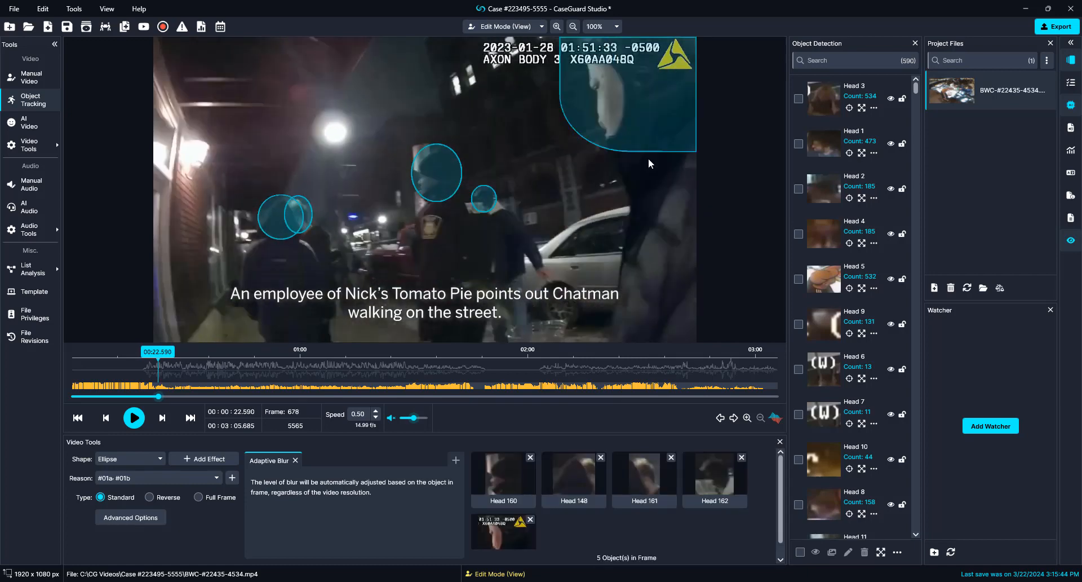
{"action": "key", "text": "Left"}
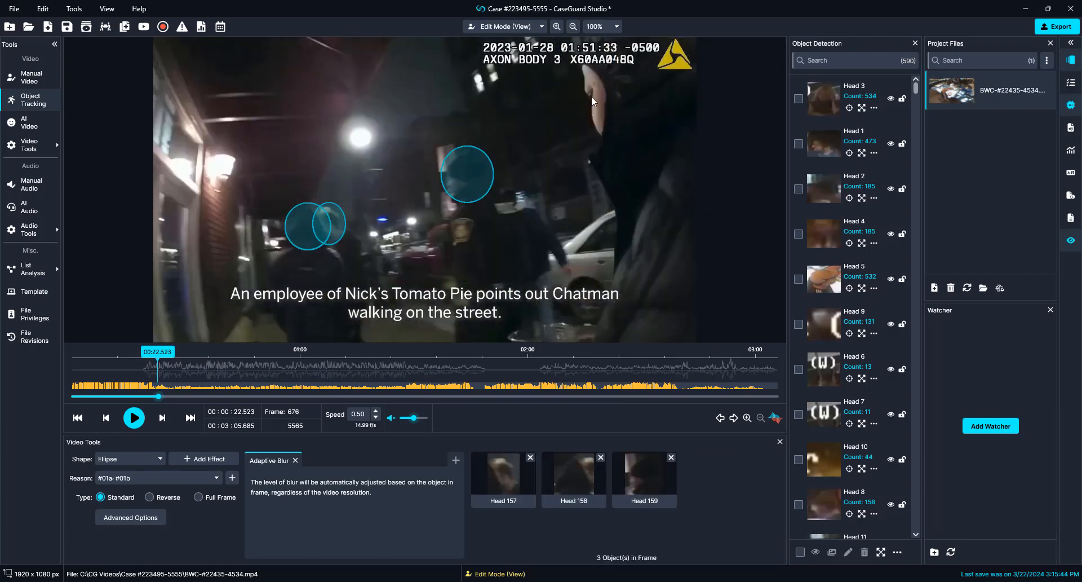
Step: Draw an ellipse blur over the raised hand, then delete it a frame later
{"action": "left_click_drag", "start_coordinate": [573, 70], "coordinate": [654, 165]}
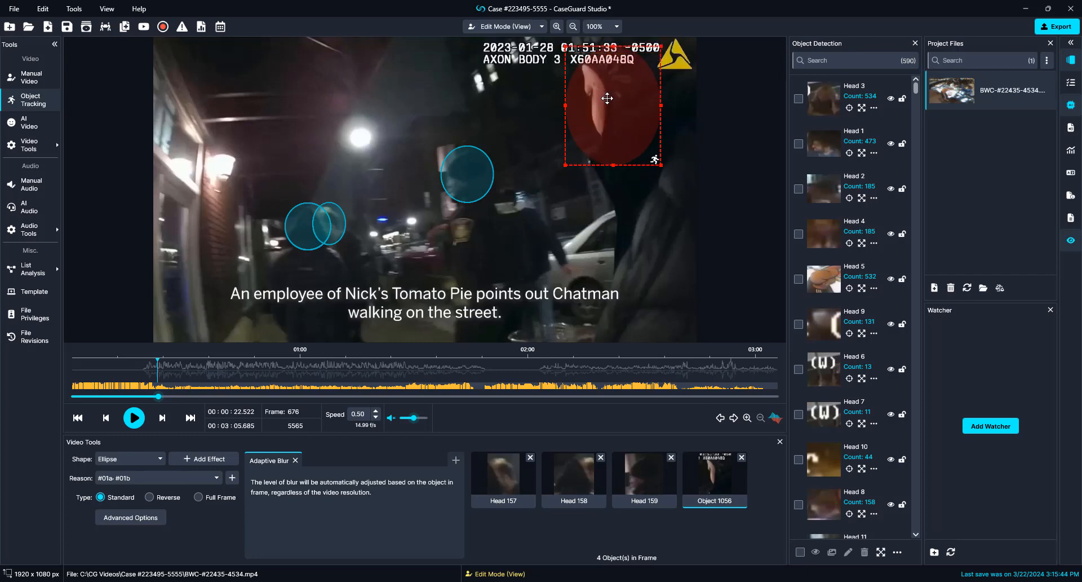
{"action": "key", "text": "Right"}
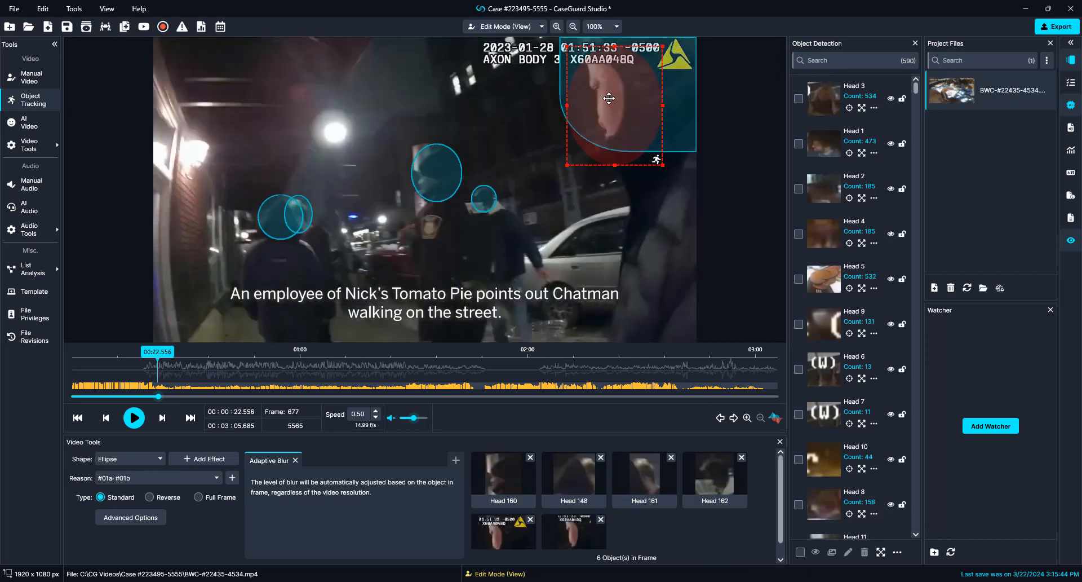
{"action": "key", "text": "Delete"}
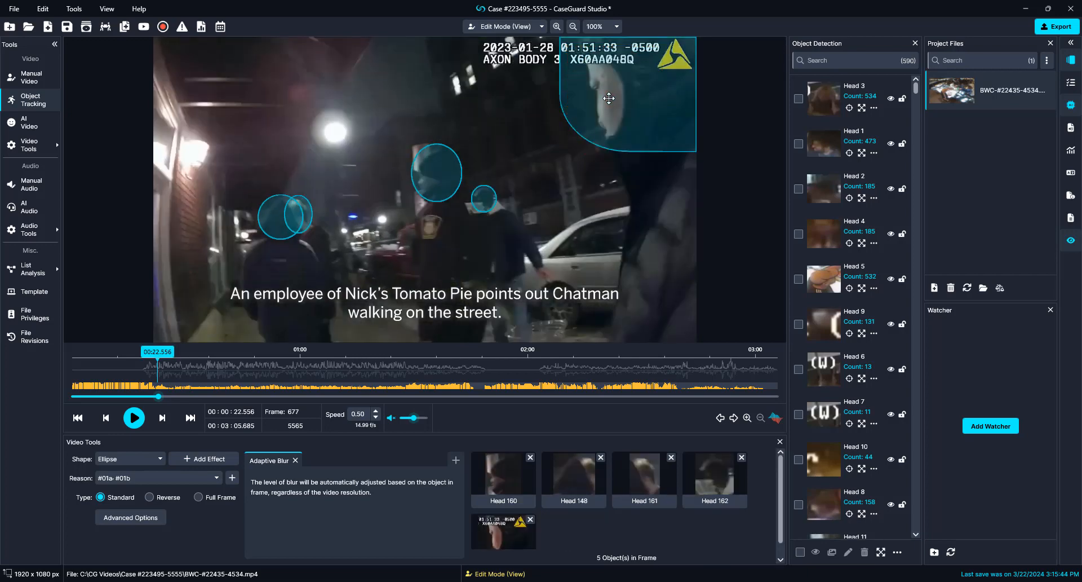
Step: Step back several frames and disable the false detection near the pole
{"action": "key", "text": "Left"}
{"action": "key", "text": "Left"}
{"action": "key", "text": "Left"}
{"action": "key", "text": "Left"}
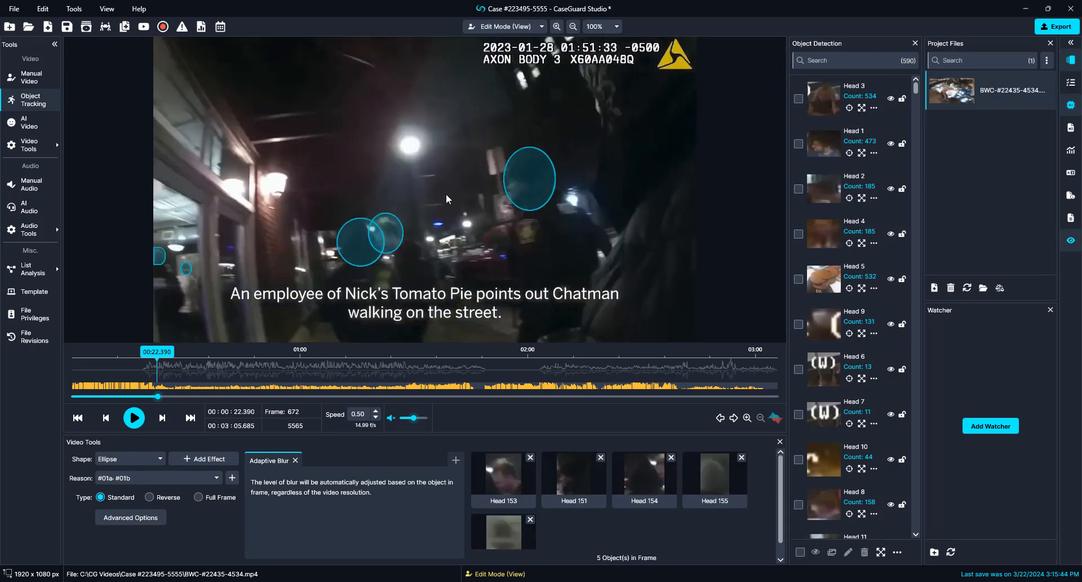
{"action": "key", "text": "Left"}
{"action": "key", "text": "Left"}
{"action": "key", "text": "Left"}
{"action": "key", "text": "Left"}
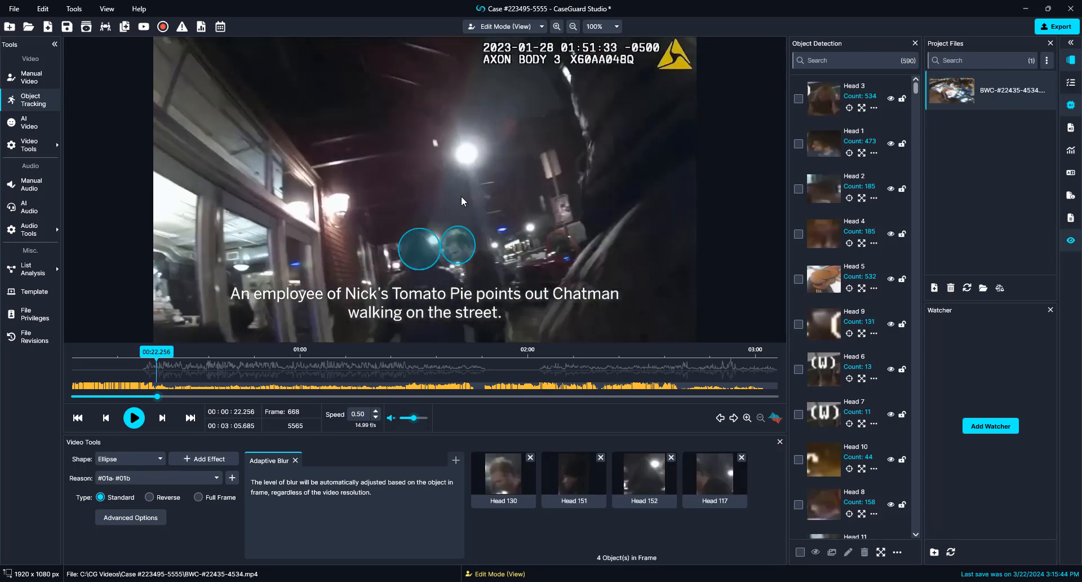
{"action": "key", "text": "Left"}
{"action": "key", "text": "Right"}
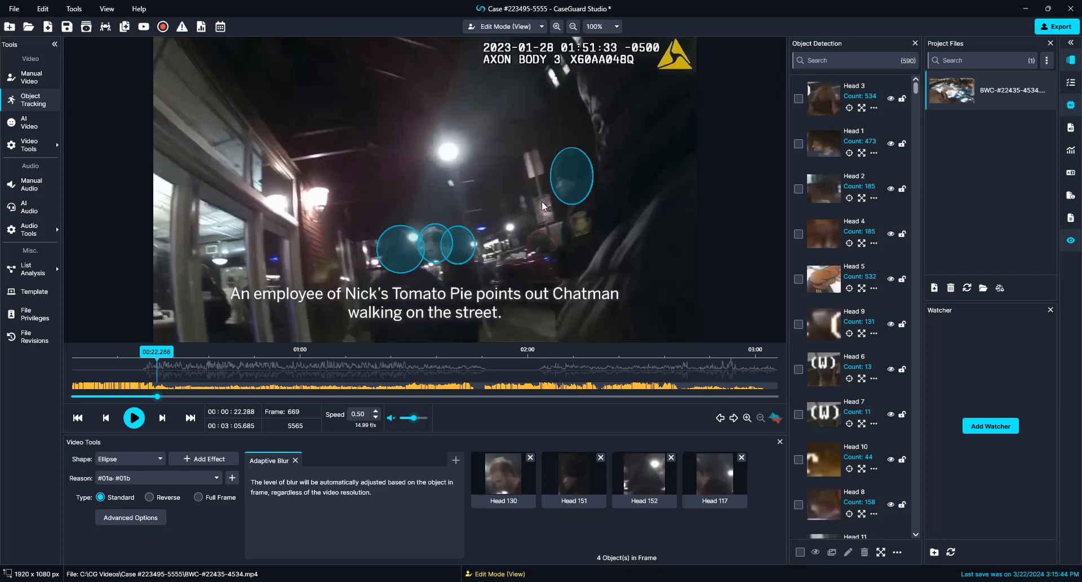
{"action": "right_click", "coordinate": [577, 181]}
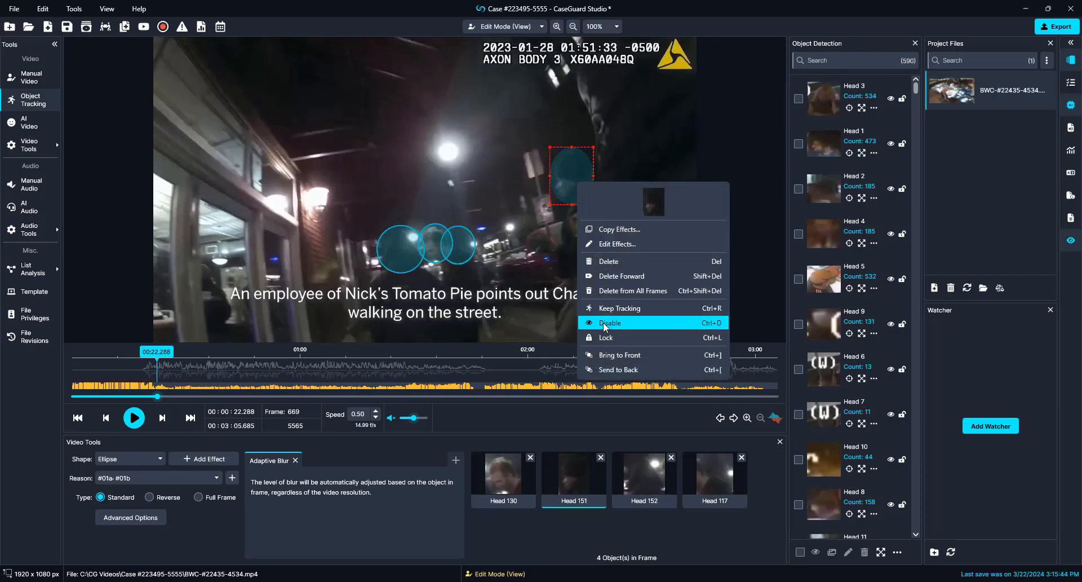
{"action": "left_click", "coordinate": [604, 323]}
Step: Redraw the raised-hand ellipse, delete Head 159 and the duplicate Object 1057, then advance
{"action": "key", "text": "Right"}
{"action": "key", "text": "Right"}
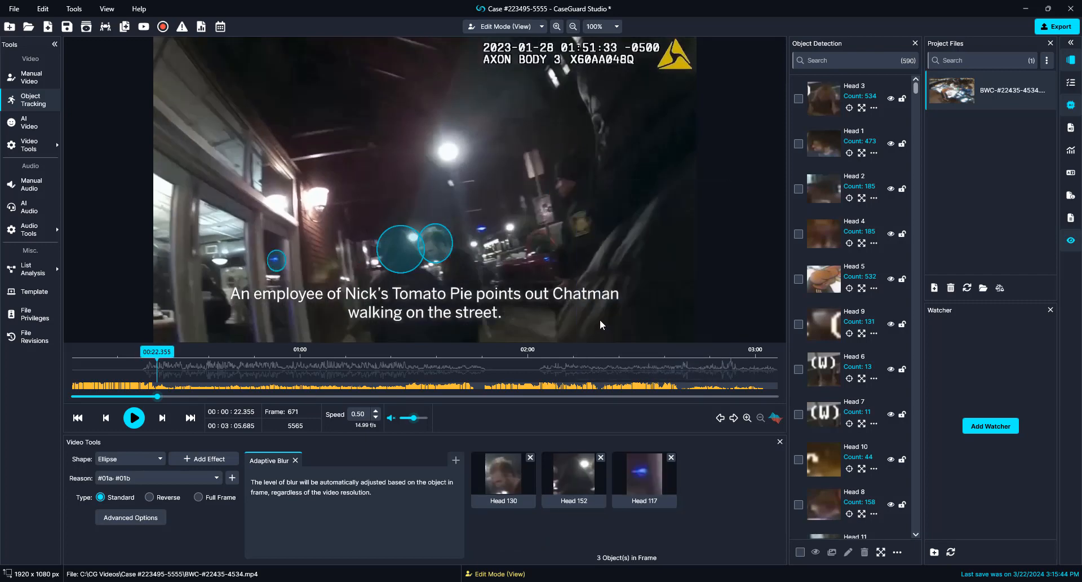
{"action": "key", "text": "Right"}
{"action": "key", "text": "Right"}
{"action": "key", "text": "Right"}
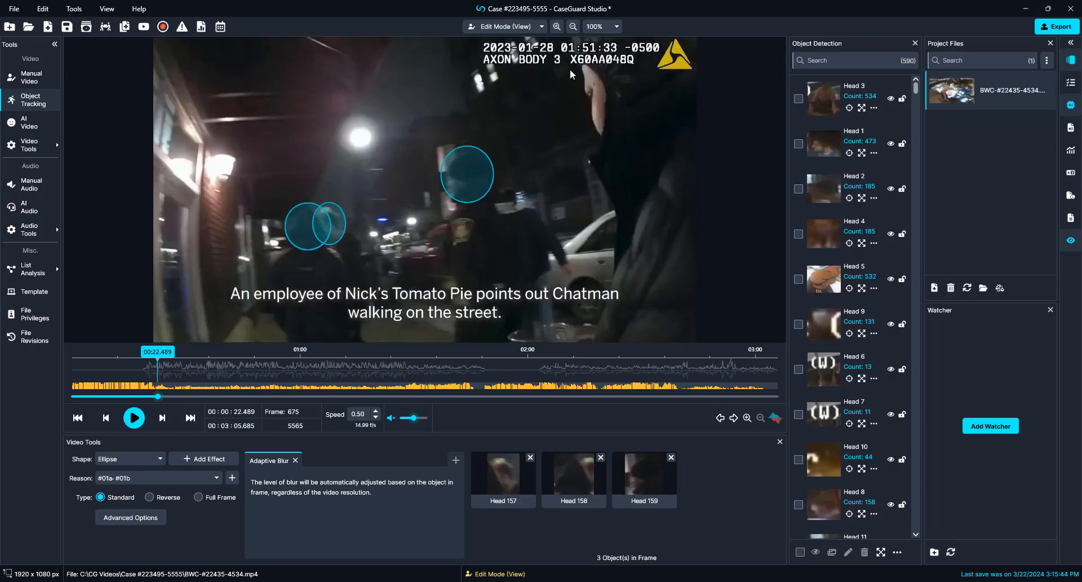
{"action": "mouse_move", "coordinate": [567, 64]}
{"action": "left_mouse_down"}
{"action": "mouse_move", "coordinate": [634, 129]}
{"action": "mouse_move", "coordinate": [639, 165]}
{"action": "left_mouse_up"}
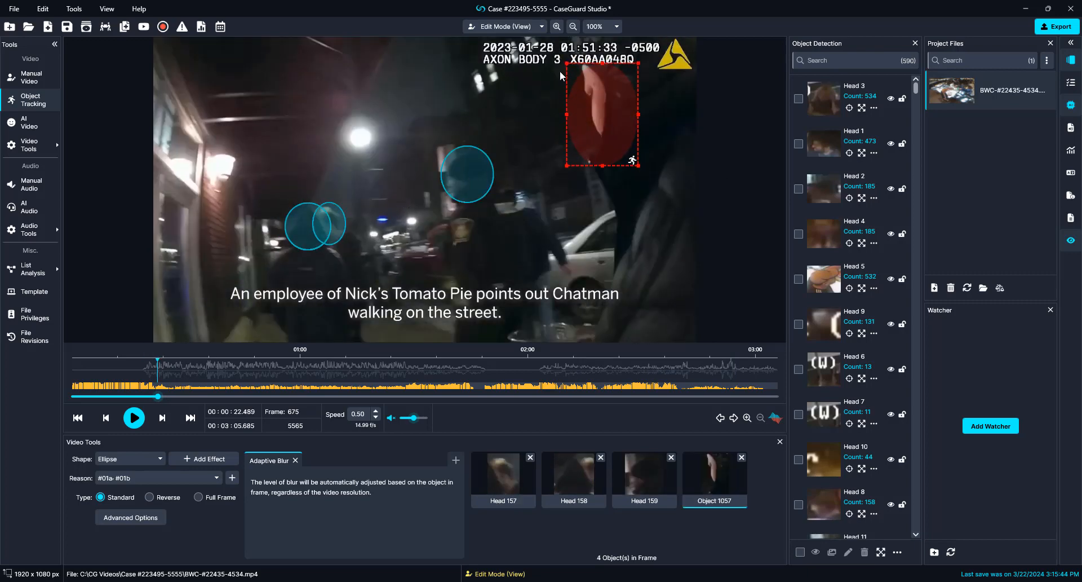
{"action": "right_click", "coordinate": [471, 168]}
{"action": "left_click", "coordinate": [502, 309]}
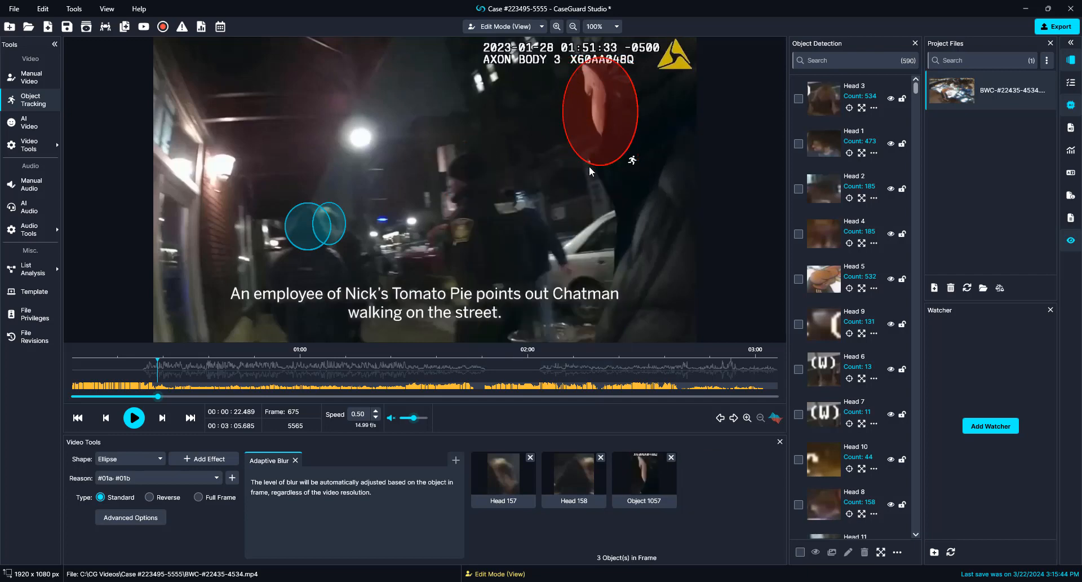
{"action": "left_click_drag", "start_coordinate": [593, 132], "coordinate": [592, 122]}
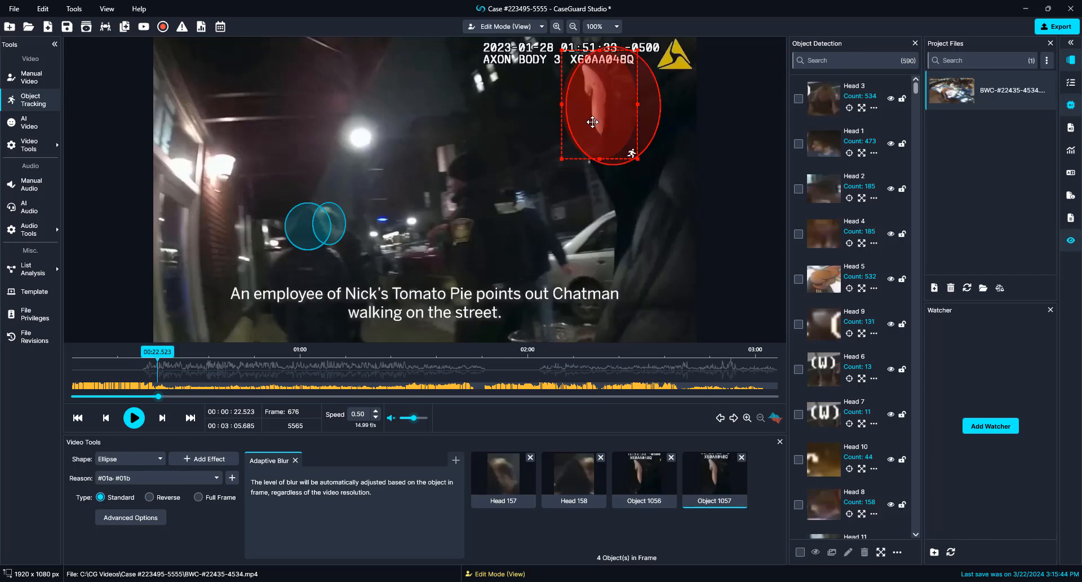
{"action": "key", "text": "Delete"}
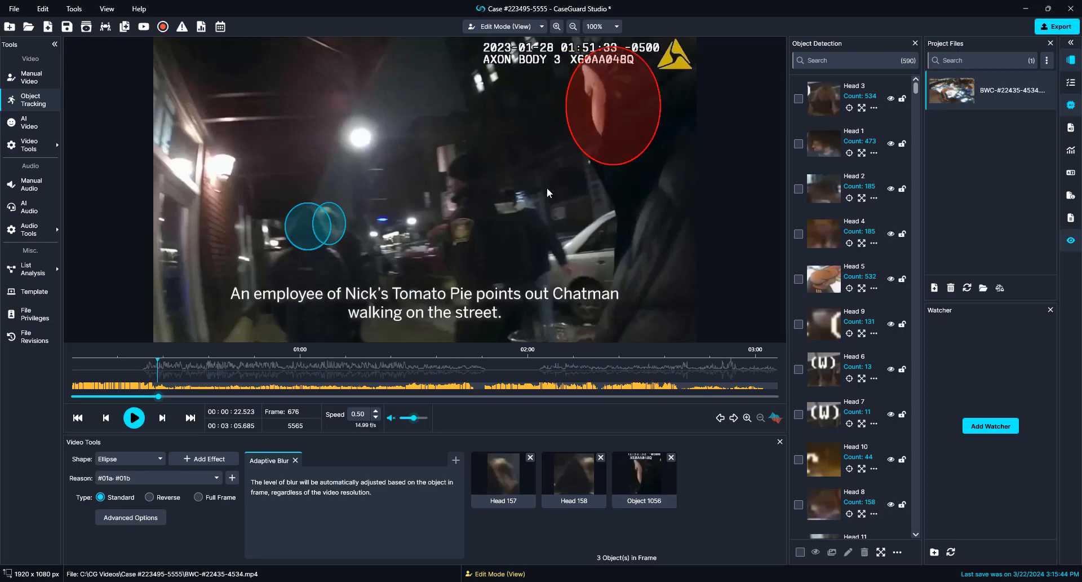
{"action": "key", "text": "space"}
{"action": "key", "text": "space"}
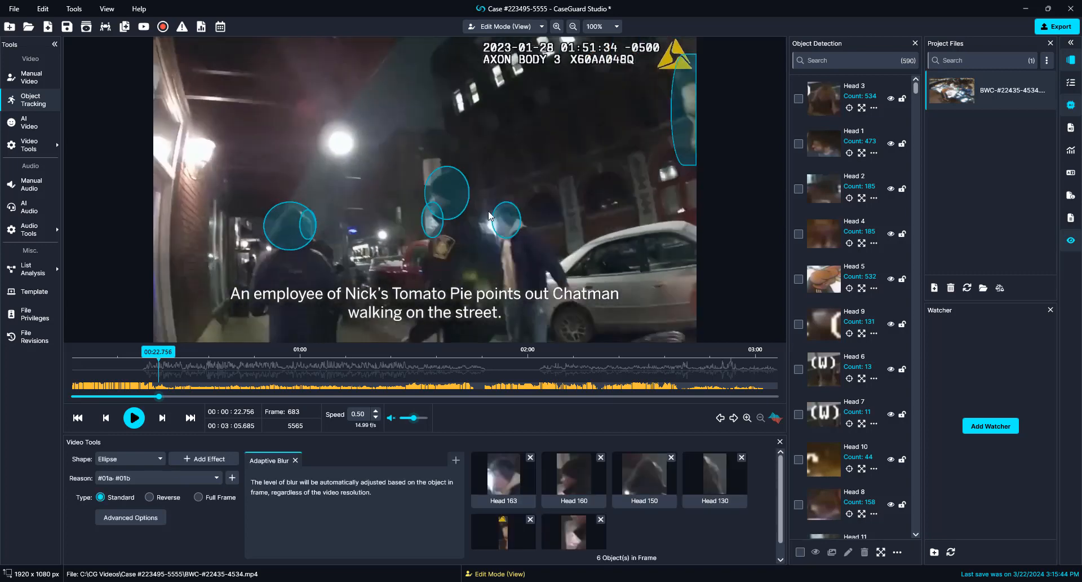
Step: Disable the selected head detection and resume playback
{"action": "right_click", "coordinate": [463, 197]}
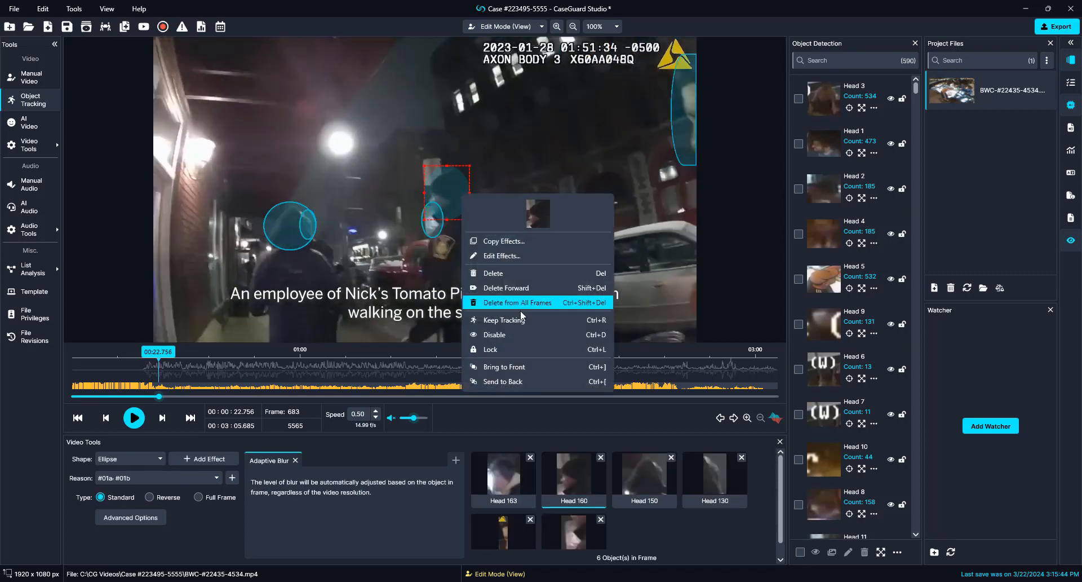
{"action": "left_click", "coordinate": [523, 335]}
{"action": "key", "text": "space"}
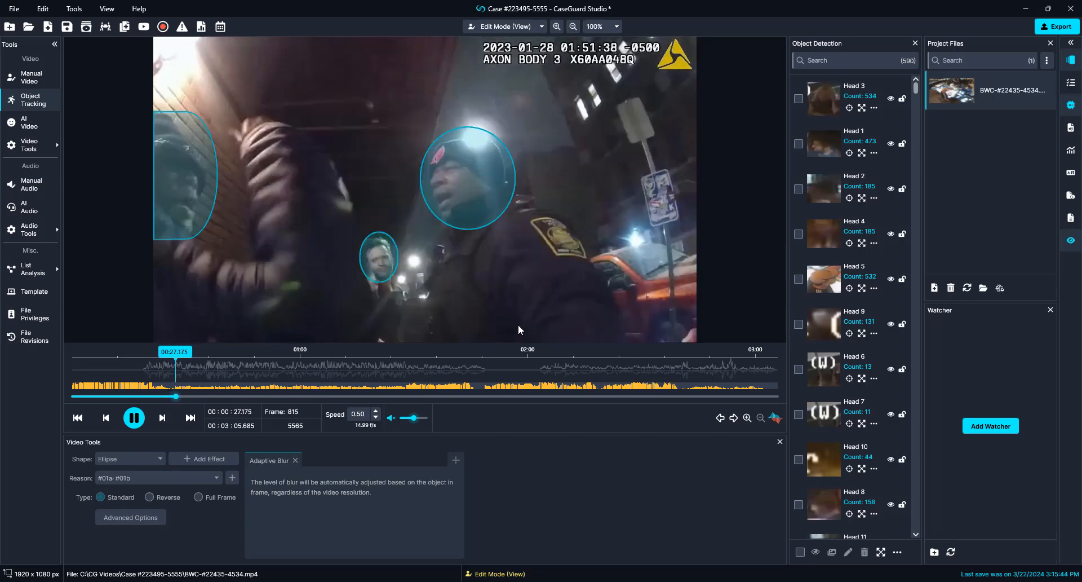
Step: Pause at frame 822 and bring up actions for the Head 187 ellipse
{"action": "key", "text": "space"}
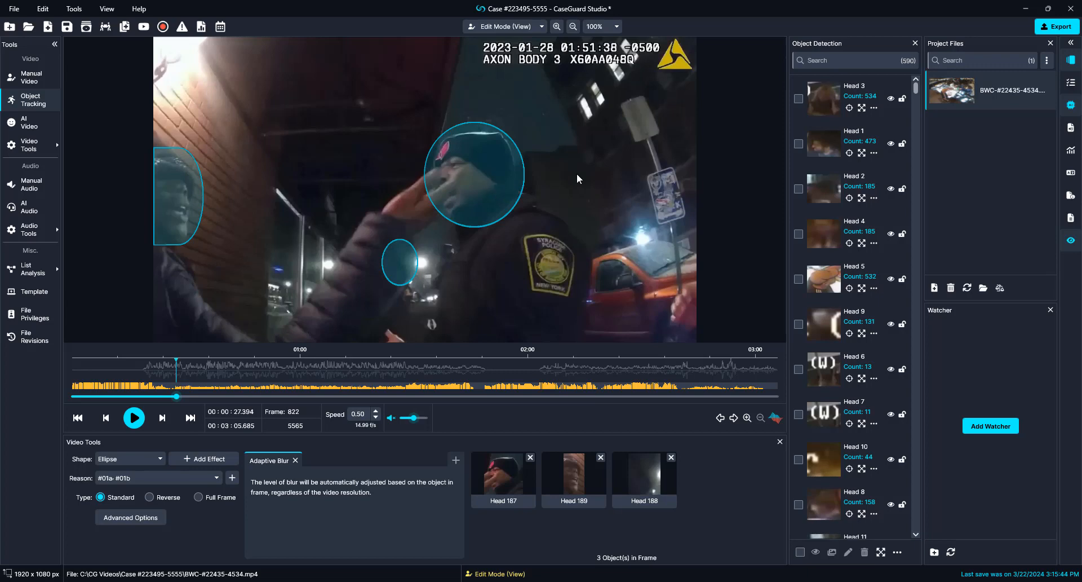
{"action": "left_click", "coordinate": [488, 199]}
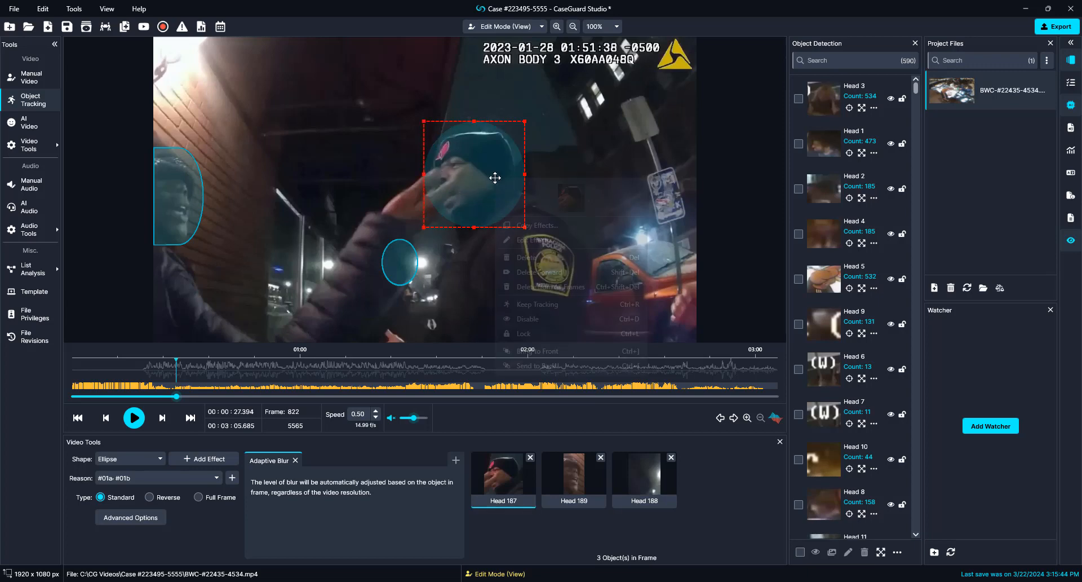
{"action": "right_click", "coordinate": [495, 178]}
Step: Disable Head 187, set playback speed to 1.00, and play on to about 1:28
{"action": "left_click", "coordinate": [487, 324]}
{"action": "key", "text": "space"}
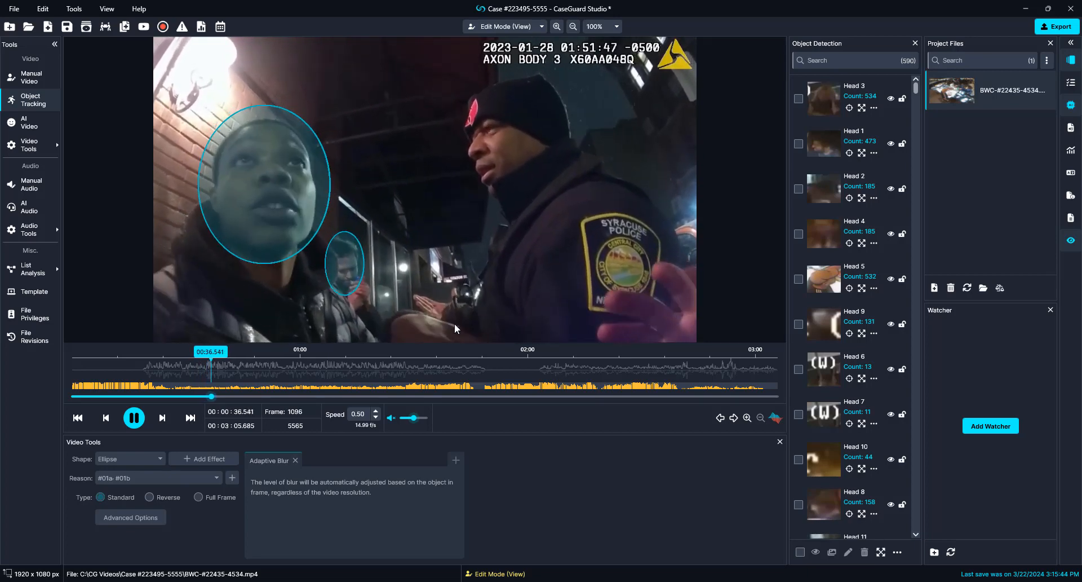
{"action": "key", "text": "space"}
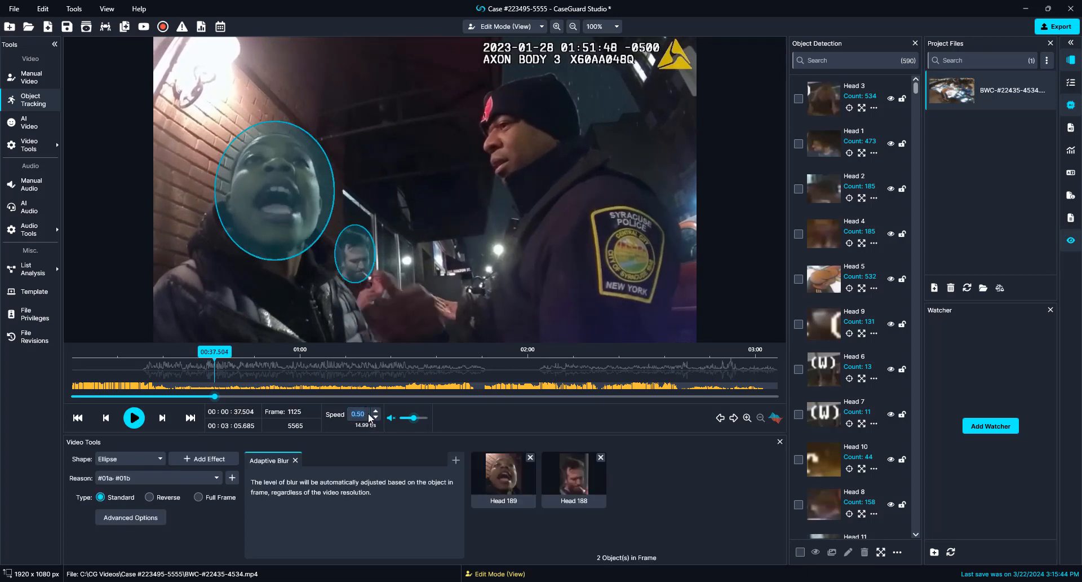
{"action": "key", "text": "Return"}
{"action": "key", "text": "space"}
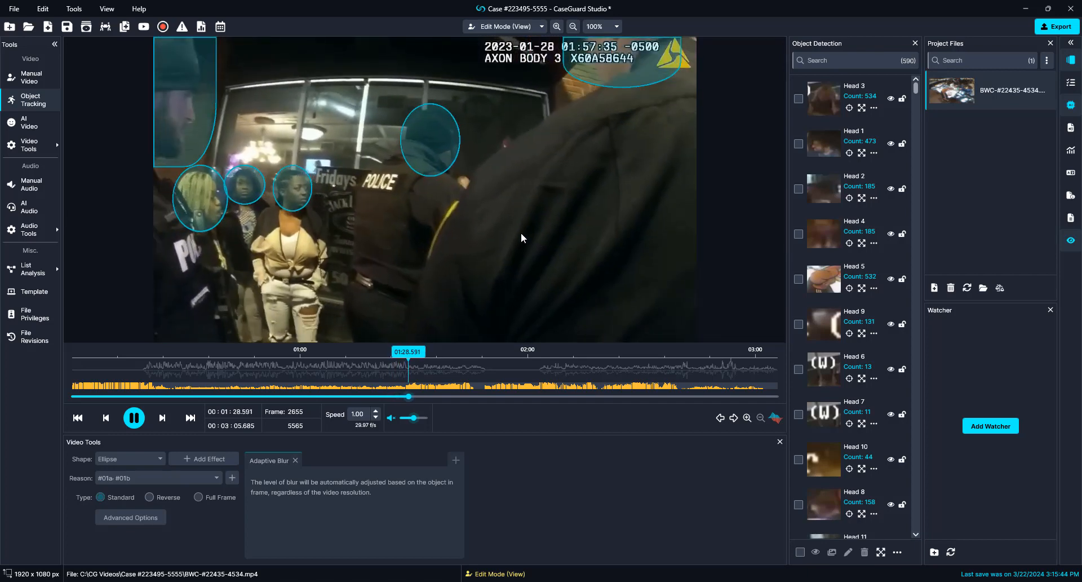
Step: Pause, step to frame 2634, and select the Head 325 blur on the officer
{"action": "key", "text": "space"}
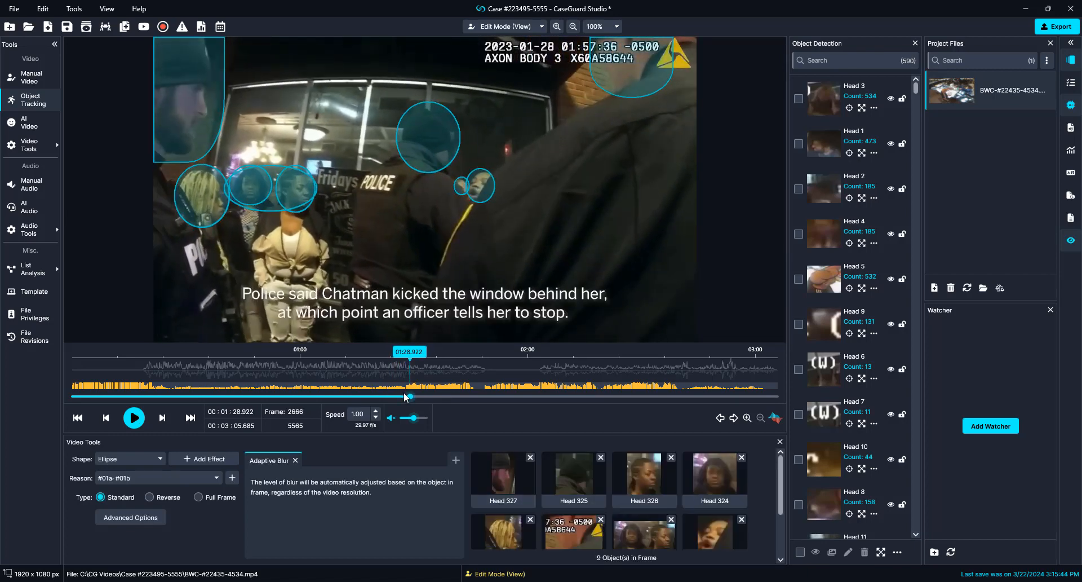
{"action": "key", "text": "Left"}
{"action": "key", "text": "Left"}
{"action": "key", "text": "Left"}
{"action": "key", "text": "Left"}
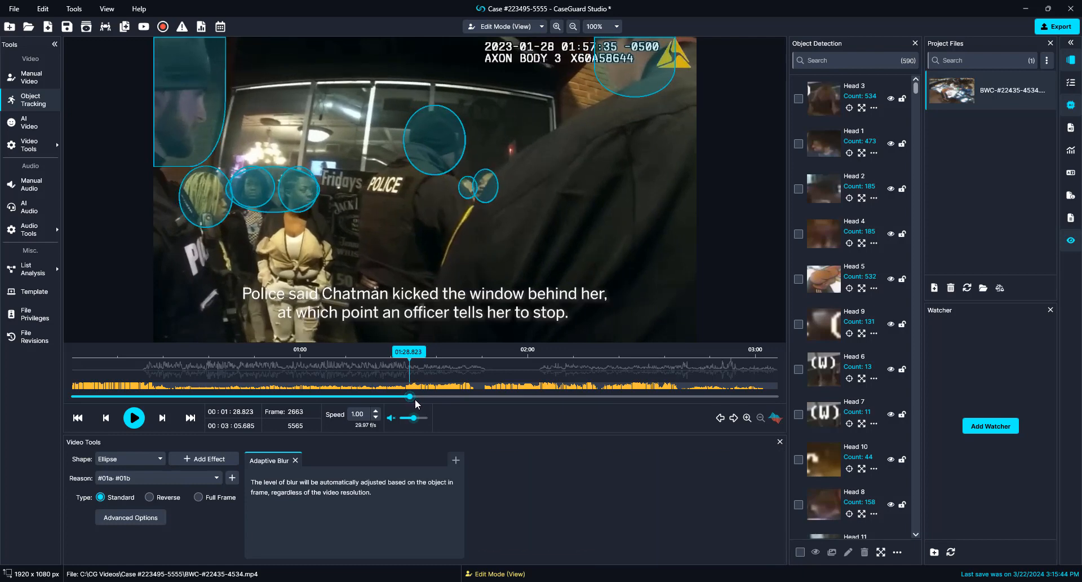
{"action": "key", "text": "Left"}
{"action": "key", "text": "Left"}
{"action": "key", "text": "Left"}
{"action": "key", "text": "Left"}
{"action": "key", "text": "Left"}
{"action": "key", "text": "Left"}
{"action": "key", "text": "Left"}
{"action": "key", "text": "Left"}
{"action": "key", "text": "Left"}
{"action": "key", "text": "Left"}
{"action": "key", "text": "Left"}
{"action": "key", "text": "Left"}
{"action": "key", "text": "Left"}
{"action": "key", "text": "Left"}
{"action": "key", "text": "Left"}
{"action": "key", "text": "Left"}
{"action": "key", "text": "Left"}
{"action": "key", "text": "Left"}
{"action": "key", "text": "Left"}
{"action": "key", "text": "Left"}
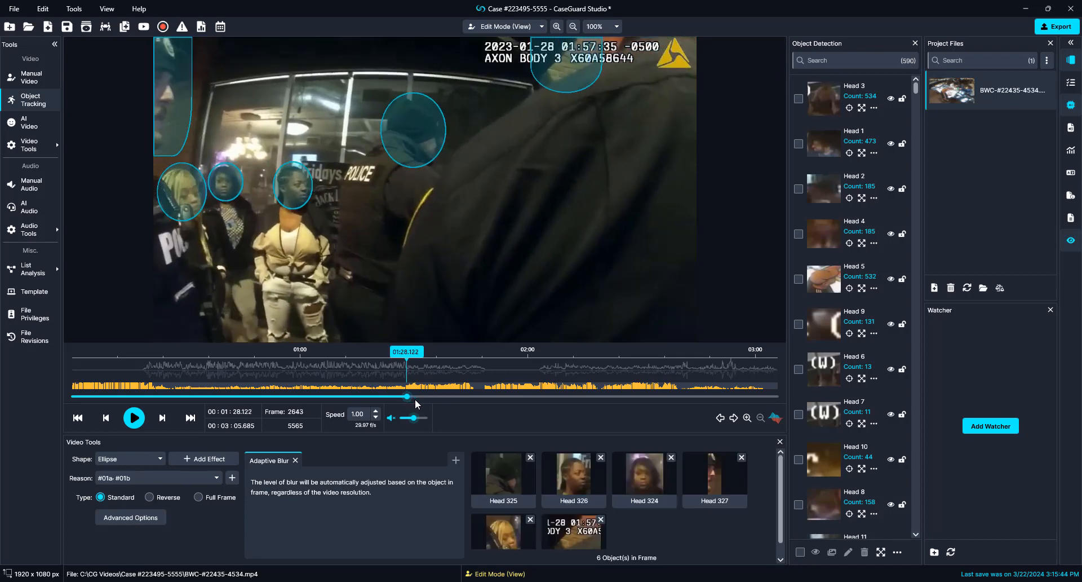
{"action": "key", "text": "Left"}
{"action": "key", "text": "Left"}
{"action": "key", "text": "Left"}
{"action": "key", "text": "Left"}
{"action": "key", "text": "Left"}
{"action": "key", "text": "Left"}
{"action": "key", "text": "Left"}
{"action": "key", "text": "Left"}
{"action": "key", "text": "Left"}
{"action": "key", "text": "Left"}
{"action": "key", "text": "Left"}
{"action": "key", "text": "Left"}
{"action": "key", "text": "Left"}
{"action": "key", "text": "Left"}
{"action": "key", "text": "Left"}
{"action": "key", "text": "Left"}
{"action": "key", "text": "Left"}
{"action": "key", "text": "Left"}
{"action": "key", "text": "Left"}
{"action": "key", "text": "Left"}
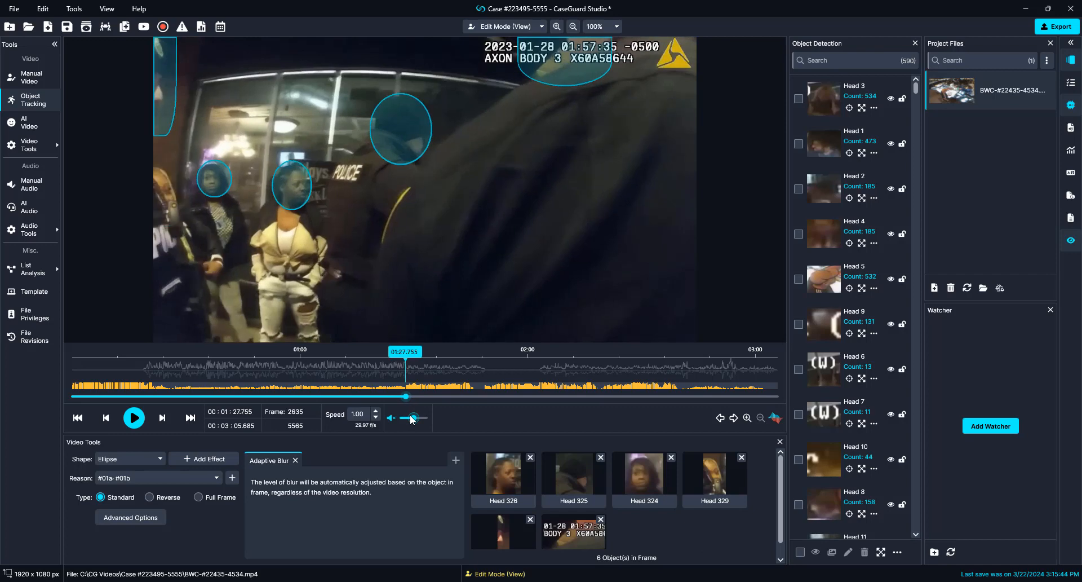
{"action": "key", "text": "Right"}
{"action": "key", "text": "Right"}
{"action": "key", "text": "Right"}
{"action": "key", "text": "Right"}
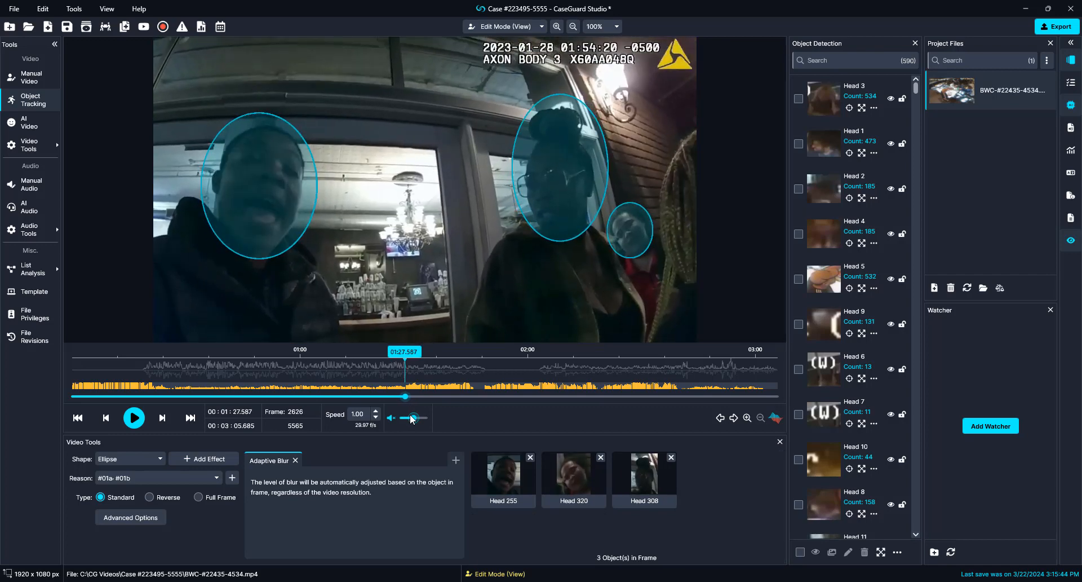
{"action": "key", "text": "Right"}
{"action": "key", "text": "Right"}
{"action": "key", "text": "Right"}
{"action": "key", "text": "Right"}
{"action": "key", "text": "Right"}
{"action": "key", "text": "Right"}
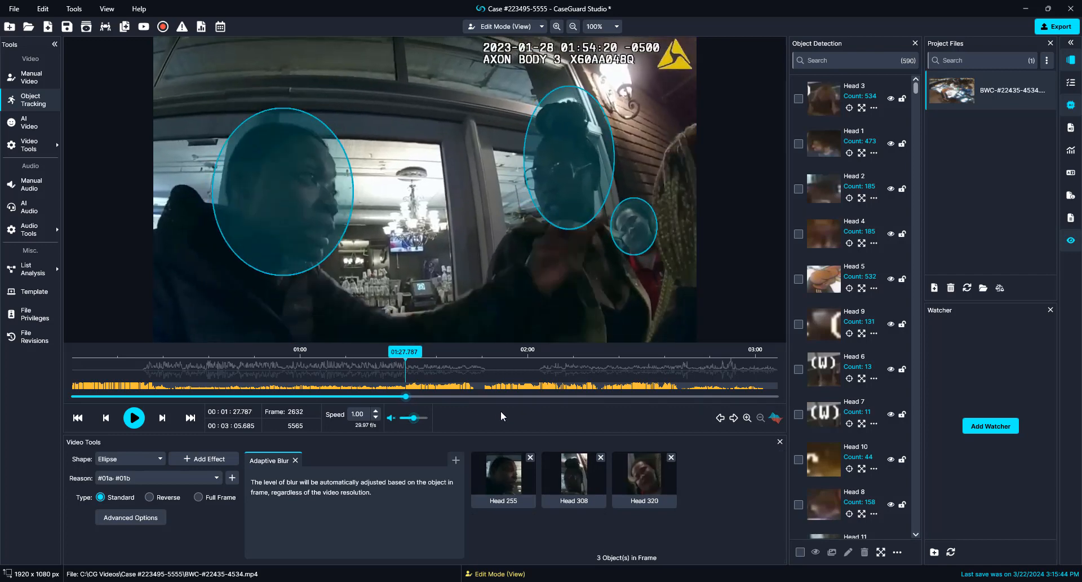
{"action": "key", "text": "Right"}
{"action": "key", "text": "Right"}
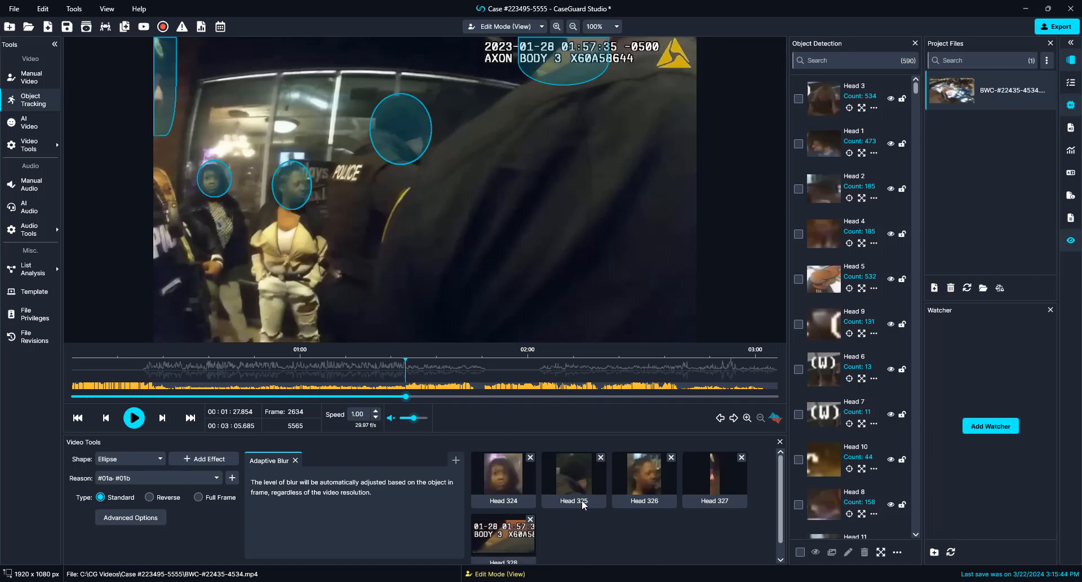
{"action": "left_click", "coordinate": [402, 105]}
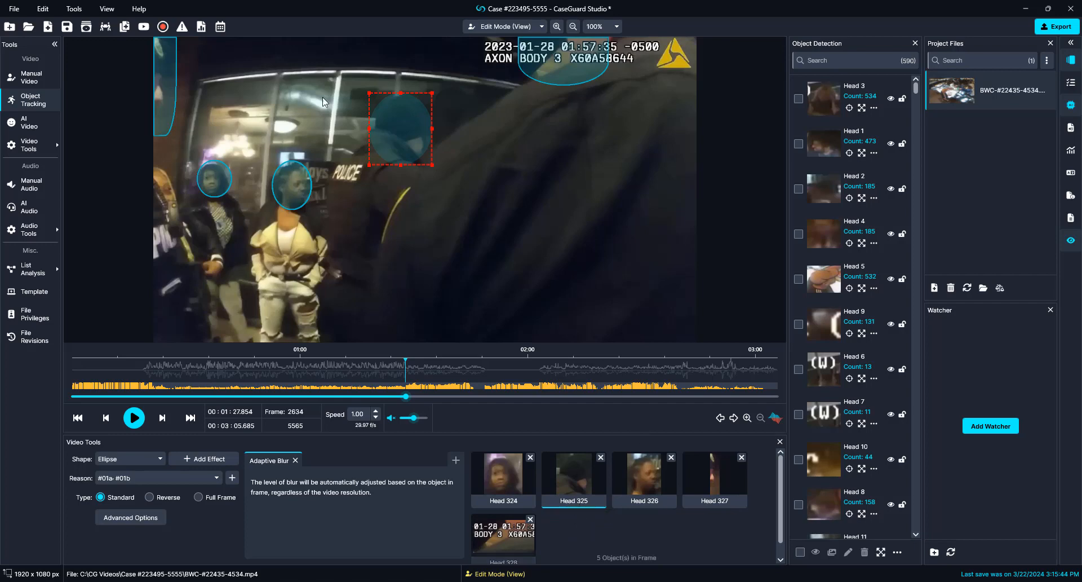
Step: Filter the detection list to 325 and disable Head 325's blur on the officer's head
{"action": "left_click", "coordinate": [822, 63]}
{"action": "left_click", "coordinate": [822, 65]}
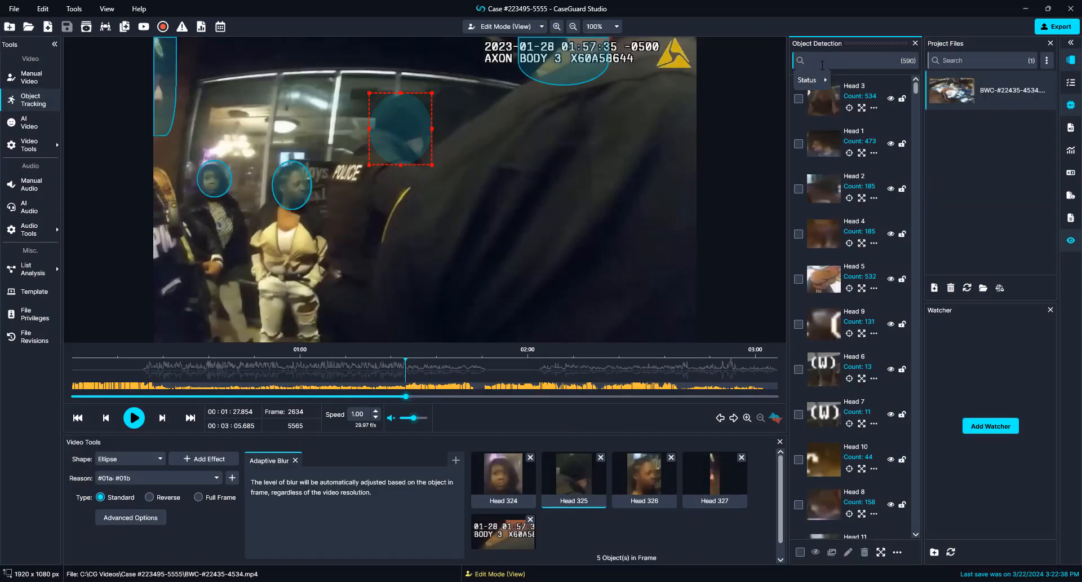
{"action": "type", "text": "325"}
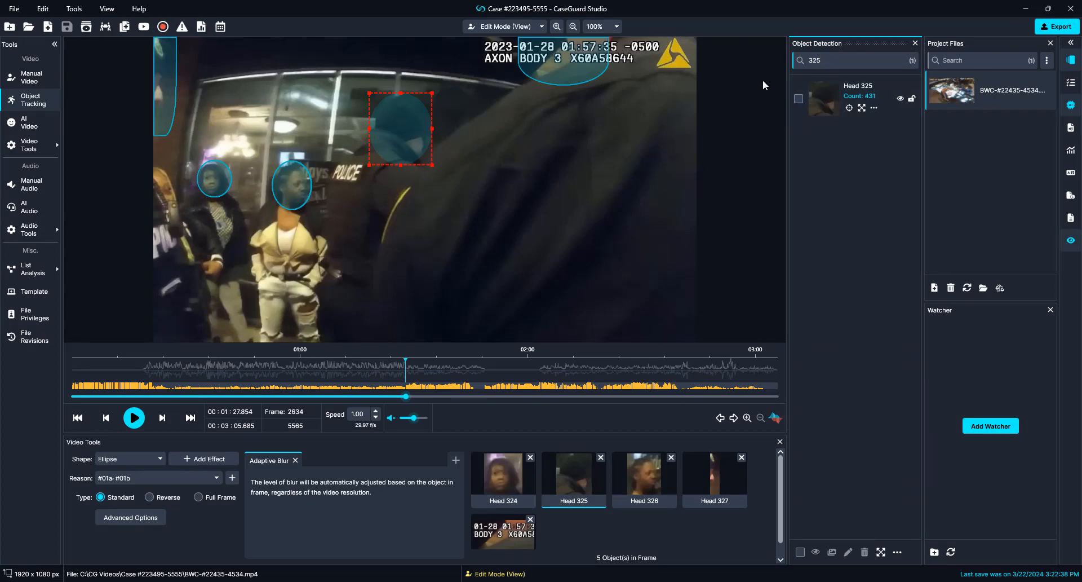
{"action": "left_click", "coordinate": [900, 99]}
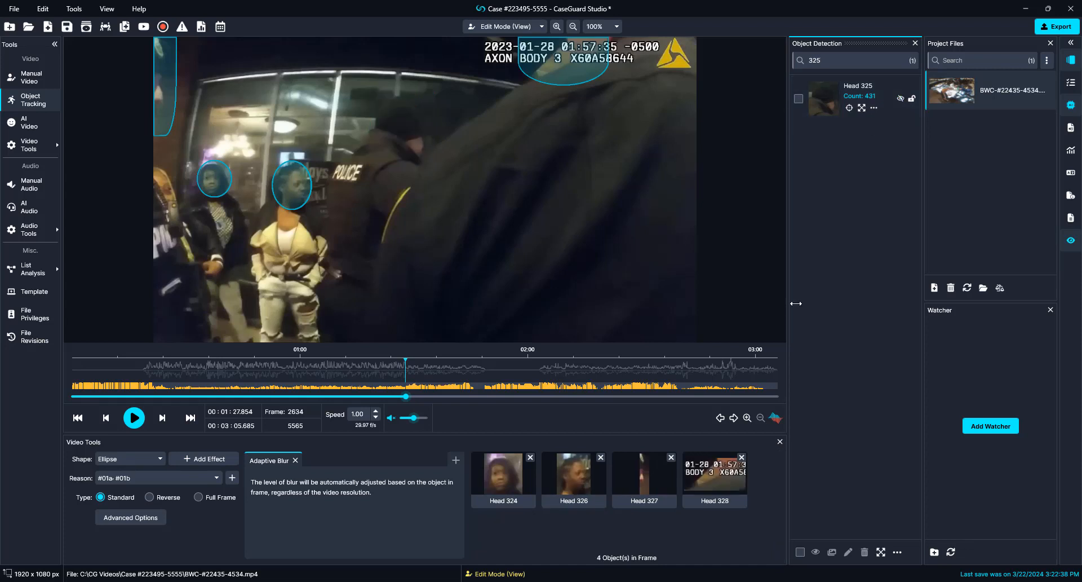
{"action": "left_click", "coordinate": [850, 108]}
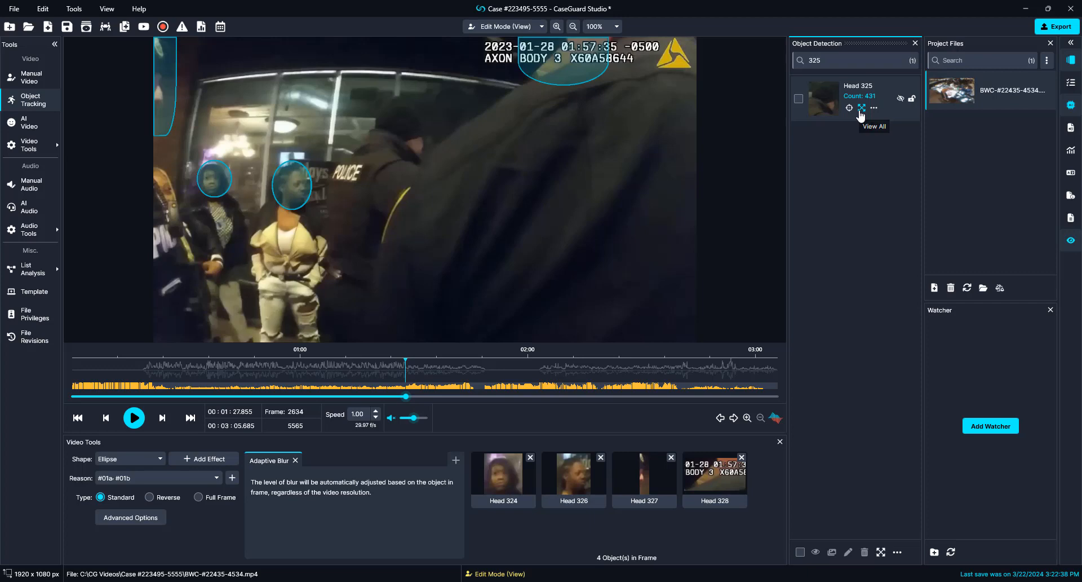
{"action": "left_click", "coordinate": [861, 109]}
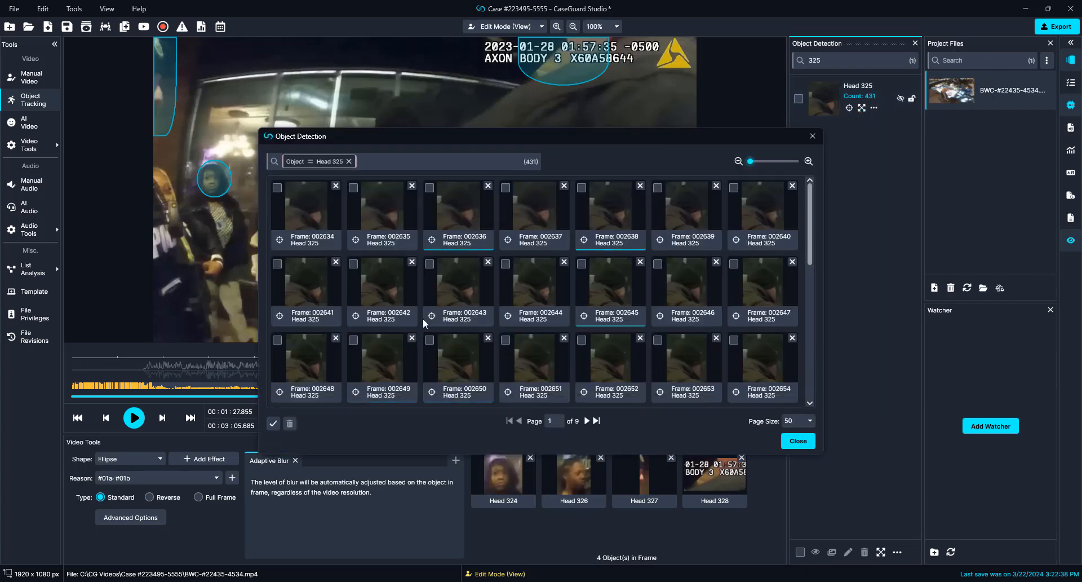
{"action": "left_click", "coordinate": [597, 421]}
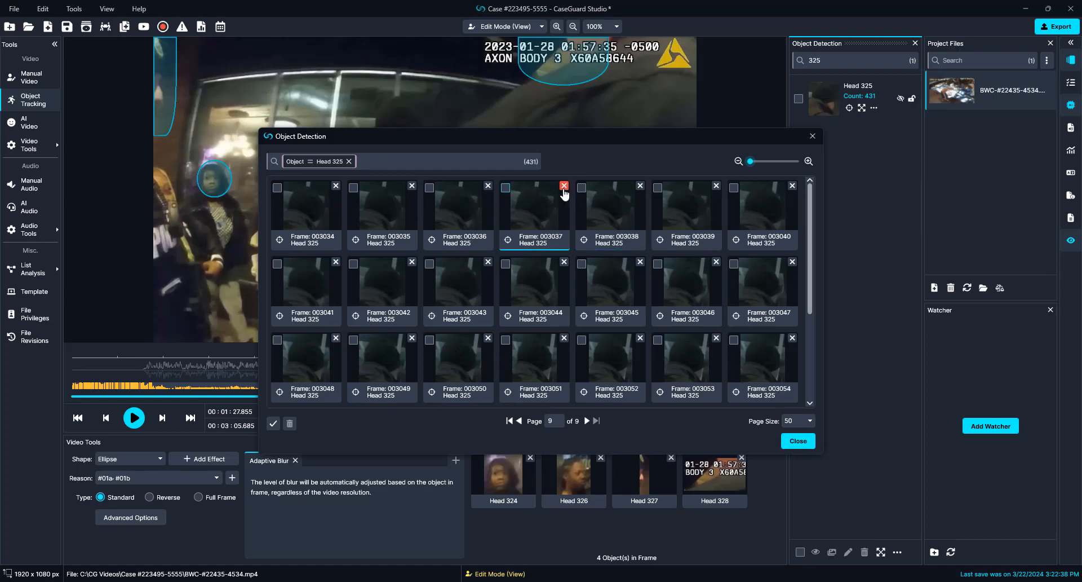
{"action": "left_click", "coordinate": [798, 441]}
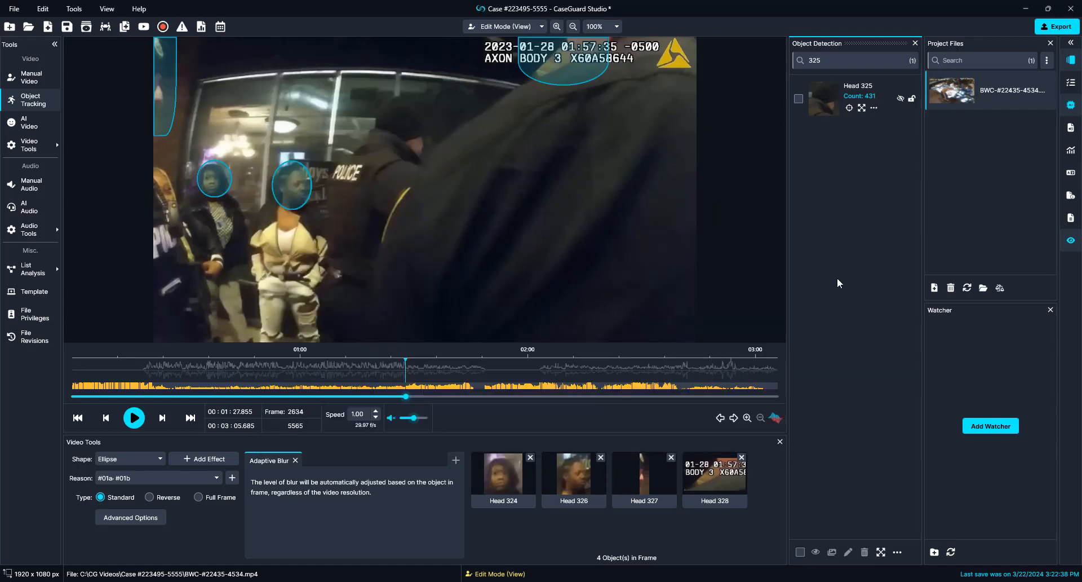
{"action": "left_click", "coordinate": [874, 108]}
{"action": "left_click", "coordinate": [888, 122]}
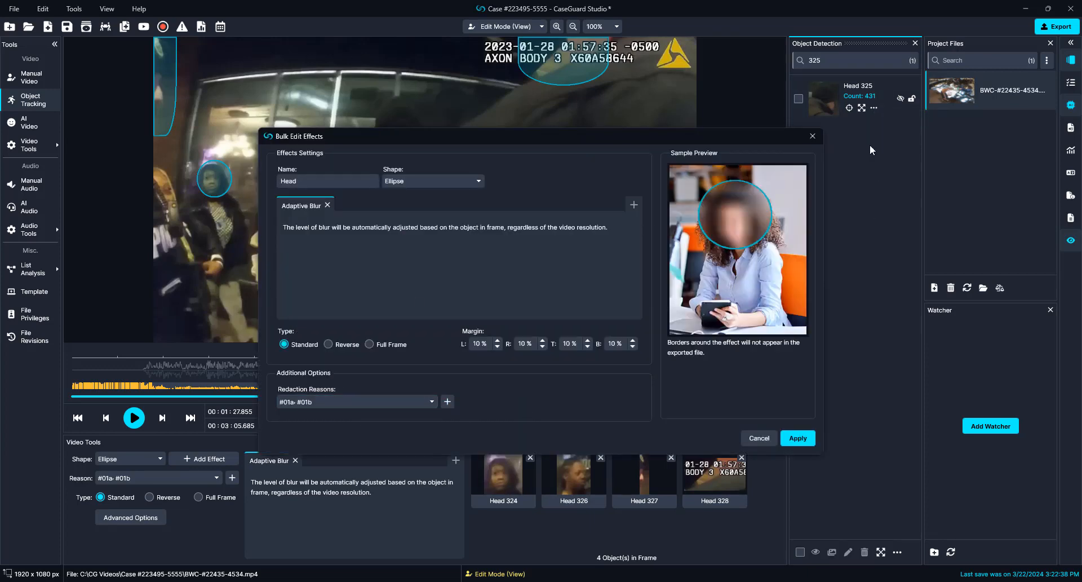
{"action": "left_click", "coordinate": [819, 137]}
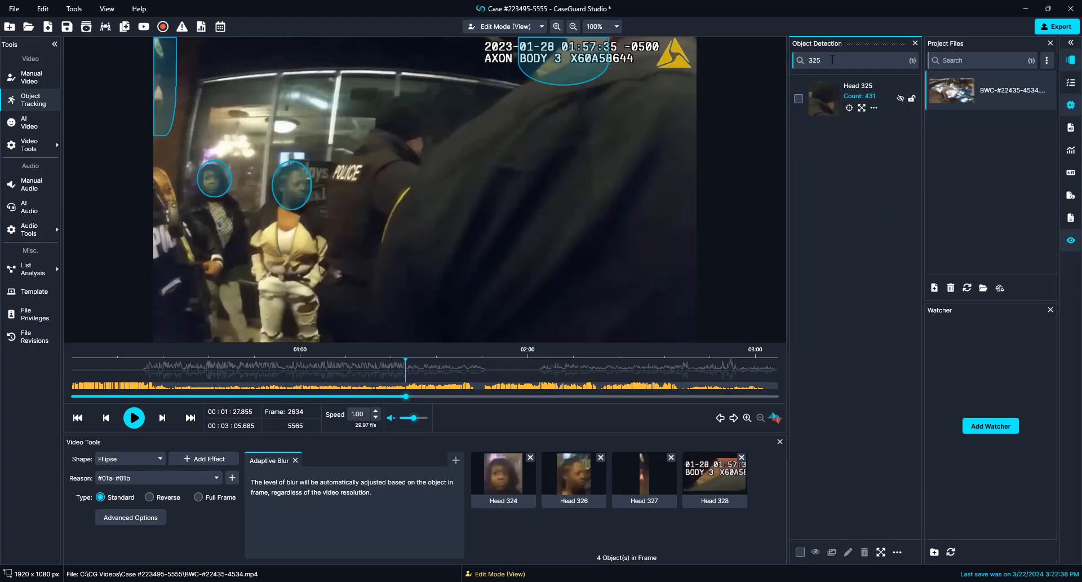
Step: Clear the 325 search, briefly show only disabled heads, then remove that filter to list all 590
{"action": "left_click_drag", "start_coordinate": [832, 60], "coordinate": [672, 59]}
{"action": "key", "text": "BackSpace"}
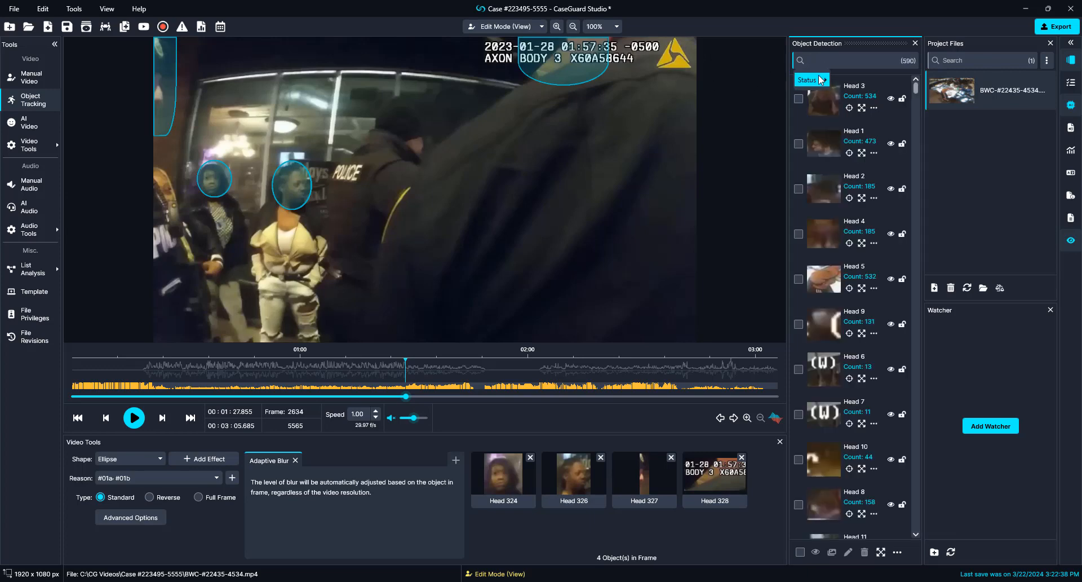
{"action": "mouse_move", "coordinate": [820, 79]}
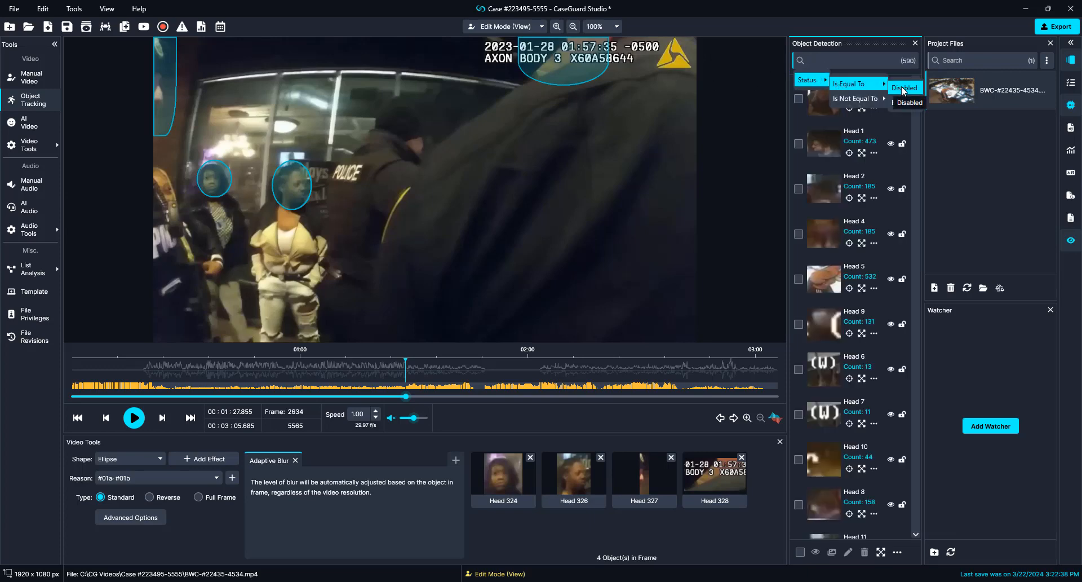
{"action": "left_click", "coordinate": [903, 90]}
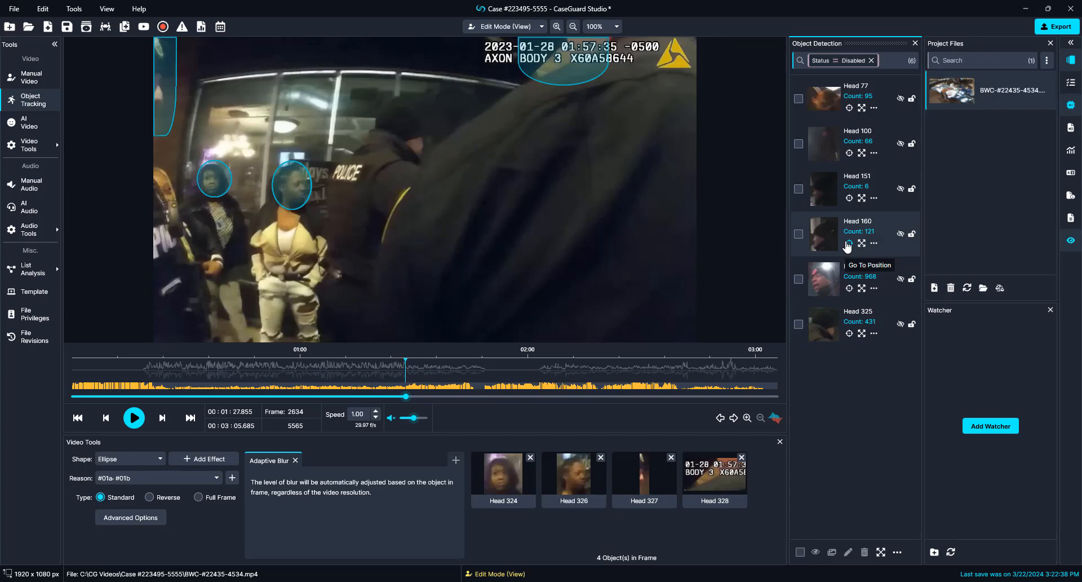
{"action": "left_click", "coordinate": [871, 60]}
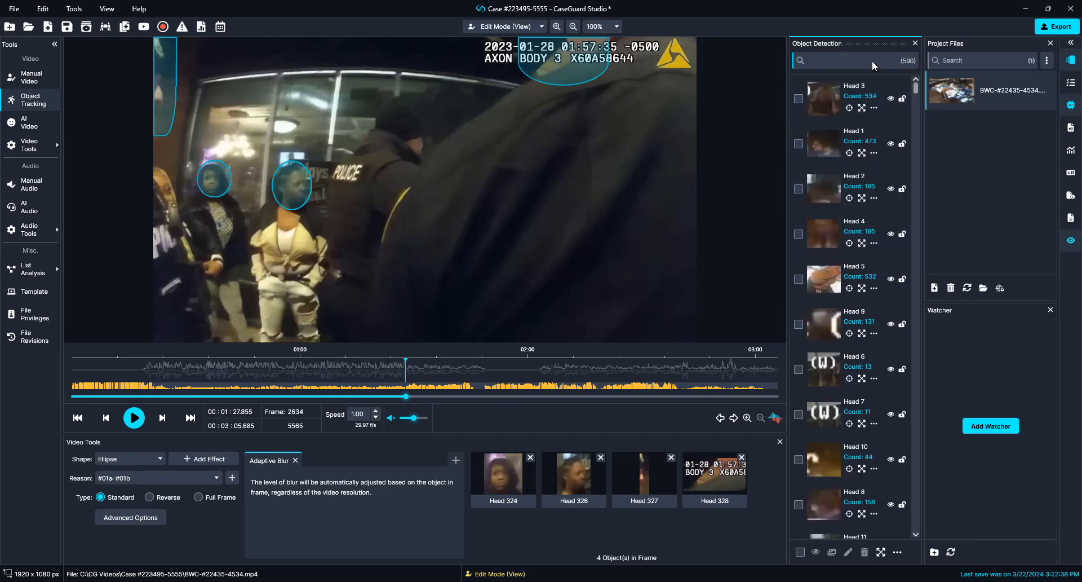
Step: Disable the blur over the timestamp and the left-edge Head 327 blur
{"action": "right_click", "coordinate": [564, 63]}
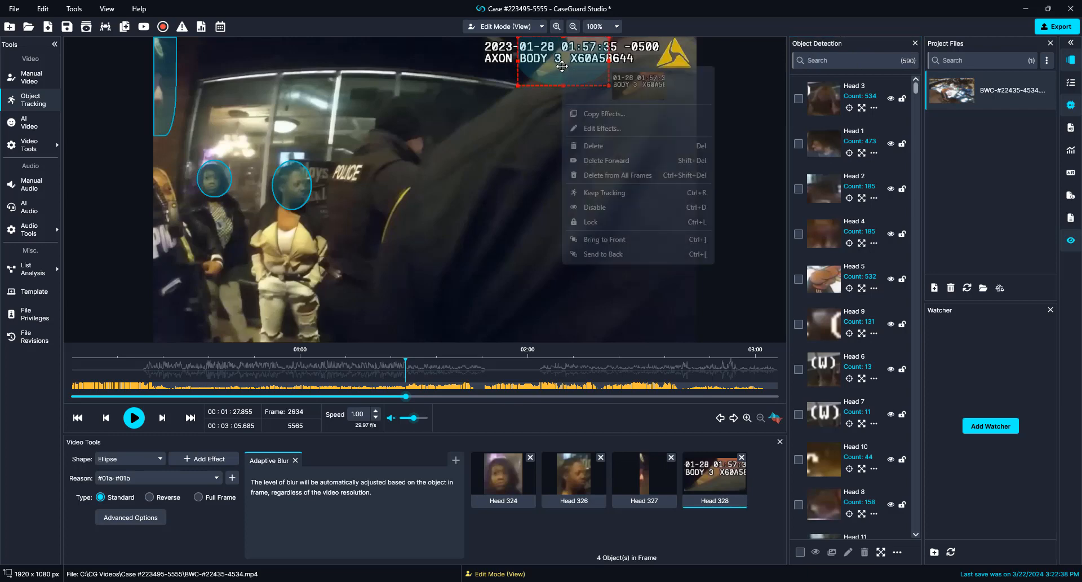
{"action": "left_click", "coordinate": [599, 211]}
{"action": "right_click", "coordinate": [164, 116]}
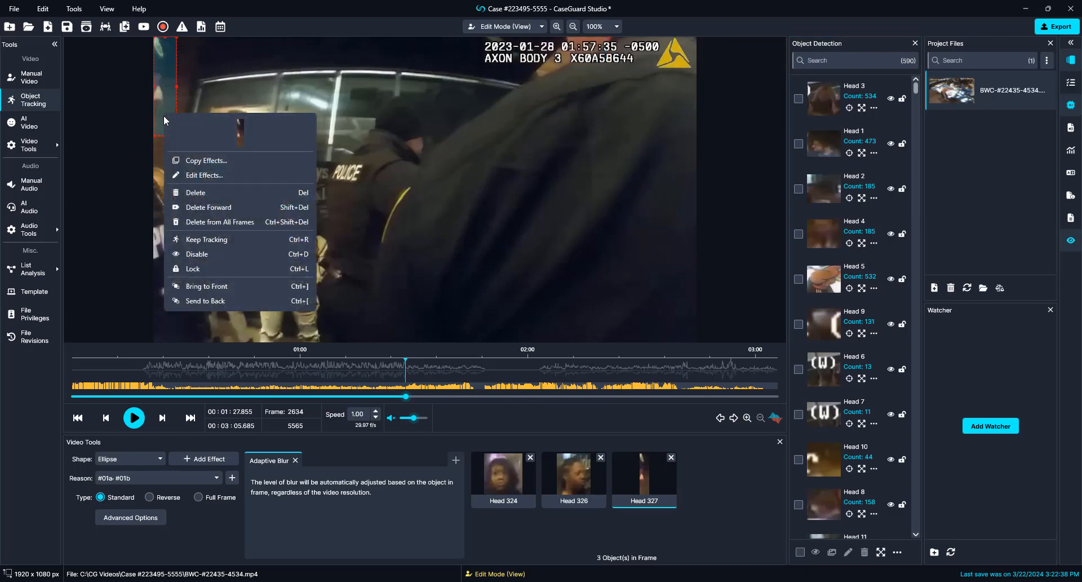
{"action": "left_click", "coordinate": [169, 254]}
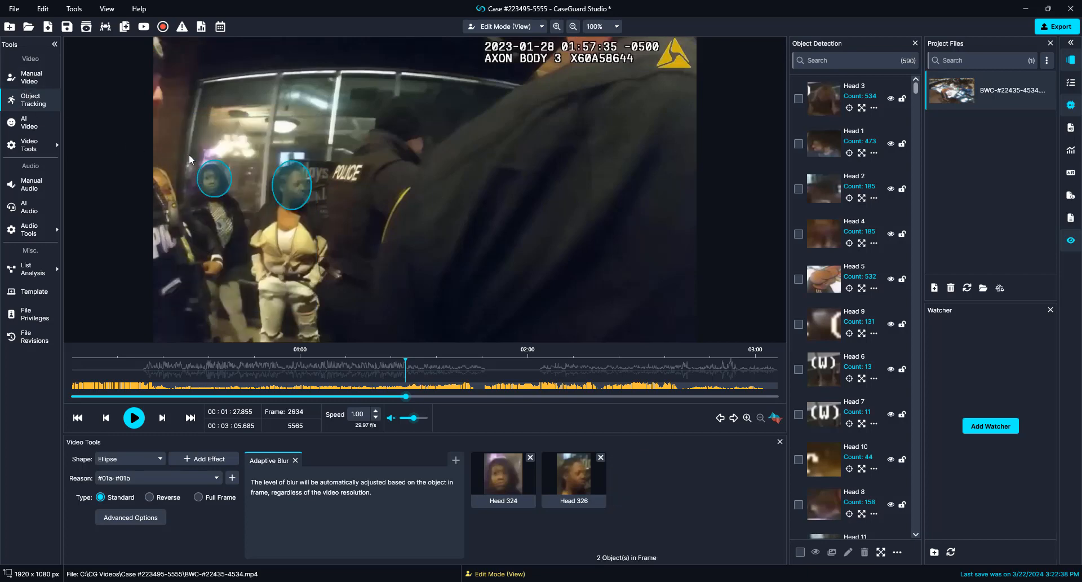
Step: Draw a blur over the left-edge person's head, then delete that stray Object 1058 and resume playback
{"action": "mouse_move", "coordinate": [184, 157]}
{"action": "left_mouse_down"}
{"action": "mouse_move", "coordinate": [175, 193]}
{"action": "mouse_move", "coordinate": [151, 212]}
{"action": "left_mouse_up"}
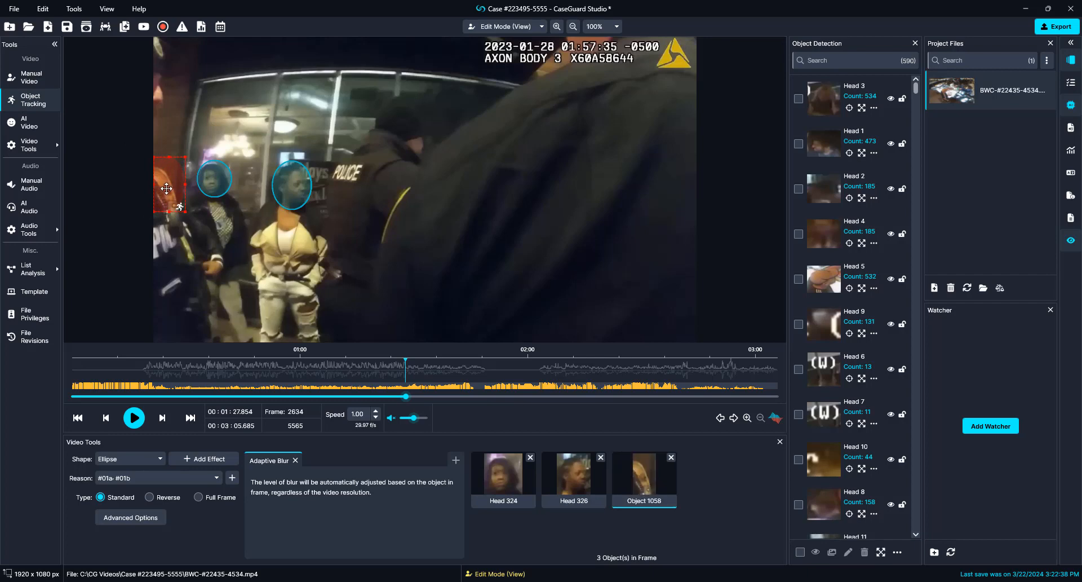
{"action": "key", "text": "Right"}
{"action": "key", "text": "Right"}
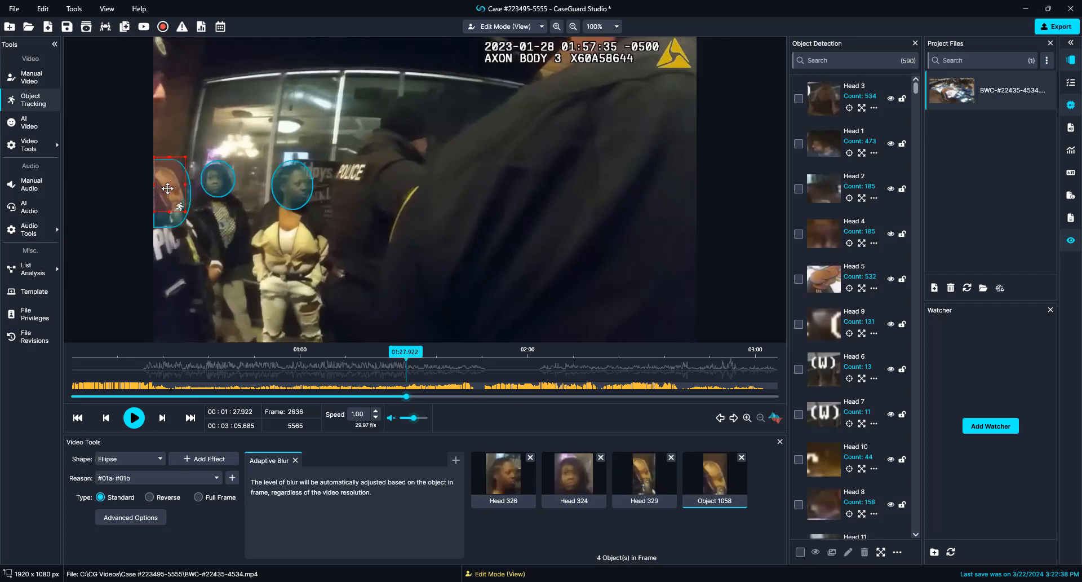
{"action": "left_click_drag", "start_coordinate": [168, 188], "coordinate": [168, 188]}
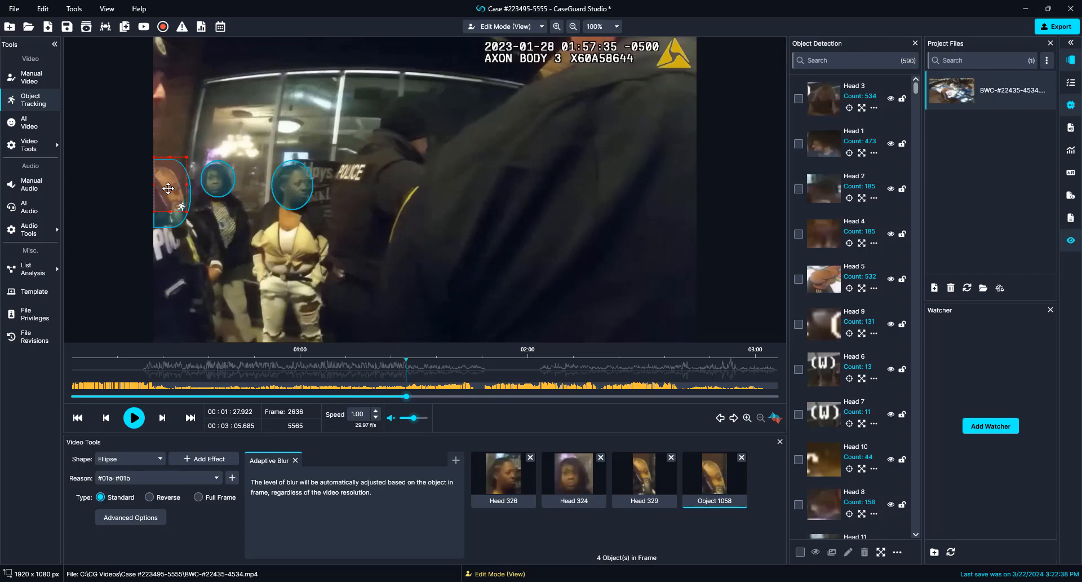
{"action": "key", "text": "Delete"}
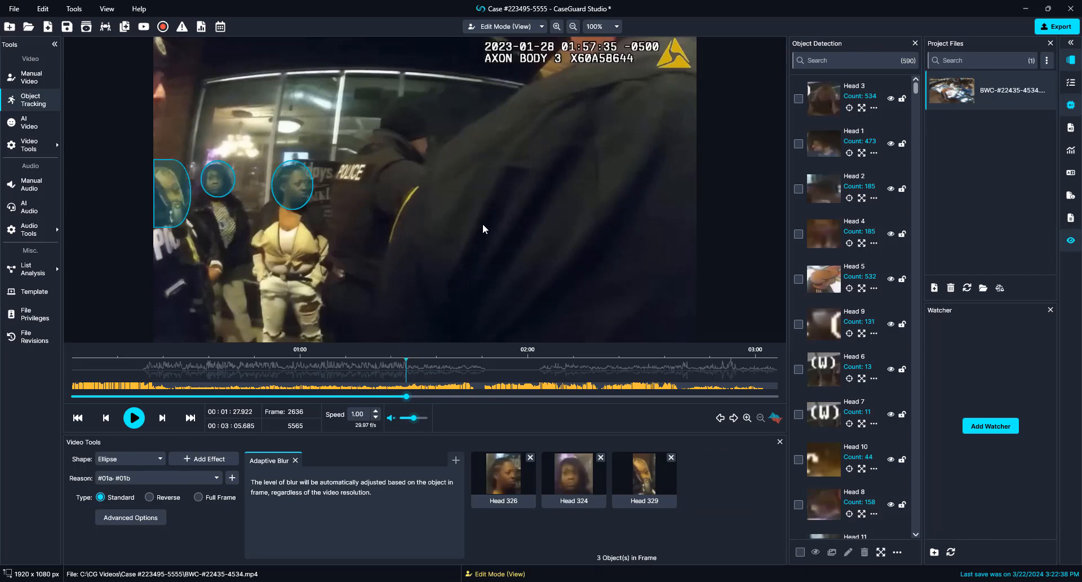
{"action": "key", "text": "space"}
{"action": "key", "text": "space"}
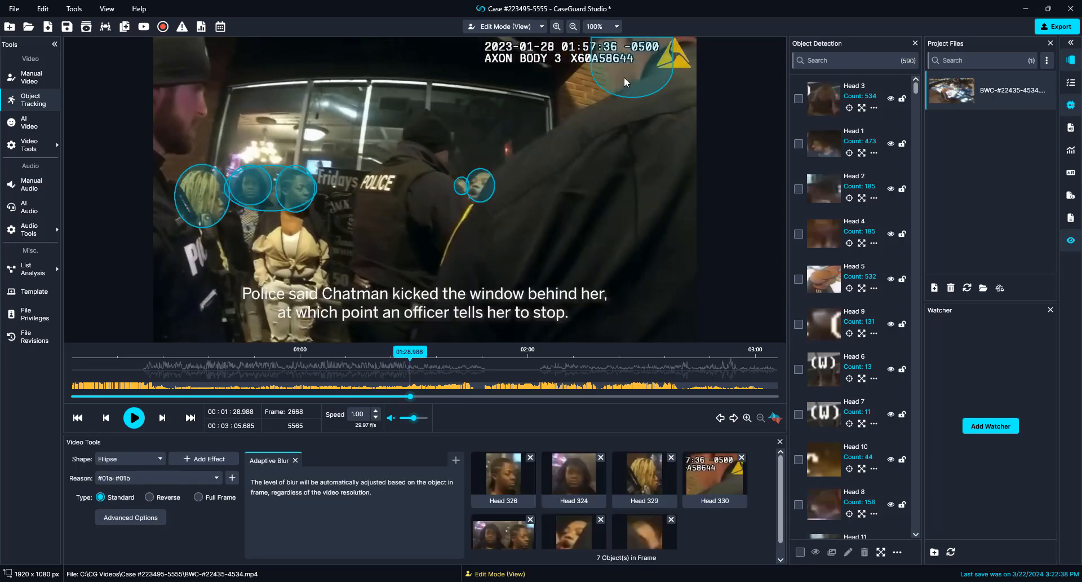
Step: Disable the false Head 330 detection over the timestamp and resume playback
{"action": "right_click", "coordinate": [630, 73]}
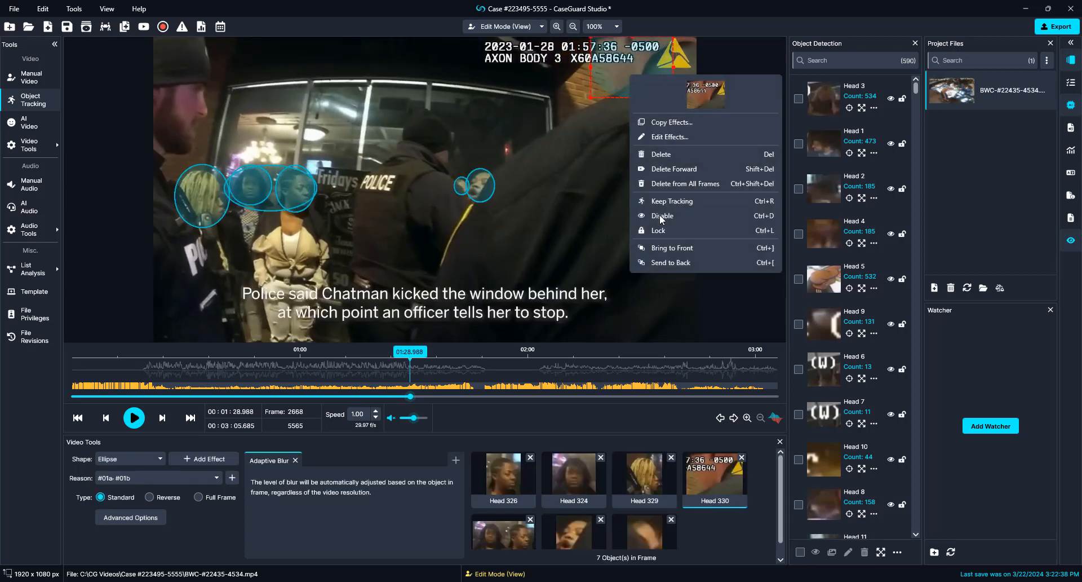
{"action": "left_click", "coordinate": [662, 216]}
{"action": "key", "text": "space"}
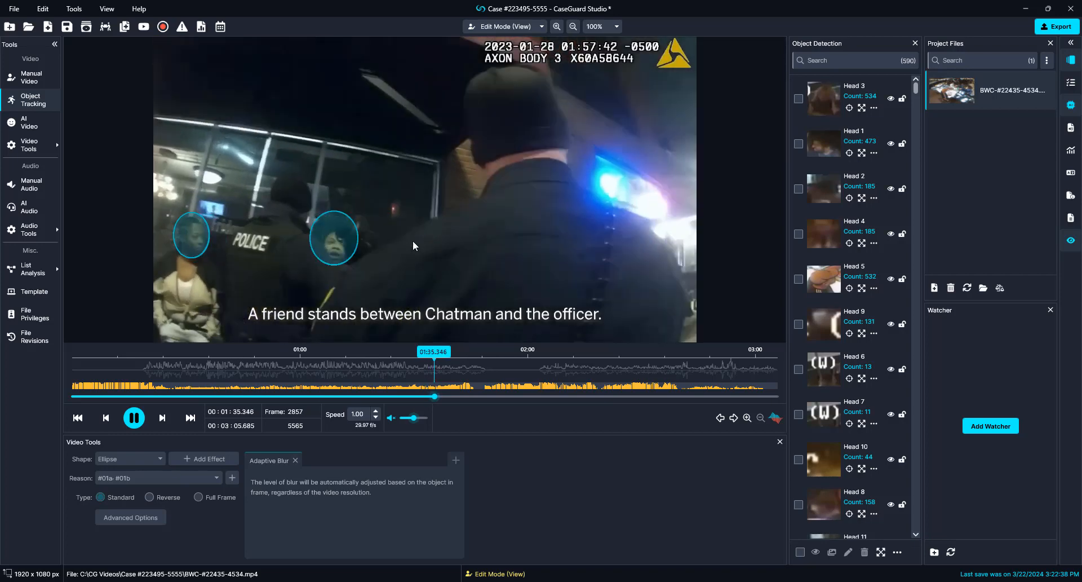
Step: Pause on the unblurred face beside the POLICE-vest officer, step back two frames, and draw an ellipse blur over it
{"action": "key", "text": "space"}
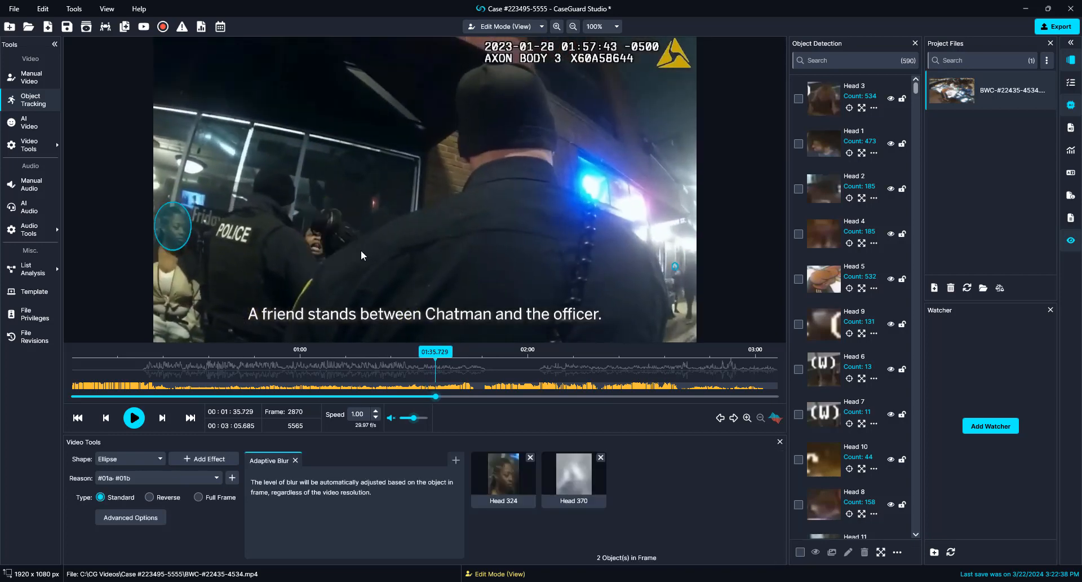
{"action": "key", "text": "Left"}
{"action": "key", "text": "Left"}
{"action": "key", "text": "Left"}
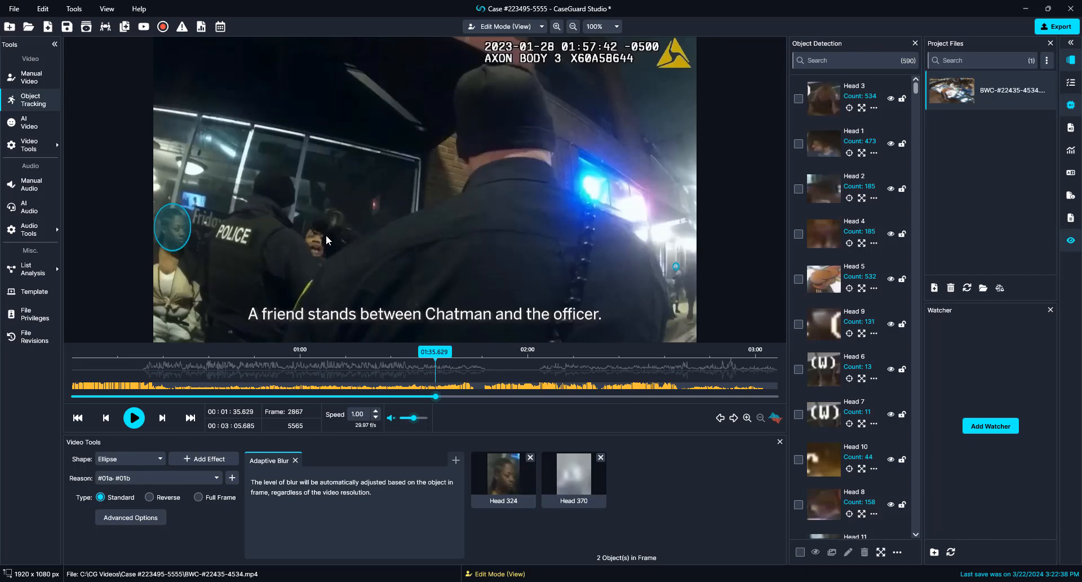
{"action": "key", "text": "Left"}
{"action": "left_click_drag", "start_coordinate": [299, 218], "coordinate": [327, 244]}
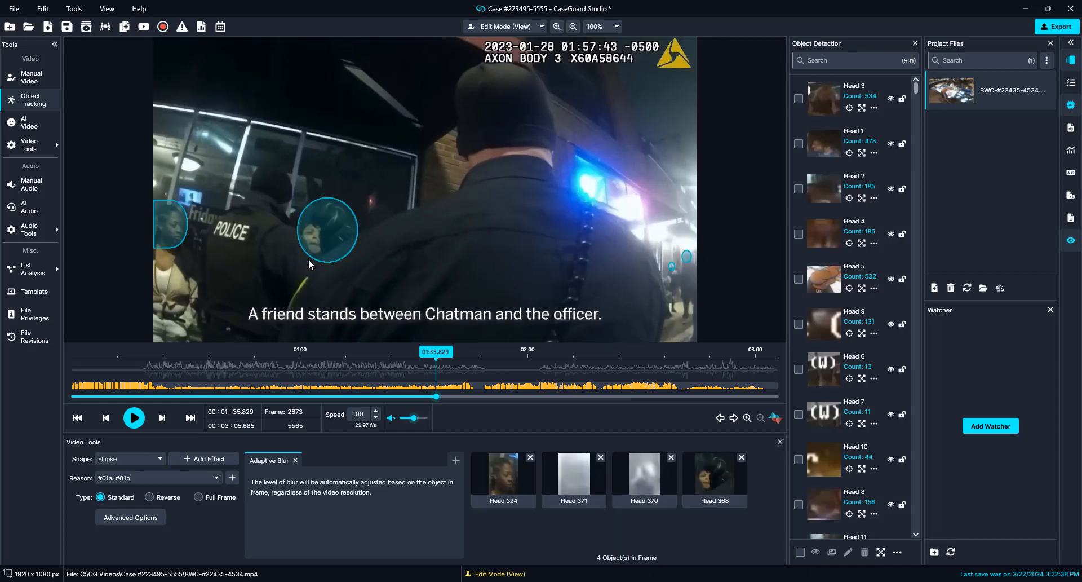
{"action": "key", "text": "Right"}
{"action": "key", "text": "Right"}
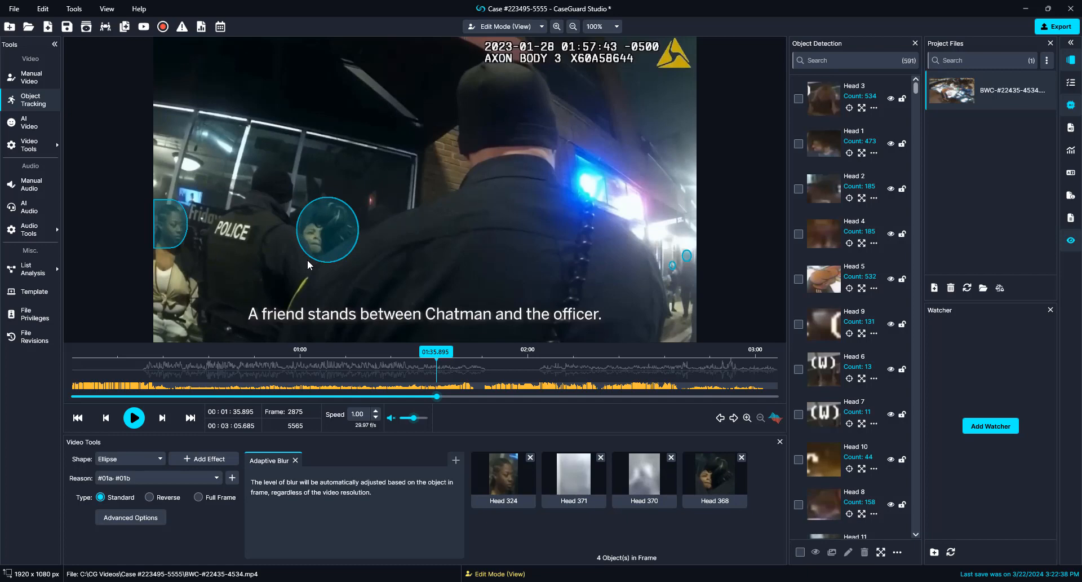
Step: Pause at frame 2912 and disable the oversized Head 375 blur over the left officer's head
{"action": "key", "text": "space"}
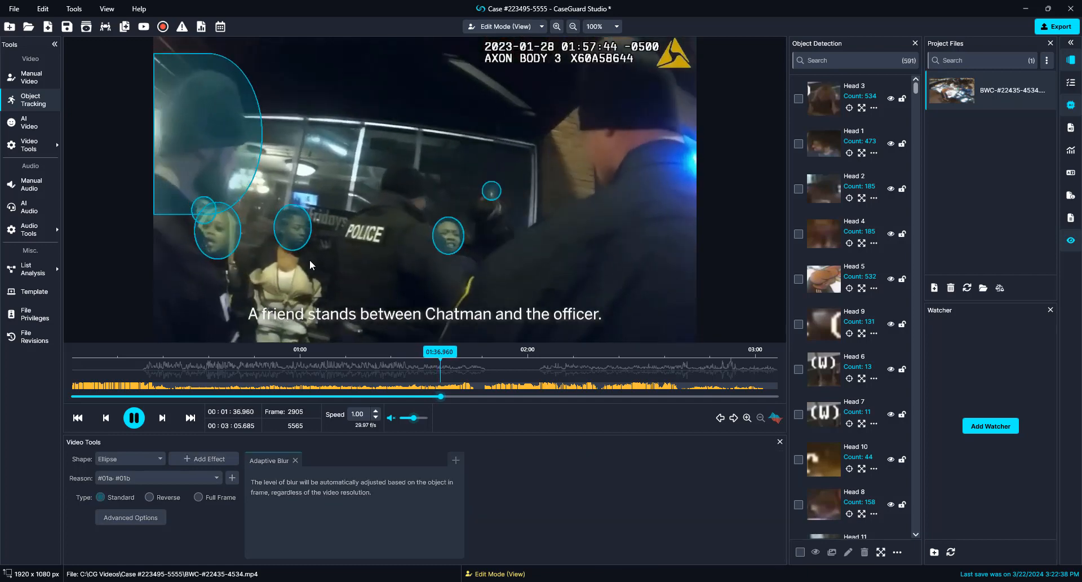
{"action": "key", "text": "space"}
{"action": "right_click", "coordinate": [222, 164]}
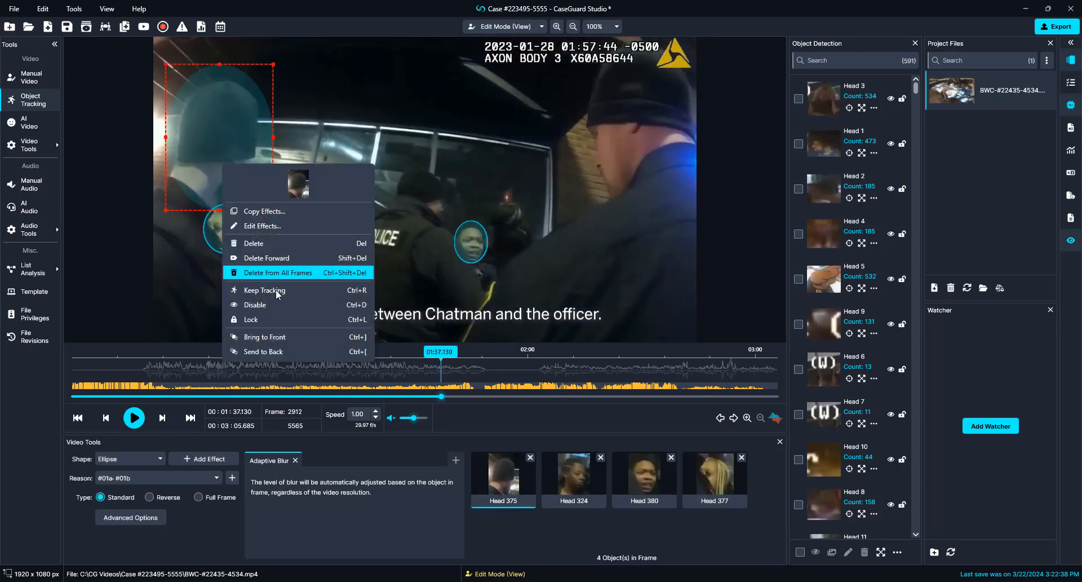
{"action": "left_click", "coordinate": [272, 305]}
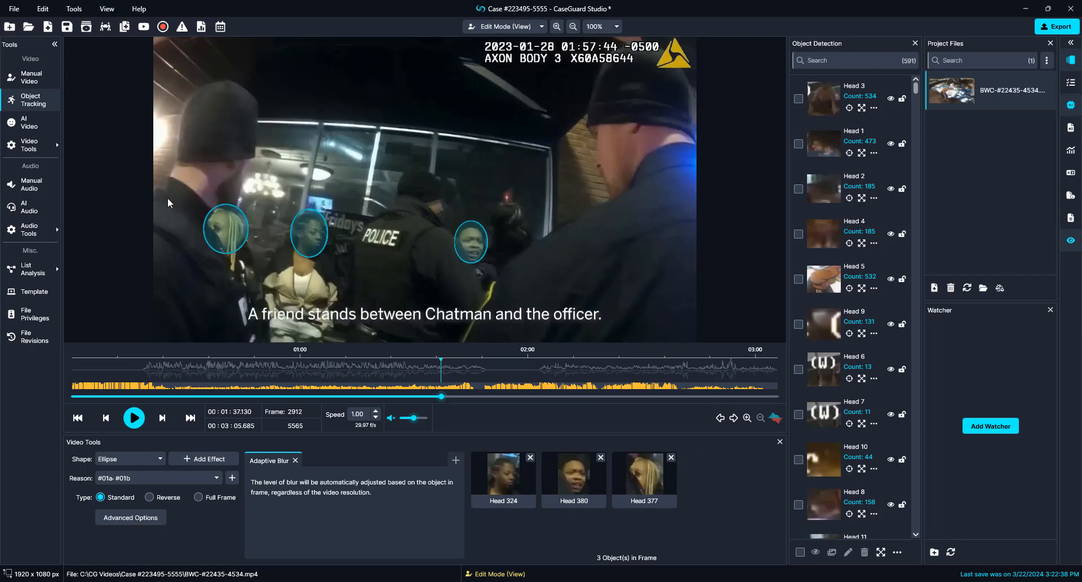
{"action": "key", "text": "Left"}
{"action": "key", "text": "Left"}
{"action": "key", "text": "Left"}
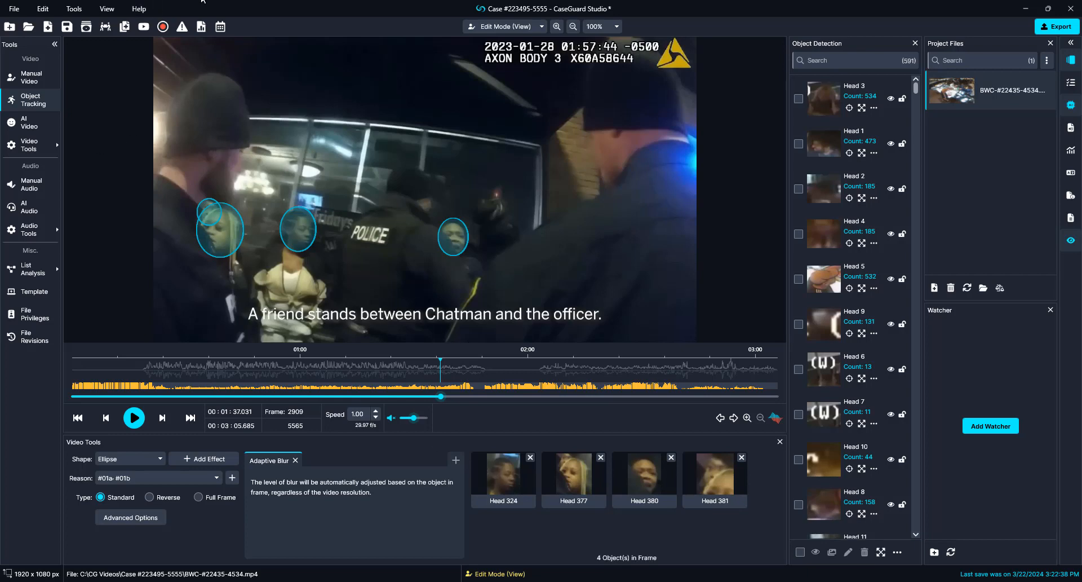
{"action": "left_click", "coordinate": [820, 61]}
{"action": "left_click", "coordinate": [820, 61]}
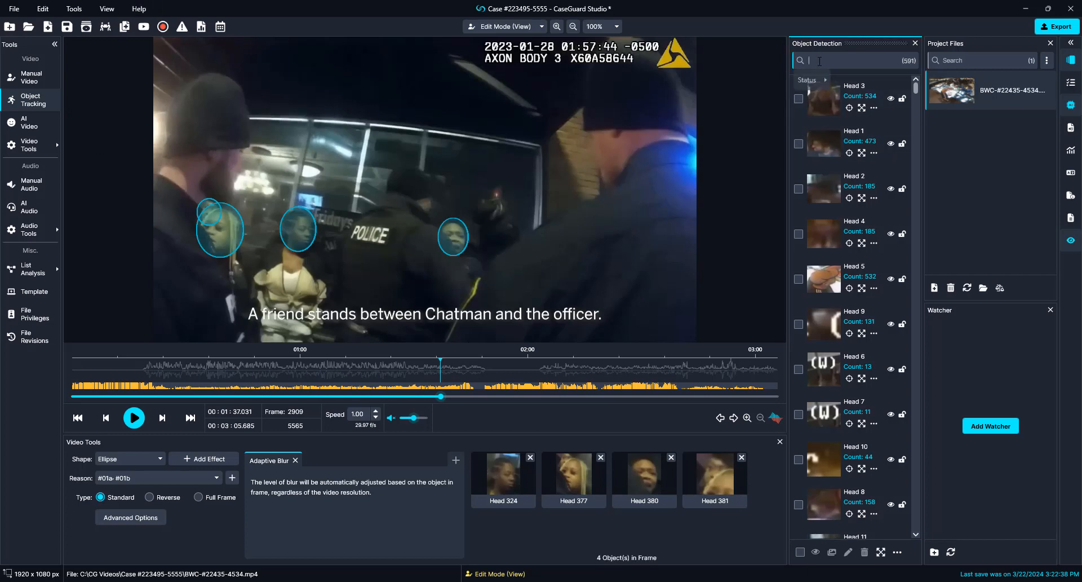
{"action": "mouse_move", "coordinate": [811, 80]}
{"action": "mouse_move", "coordinate": [851, 84]}
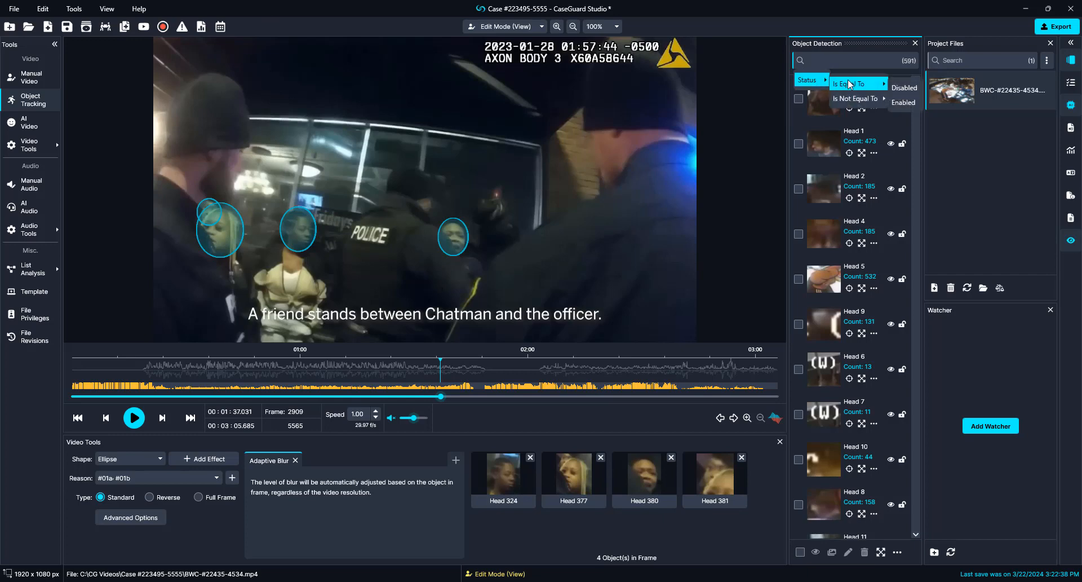
{"action": "left_click", "coordinate": [905, 97]}
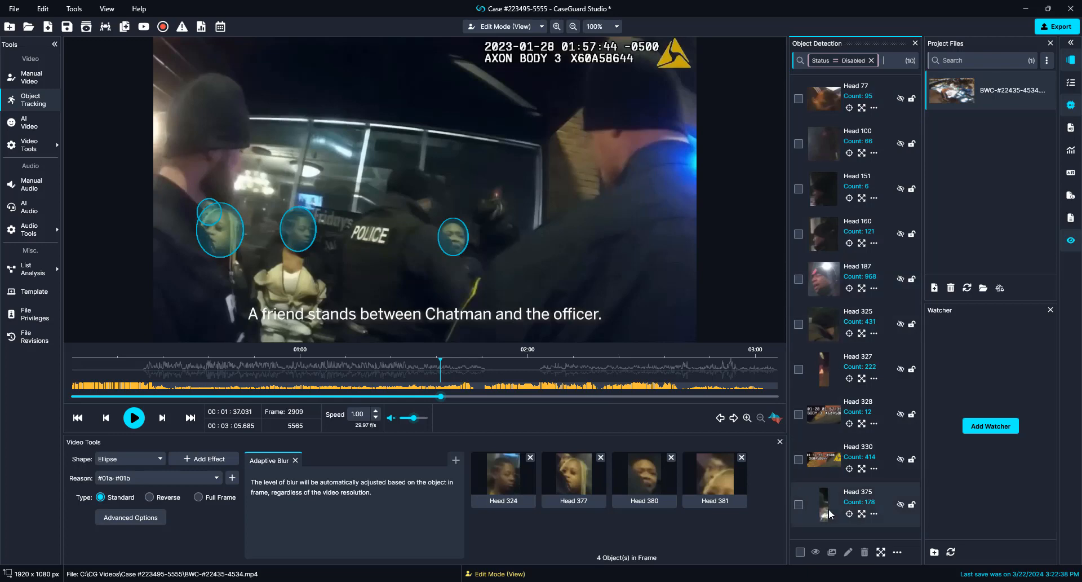
{"action": "left_click", "coordinate": [900, 505]}
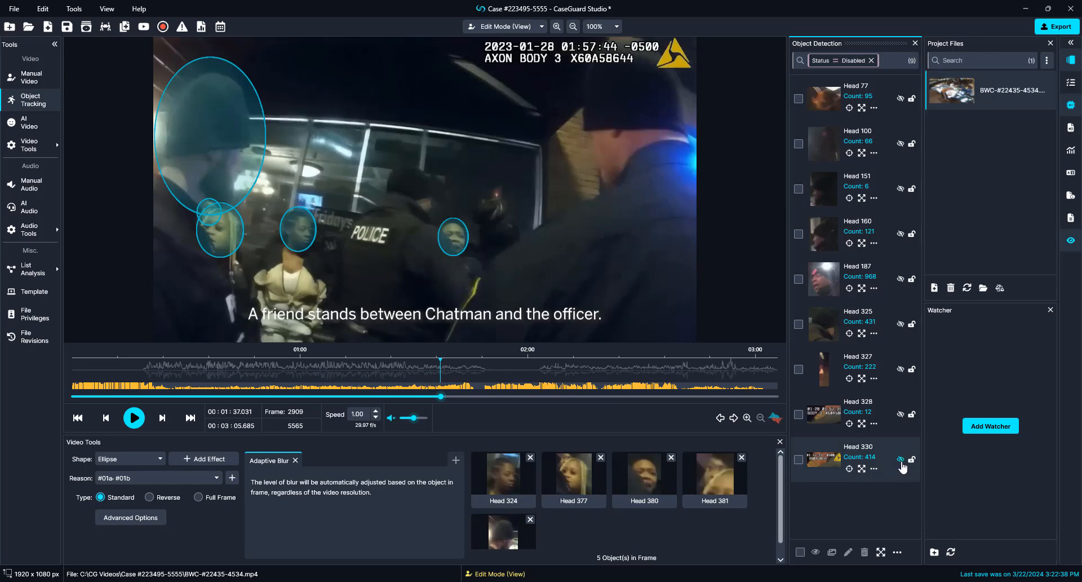
{"action": "right_click", "coordinate": [206, 133]}
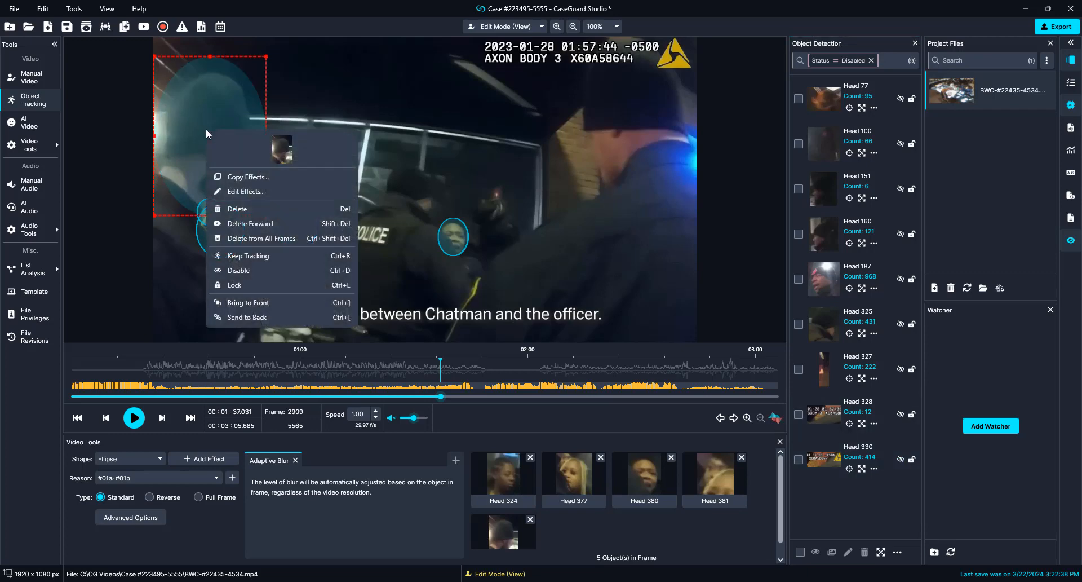
{"action": "left_click", "coordinate": [245, 272]}
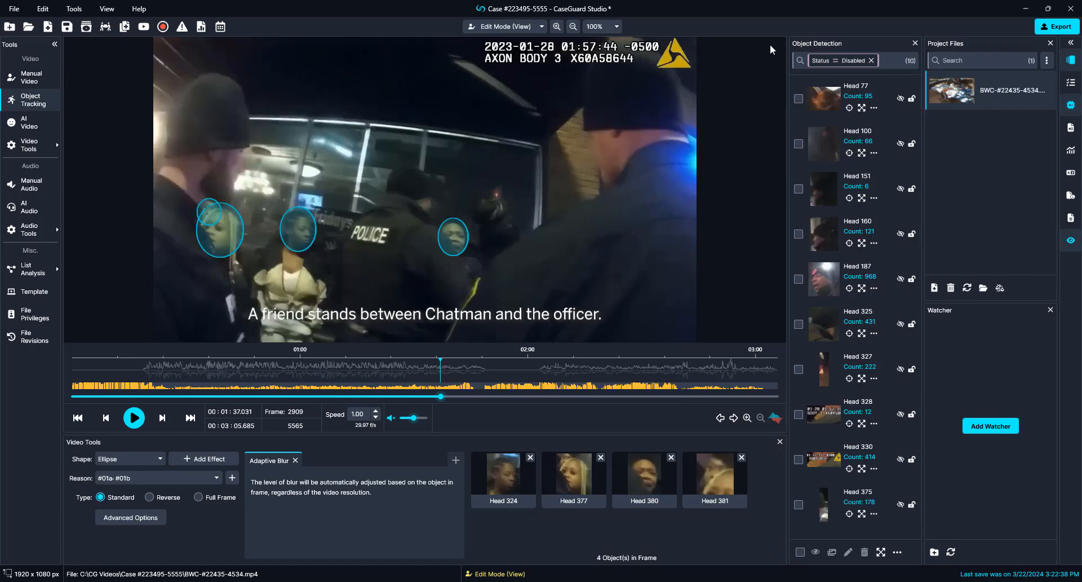
{"action": "left_click", "coordinate": [871, 60]}
{"action": "key", "text": "space"}
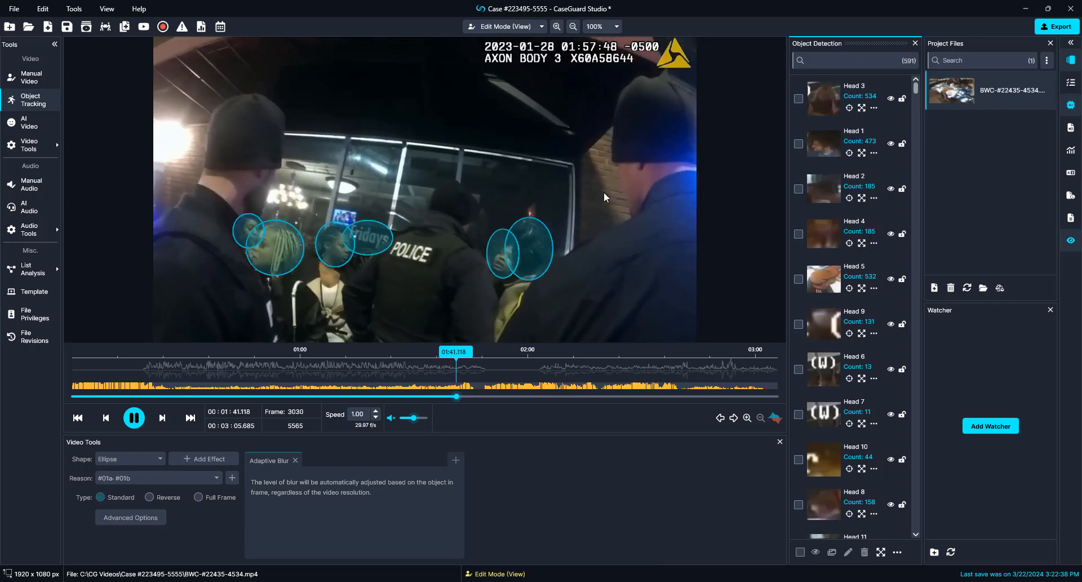
Step: Pause at the bar-entrance scene and step frame by frame back to frame 3065
{"action": "key", "text": "space"}
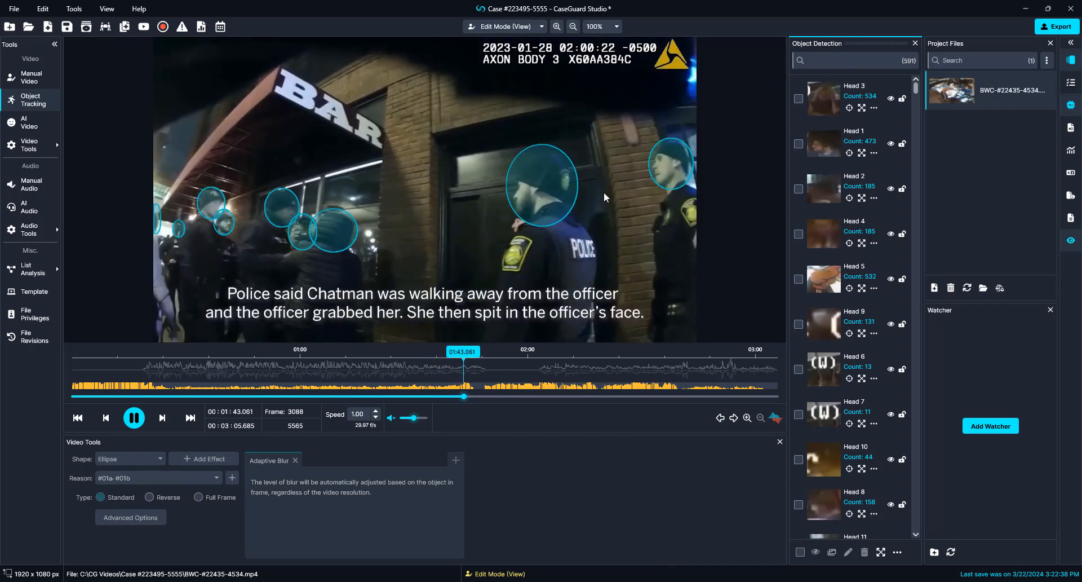
{"action": "key", "text": "Left"}
{"action": "key", "text": "Left"}
{"action": "key", "text": "Left"}
{"action": "key", "text": "Left"}
{"action": "key", "text": "Left"}
{"action": "key", "text": "Left"}
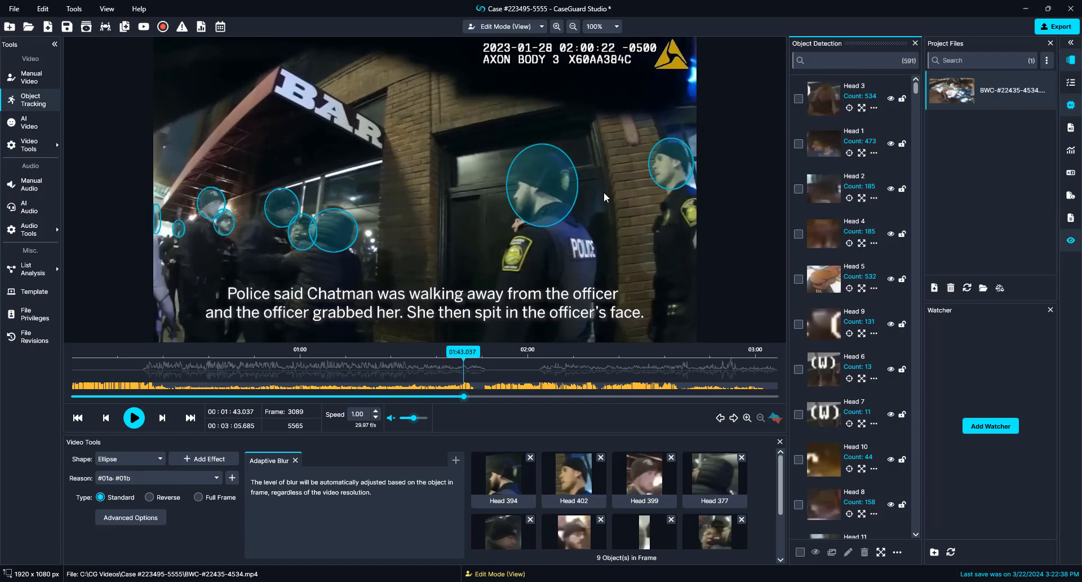
{"action": "key", "text": "Left"}
{"action": "key", "text": "Left"}
{"action": "key", "text": "Left"}
{"action": "key", "text": "Left"}
{"action": "key", "text": "Left"}
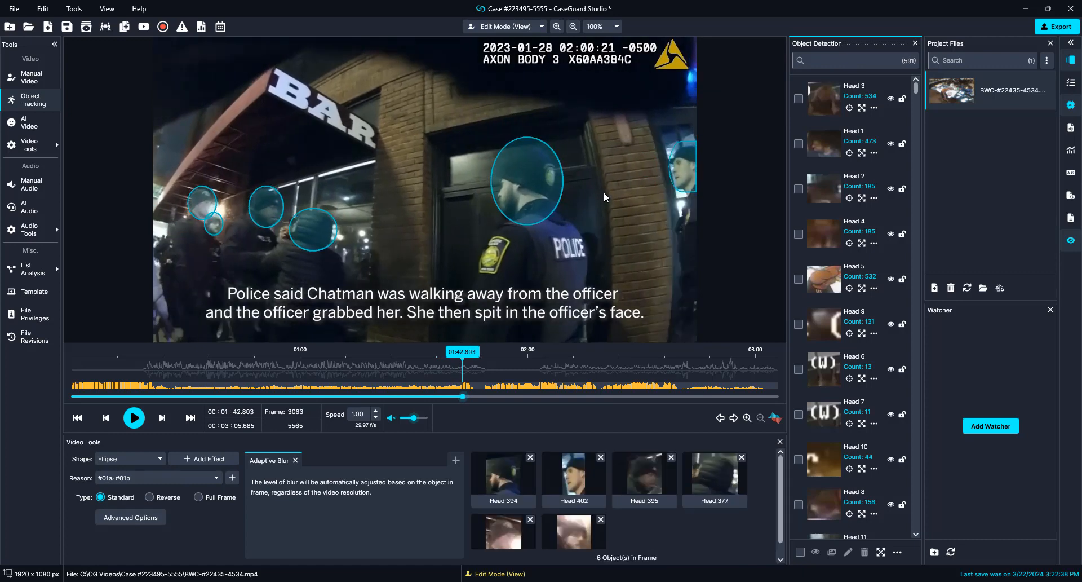
{"action": "key", "text": "Left"}
{"action": "key", "text": "Left"}
{"action": "key", "text": "Left"}
{"action": "key", "text": "Left"}
{"action": "key", "text": "Left"}
{"action": "key", "text": "Left"}
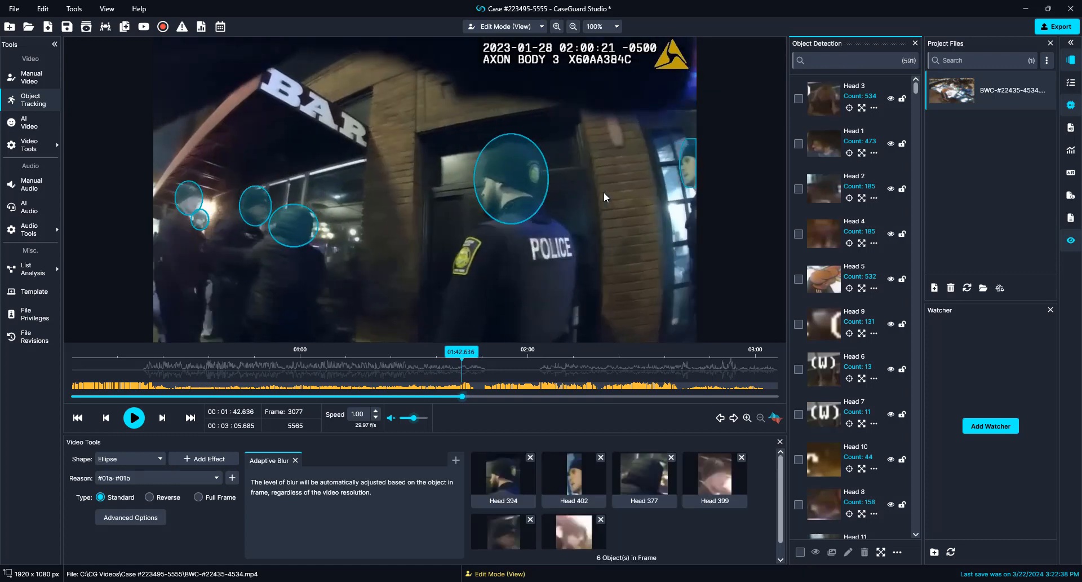
{"action": "key", "text": "Left"}
{"action": "key", "text": "Left"}
{"action": "key", "text": "Left"}
{"action": "key", "text": "Left"}
{"action": "key", "text": "Left"}
{"action": "key", "text": "Left"}
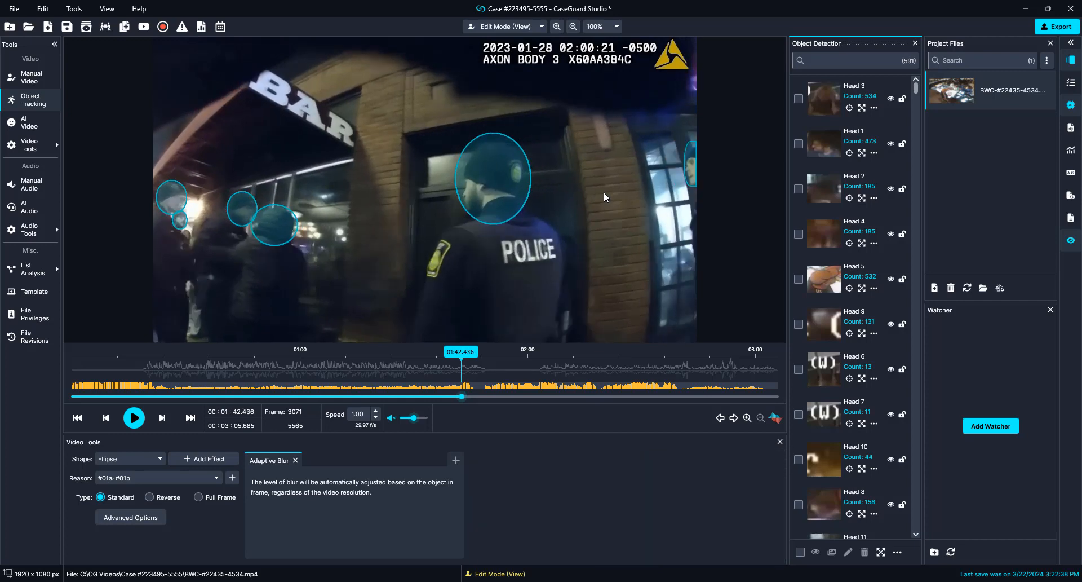
{"action": "key", "text": "Left"}
{"action": "key", "text": "Left"}
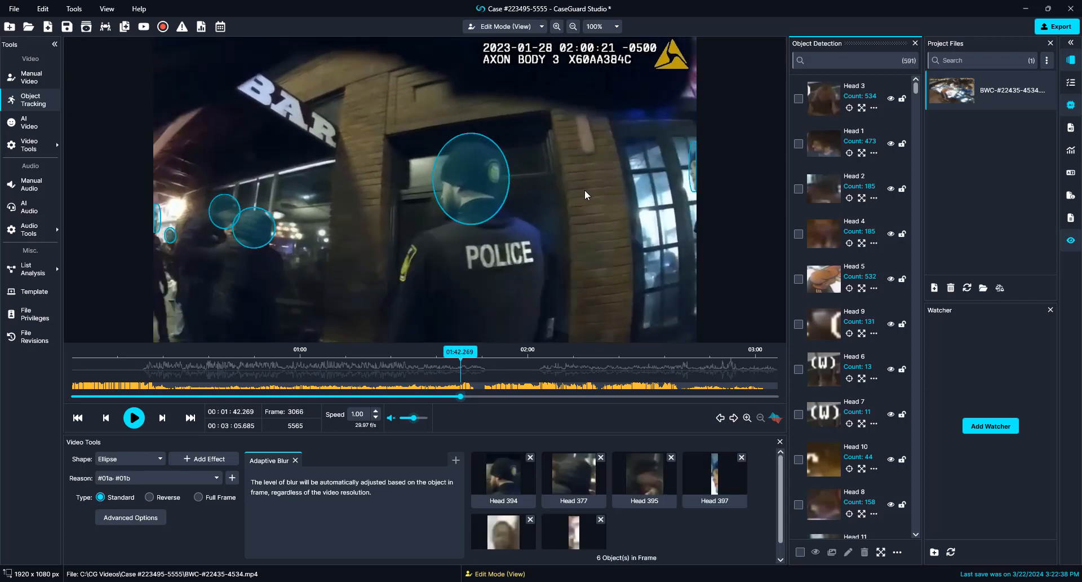
{"action": "key", "text": "Left"}
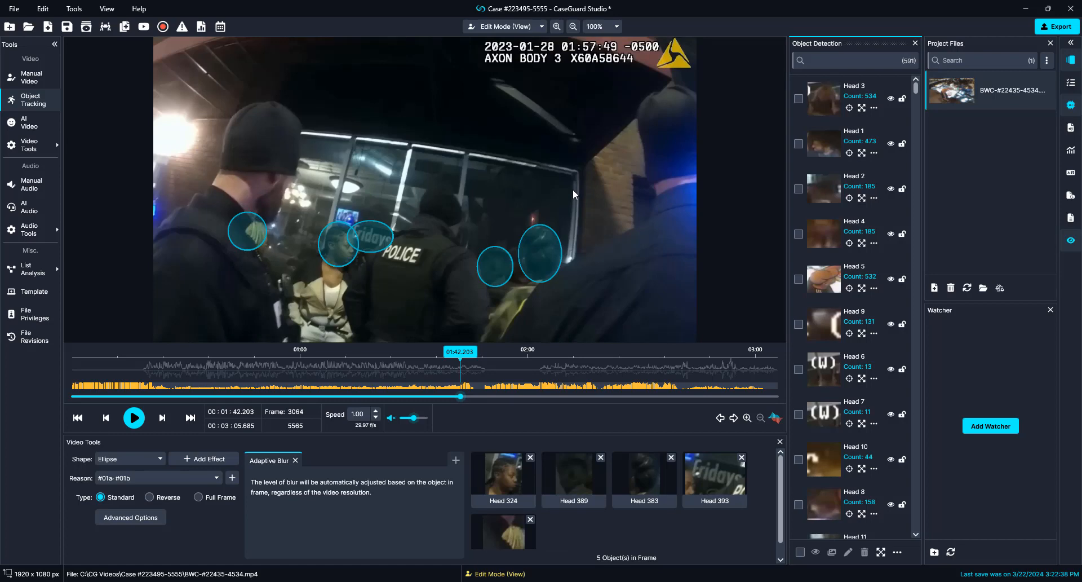
{"action": "key", "text": "Right"}
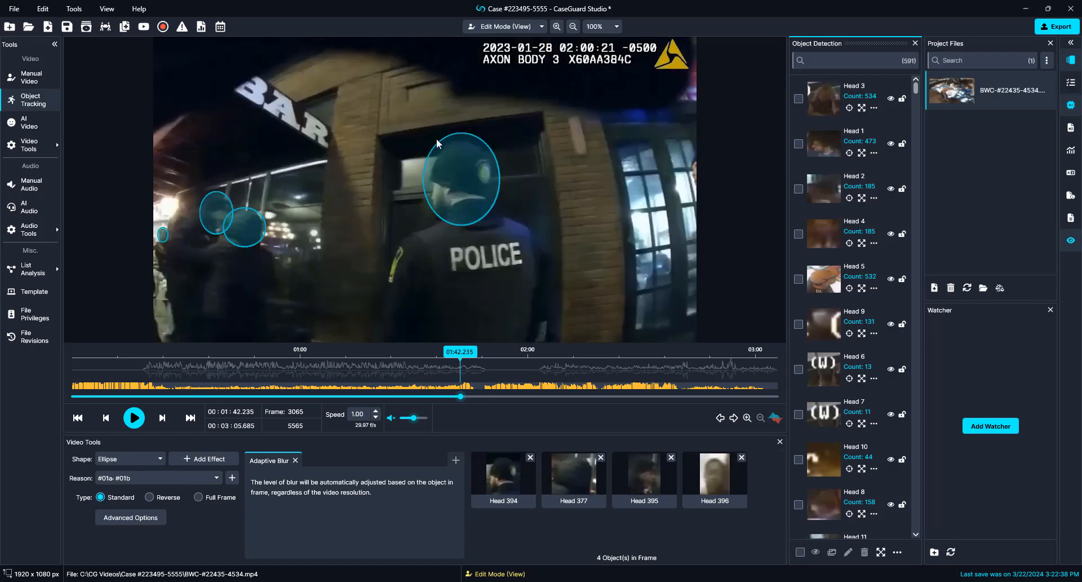
Step: Delete the doorway officer's Head 394 detection and disable the upper-left Head 395
{"action": "right_click", "coordinate": [449, 189]}
{"action": "left_click", "coordinate": [474, 386]}
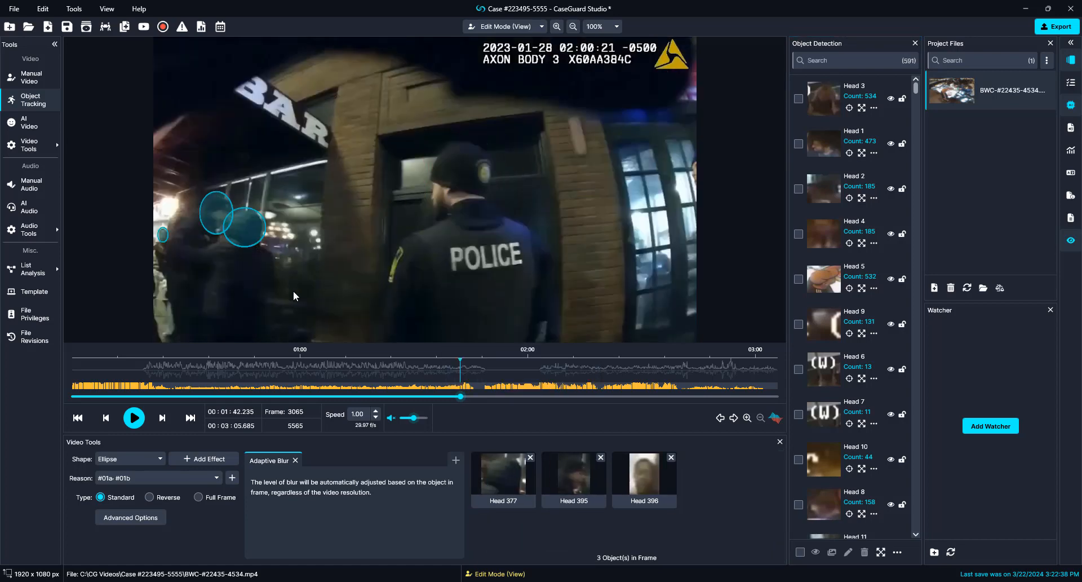
{"action": "right_click", "coordinate": [216, 210]}
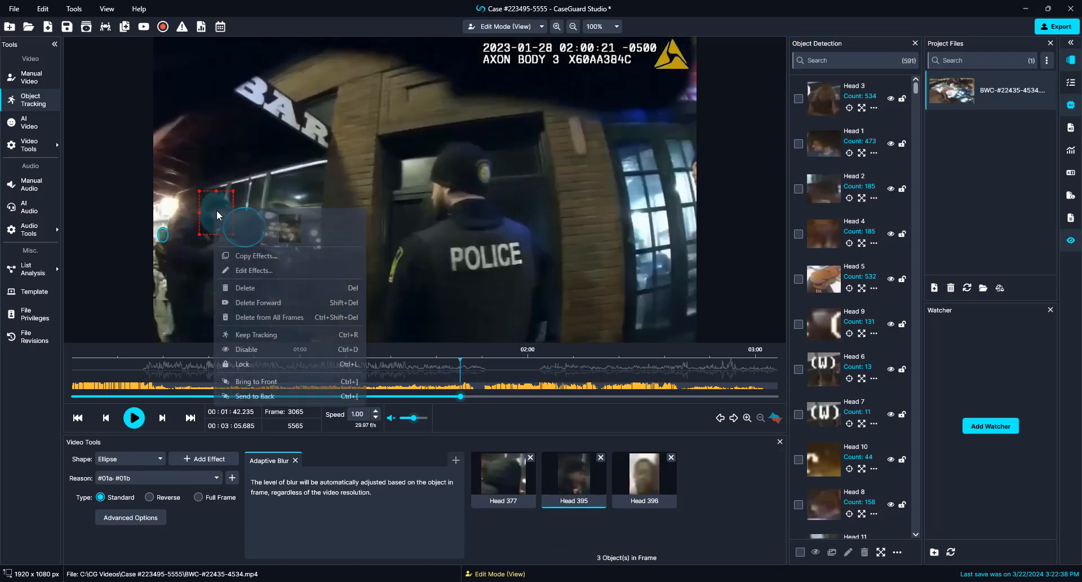
{"action": "left_click", "coordinate": [267, 349]}
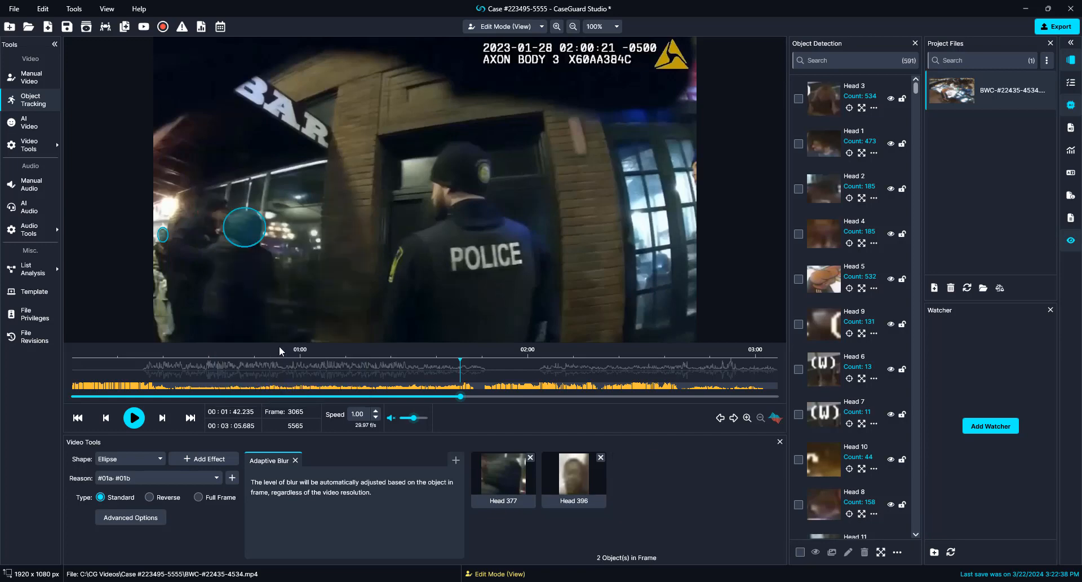
{"action": "key", "text": "Right"}
{"action": "key", "text": "Right"}
{"action": "key", "text": "Right"}
{"action": "key", "text": "Right"}
{"action": "key", "text": "Right"}
{"action": "key", "text": "Right"}
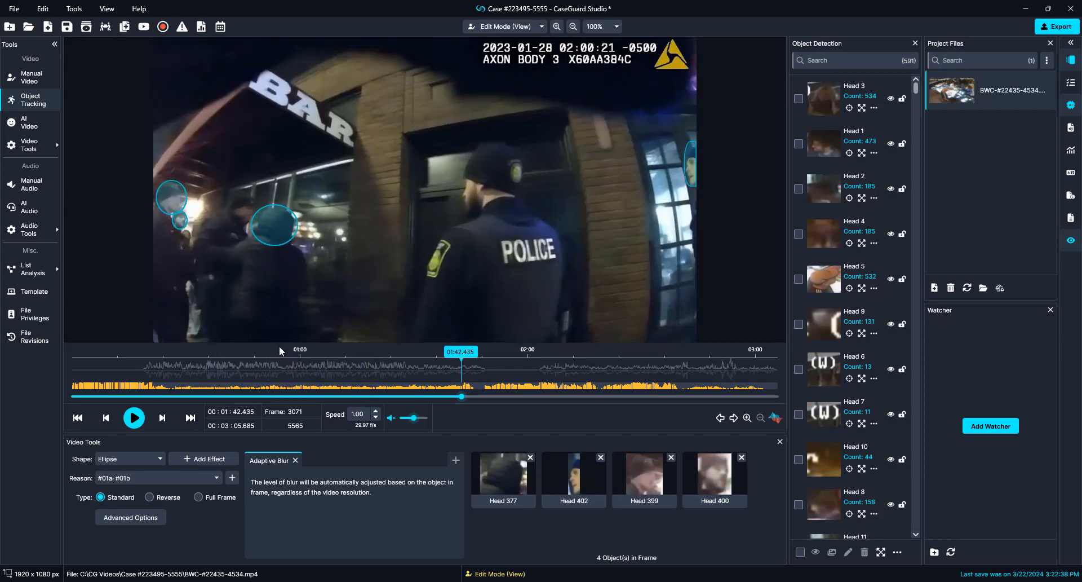
{"action": "key", "text": "Right"}
Step: Disable Head 402, remove Head 399, and delete Head 400 from this frame onward
{"action": "right_click", "coordinate": [697, 181]}
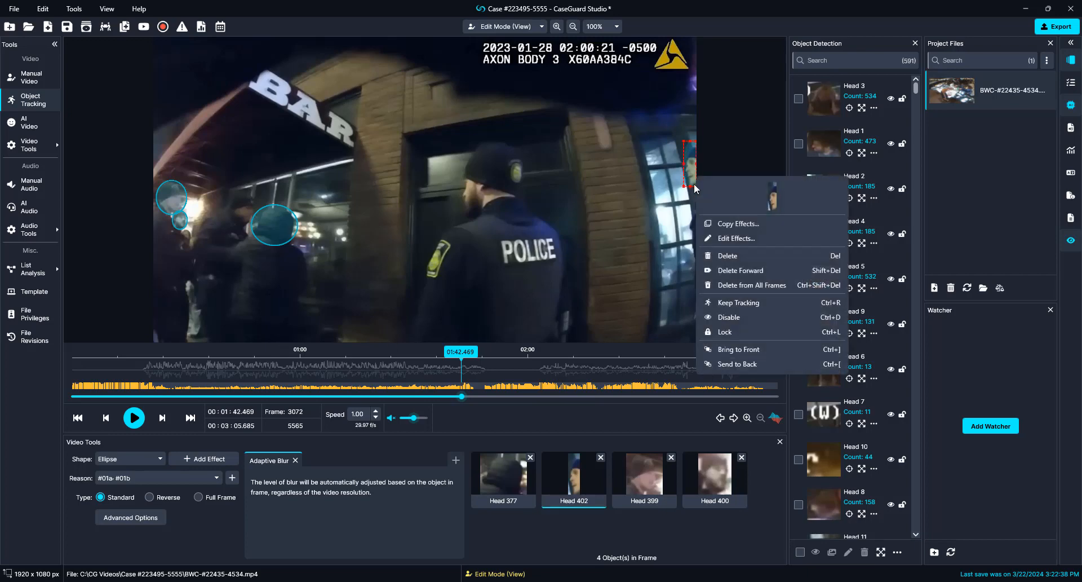
{"action": "left_click", "coordinate": [706, 320]}
{"action": "right_click", "coordinate": [169, 207]}
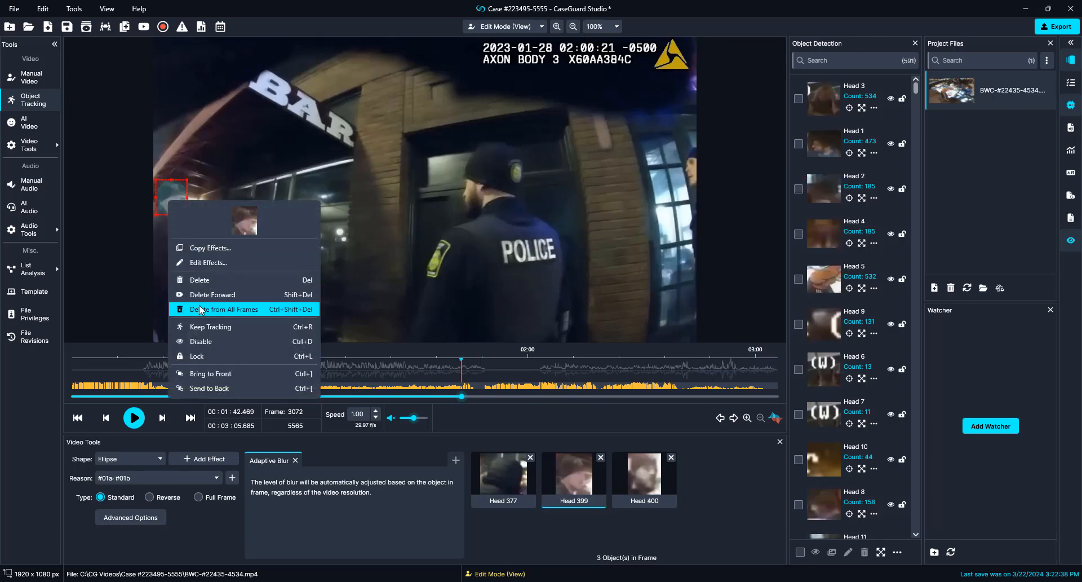
{"action": "left_click", "coordinate": [192, 341]}
{"action": "right_click", "coordinate": [180, 221]}
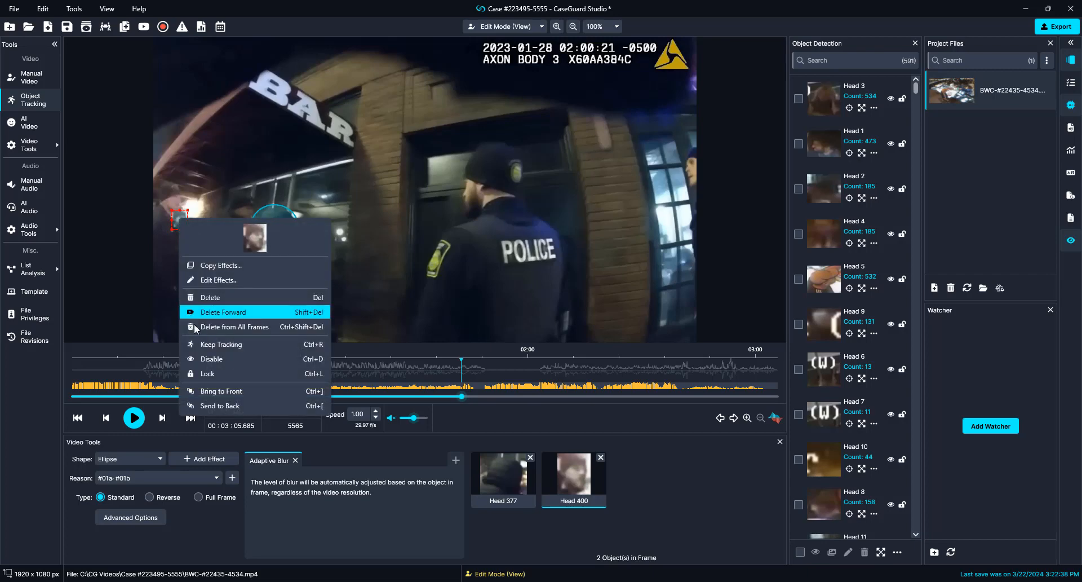
{"action": "left_click", "coordinate": [330, 340]}
Step: Step a few frames ahead and delete Head 403 from that frame onward
{"action": "key", "text": "Right"}
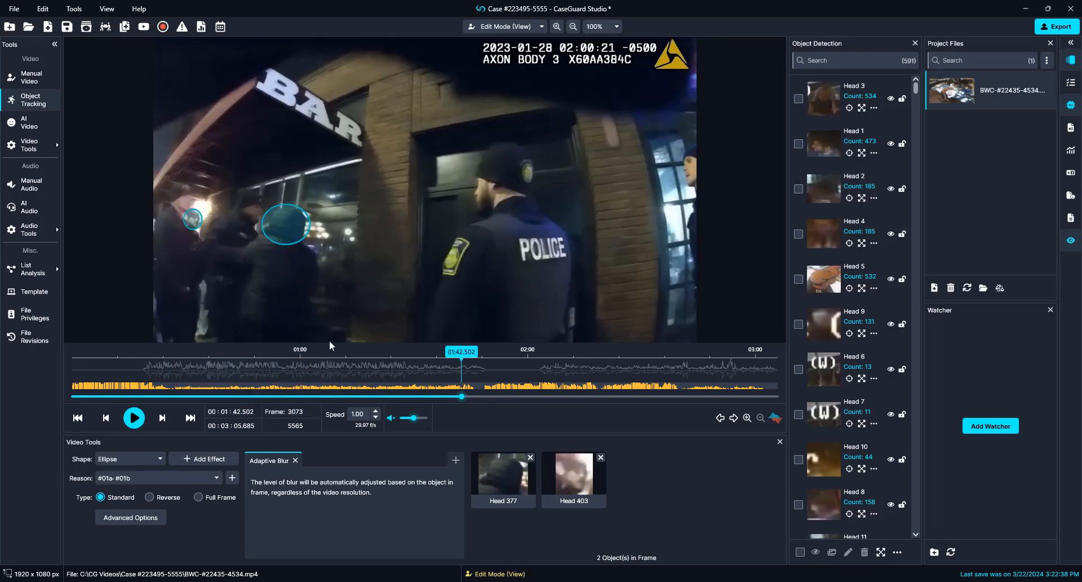
{"action": "key", "text": "Right"}
{"action": "key", "text": "Right"}
{"action": "key", "text": "Left"}
{"action": "key", "text": "Left"}
{"action": "right_click", "coordinate": [190, 215]}
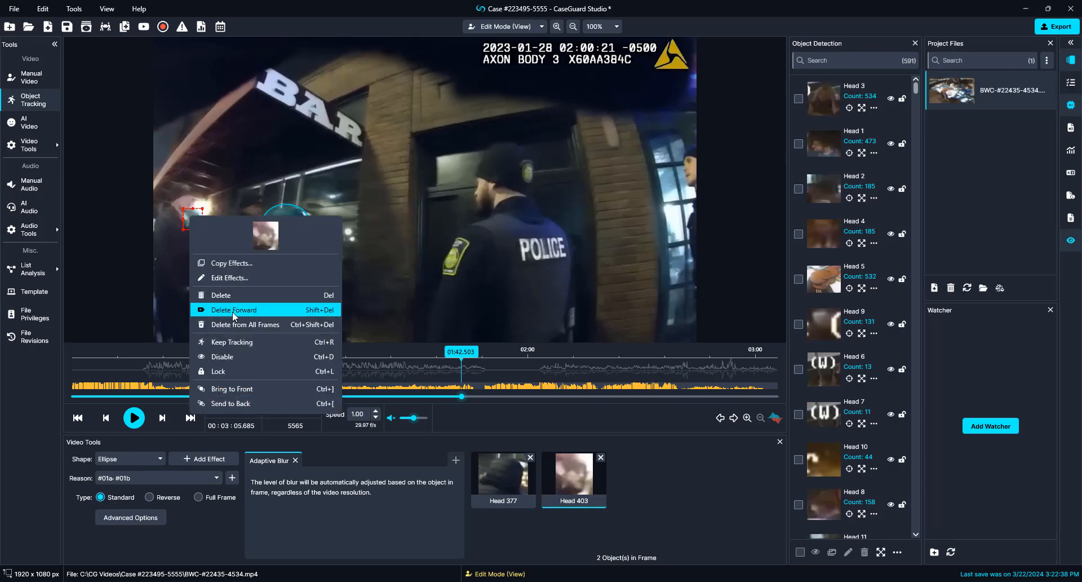
{"action": "left_click", "coordinate": [332, 338]}
{"action": "key", "text": "Right"}
{"action": "key", "text": "Right"}
{"action": "key", "text": "Right"}
{"action": "key", "text": "Right"}
{"action": "key", "text": "Right"}
{"action": "key", "text": "Right"}
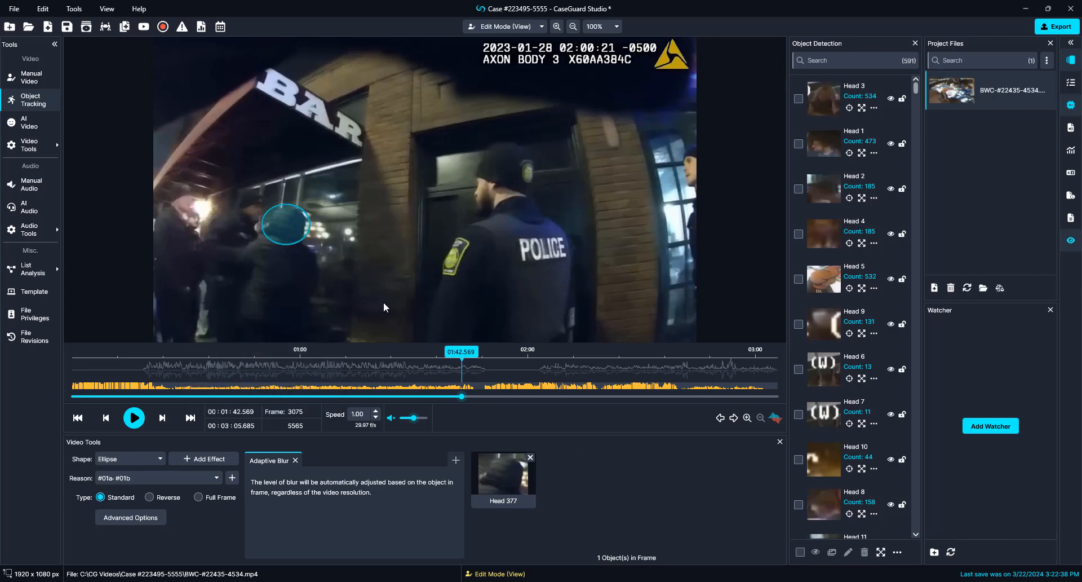
{"action": "key", "text": "Right"}
{"action": "key", "text": "Right"}
{"action": "key", "text": "Right"}
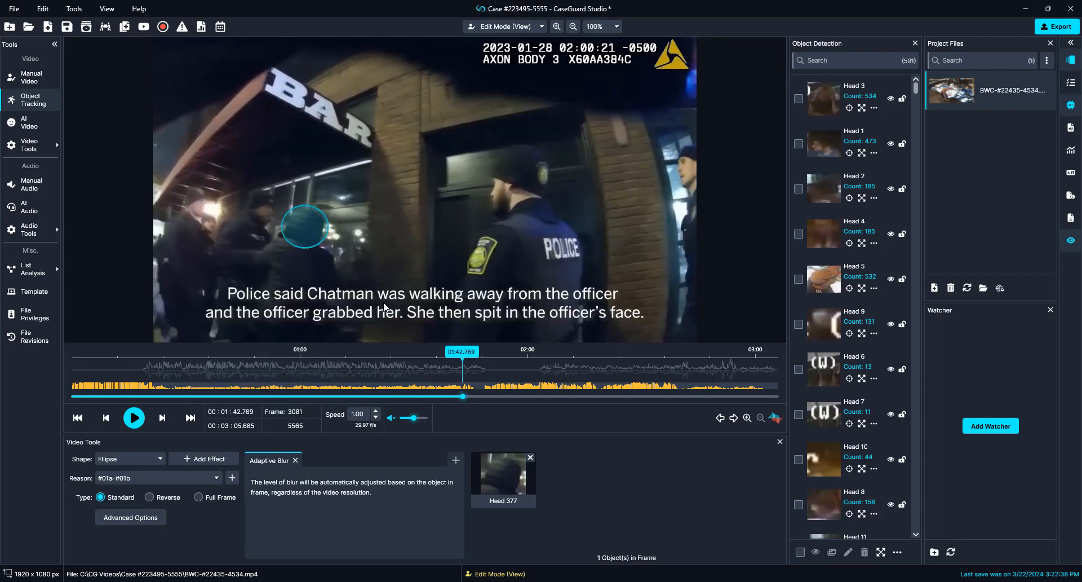
Step: Disable the Head 408 detection sitting on a hand
{"action": "key", "text": "Right"}
{"action": "key", "text": "Right"}
{"action": "key", "text": "Right"}
{"action": "key", "text": "Right"}
{"action": "key", "text": "Right"}
{"action": "key", "text": "Right"}
{"action": "key", "text": "Right"}
{"action": "key", "text": "Right"}
{"action": "key", "text": "Right"}
{"action": "key", "text": "Right"}
{"action": "key", "text": "Right"}
{"action": "key", "text": "Right"}
{"action": "key", "text": "Right"}
{"action": "key", "text": "Right"}
{"action": "key", "text": "Right"}
{"action": "key", "text": "Right"}
{"action": "key", "text": "Right"}
{"action": "key", "text": "Right"}
{"action": "key", "text": "Right"}
{"action": "key", "text": "Right"}
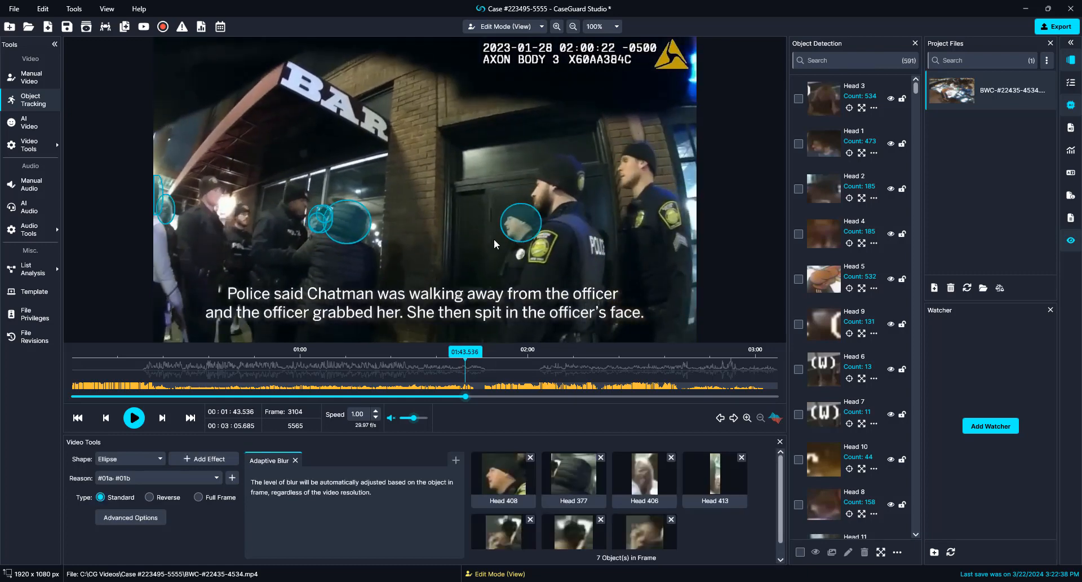
{"action": "right_click", "coordinate": [514, 229]}
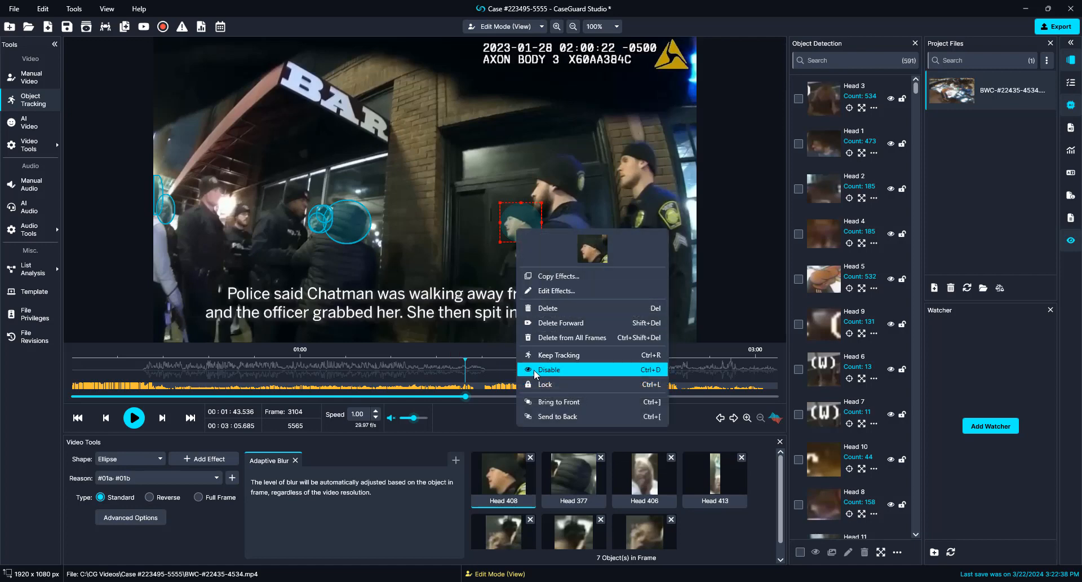
{"action": "left_click", "coordinate": [517, 369]}
{"action": "key", "text": "Right"}
{"action": "key", "text": "Right"}
{"action": "key", "text": "Right"}
{"action": "key", "text": "Right"}
{"action": "key", "text": "Right"}
{"action": "key", "text": "Right"}
{"action": "key", "text": "Right"}
{"action": "key", "text": "Right"}
{"action": "key", "text": "Right"}
{"action": "key", "text": "Right"}
{"action": "key", "text": "Right"}
{"action": "key", "text": "Right"}
{"action": "key", "text": "Right"}
{"action": "key", "text": "Right"}
{"action": "key", "text": "Right"}
{"action": "key", "text": "Right"}
{"action": "key", "text": "Right"}
{"action": "key", "text": "Right"}
{"action": "key", "text": "Right"}
{"action": "key", "text": "Right"}
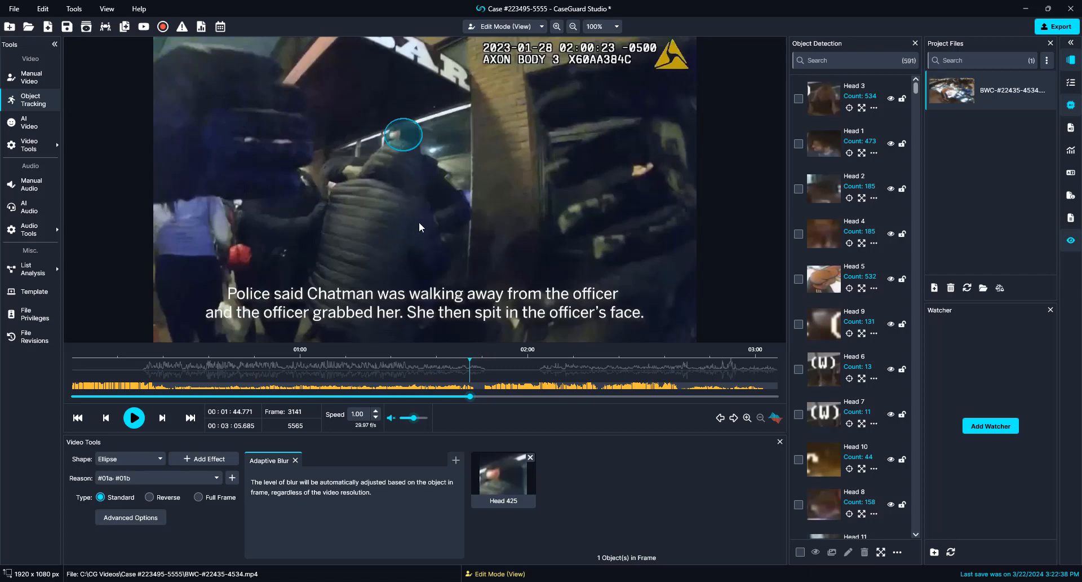
{"action": "key", "text": "Right"}
{"action": "key", "text": "Right"}
{"action": "key", "text": "Right"}
{"action": "key", "text": "Right"}
{"action": "key", "text": "Right"}
{"action": "key", "text": "Right"}
{"action": "key", "text": "Right"}
{"action": "key", "text": "Right"}
{"action": "key", "text": "Right"}
{"action": "key", "text": "Right"}
{"action": "key", "text": "Right"}
{"action": "key", "text": "Right"}
{"action": "key", "text": "Right"}
{"action": "key", "text": "Right"}
{"action": "key", "text": "Right"}
{"action": "key", "text": "Right"}
{"action": "key", "text": "Right"}
{"action": "key", "text": "Right"}
{"action": "key", "text": "Right"}
{"action": "key", "text": "Right"}
Step: Remove the Head 428 blur on the officer's head and disable Head 426 on the camera logo
{"action": "key", "text": "Left"}
{"action": "key", "text": "Left"}
{"action": "key", "text": "Left"}
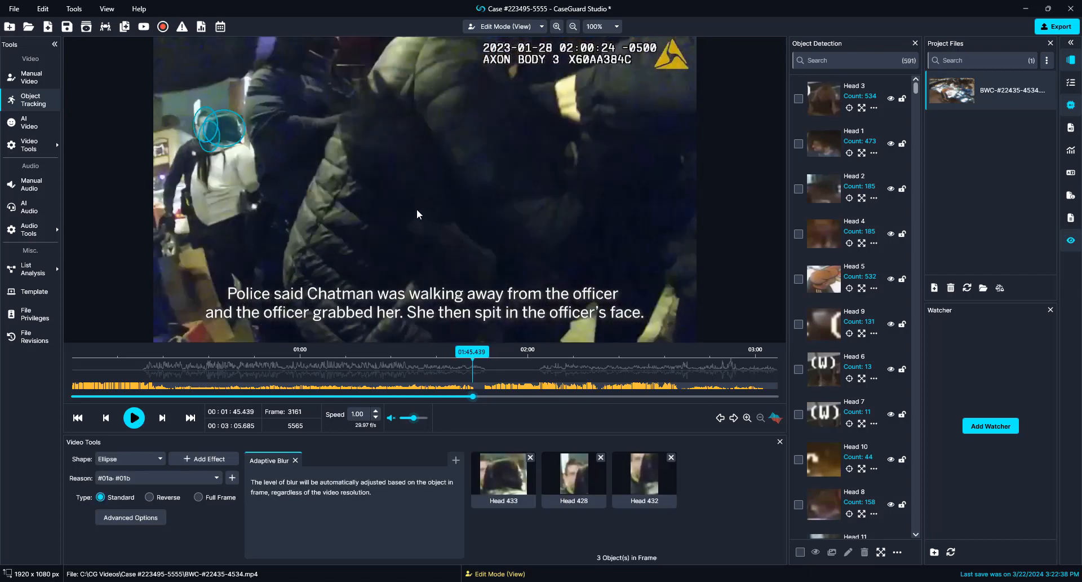
{"action": "key", "text": "Left"}
{"action": "key", "text": "Left"}
{"action": "key", "text": "Left"}
{"action": "key", "text": "Left"}
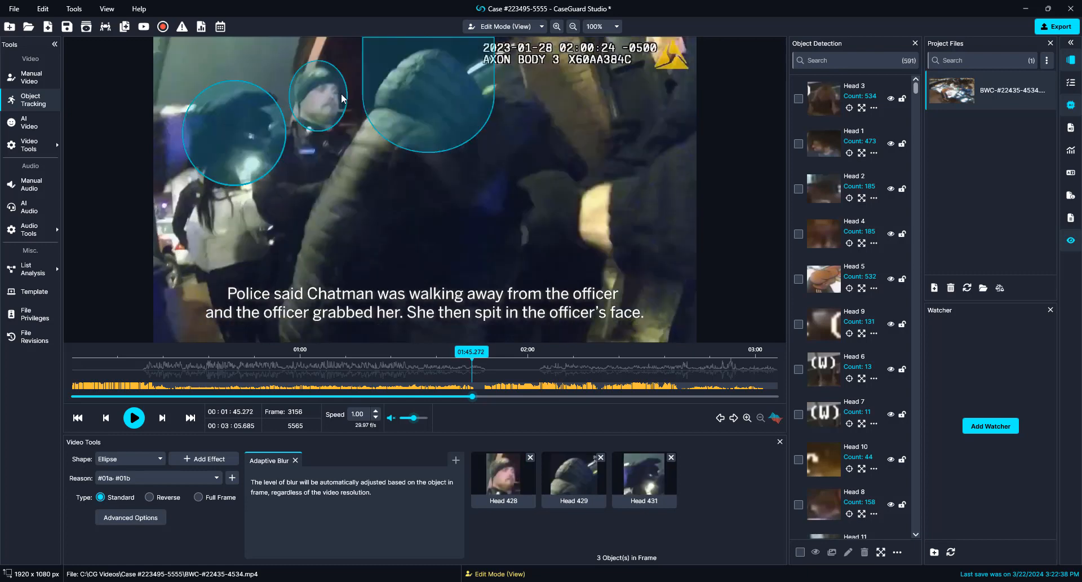
{"action": "left_click", "coordinate": [306, 110]}
{"action": "right_click", "coordinate": [306, 111]}
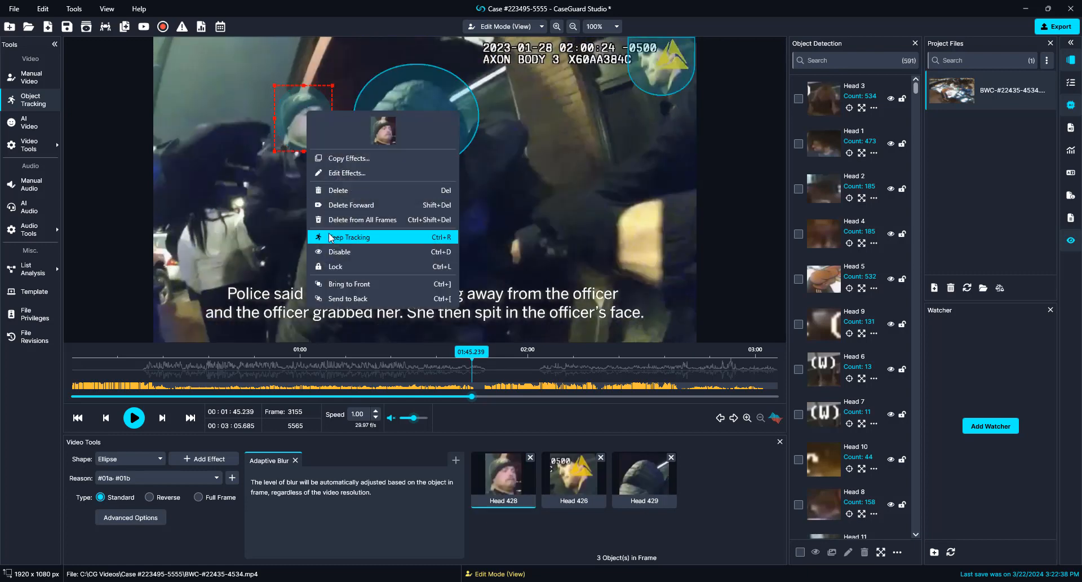
{"action": "left_click", "coordinate": [338, 250]}
{"action": "right_click", "coordinate": [655, 64]}
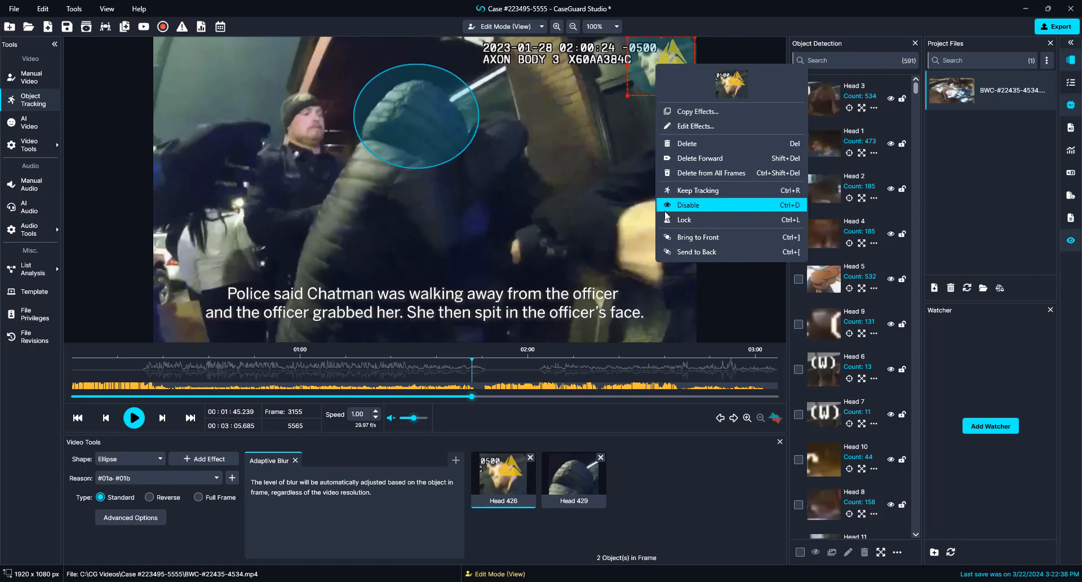
{"action": "left_click", "coordinate": [667, 206]}
{"action": "key", "text": "space"}
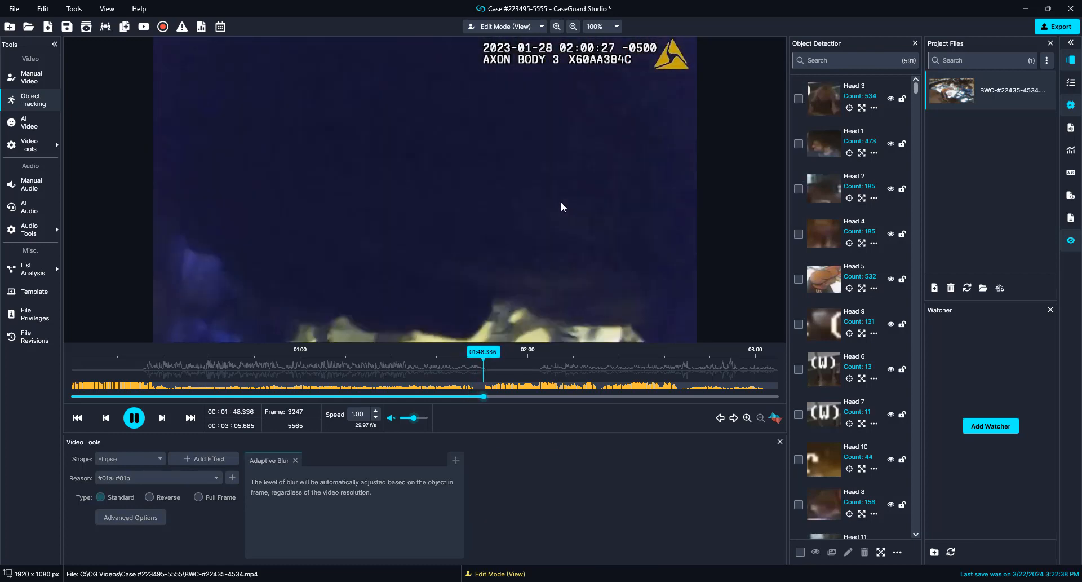
Step: At 01:49.442, delete Head 437 and the small head detection, and disable Head 436
{"action": "key", "text": "space"}
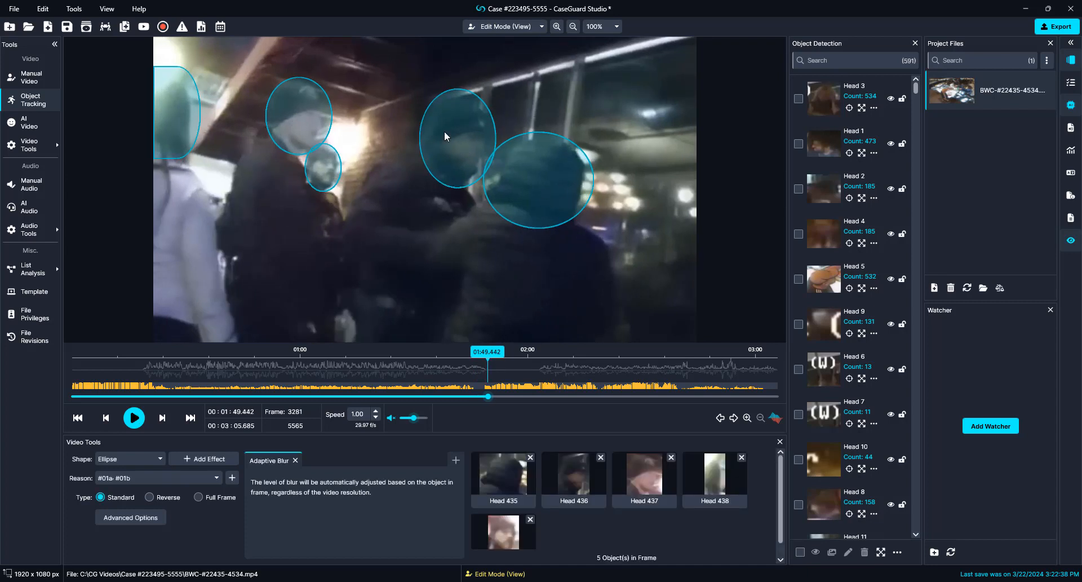
{"action": "right_click", "coordinate": [305, 126]}
{"action": "left_click", "coordinate": [349, 268]}
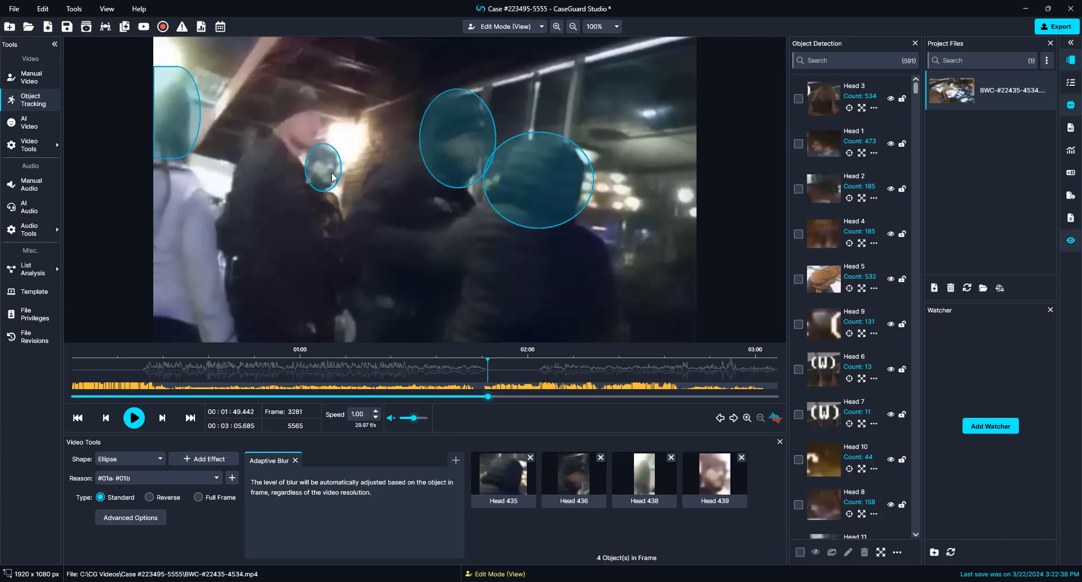
{"action": "right_click", "coordinate": [332, 177]}
{"action": "left_click", "coordinate": [412, 256]}
{"action": "right_click", "coordinate": [454, 119]}
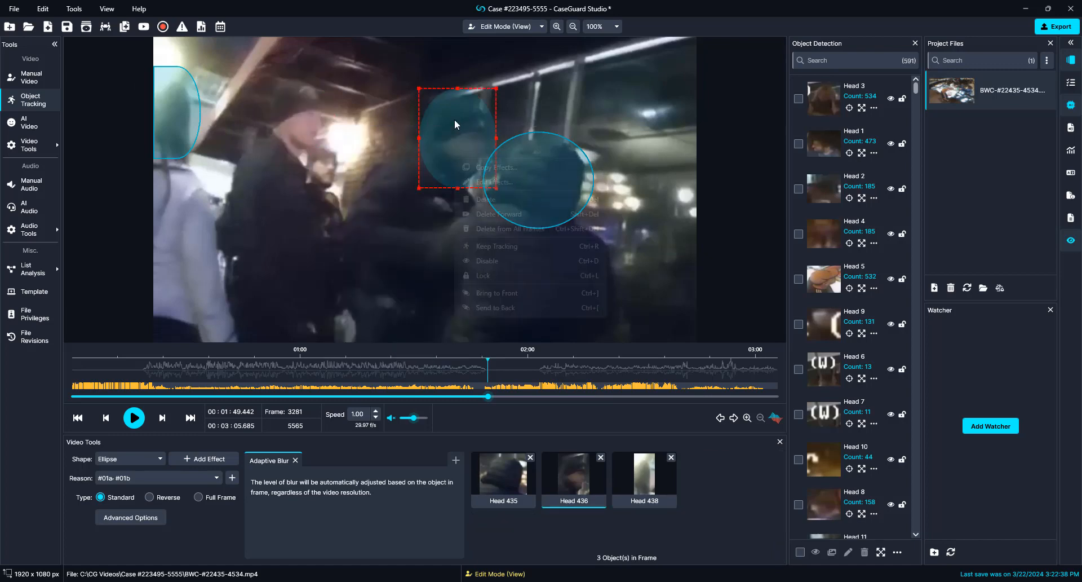
{"action": "left_click", "coordinate": [490, 260]}
Step: Play the footage onward past 01:53, pausing briefly at 01:53.480 to review
{"action": "key", "text": "space"}
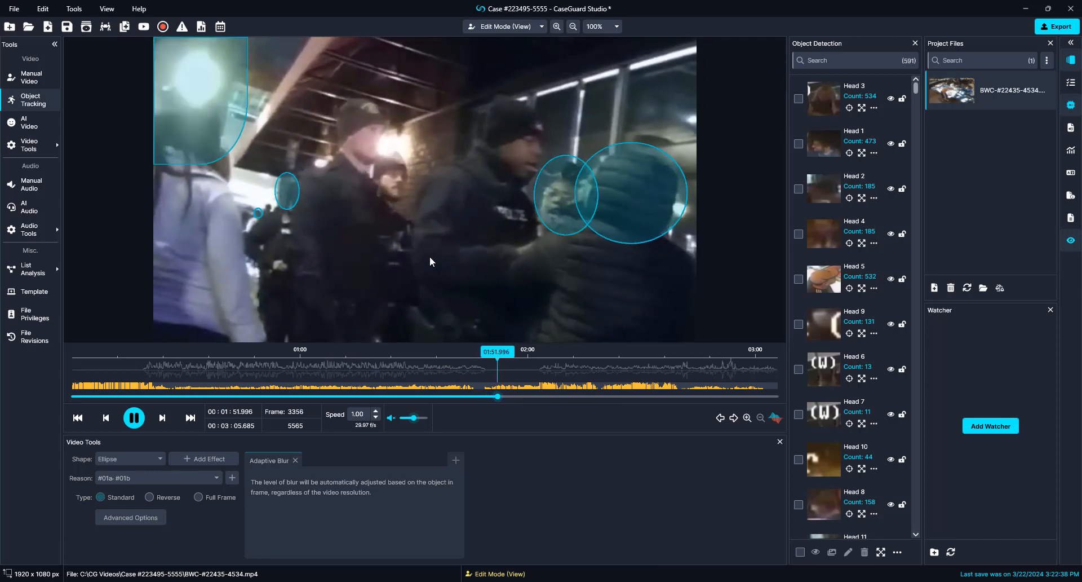
{"action": "key", "text": "space"}
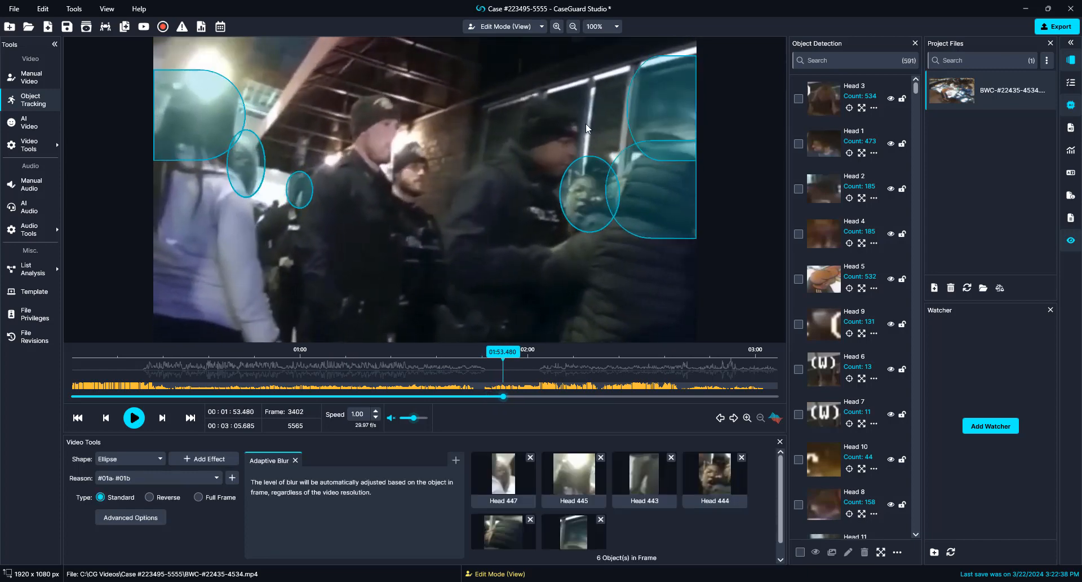
{"action": "key", "text": "space"}
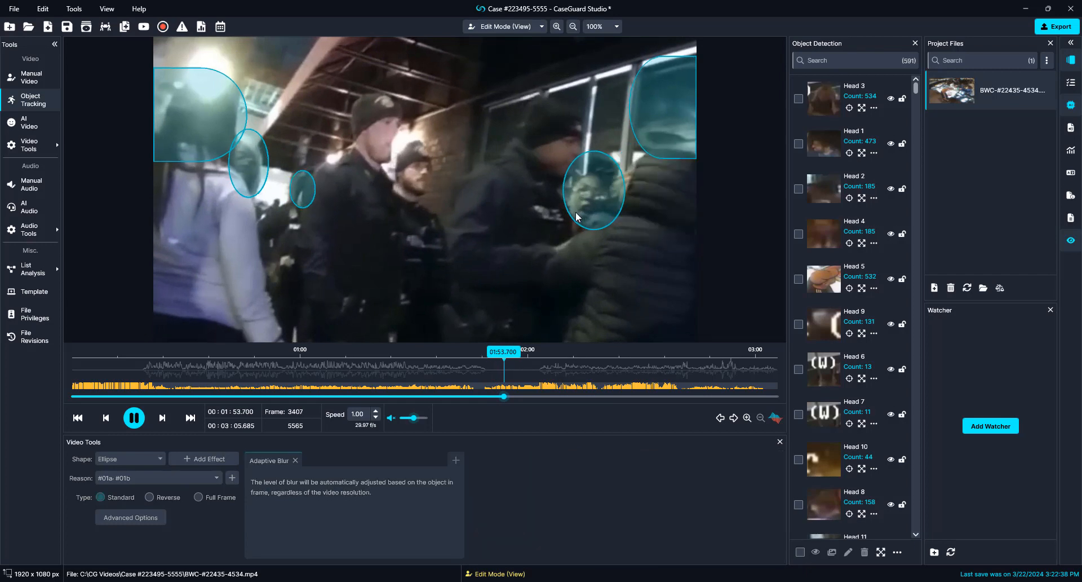
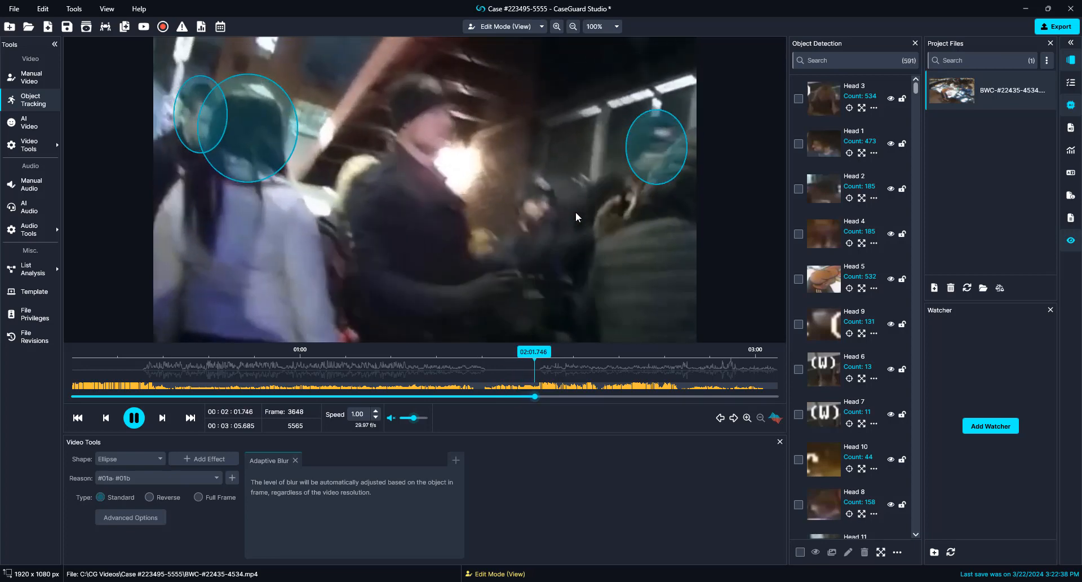
Step: At 02:02.622 (frame 3676), remove the Head 465 blur ellipse, then resume playback
{"action": "key", "text": "space"}
{"action": "left_click", "coordinate": [588, 198]}
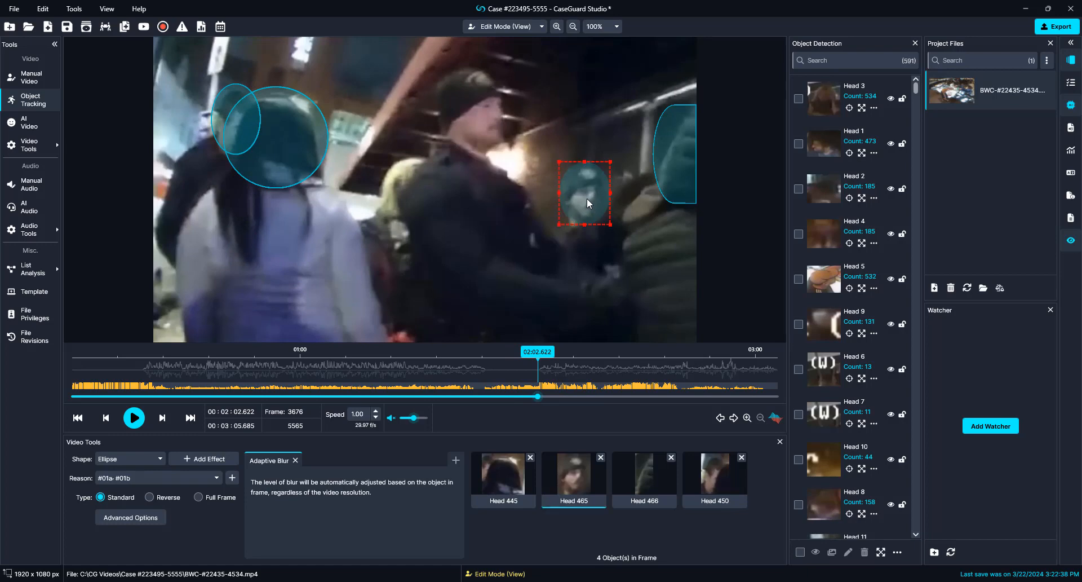
{"action": "right_click", "coordinate": [587, 199]}
{"action": "left_click", "coordinate": [620, 338]}
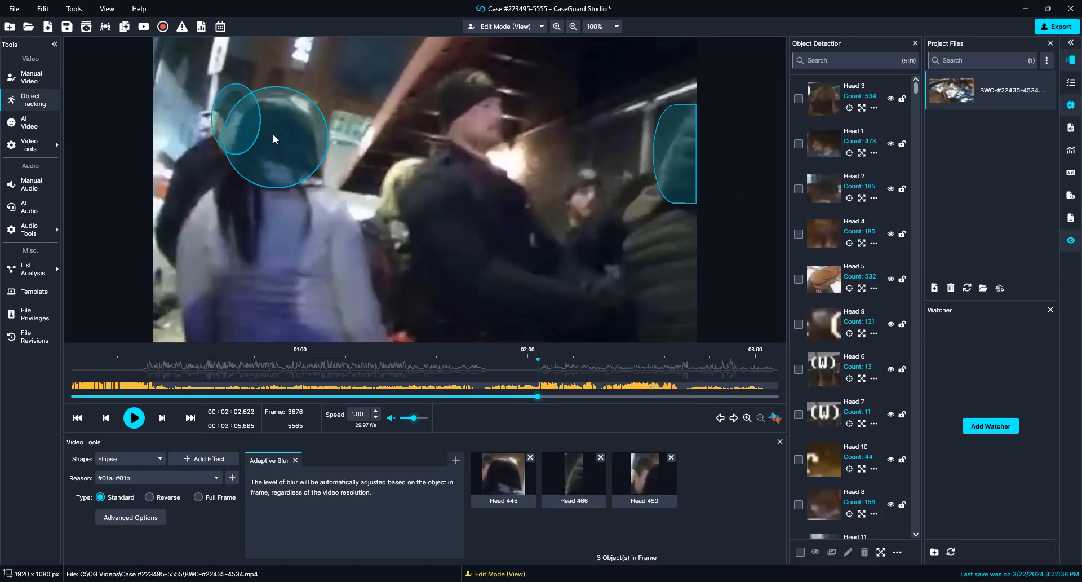
{"action": "key", "text": "space"}
{"action": "key", "text": "space"}
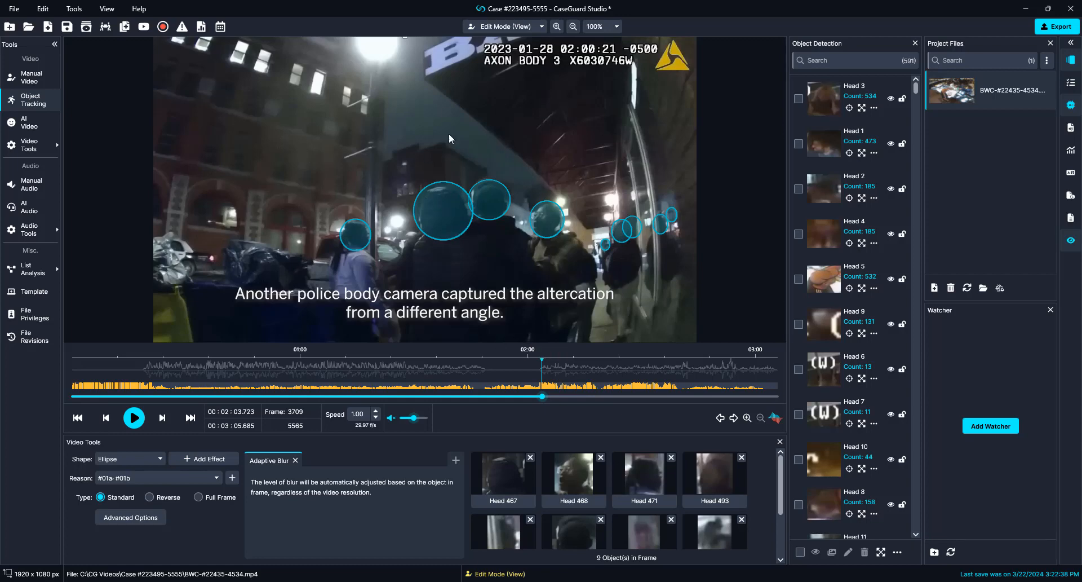
Step: Remove Head 474 at frame 3795, Head 534 at 02:07.293 and Head 571 at 02:08.027
{"action": "key", "text": "space"}
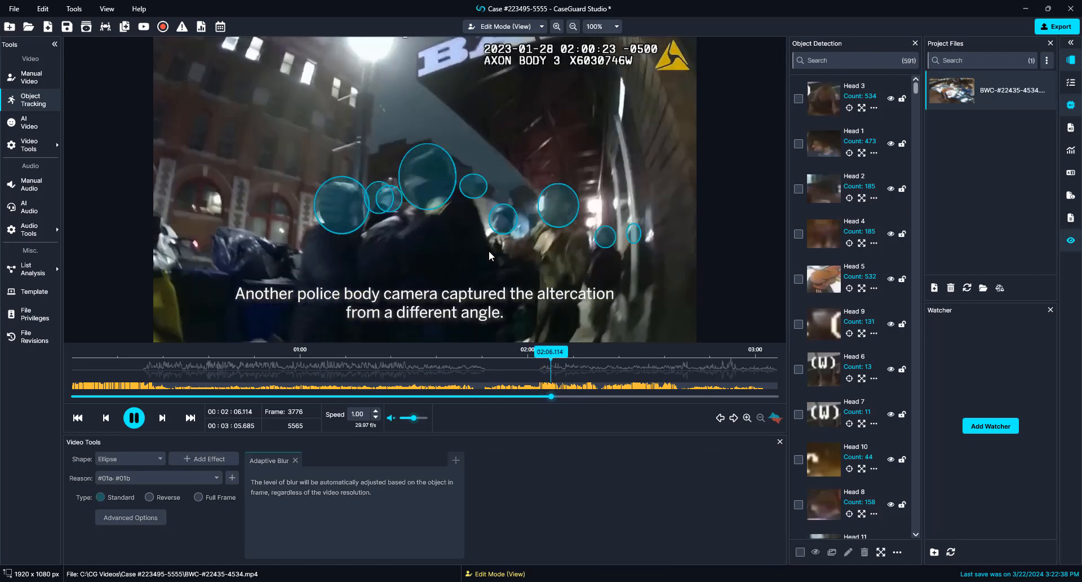
{"action": "key", "text": "space"}
{"action": "right_click", "coordinate": [433, 213]}
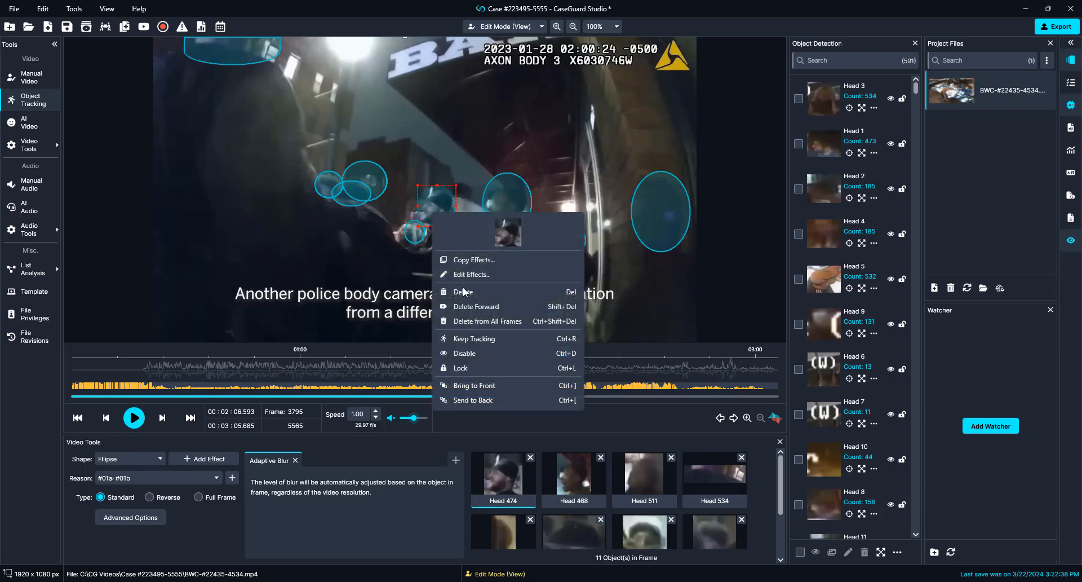
{"action": "left_click", "coordinate": [450, 345]}
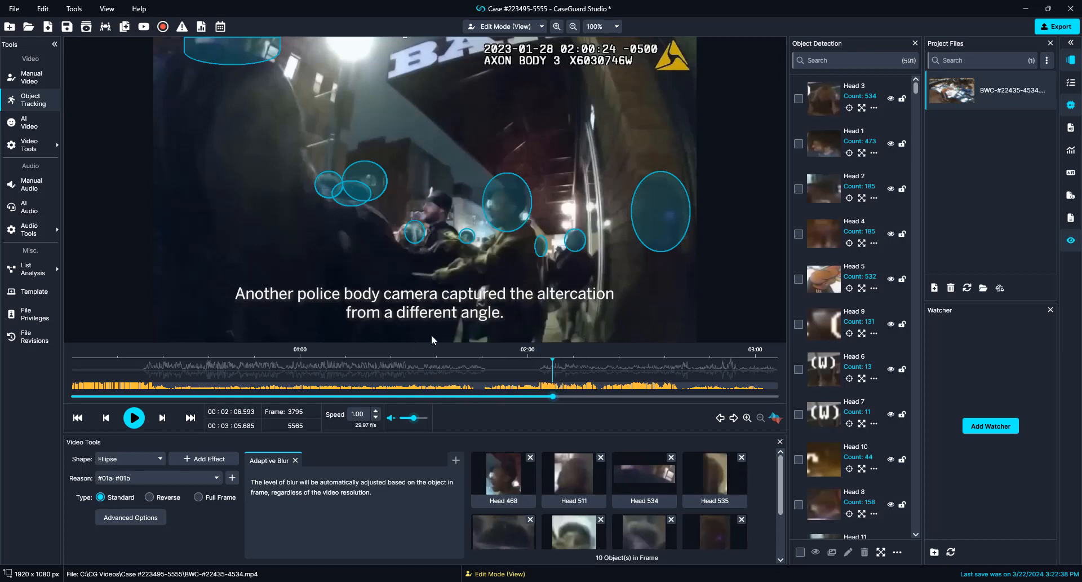
{"action": "key", "text": "space"}
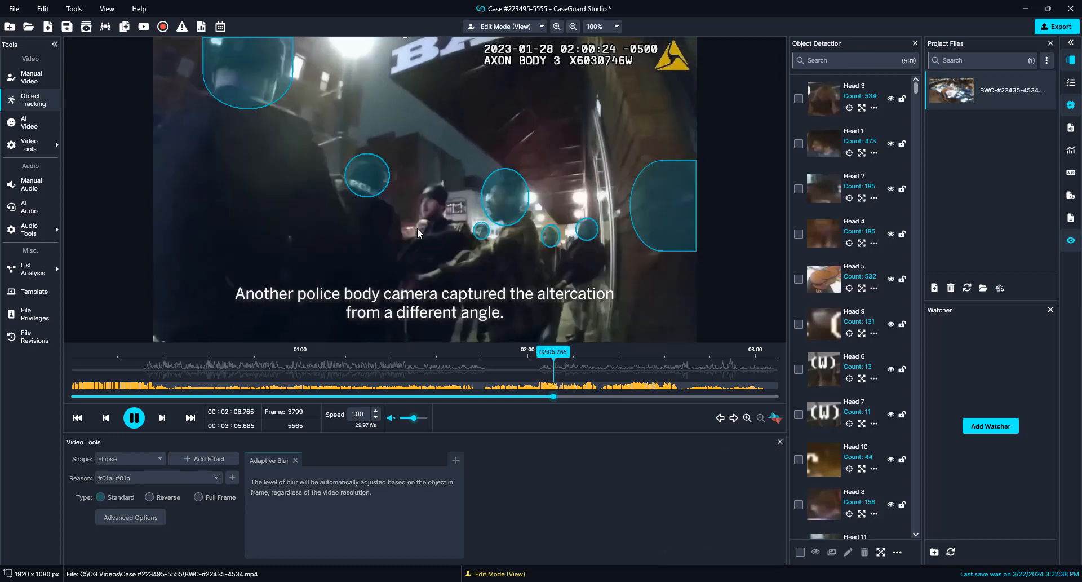
{"action": "key", "text": "space"}
{"action": "right_click", "coordinate": [273, 109]}
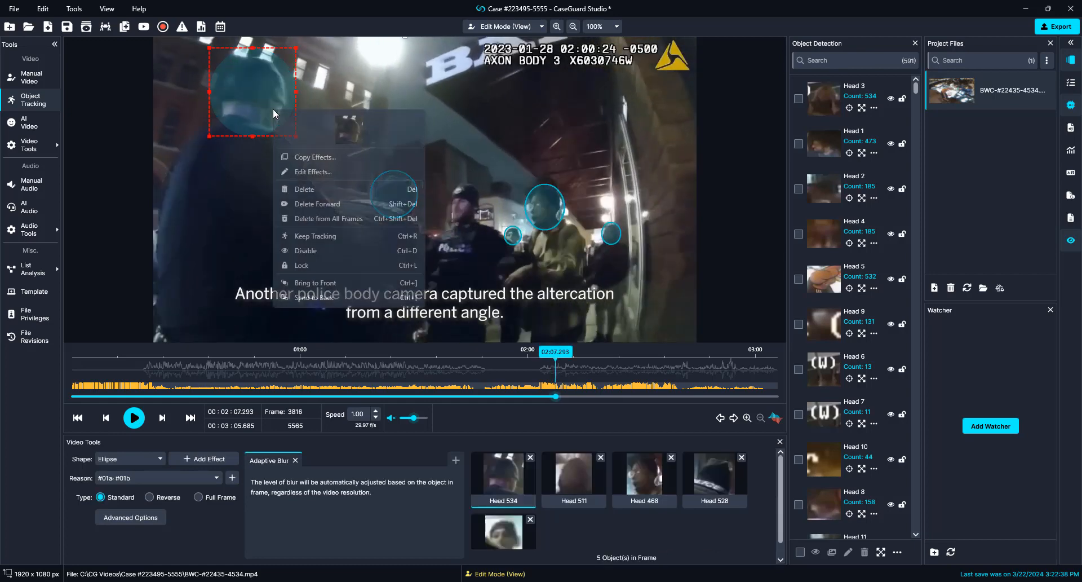
{"action": "left_click", "coordinate": [316, 247]}
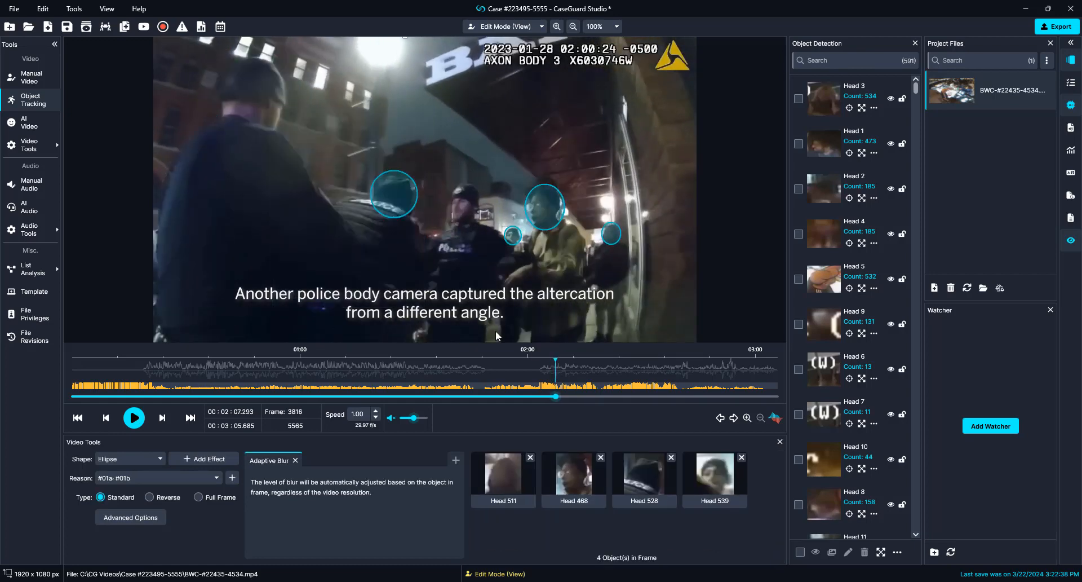
{"action": "key", "text": "space"}
{"action": "key", "text": "space"}
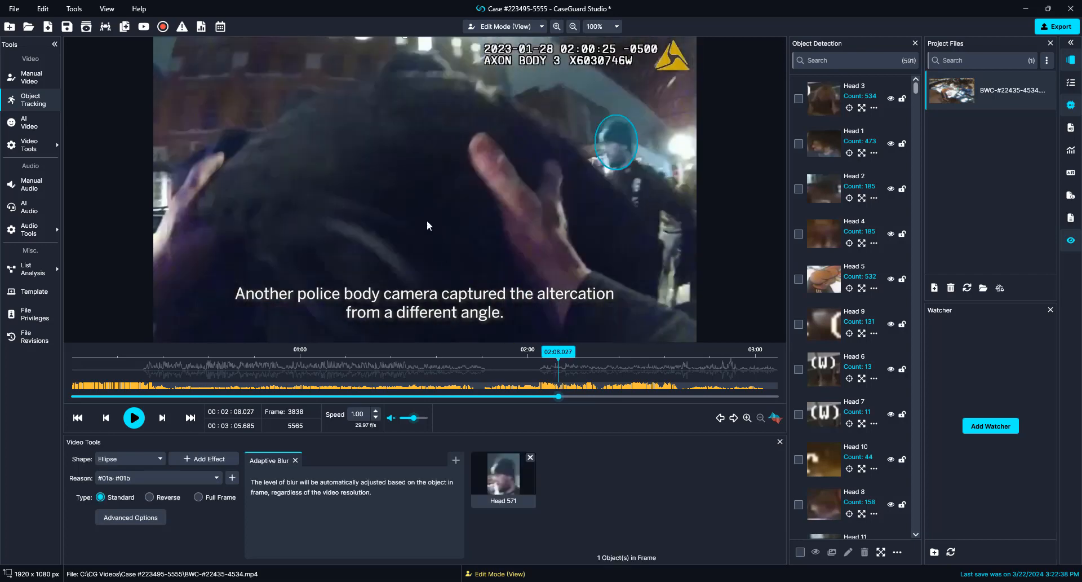
{"action": "right_click", "coordinate": [609, 143]}
{"action": "left_click", "coordinate": [635, 286]}
{"action": "key", "text": "space"}
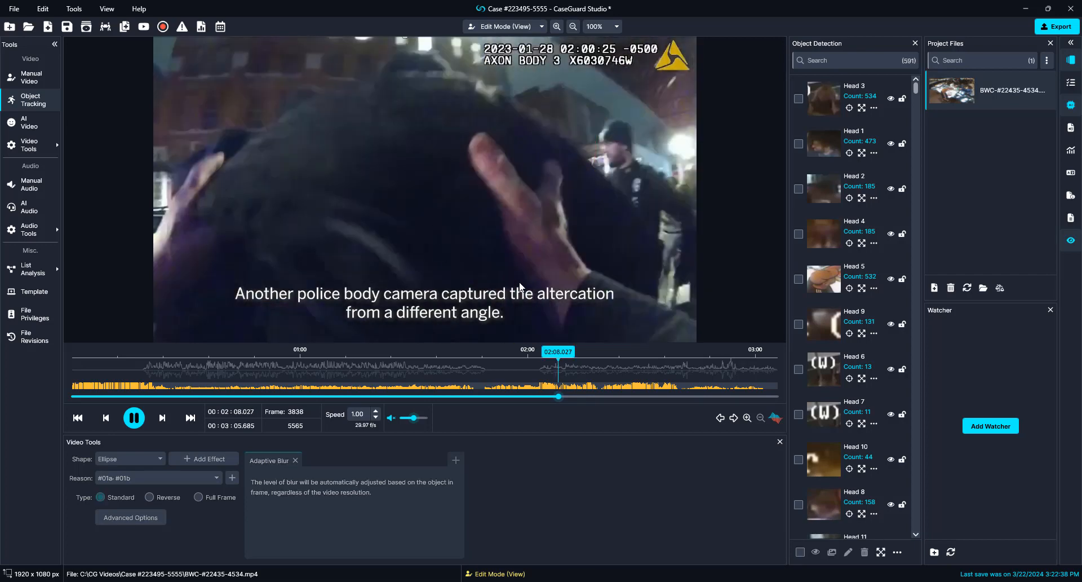
Step: At 02:09.362, disable the Head 599, Head 586, Head 581 and Head 591 blurs
{"action": "key", "text": "space"}
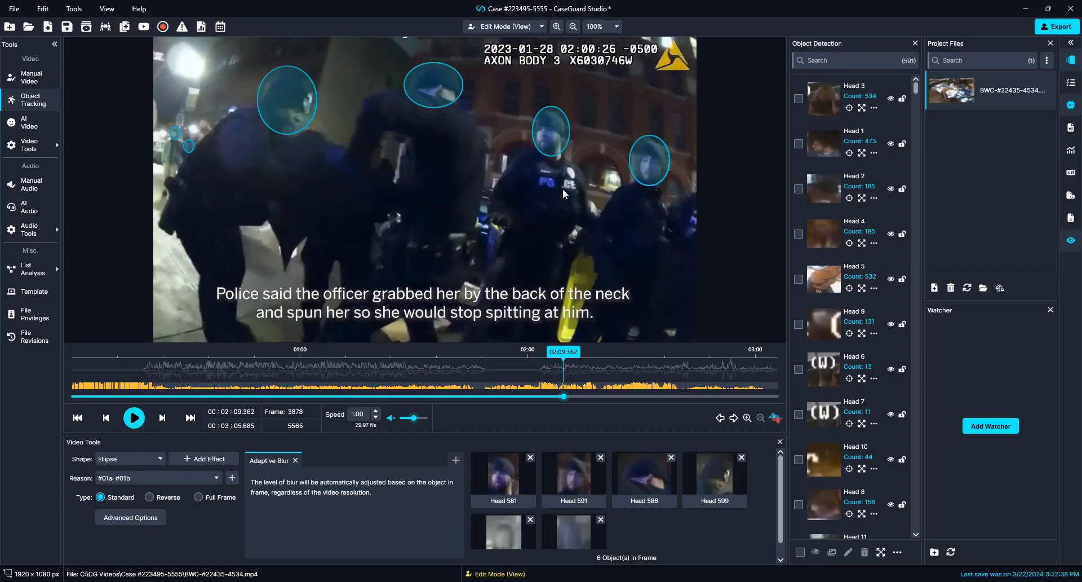
{"action": "right_click", "coordinate": [278, 110]}
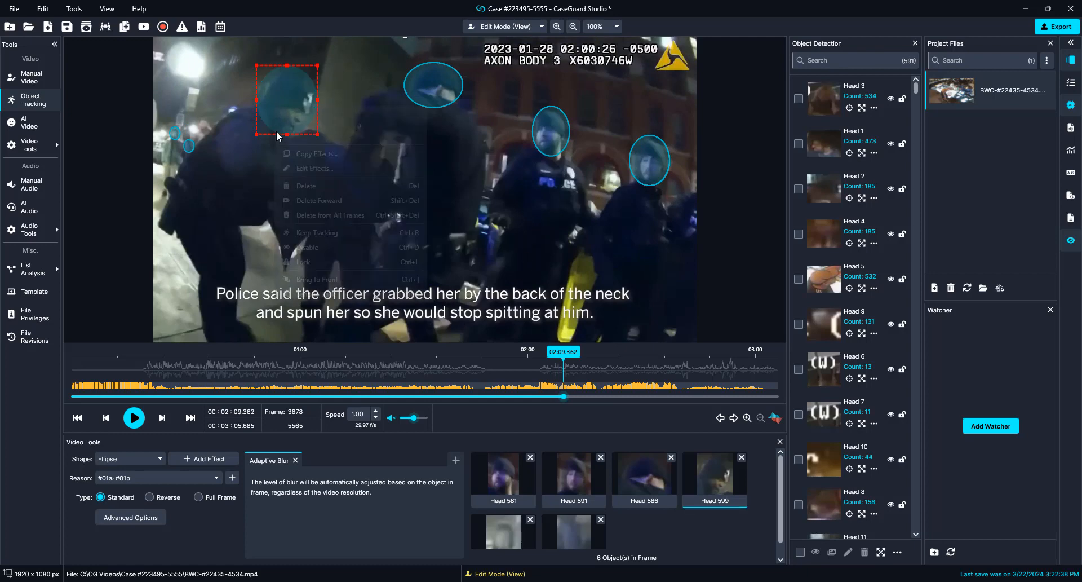
{"action": "left_click", "coordinate": [316, 247]}
{"action": "right_click", "coordinate": [434, 84]}
{"action": "left_click", "coordinate": [462, 223]}
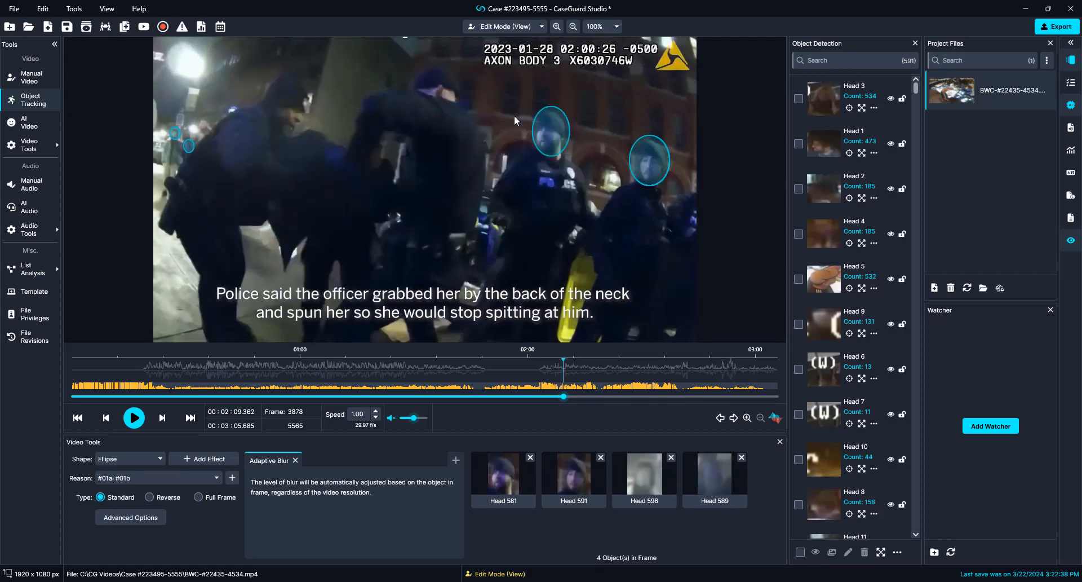
{"action": "right_click", "coordinate": [545, 134]}
{"action": "left_click", "coordinate": [573, 273]}
{"action": "right_click", "coordinate": [639, 166]}
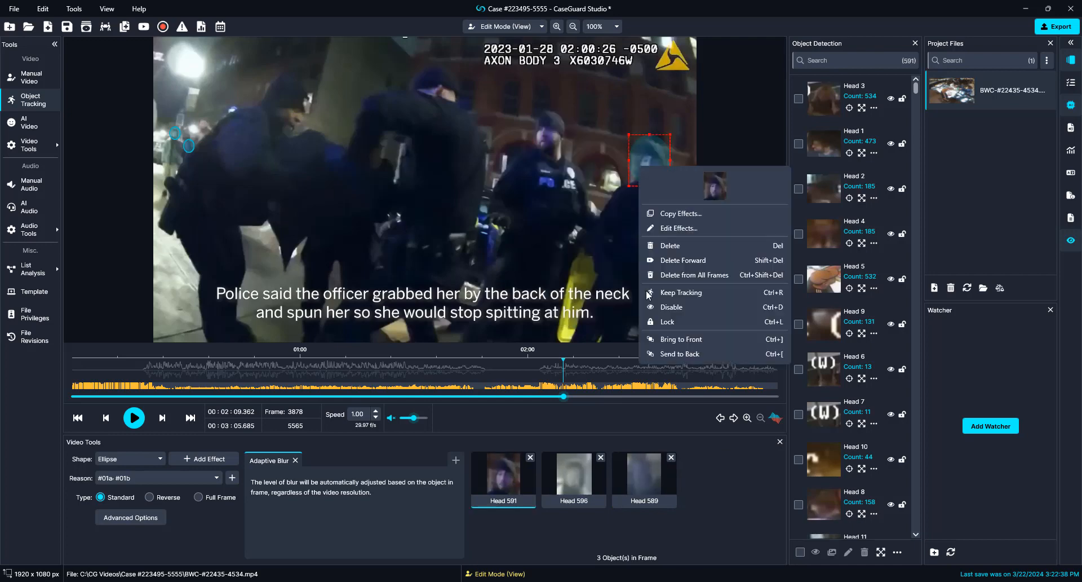
{"action": "left_click", "coordinate": [653, 307]}
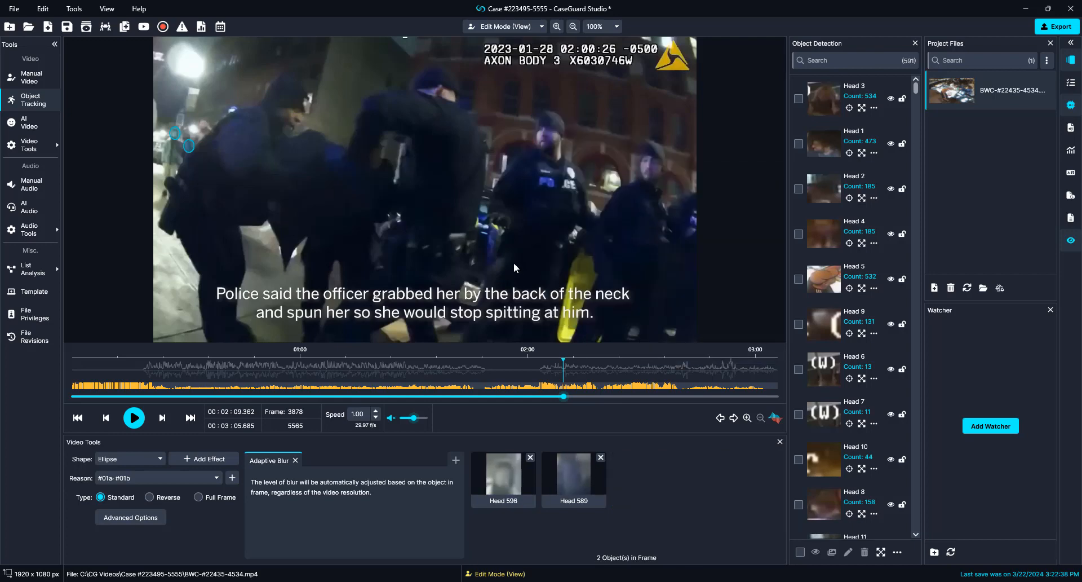
Step: Back at frames 3875 and 3873, remove the Head 590 blur and disable Head 588
{"action": "key", "text": "Left"}
{"action": "key", "text": "Left"}
{"action": "key", "text": "Left"}
{"action": "right_click", "coordinate": [329, 130]}
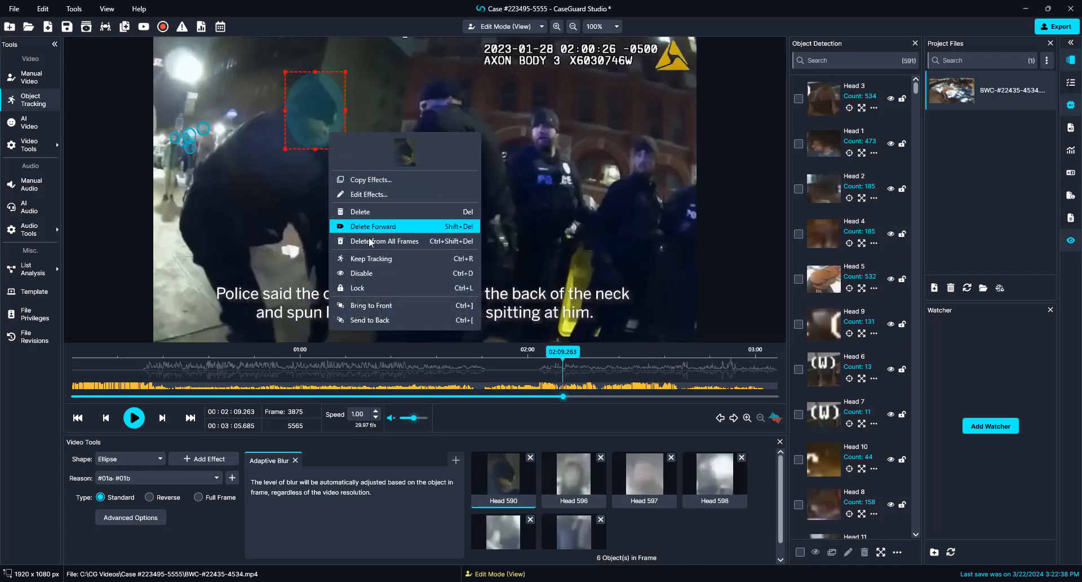
{"action": "left_click", "coordinate": [424, 270]}
{"action": "key", "text": "Left"}
{"action": "key", "text": "Left"}
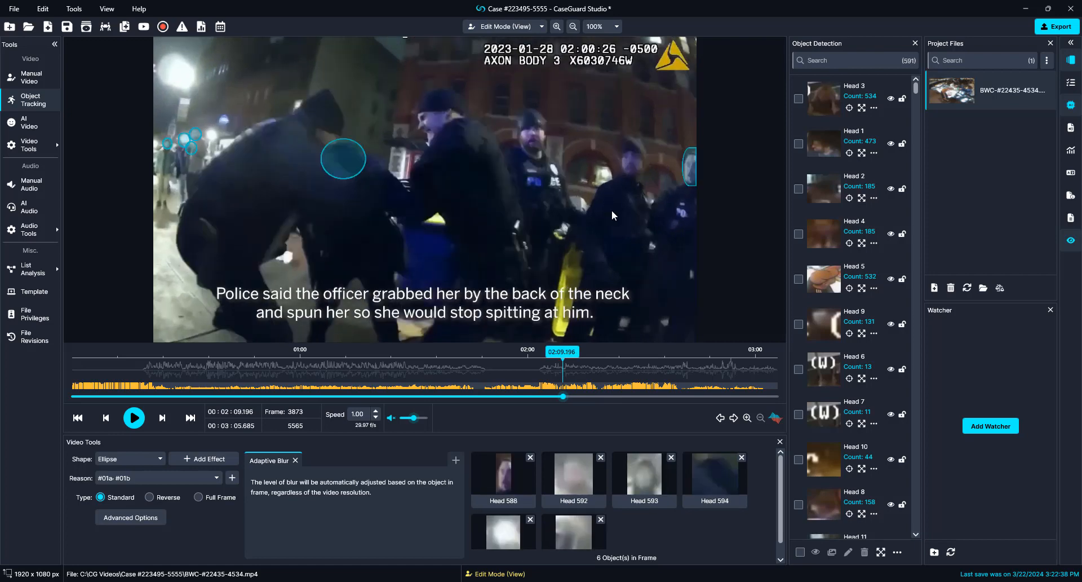
{"action": "right_click", "coordinate": [686, 182]}
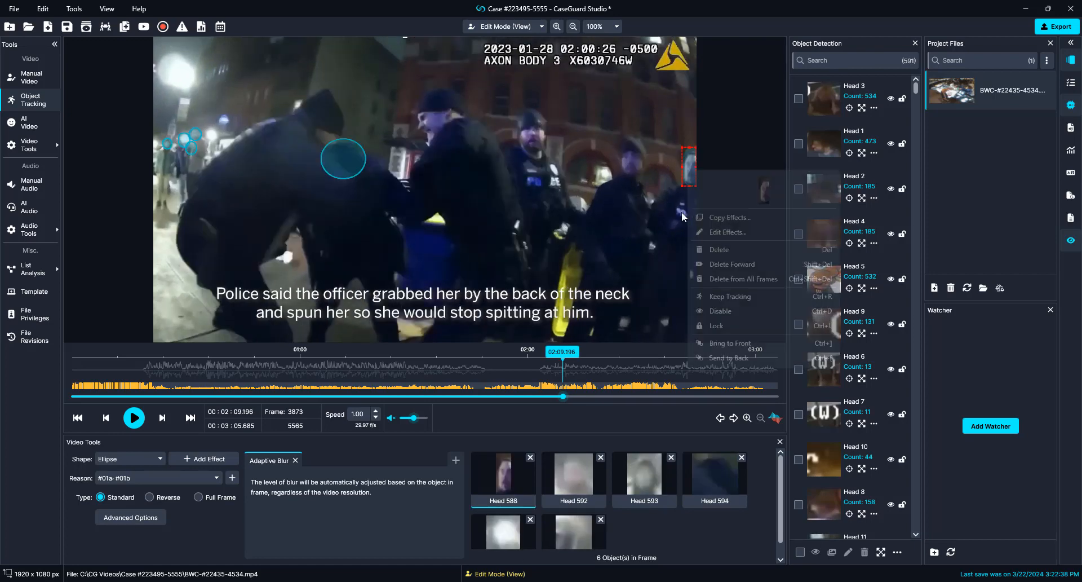
{"action": "left_click", "coordinate": [706, 311]}
Step: At frame 3897, disable the Head 611 blur
{"action": "key", "text": "space"}
{"action": "key", "text": "space"}
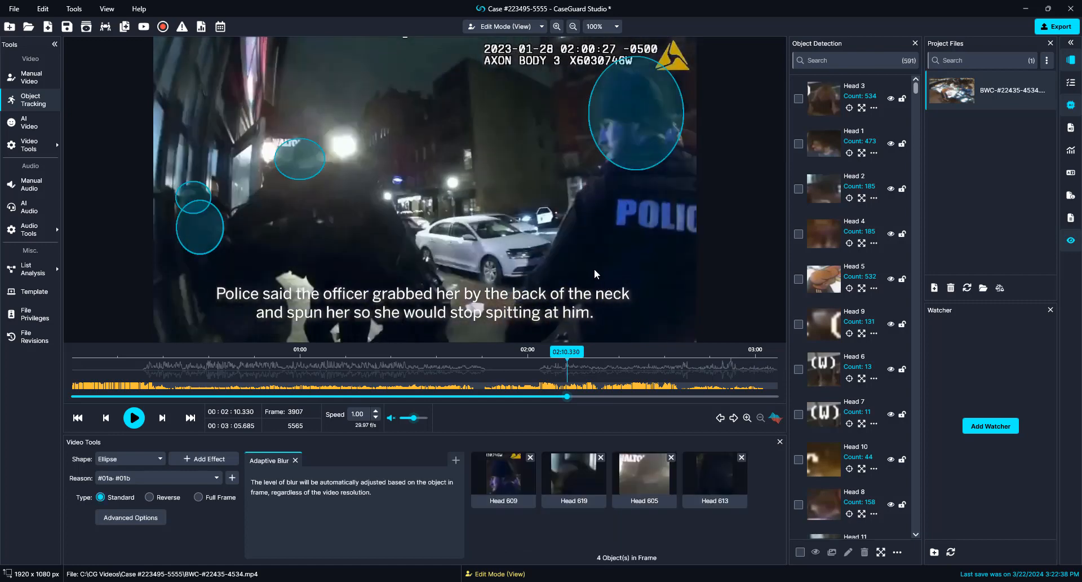
{"action": "key", "text": "Left"}
{"action": "key", "text": "Left"}
{"action": "key", "text": "Left"}
{"action": "key", "text": "Left"}
{"action": "key", "text": "Left"}
{"action": "key", "text": "Left"}
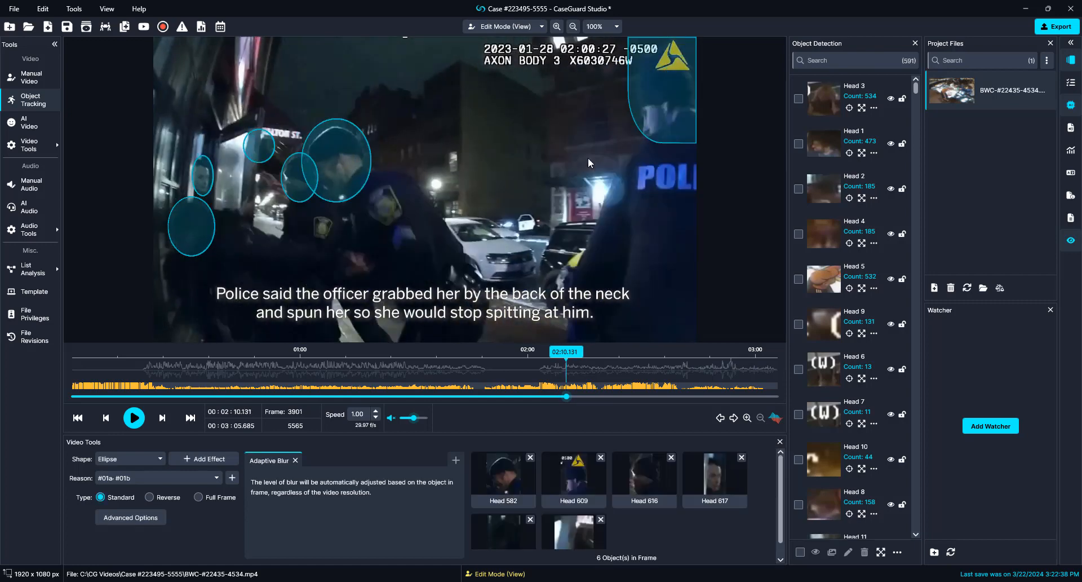
{"action": "key", "text": "Left"}
{"action": "key", "text": "Left"}
{"action": "key", "text": "Left"}
{"action": "key", "text": "Left"}
{"action": "right_click", "coordinate": [623, 156]}
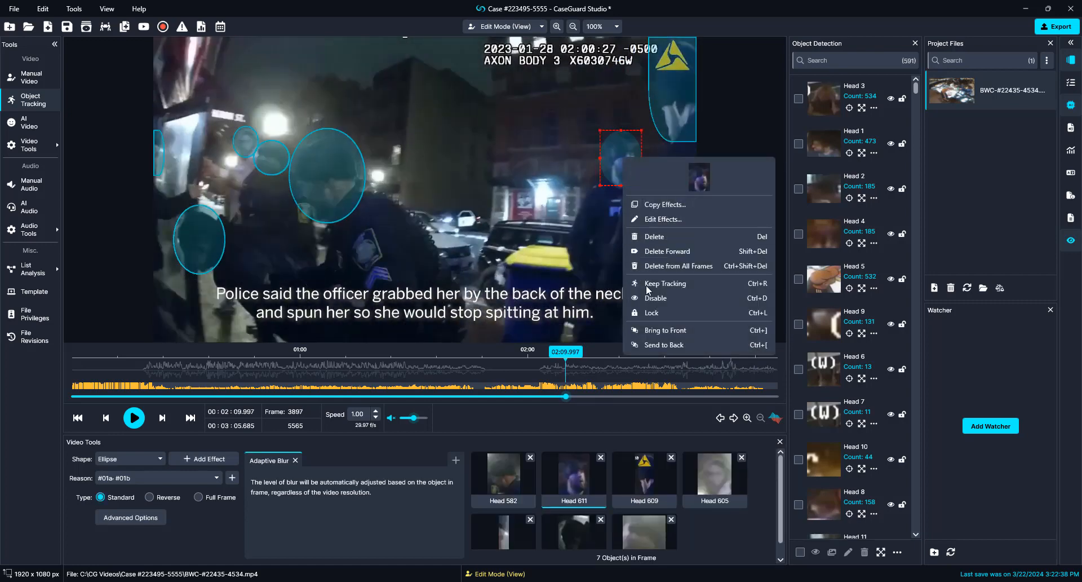
{"action": "left_click", "coordinate": [649, 298]}
Step: Disable the camera logo blur and the Head 582 and Head 614 blurs
{"action": "right_click", "coordinate": [679, 100]}
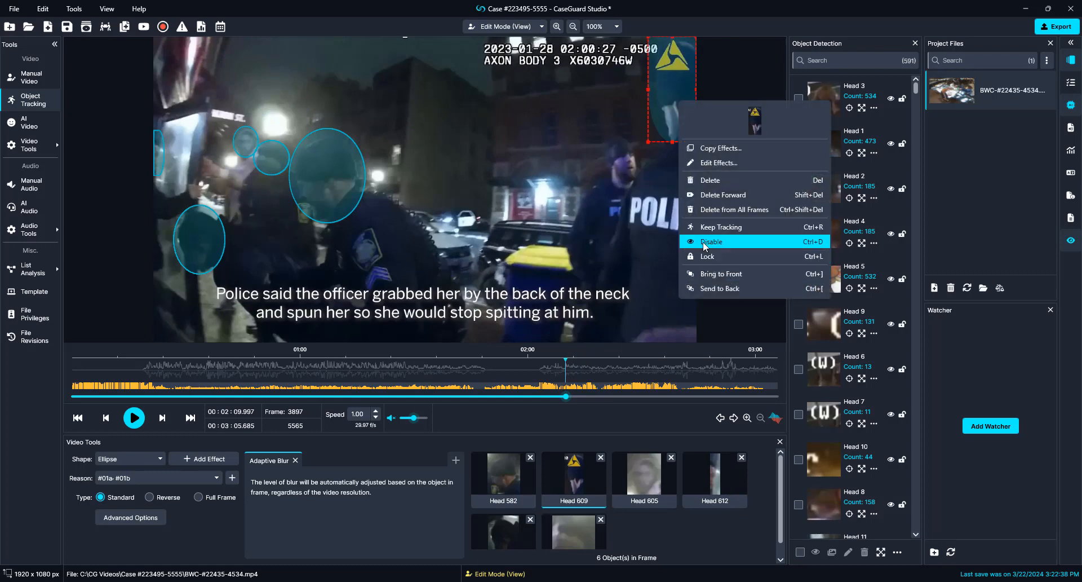
{"action": "left_click", "coordinate": [704, 242]}
{"action": "right_click", "coordinate": [323, 184]}
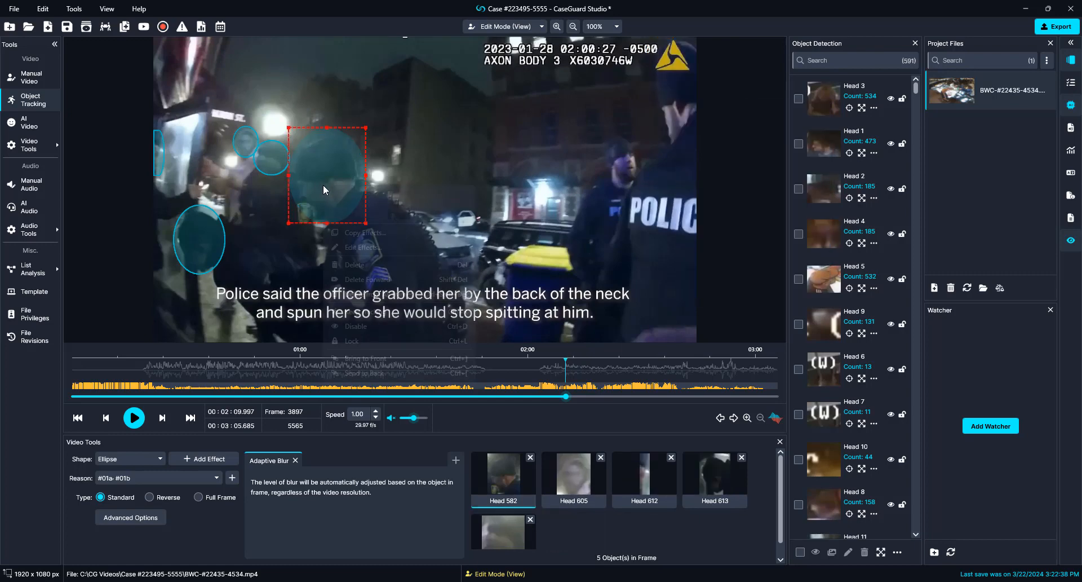
{"action": "left_click", "coordinate": [349, 326]}
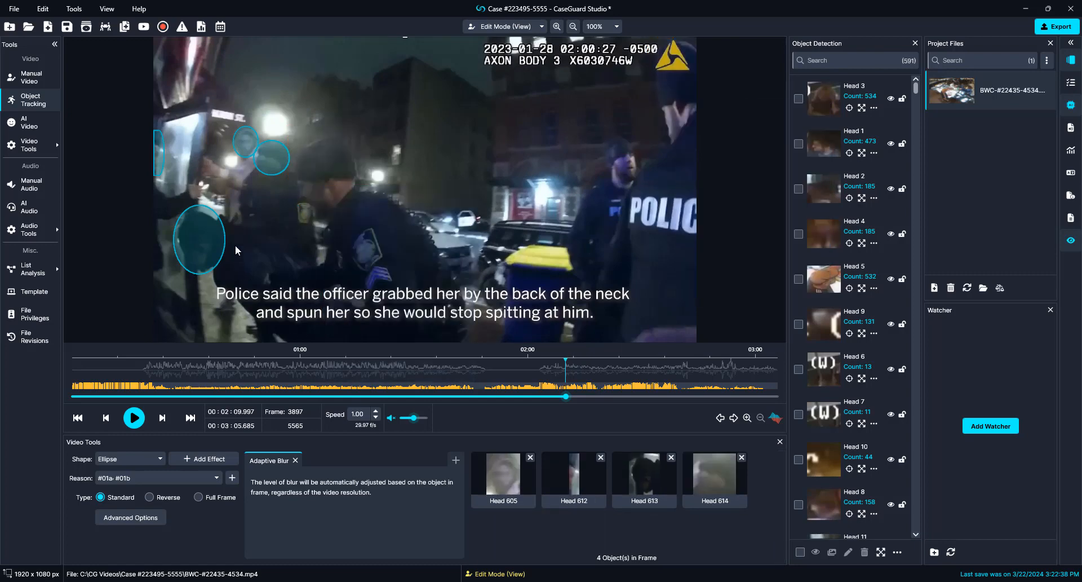
{"action": "right_click", "coordinate": [273, 169]}
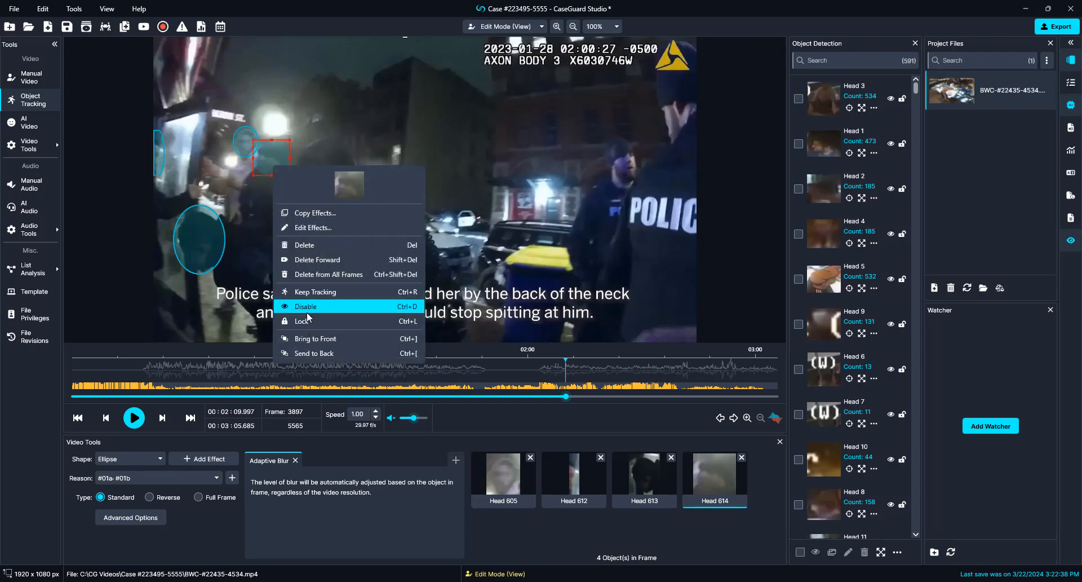
{"action": "left_click", "coordinate": [305, 305]}
Step: From frame 3902 onward, disable the ellipse by the wall and the right officer's head ellipse
{"action": "key", "text": "Right"}
{"action": "key", "text": "Right"}
{"action": "key", "text": "Right"}
{"action": "key", "text": "Right"}
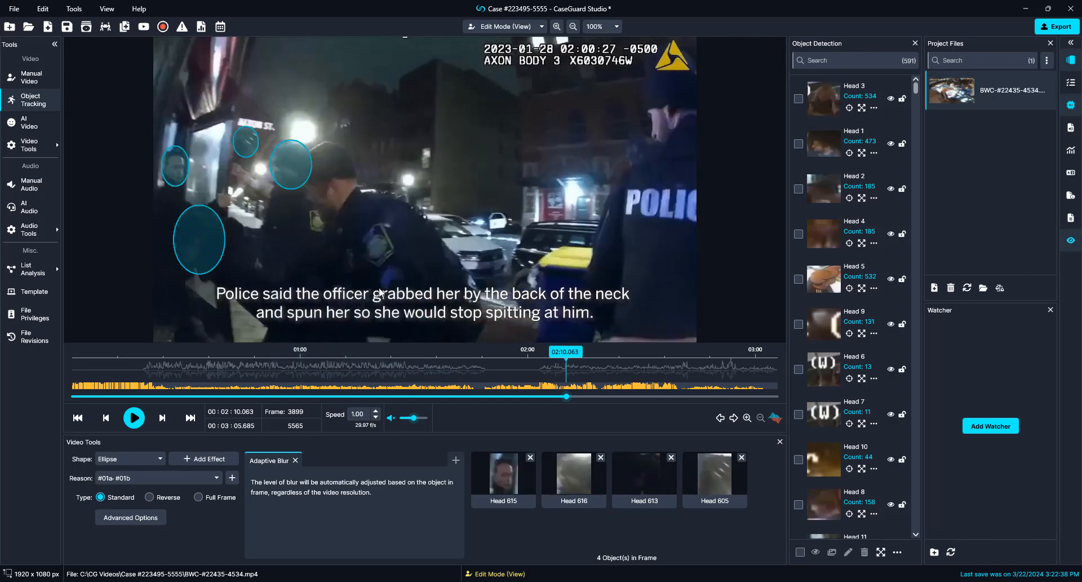
{"action": "key", "text": "Right"}
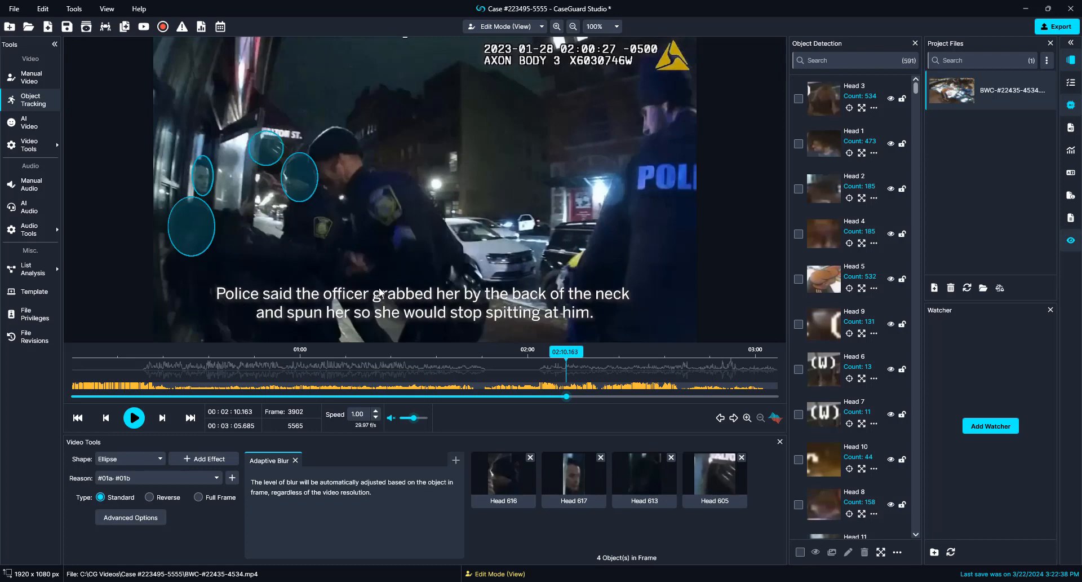
{"action": "right_click", "coordinate": [303, 179]}
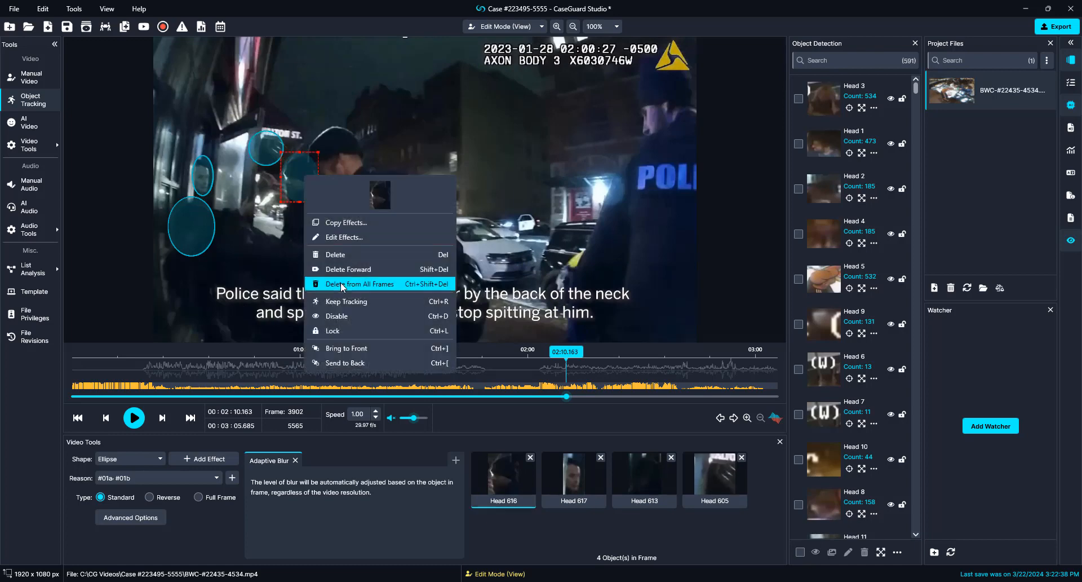
{"action": "left_click", "coordinate": [344, 317]}
{"action": "key", "text": "Right"}
{"action": "key", "text": "Right"}
{"action": "key", "text": "Right"}
{"action": "key", "text": "Right"}
{"action": "key", "text": "Right"}
{"action": "key", "text": "Right"}
{"action": "key", "text": "Right"}
{"action": "key", "text": "Right"}
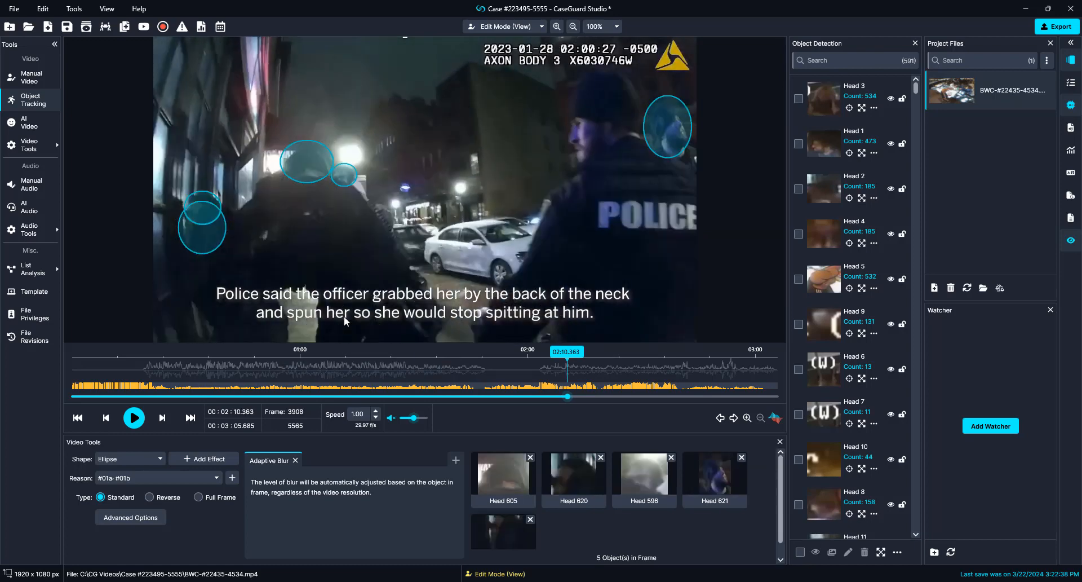
{"action": "left_click", "coordinate": [667, 127]}
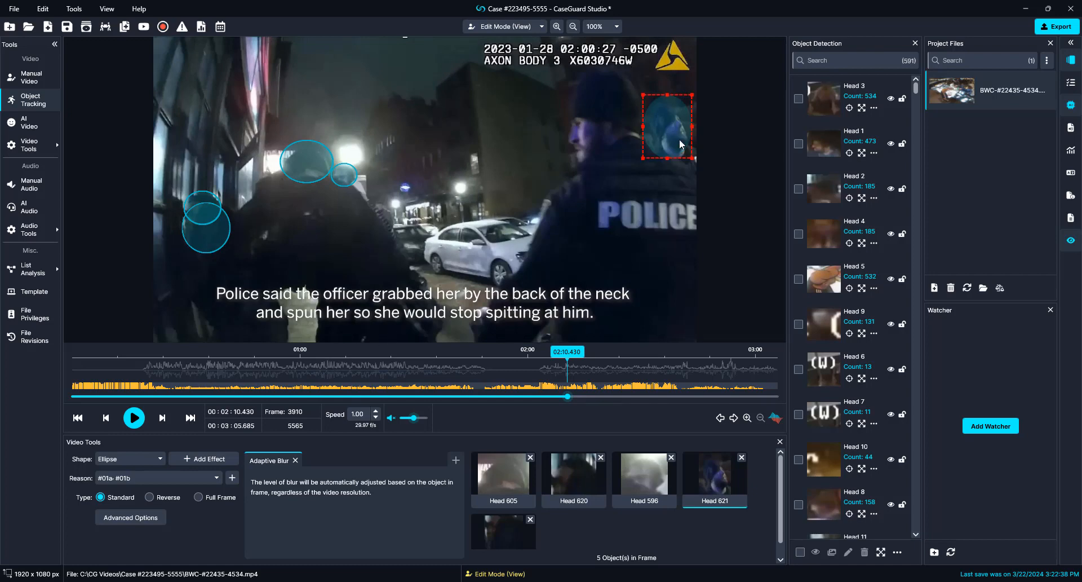
{"action": "right_click", "coordinate": [679, 139]}
{"action": "left_click", "coordinate": [719, 275]}
Step: Disable the left-middle ellipse, then the large ellipse over the officer's head a few frames later
{"action": "left_click", "coordinate": [325, 177]}
{"action": "right_click", "coordinate": [324, 177]}
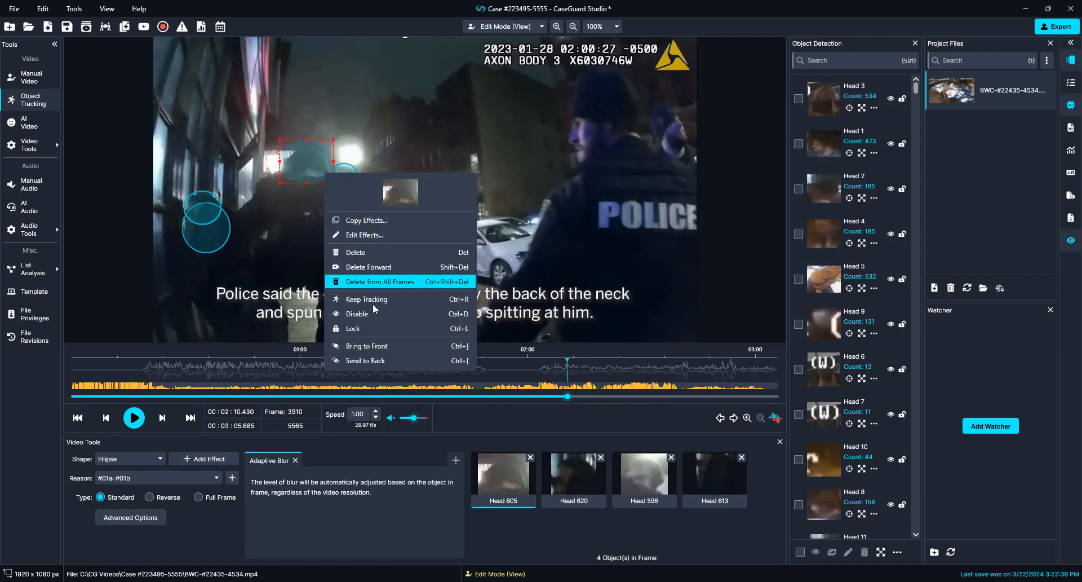
{"action": "left_click", "coordinate": [368, 312]}
{"action": "key", "text": "Right"}
{"action": "key", "text": "Right"}
{"action": "key", "text": "Right"}
{"action": "key", "text": "Right"}
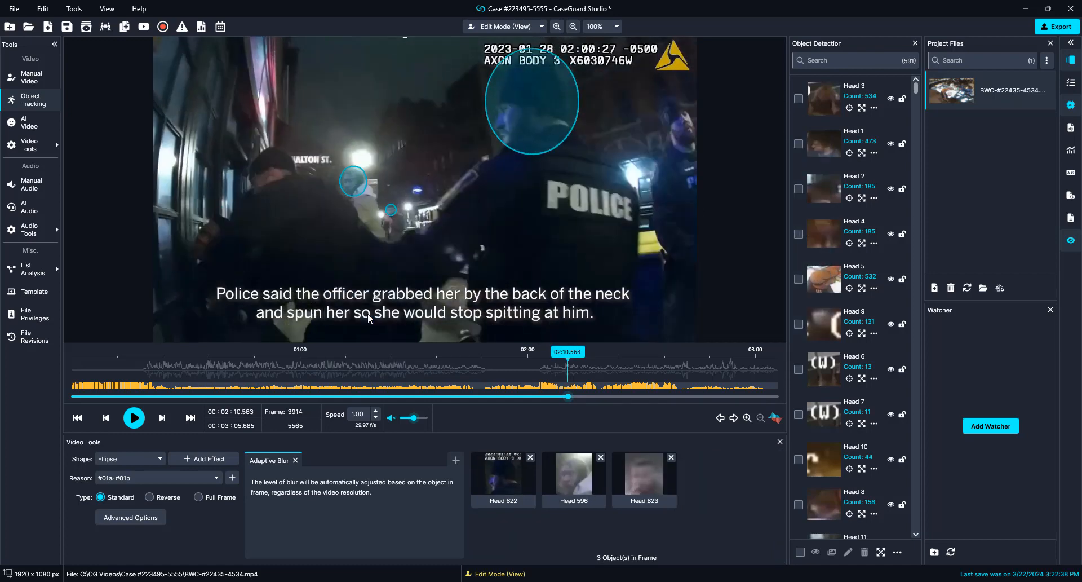
{"action": "left_click", "coordinate": [509, 130]}
{"action": "right_click", "coordinate": [509, 130]}
{"action": "left_click", "coordinate": [537, 271]}
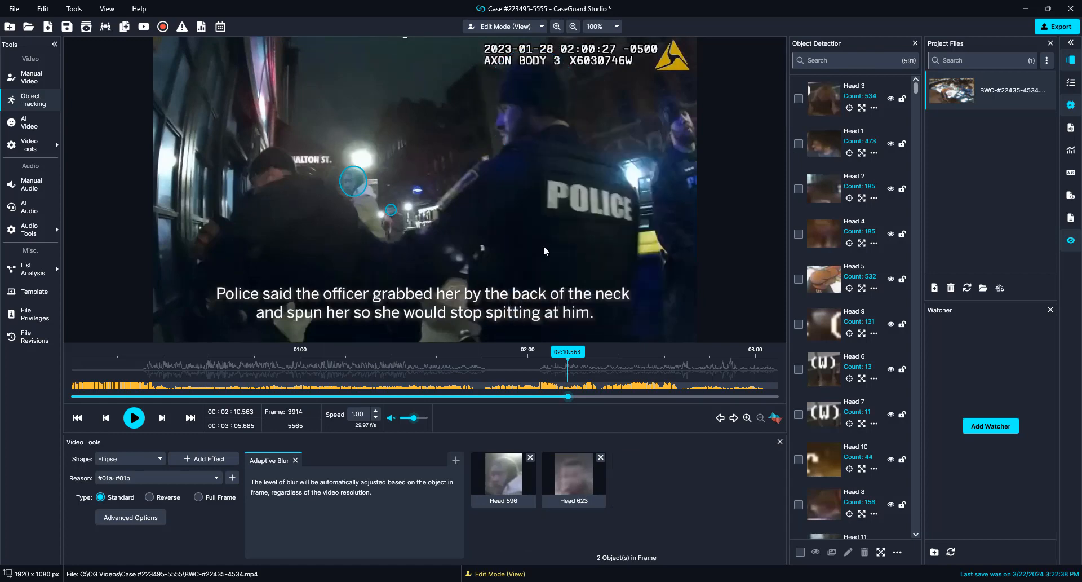
Step: At frame 3962, disable the Head 639 and Head 636 ellipses, then resume playback
{"action": "key", "text": "space"}
{"action": "key", "text": "space"}
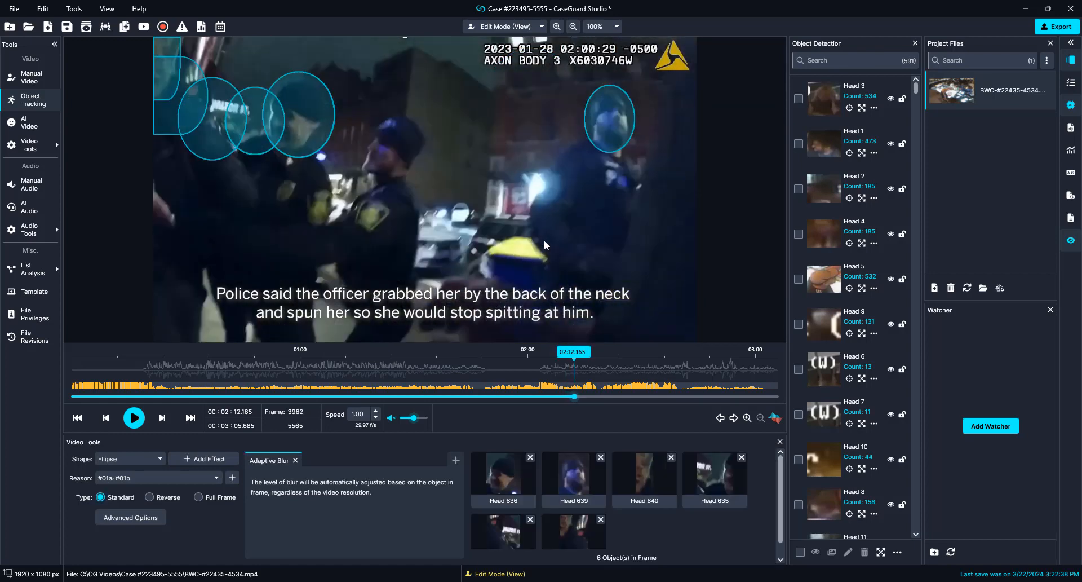
{"action": "right_click", "coordinate": [595, 113]}
{"action": "left_click", "coordinate": [609, 258]}
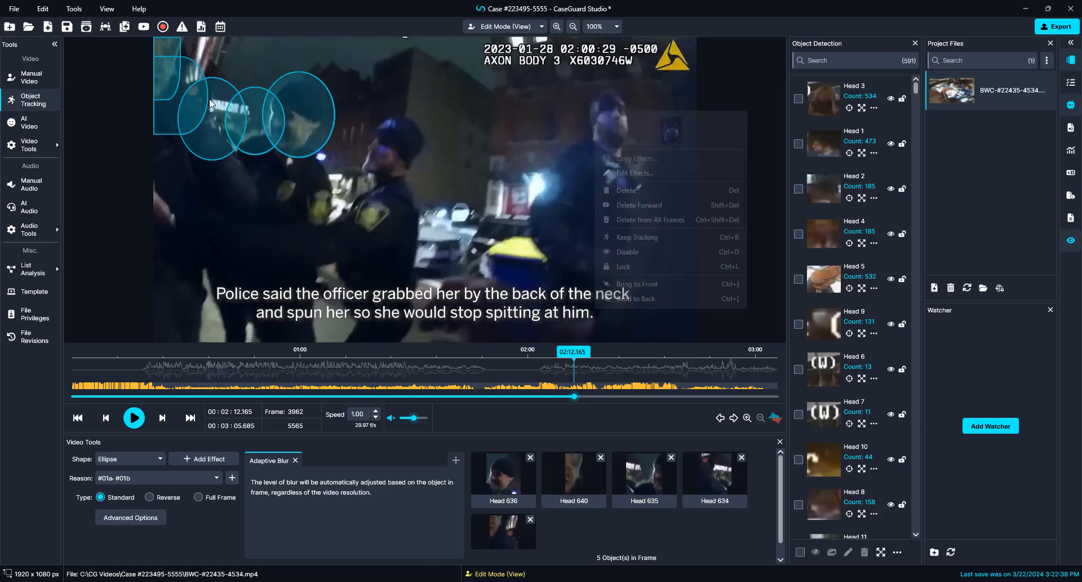
{"action": "right_click", "coordinate": [306, 115]}
{"action": "left_click", "coordinate": [343, 252]}
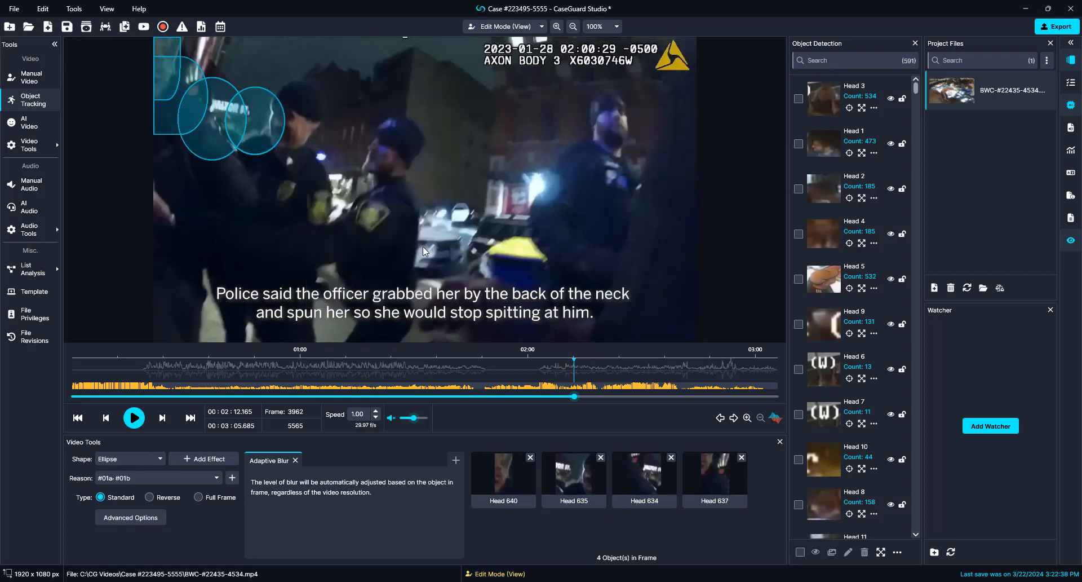
{"action": "key", "text": "space"}
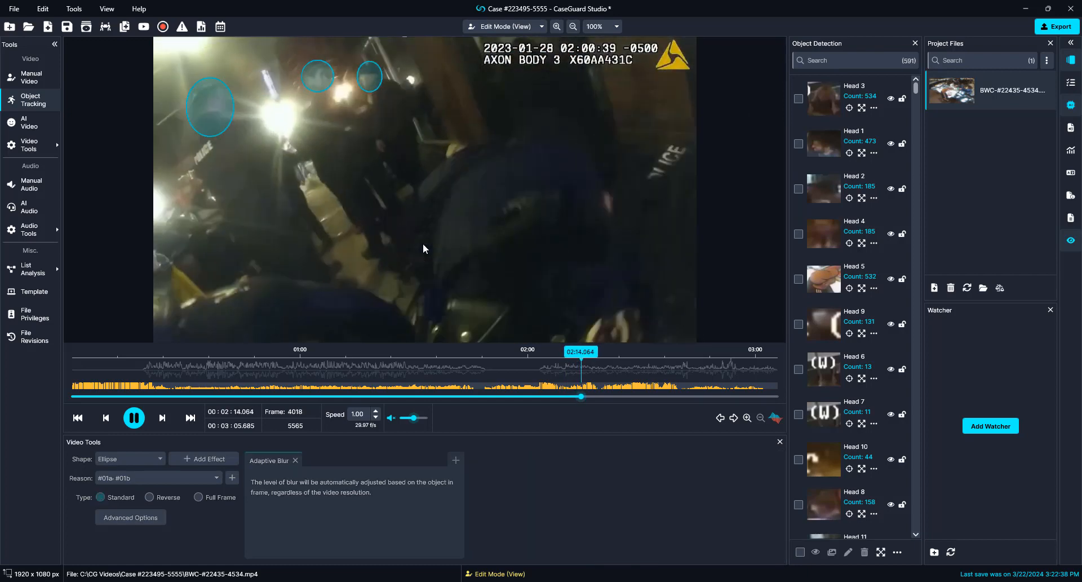
Step: At frame 4067, disable the large centre, right-edge, smaller and top ellipses
{"action": "key", "text": "space"}
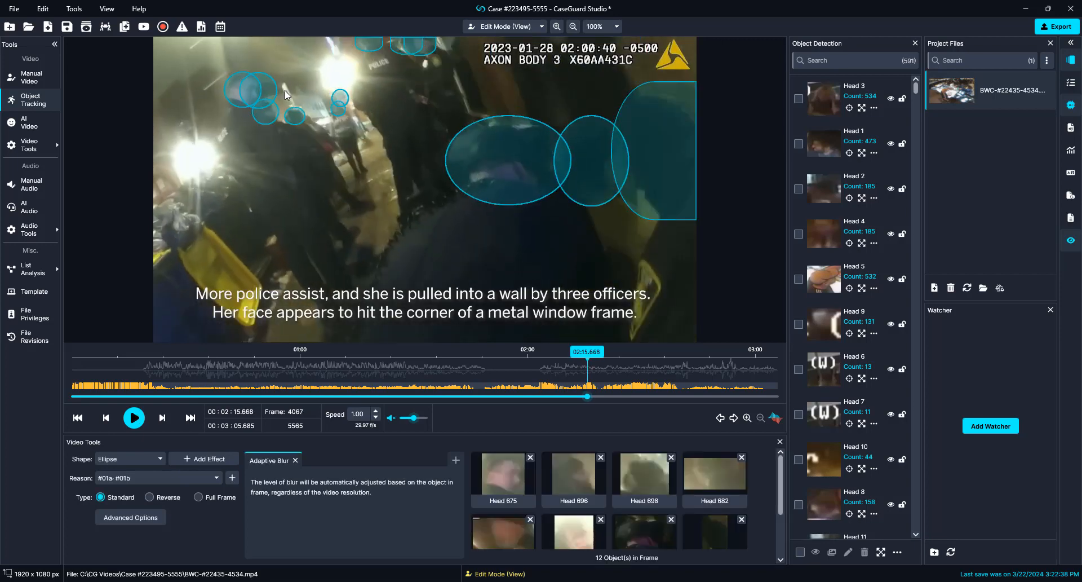
{"action": "right_click", "coordinate": [504, 171]}
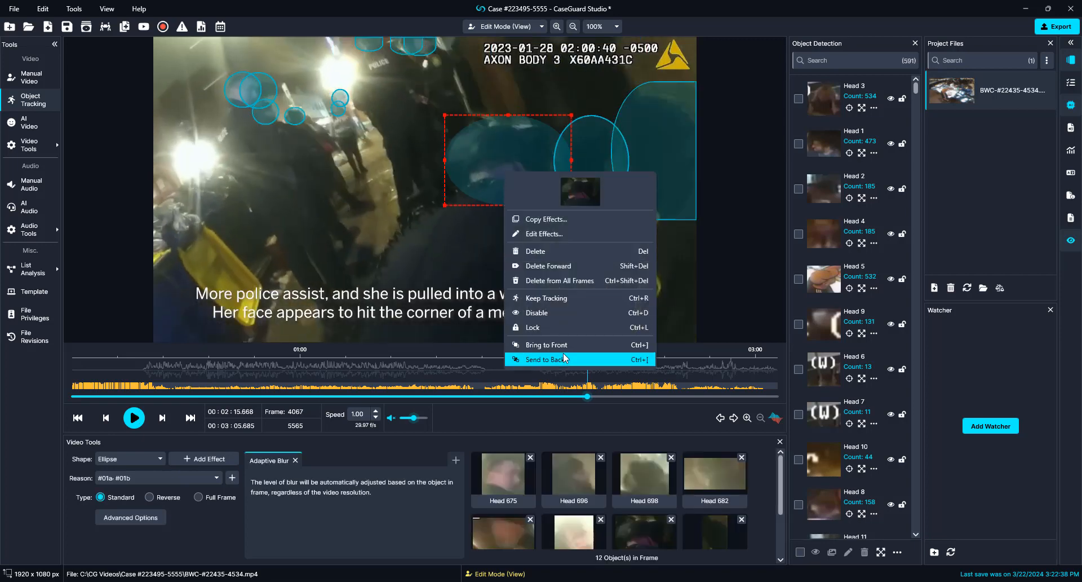
{"action": "left_click", "coordinate": [547, 316]}
{"action": "right_click", "coordinate": [651, 167]}
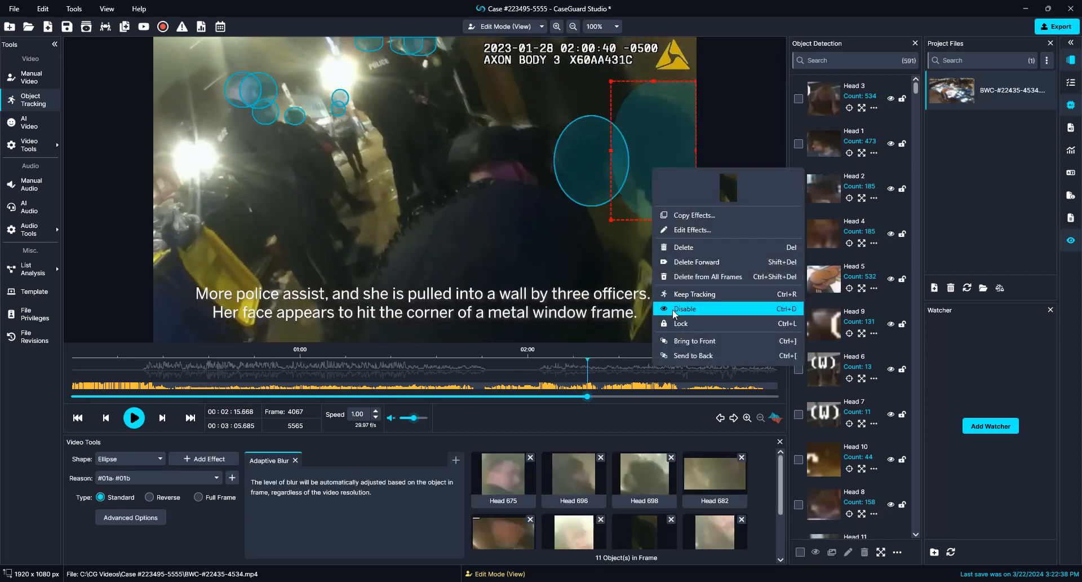
{"action": "left_click", "coordinate": [672, 307]}
{"action": "right_click", "coordinate": [597, 185]}
{"action": "left_click", "coordinate": [623, 326]}
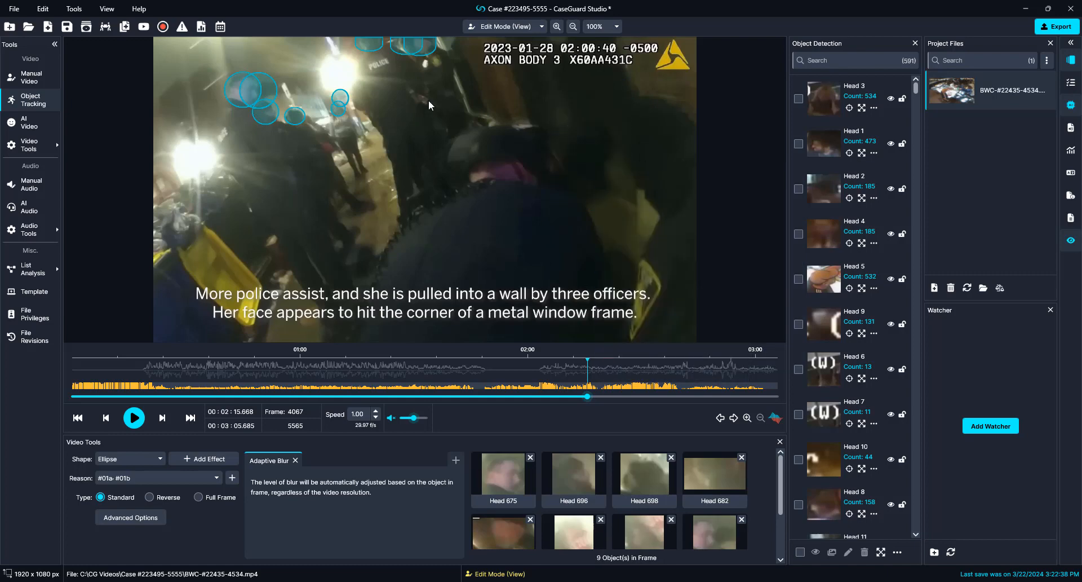
{"action": "right_click", "coordinate": [369, 41]}
{"action": "left_click", "coordinate": [398, 181]}
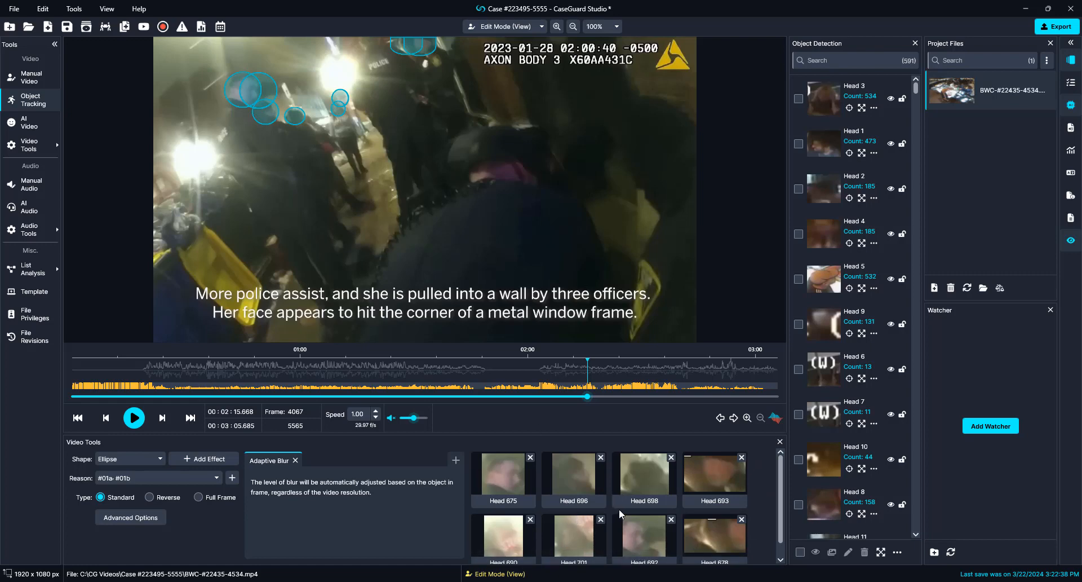
Step: Scroll the Object Detection list to Head 670, tick Head 675 and untick Head 677
{"action": "scroll", "coordinate": [862, 351], "scroll_direction": "down", "scroll_amount": 8}
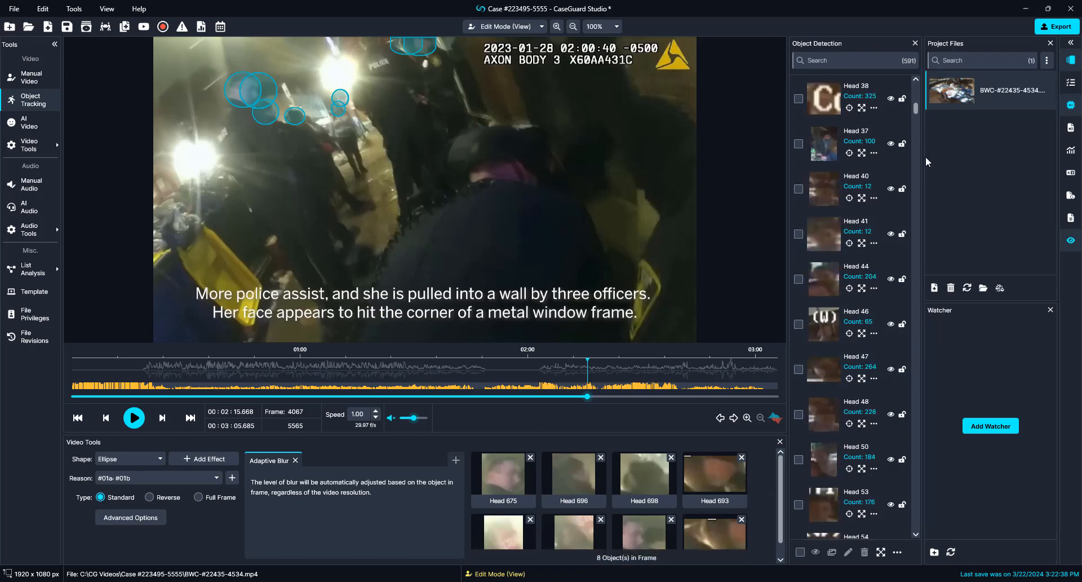
{"action": "left_click_drag", "start_coordinate": [915, 110], "coordinate": [922, 366]}
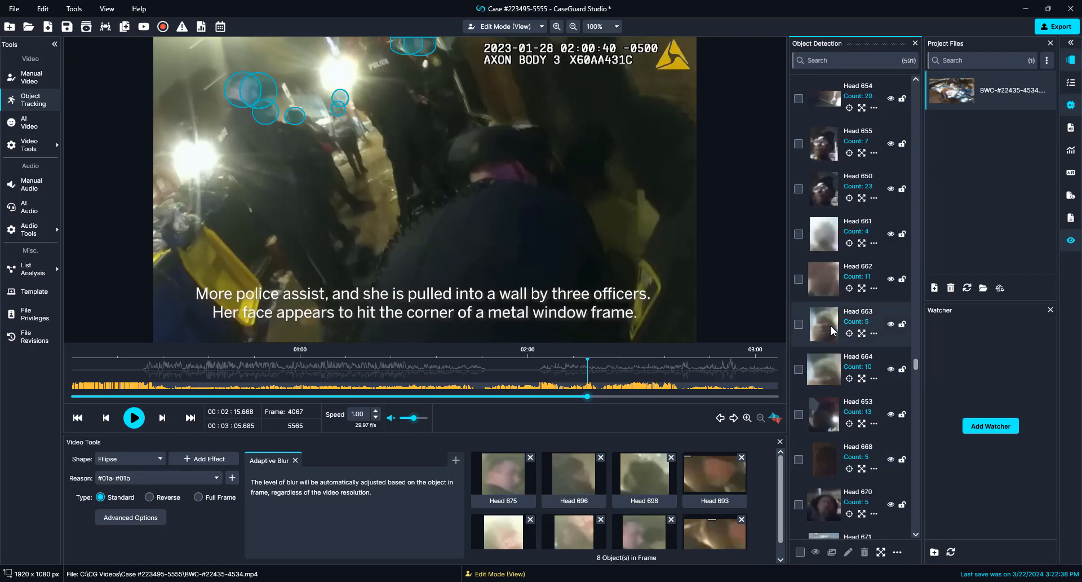
{"action": "scroll", "coordinate": [831, 326], "scroll_direction": "down", "scroll_amount": 5}
{"action": "left_click", "coordinate": [799, 190]}
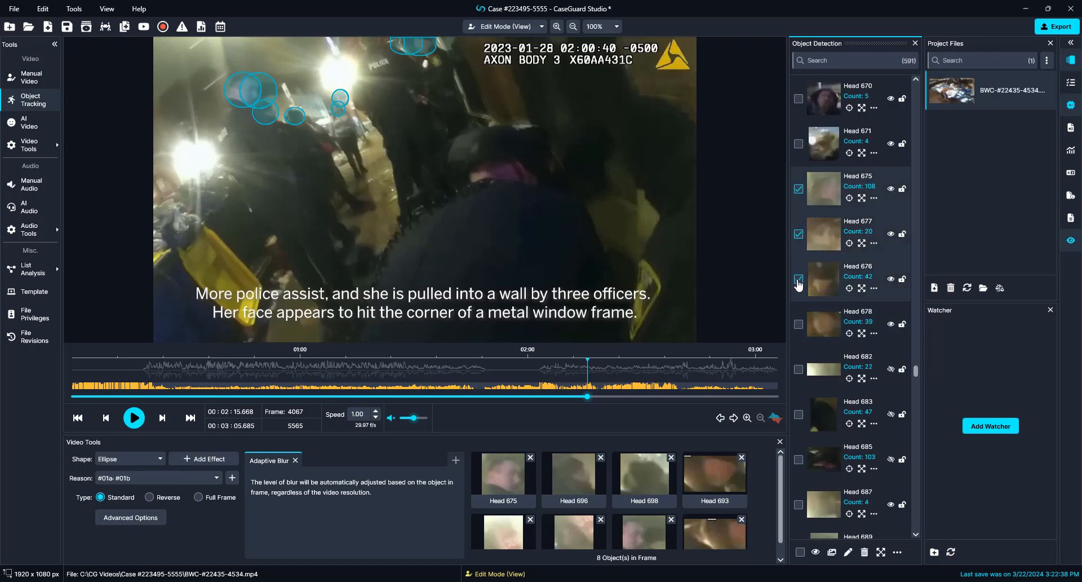
{"action": "left_click", "coordinate": [799, 235]}
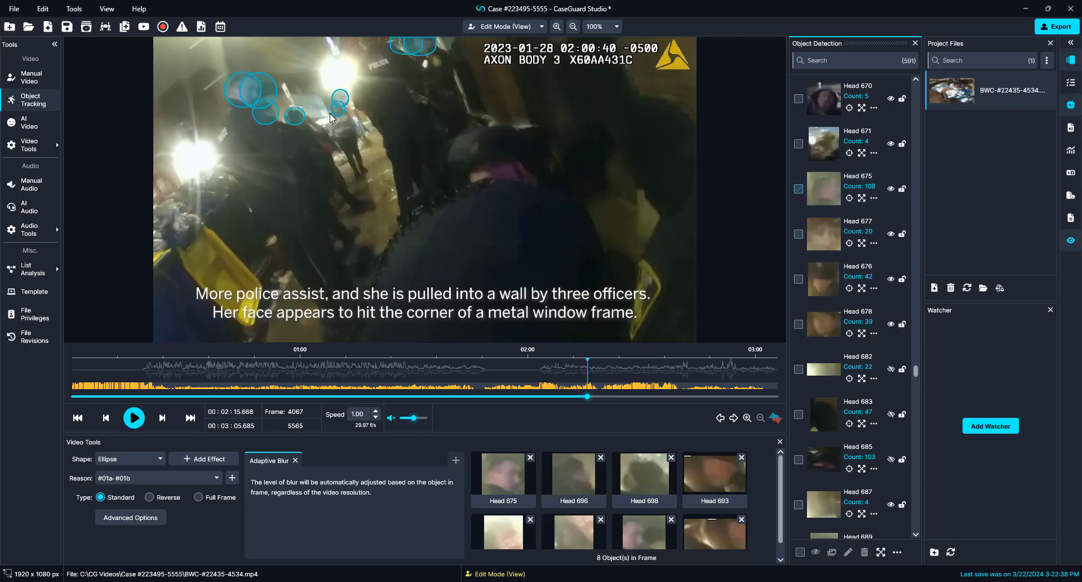
Step: Disable the Head 675 ellipse and three more ellipses along the top of the frame
{"action": "right_click", "coordinate": [260, 91]}
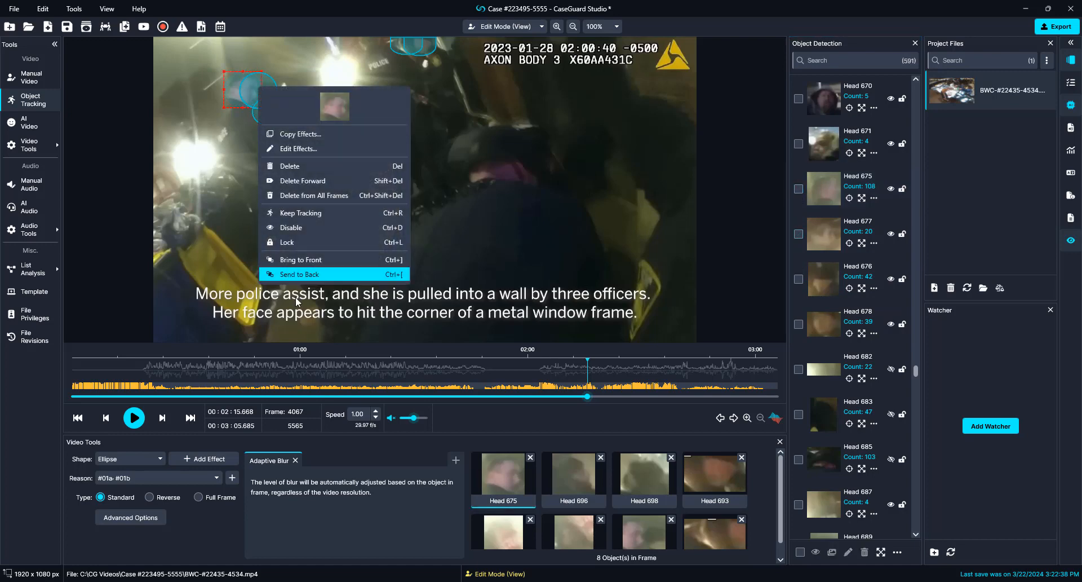
{"action": "left_click", "coordinate": [284, 227]}
{"action": "right_click", "coordinate": [256, 81]}
{"action": "left_click", "coordinate": [285, 217]}
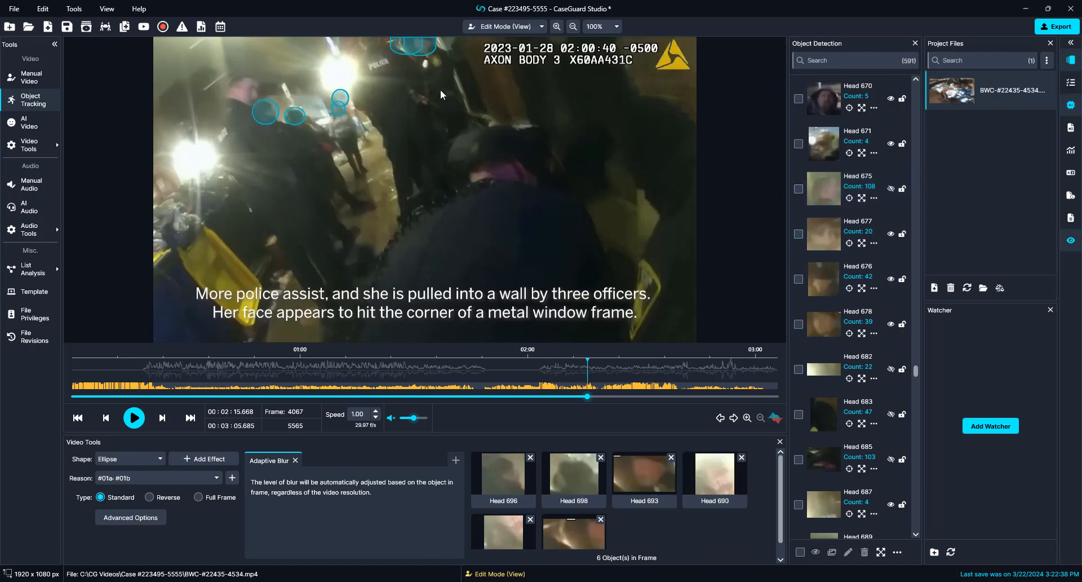
{"action": "right_click", "coordinate": [431, 53]}
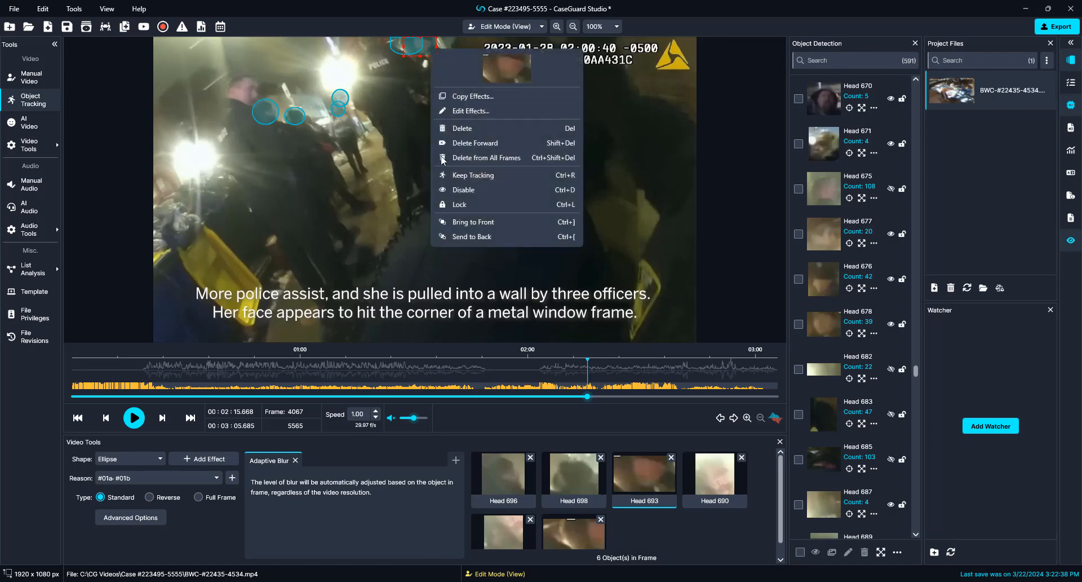
{"action": "left_click", "coordinate": [457, 189]}
{"action": "right_click", "coordinate": [412, 48]}
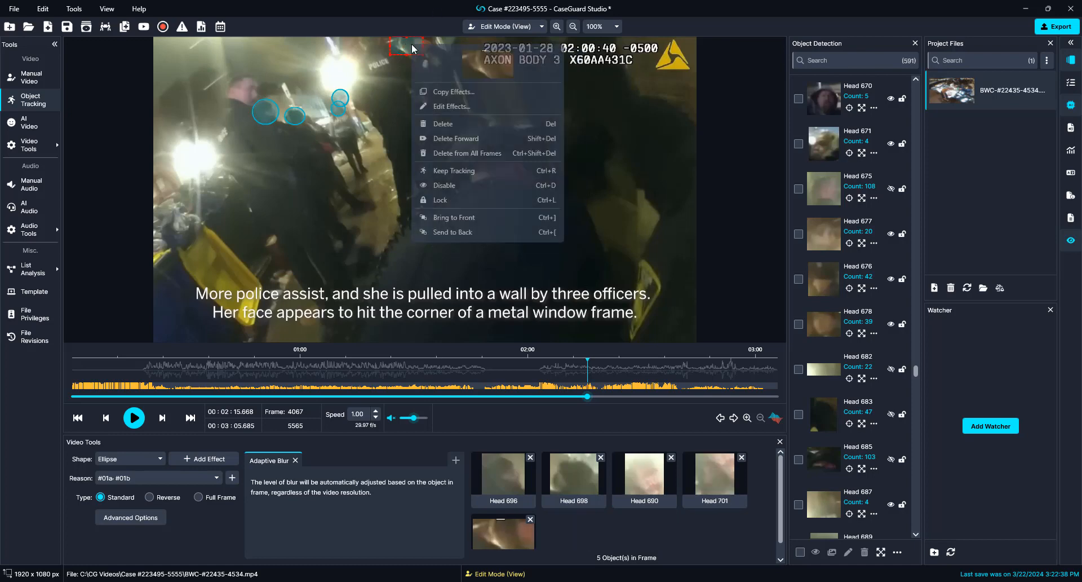
{"action": "left_click", "coordinate": [441, 190]}
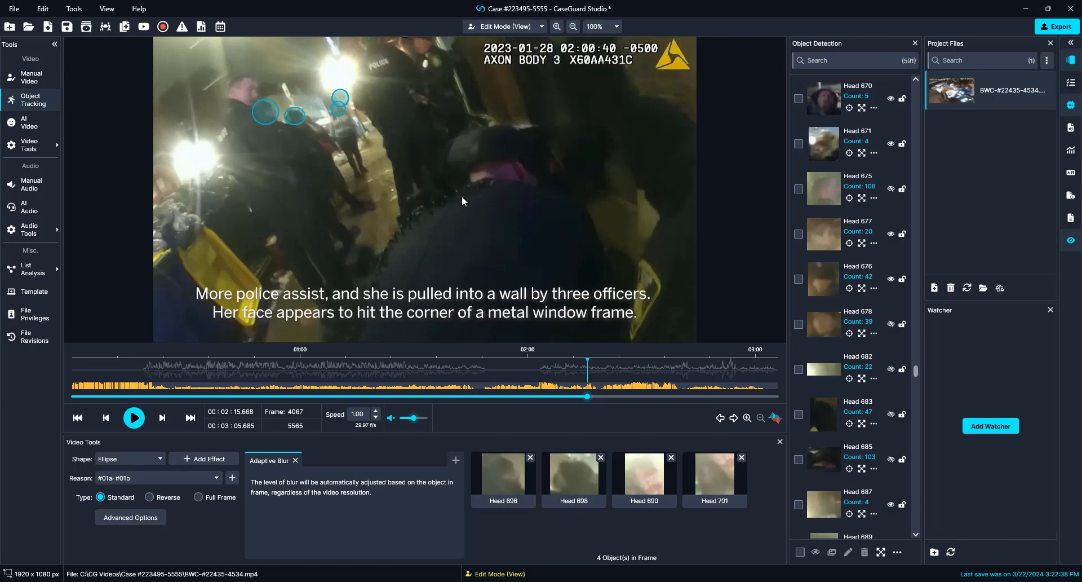
Step: A few frames on, disable two more top ellipses and save the case
{"action": "key", "text": "Right"}
{"action": "key", "text": "Right"}
{"action": "key", "text": "Right"}
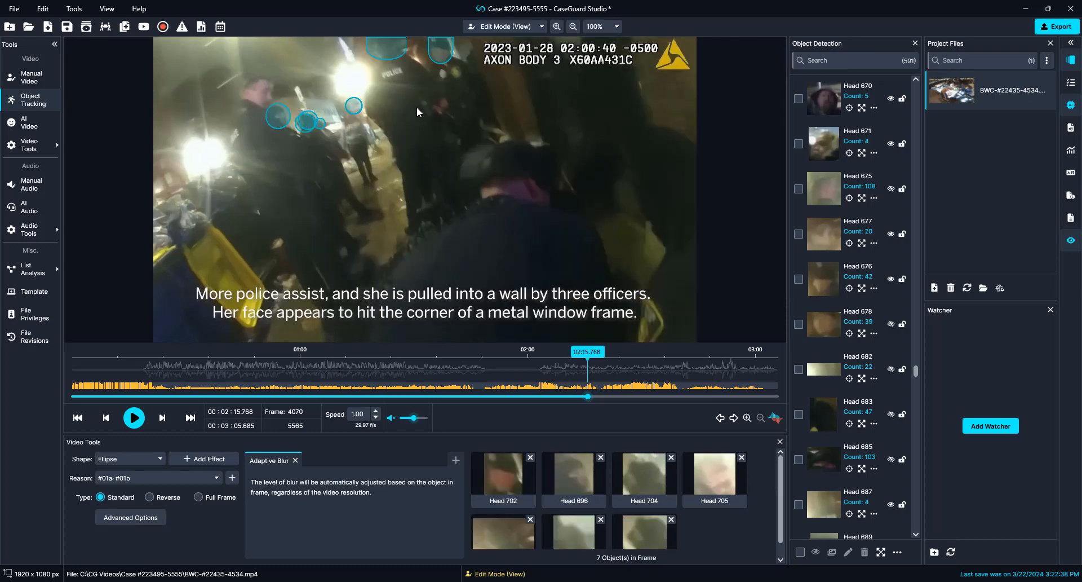
{"action": "right_click", "coordinate": [382, 55]}
{"action": "left_click", "coordinate": [420, 189]}
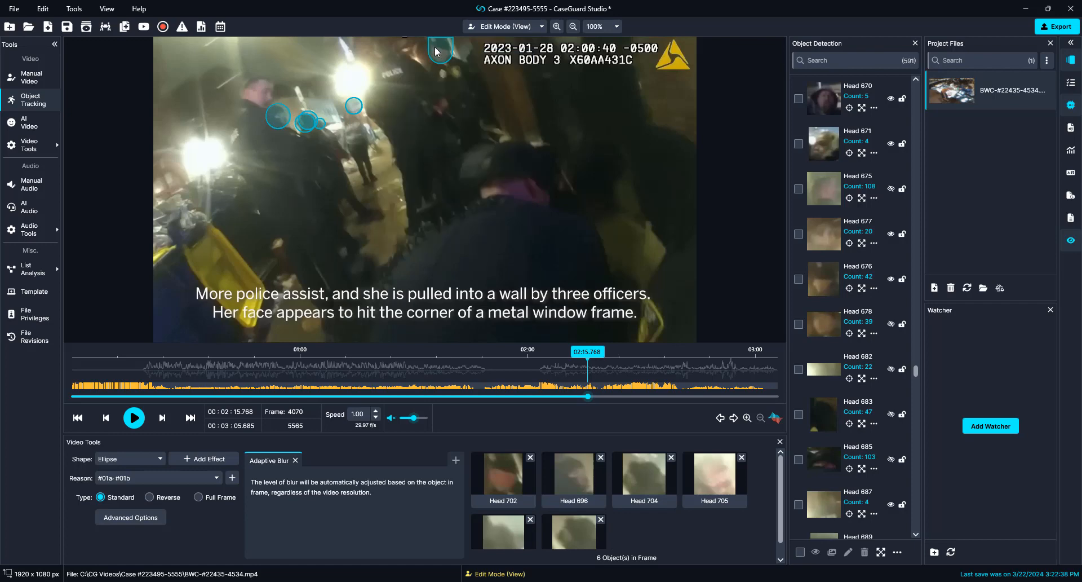
{"action": "right_click", "coordinate": [434, 46]}
{"action": "left_click", "coordinate": [460, 191]}
{"action": "key", "text": "Right"}
{"action": "key", "text": "Right"}
{"action": "key", "text": "Right"}
{"action": "key", "text": "Right"}
{"action": "key", "text": "Right"}
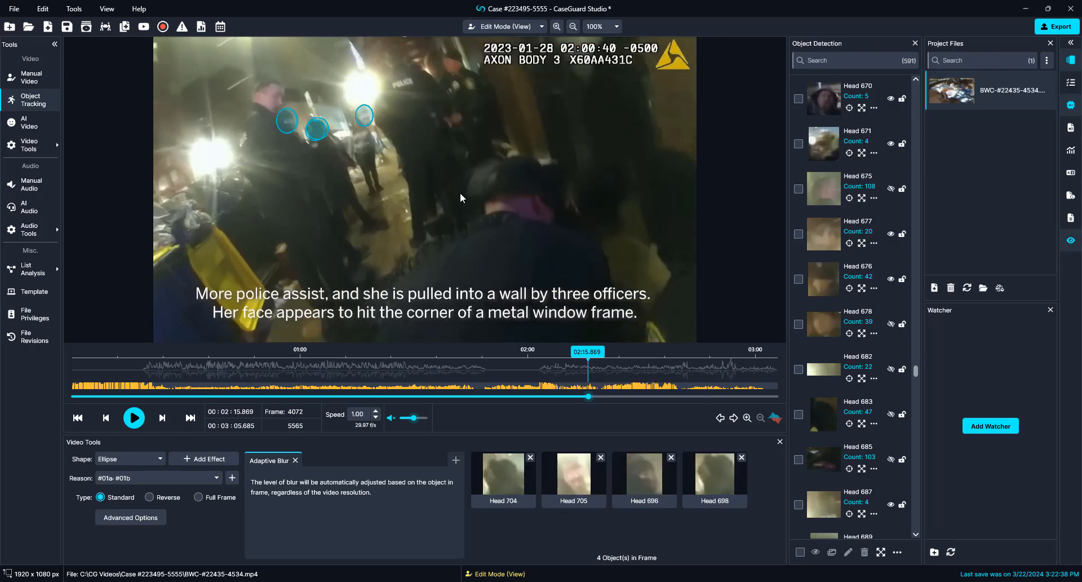
{"action": "key", "text": "Right"}
{"action": "key", "text": "Right"}
{"action": "key", "text": "Right"}
{"action": "key", "text": "Right"}
{"action": "key", "text": "Right"}
{"action": "key", "text": "Right"}
{"action": "key", "text": "Right"}
{"action": "key", "text": "Right"}
{"action": "key", "text": "Right"}
{"action": "key", "text": "Right"}
{"action": "key", "text": "ctrl+s"}
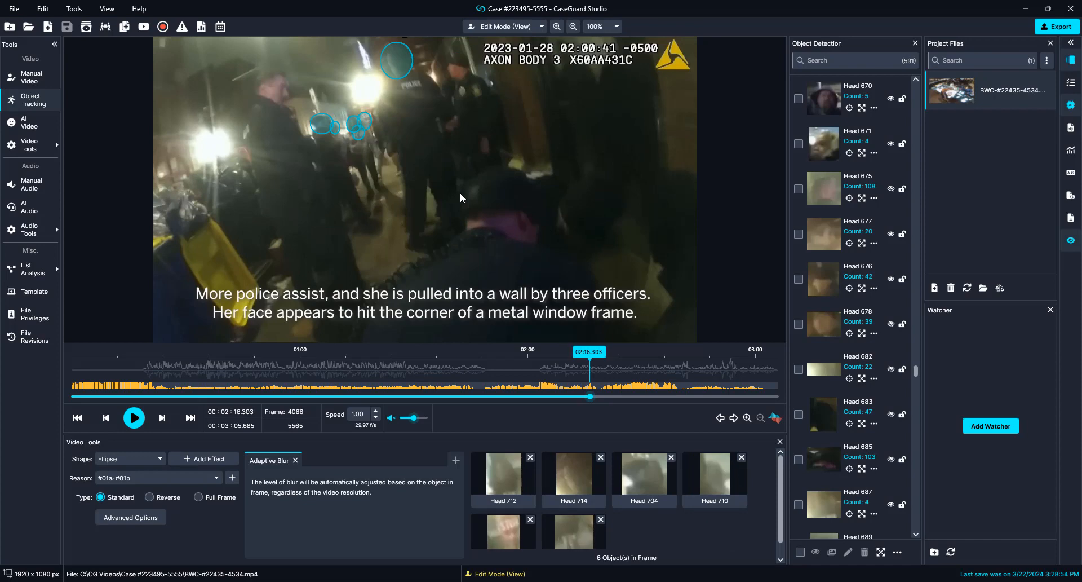
Step: Disable the Head 714 ellipse and the neighbouring unwanted head blur
{"action": "right_click", "coordinate": [403, 68]}
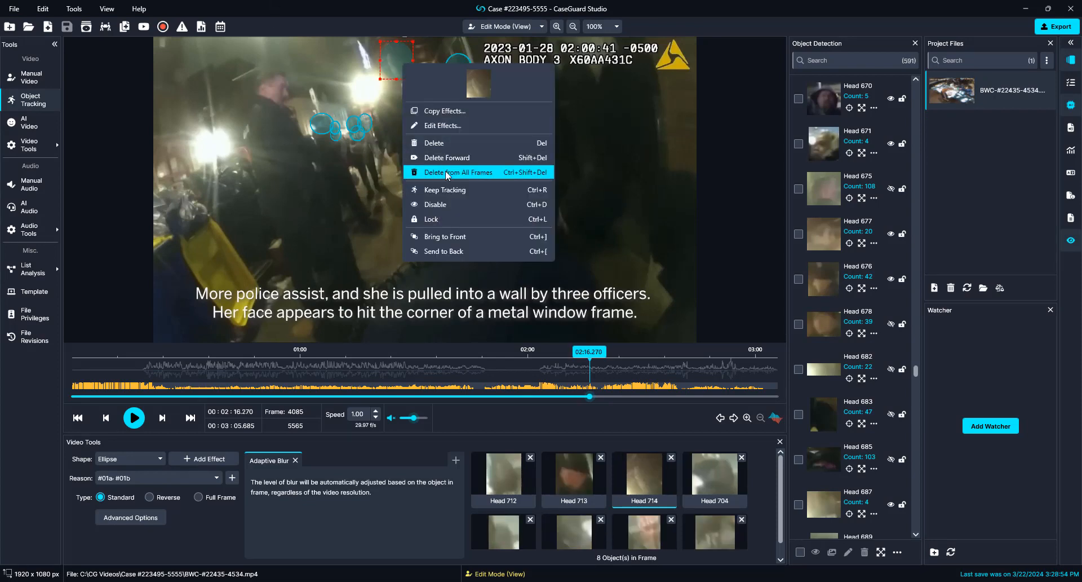
{"action": "left_click", "coordinate": [437, 204]}
{"action": "right_click", "coordinate": [451, 84]}
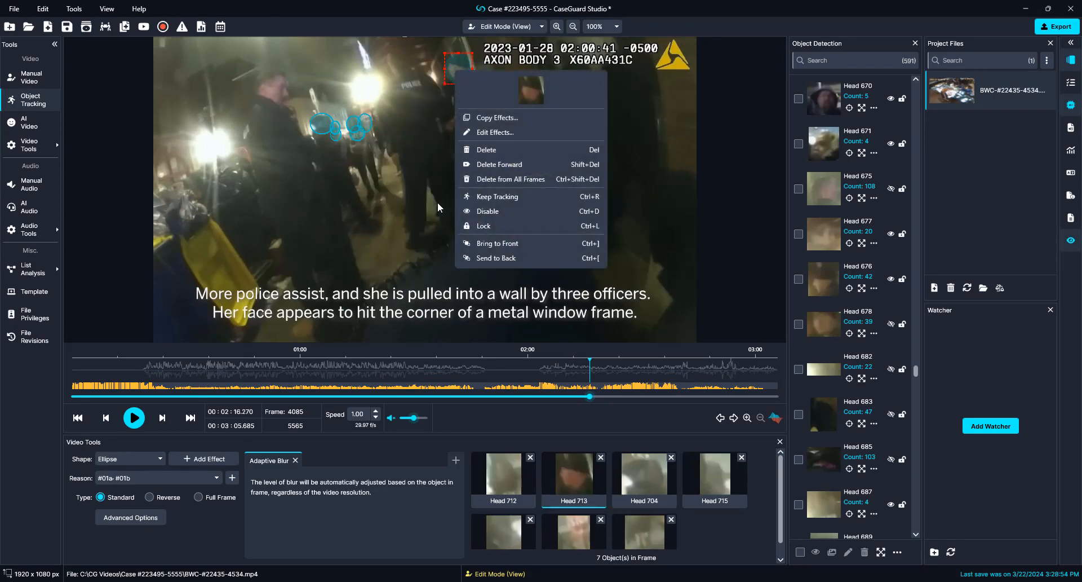
{"action": "left_click", "coordinate": [468, 212]}
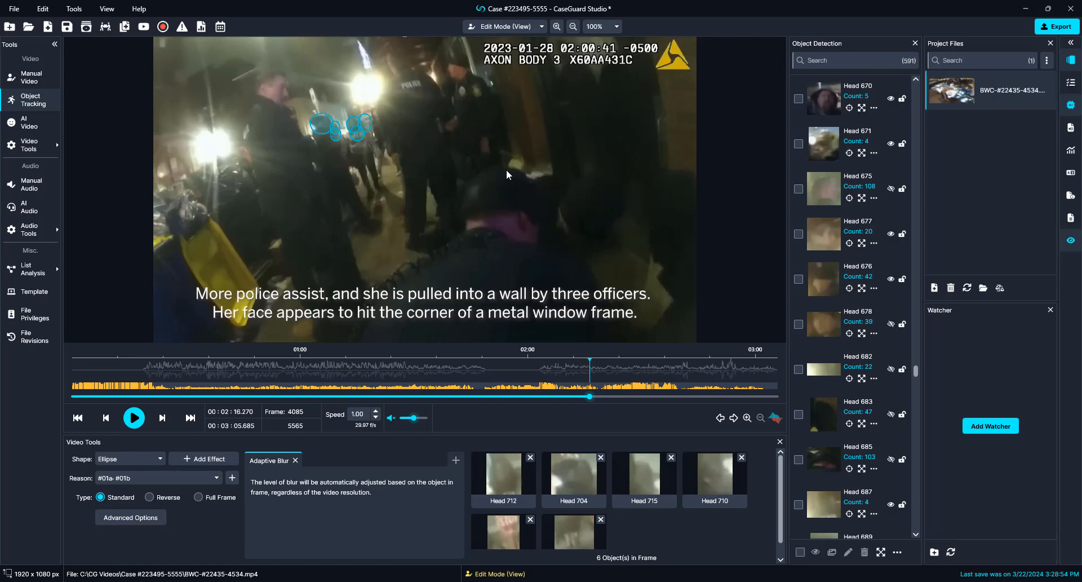
Step: At frame 4102, disable the Head 722 and Head 716 blurs, then resume playback
{"action": "key", "text": "Right"}
{"action": "key", "text": "Right"}
{"action": "key", "text": "Right"}
{"action": "key", "text": "Right"}
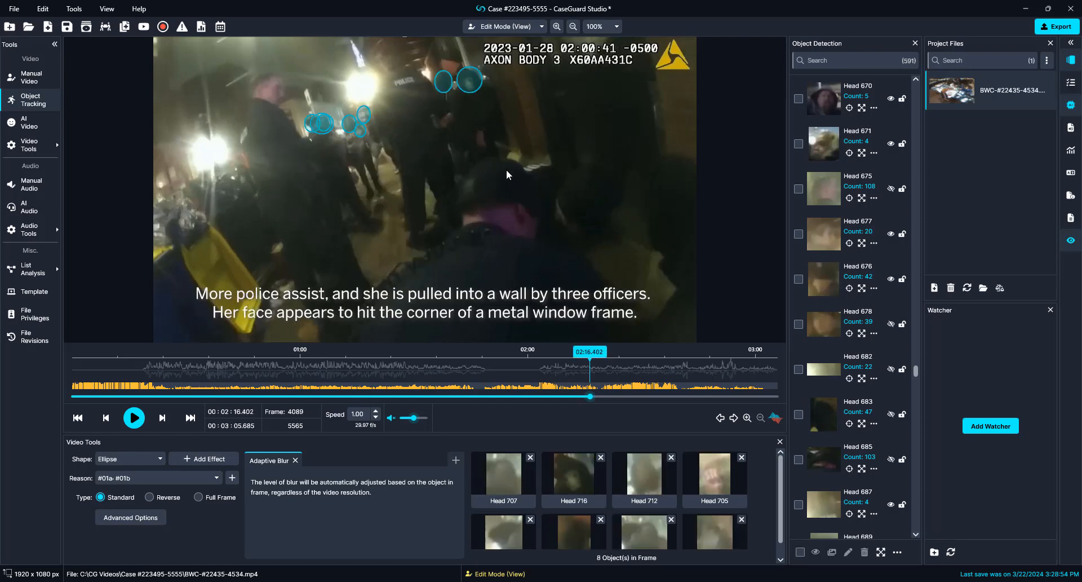
{"action": "key", "text": "Right"}
{"action": "key", "text": "Right"}
{"action": "key", "text": "Right"}
{"action": "key", "text": "Right"}
{"action": "key", "text": "Right"}
{"action": "key", "text": "Right"}
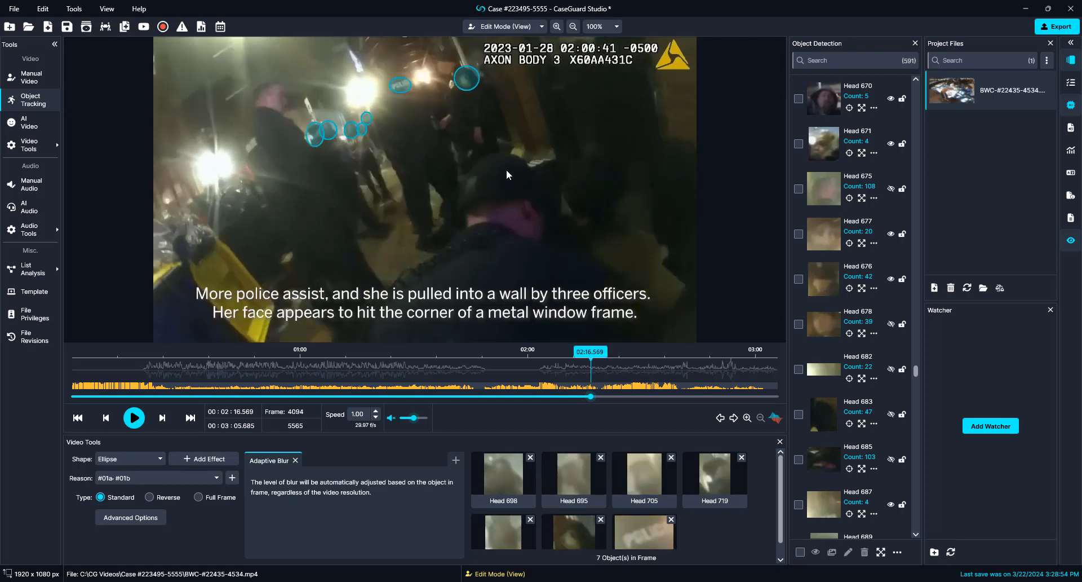
{"action": "key", "text": "Right"}
{"action": "key", "text": "Right"}
{"action": "key", "text": "Right"}
{"action": "key", "text": "Right"}
{"action": "key", "text": "Right"}
{"action": "key", "text": "Right"}
{"action": "key", "text": "Right"}
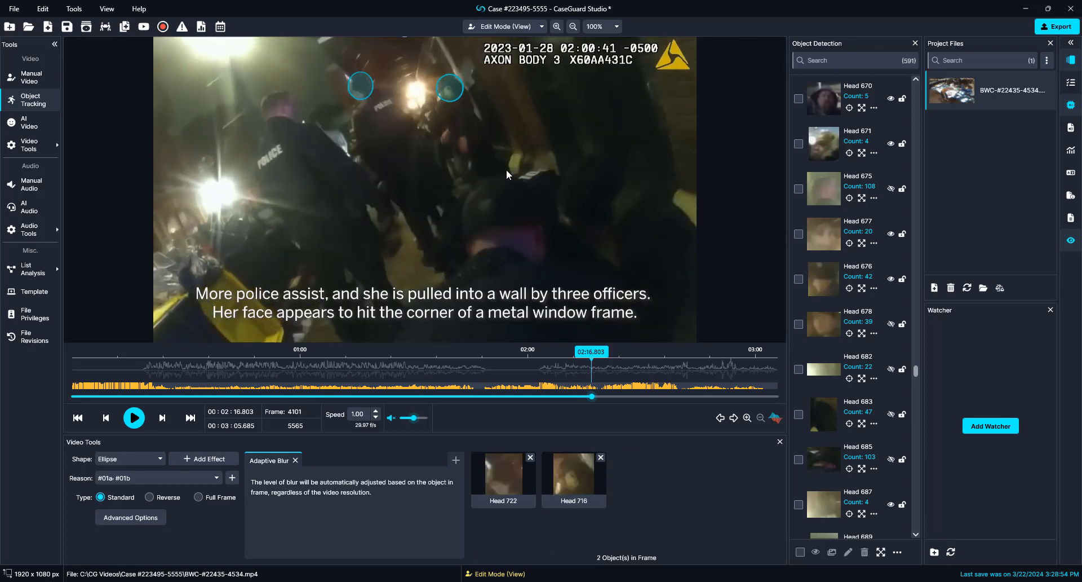
{"action": "right_click", "coordinate": [362, 84]}
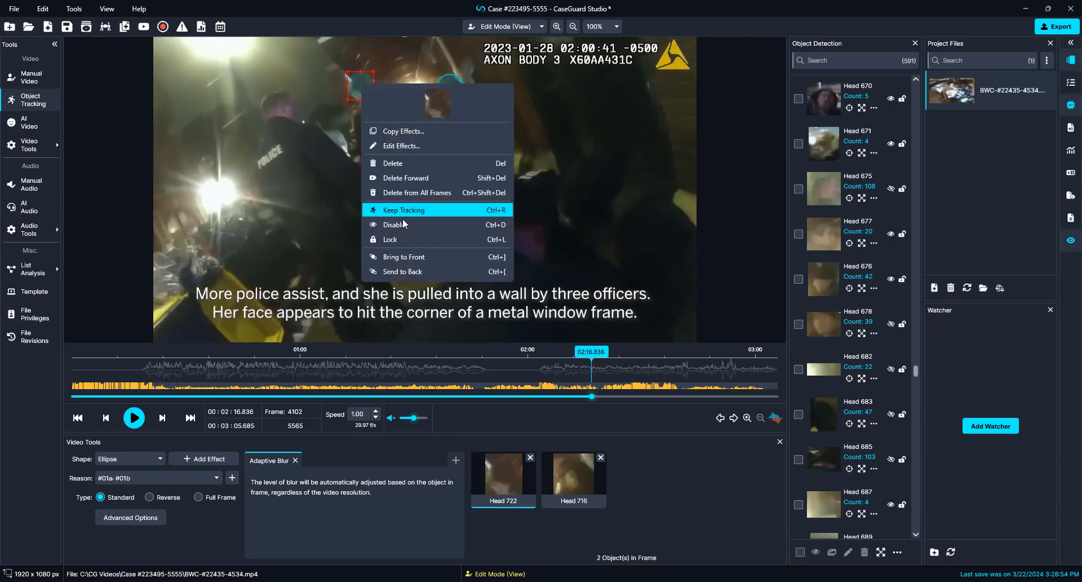
{"action": "left_click", "coordinate": [404, 225]}
{"action": "right_click", "coordinate": [448, 88]}
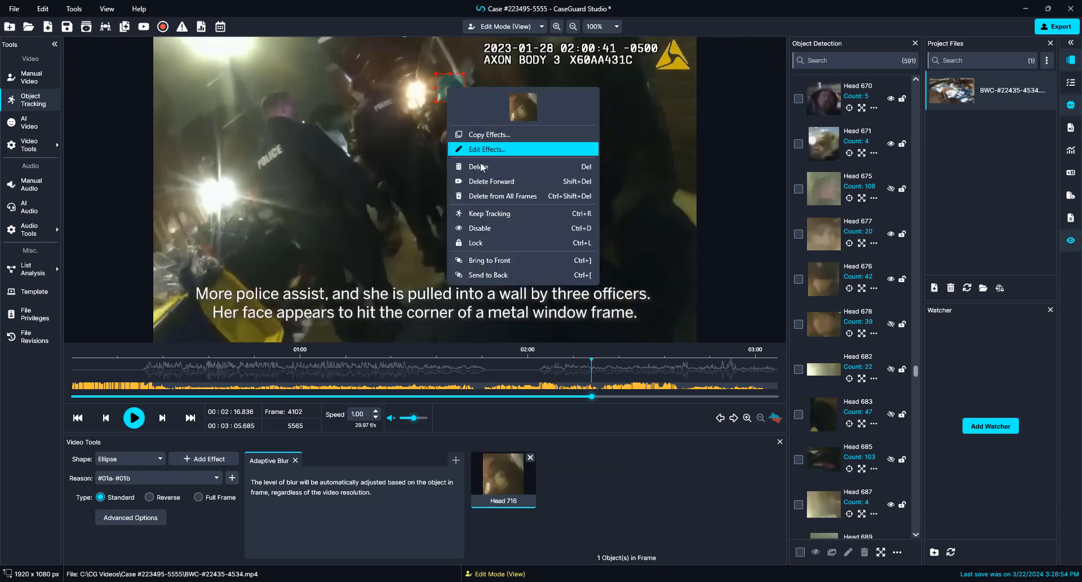
{"action": "left_click", "coordinate": [476, 227]}
{"action": "key", "text": "Right"}
{"action": "key", "text": "Right"}
{"action": "key", "text": "Right"}
{"action": "key", "text": "Right"}
{"action": "key", "text": "Right"}
{"action": "key", "text": "Right"}
{"action": "key", "text": "Right"}
{"action": "key", "text": "Right"}
{"action": "key", "text": "Right"}
{"action": "key", "text": "Right"}
{"action": "key", "text": "Right"}
{"action": "key", "text": "Right"}
{"action": "key", "text": "Right"}
{"action": "key", "text": "Right"}
{"action": "key", "text": "Right"}
{"action": "key", "text": "Right"}
{"action": "key", "text": "space"}
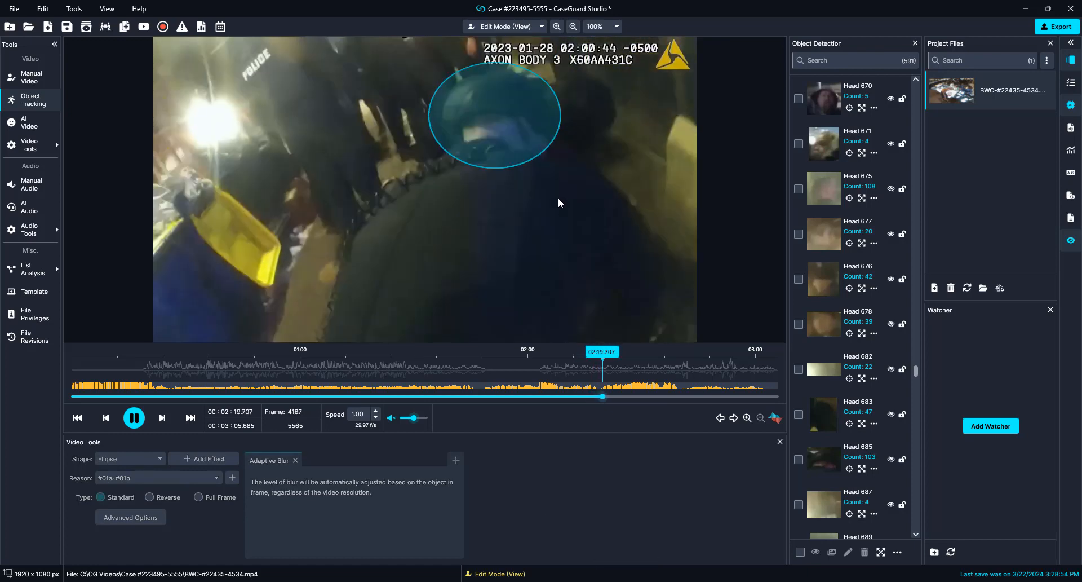
Step: Disable the four unwanted head blurs in the paused frame, including the large central one
{"action": "key", "text": "space"}
{"action": "right_click", "coordinate": [527, 179]}
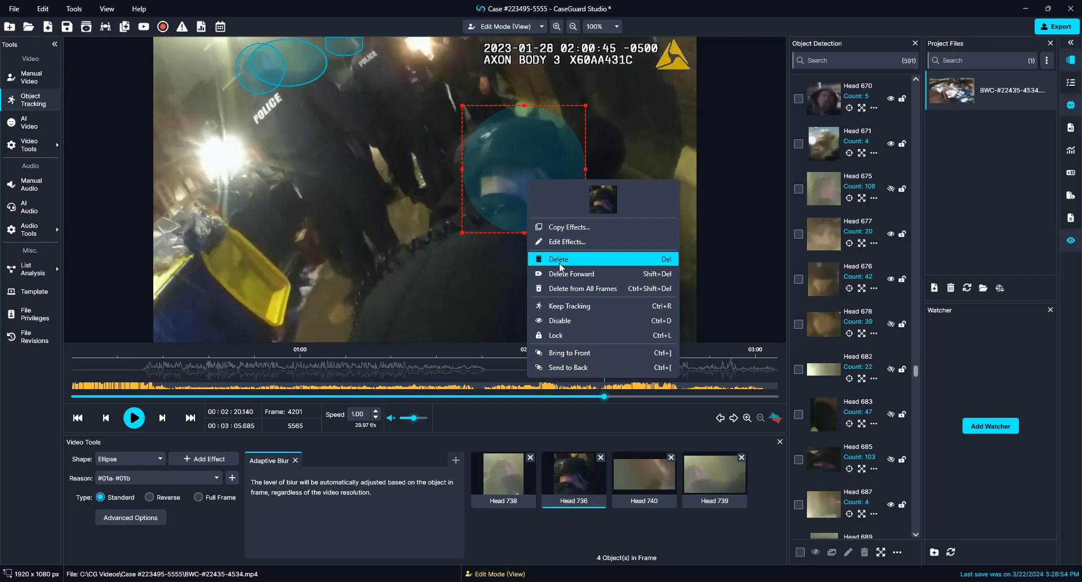
{"action": "left_click", "coordinate": [560, 321]}
{"action": "right_click", "coordinate": [342, 46]}
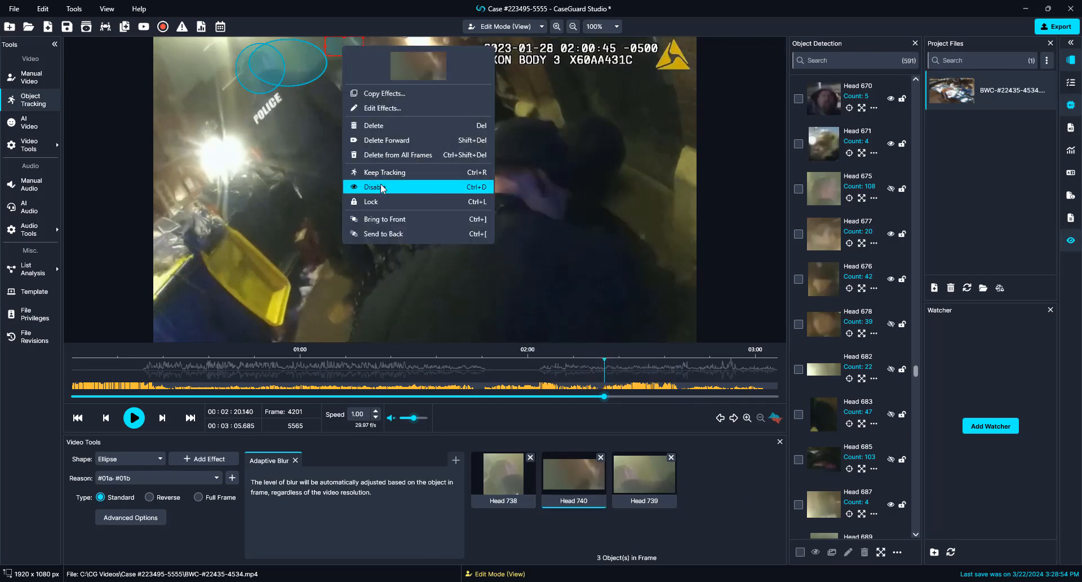
{"action": "left_click", "coordinate": [384, 186]}
{"action": "right_click", "coordinate": [321, 68]}
{"action": "left_click", "coordinate": [351, 209]}
{"action": "right_click", "coordinate": [258, 59]}
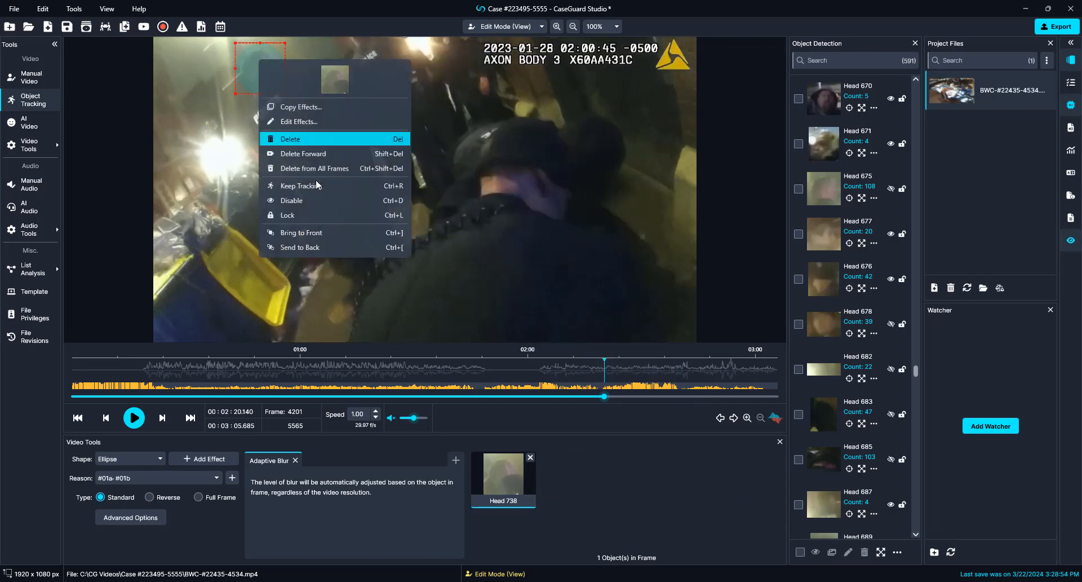
{"action": "left_click", "coordinate": [288, 198]}
{"action": "key", "text": "space"}
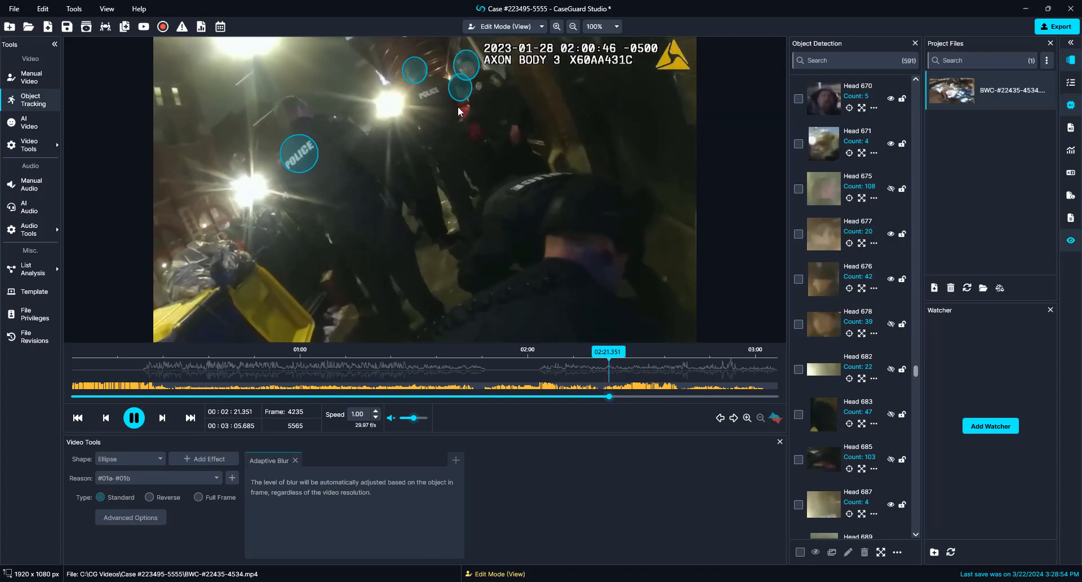
Step: Disable three more unwanted head blurs, including one at the street scene
{"action": "key", "text": "space"}
{"action": "right_click", "coordinate": [465, 61]}
{"action": "left_click", "coordinate": [485, 201]}
{"action": "right_click", "coordinate": [415, 73]}
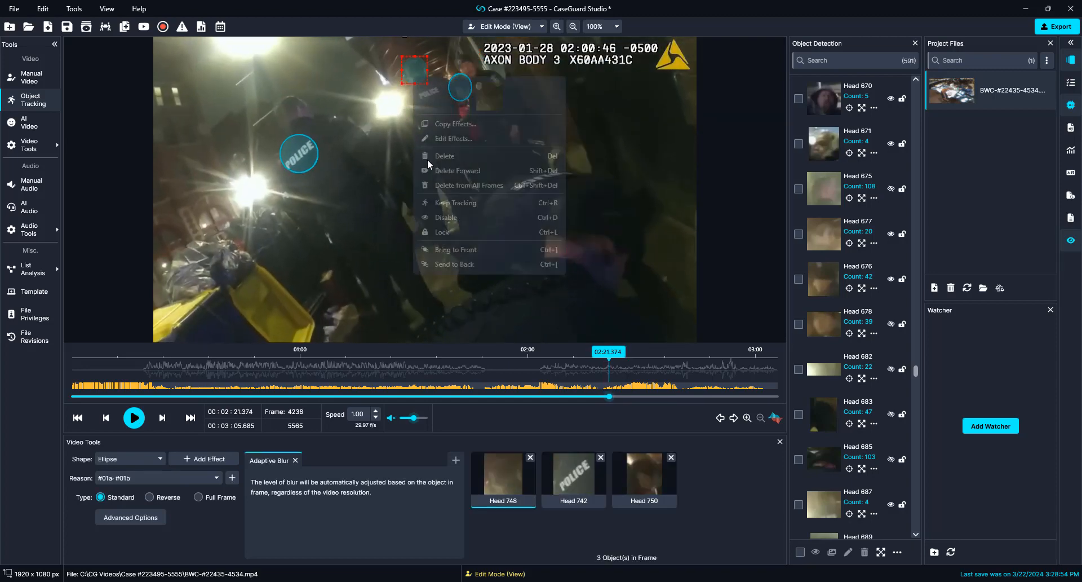
{"action": "left_click", "coordinate": [464, 215]}
{"action": "key", "text": "space"}
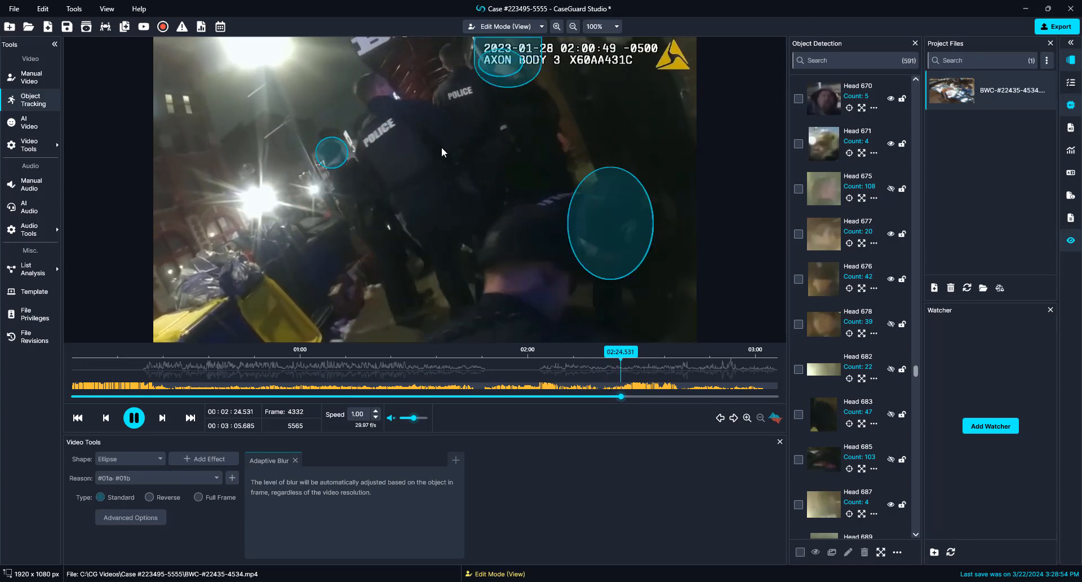
{"action": "key", "text": "space"}
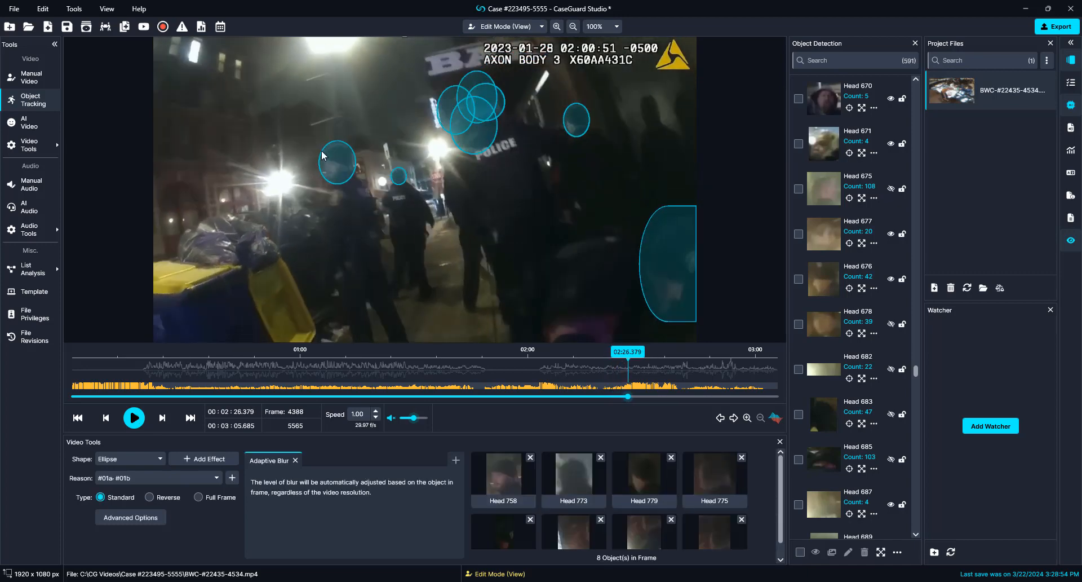
{"action": "right_click", "coordinate": [336, 153]}
{"action": "left_click", "coordinate": [381, 297]}
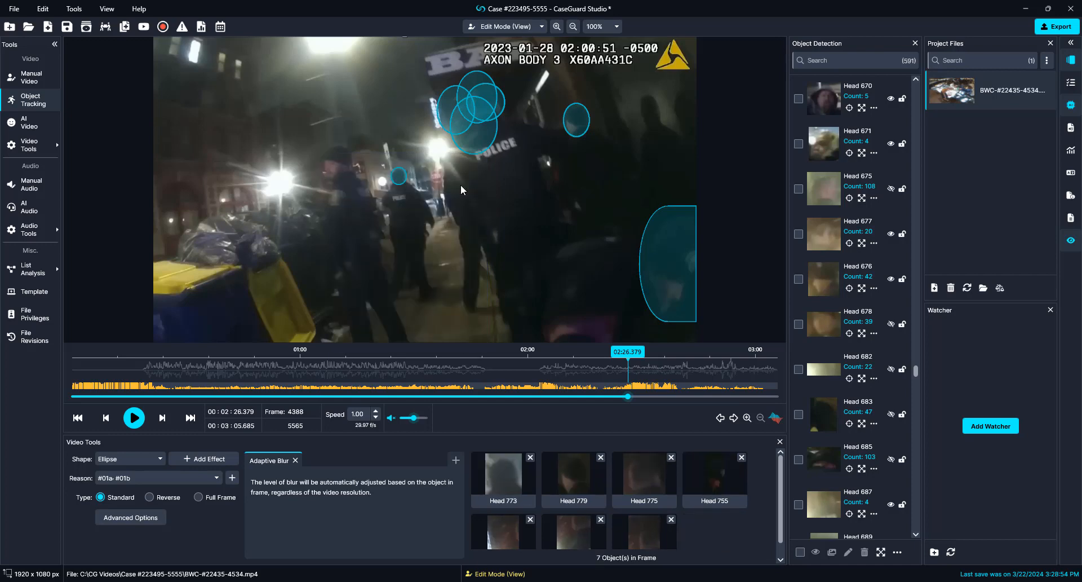
{"action": "key", "text": "space"}
{"action": "key", "text": "space"}
Step: Disable the six head blurs around the POLICE jacket, including Heads 788, 794 and 795
{"action": "right_click", "coordinate": [612, 204]}
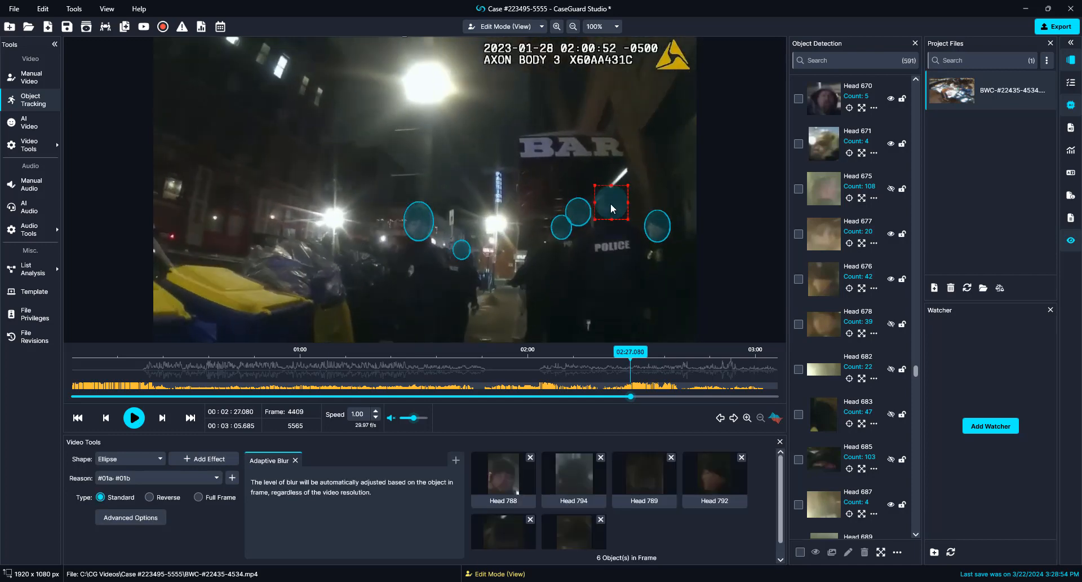
{"action": "left_click", "coordinate": [623, 345]}
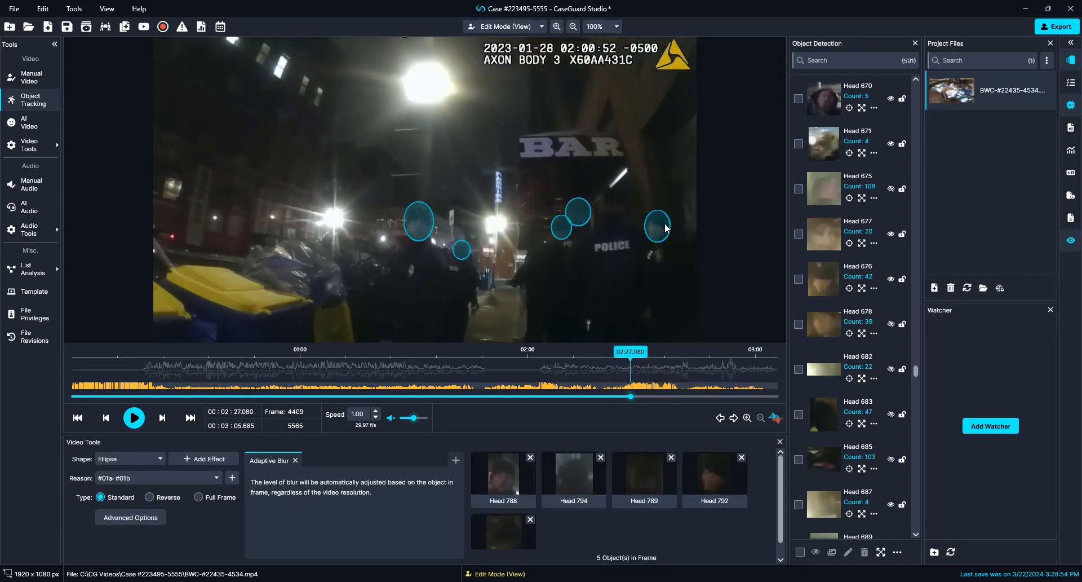
{"action": "right_click", "coordinate": [657, 225]}
{"action": "left_click", "coordinate": [671, 364]}
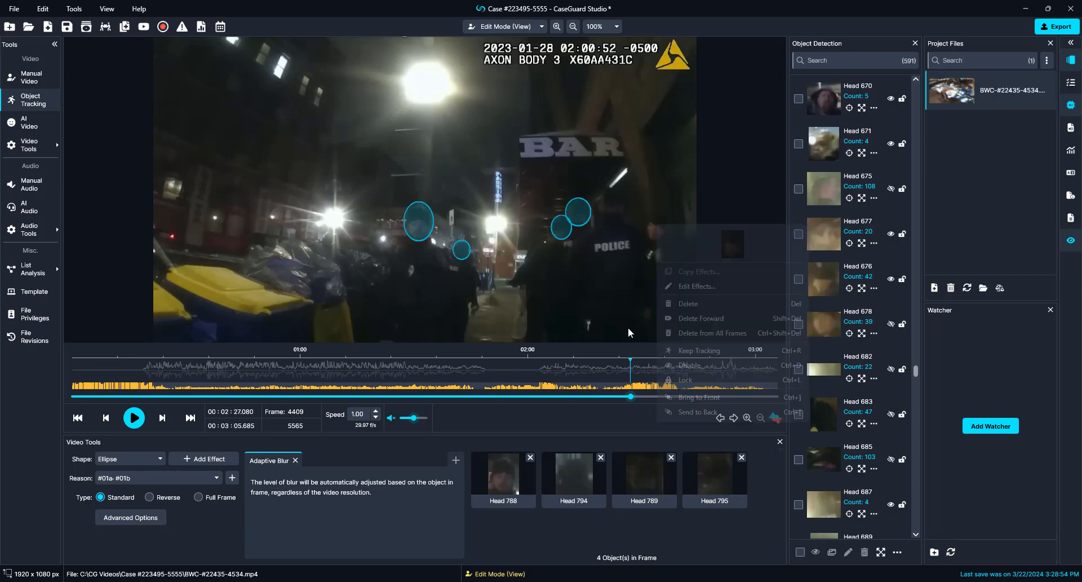
{"action": "right_click", "coordinate": [408, 224]}
{"action": "left_click", "coordinate": [457, 365]}
{"action": "left_click", "coordinate": [466, 255]}
{"action": "right_click", "coordinate": [467, 257]}
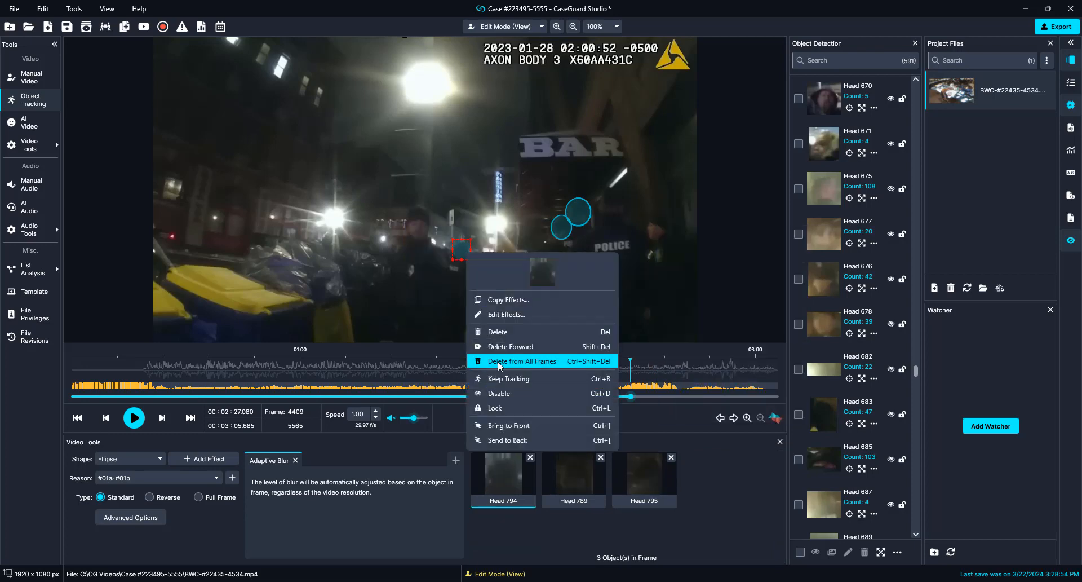
{"action": "left_click", "coordinate": [498, 396]}
{"action": "right_click", "coordinate": [566, 229]}
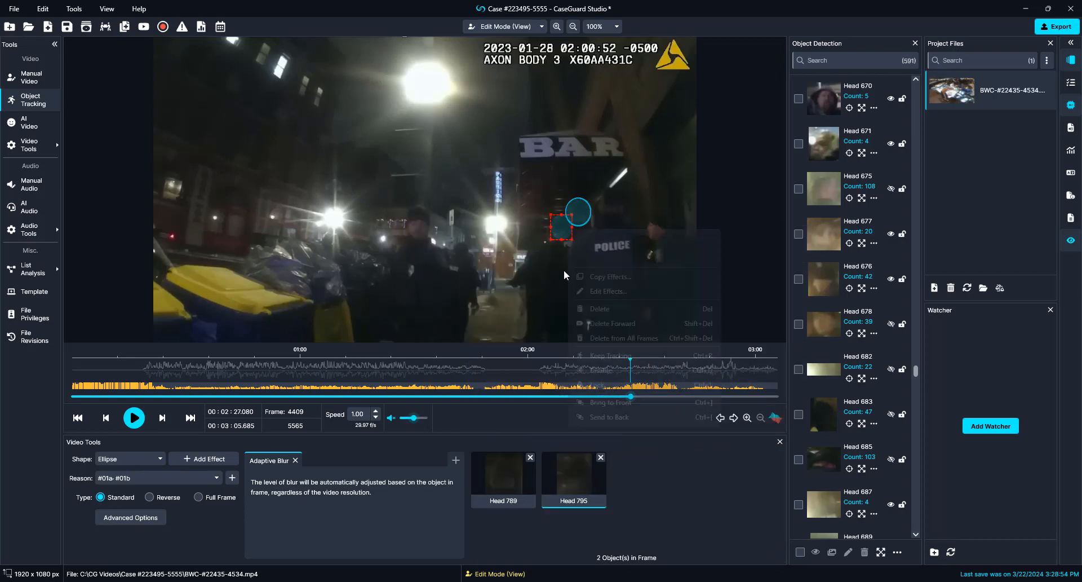
{"action": "left_click", "coordinate": [586, 370]}
{"action": "right_click", "coordinate": [576, 217]}
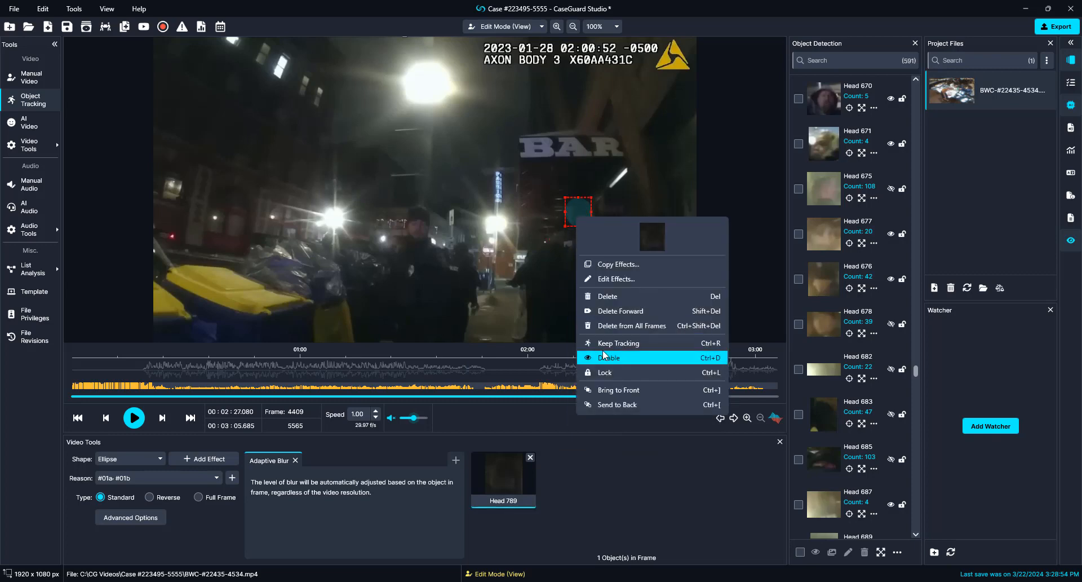
{"action": "left_click", "coordinate": [603, 356]}
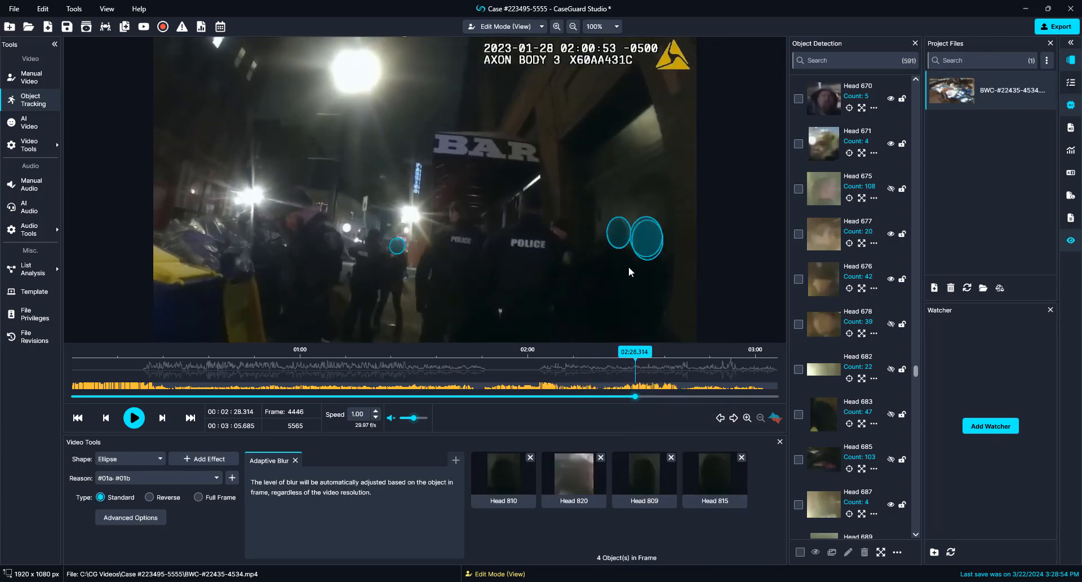
Step: Disable five more head blurs in the next frame, including Head 821 and the bottom-edge one
{"action": "right_click", "coordinate": [504, 146]}
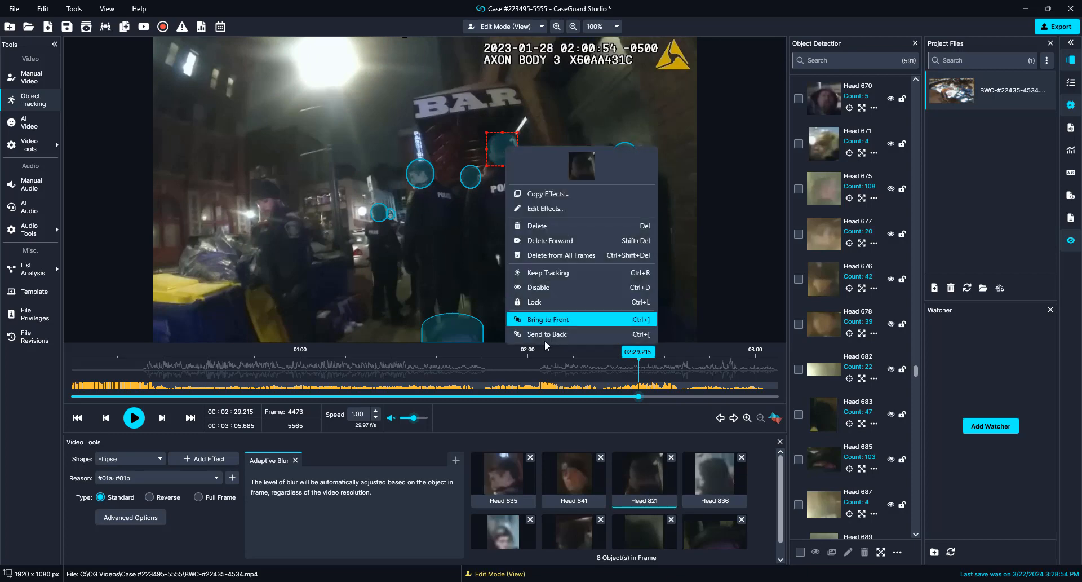
{"action": "left_click", "coordinate": [558, 287]}
{"action": "right_click", "coordinate": [425, 176]}
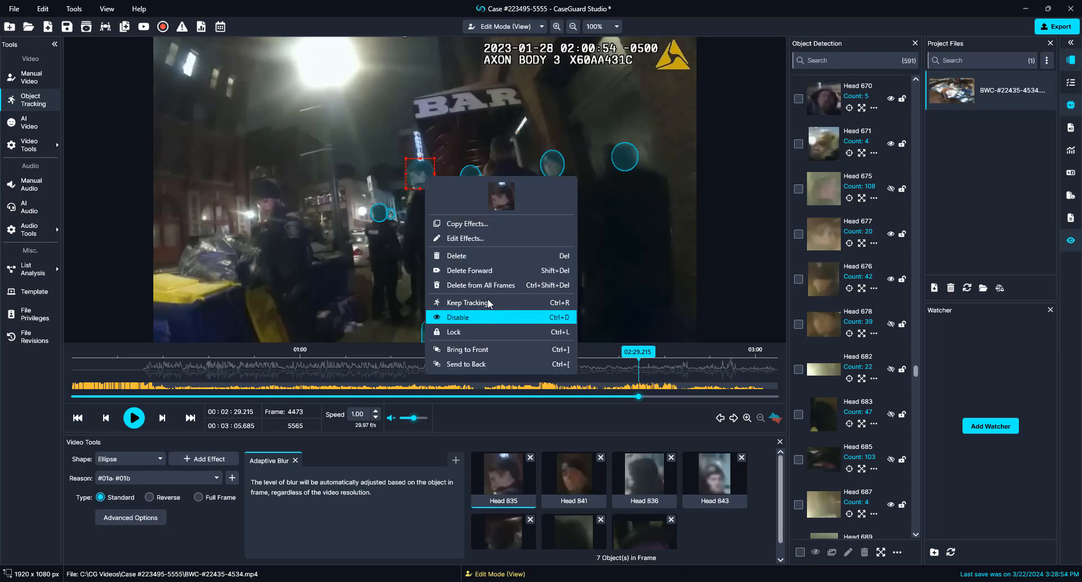
{"action": "left_click", "coordinate": [488, 316]}
{"action": "right_click", "coordinate": [550, 161]}
{"action": "left_click", "coordinate": [566, 302]}
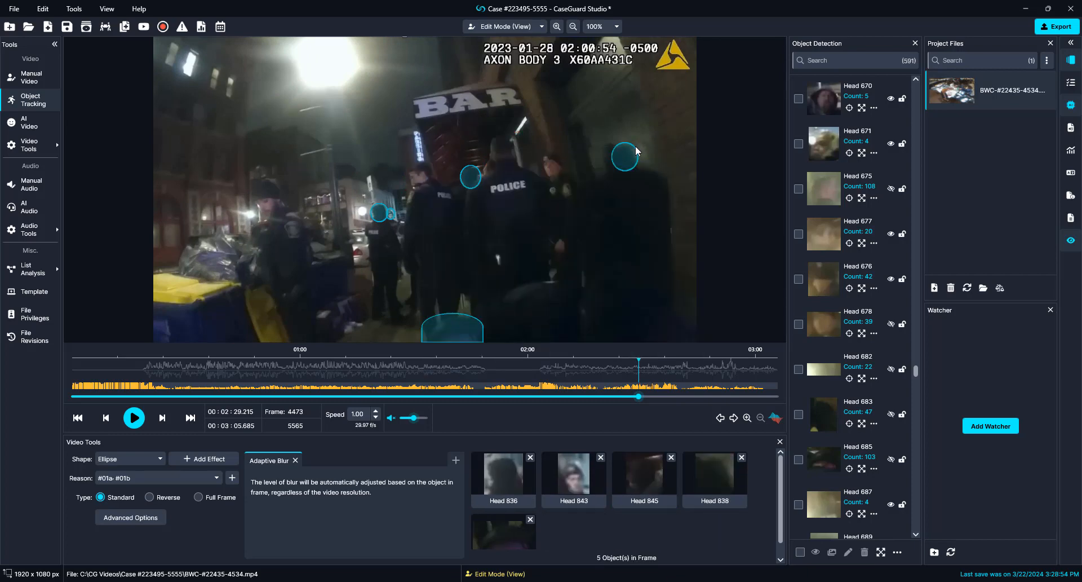
{"action": "right_click", "coordinate": [623, 145]}
{"action": "left_click", "coordinate": [627, 282]}
{"action": "right_click", "coordinate": [481, 330]}
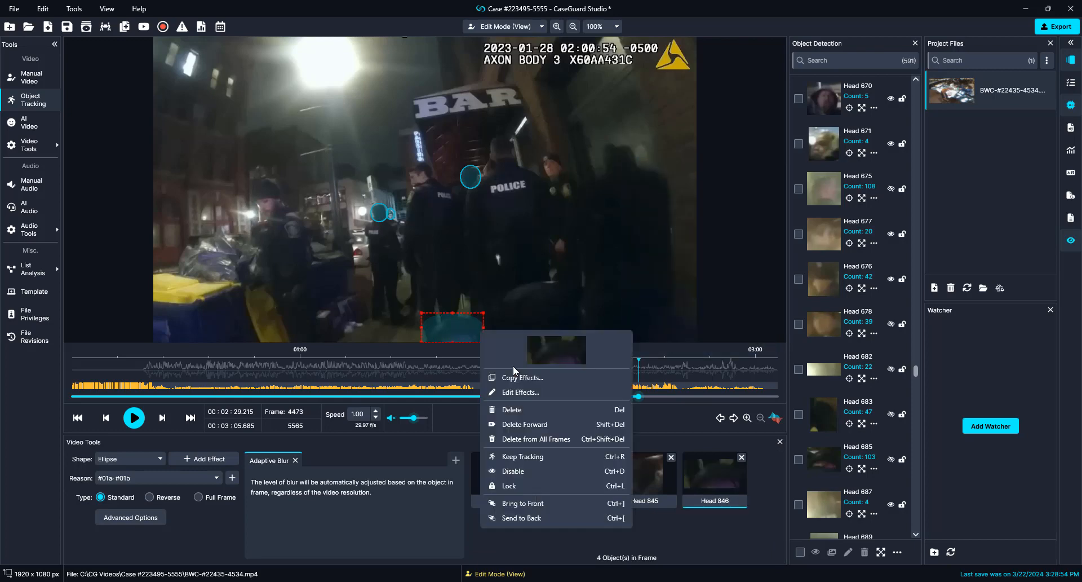
{"action": "left_click", "coordinate": [510, 471]}
{"action": "key", "text": "space"}
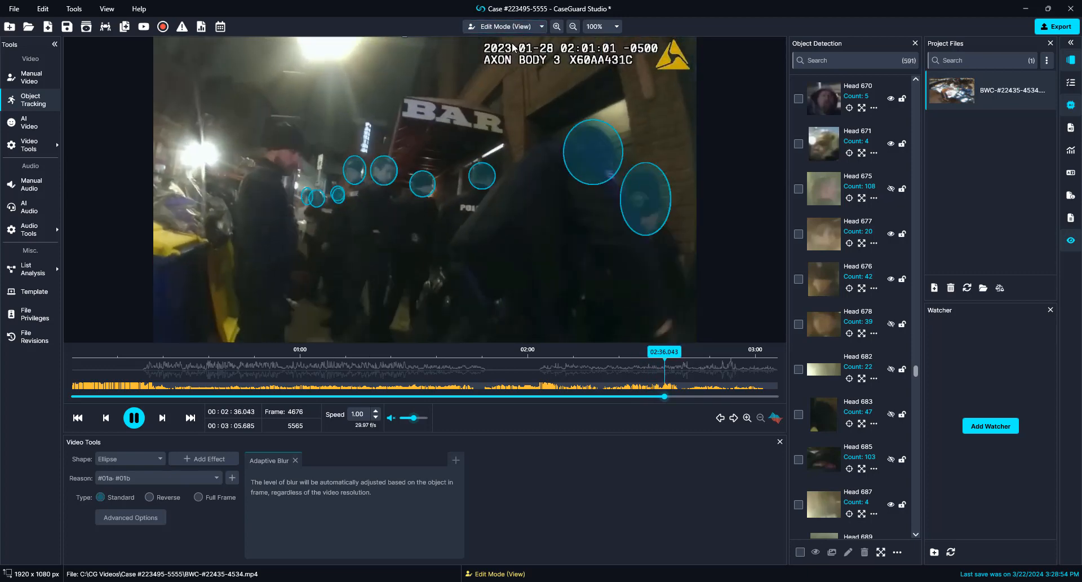
Step: Disable five more unwanted head blurs, including the right-edge one
{"action": "left_click", "coordinate": [505, 190]}
{"action": "right_click", "coordinate": [374, 156]}
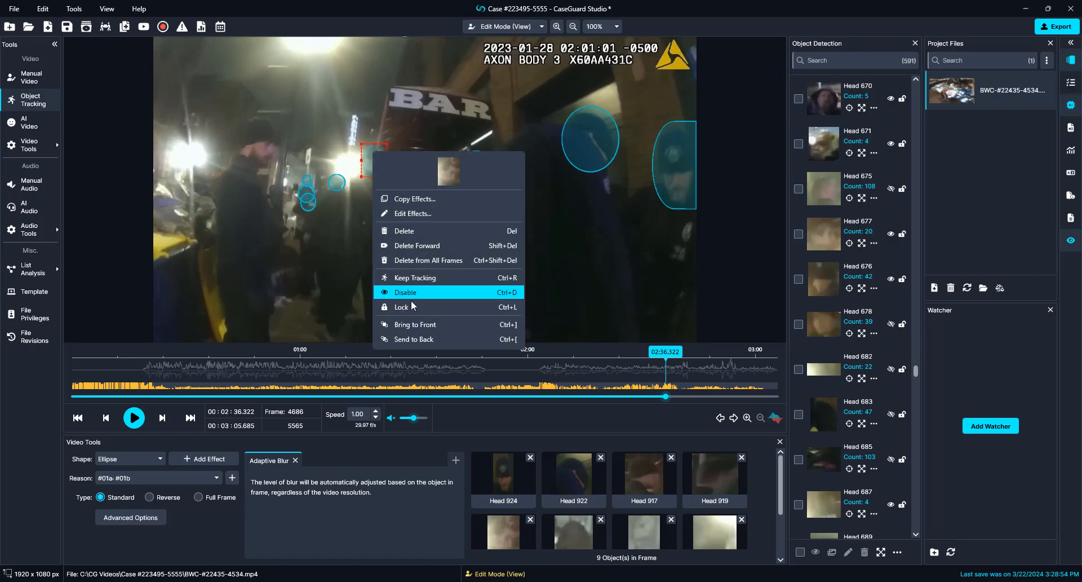
{"action": "left_click", "coordinate": [395, 290]}
{"action": "right_click", "coordinate": [418, 168]}
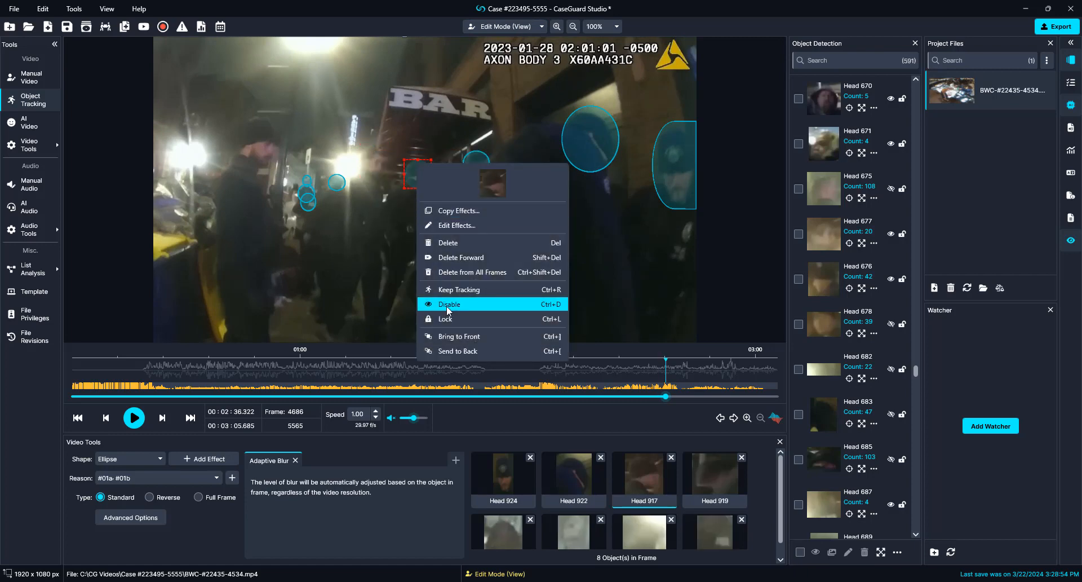
{"action": "left_click", "coordinate": [449, 304]}
{"action": "right_click", "coordinate": [597, 143]}
{"action": "left_click", "coordinate": [626, 283]}
{"action": "right_click", "coordinate": [680, 138]}
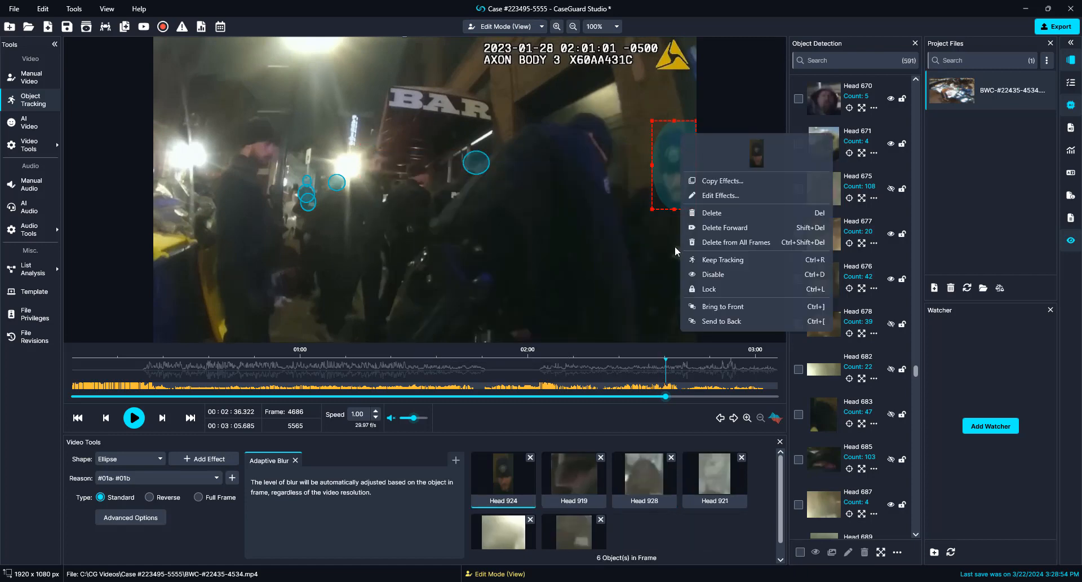
{"action": "left_click", "coordinate": [718, 274]}
{"action": "right_click", "coordinate": [477, 165]}
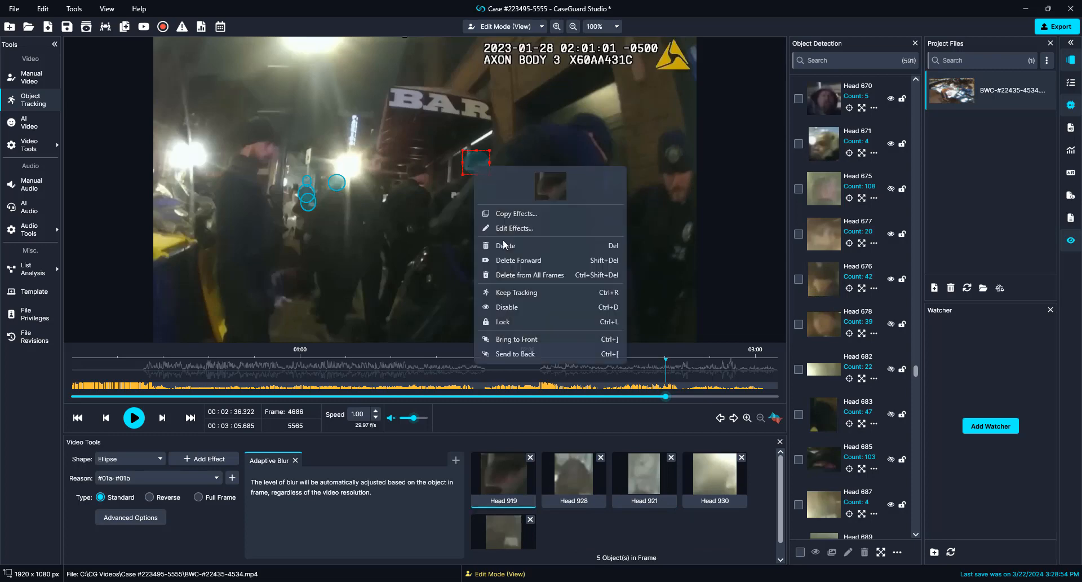
{"action": "left_click", "coordinate": [533, 307]}
{"action": "key", "text": "space"}
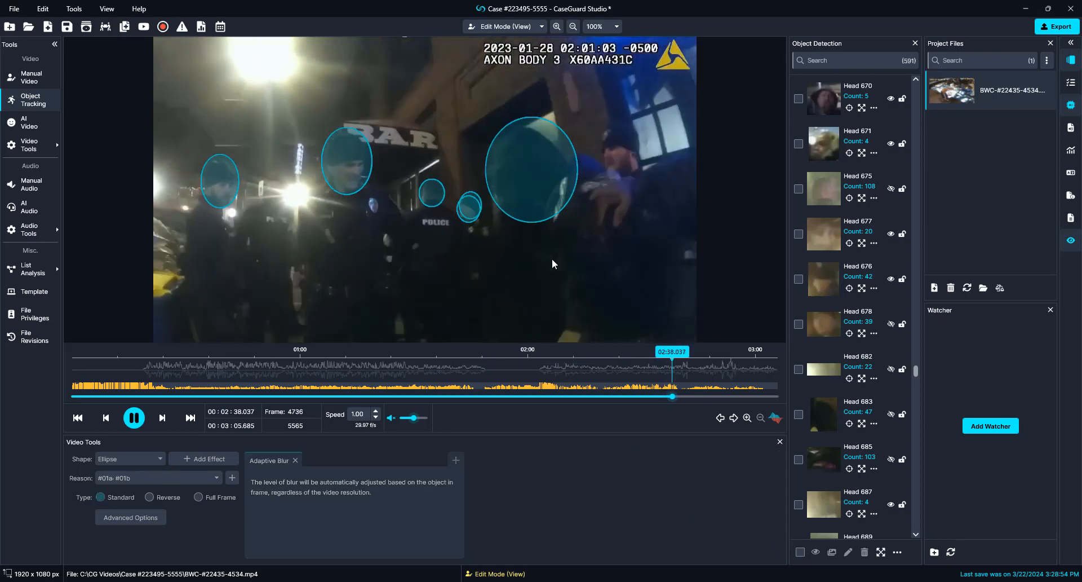
Step: Disable four head blurs in the paused frame, including Heads 950 and 947
{"action": "key", "text": "space"}
{"action": "left_click", "coordinate": [372, 165]}
{"action": "right_click", "coordinate": [374, 164]}
{"action": "left_click", "coordinate": [448, 302]}
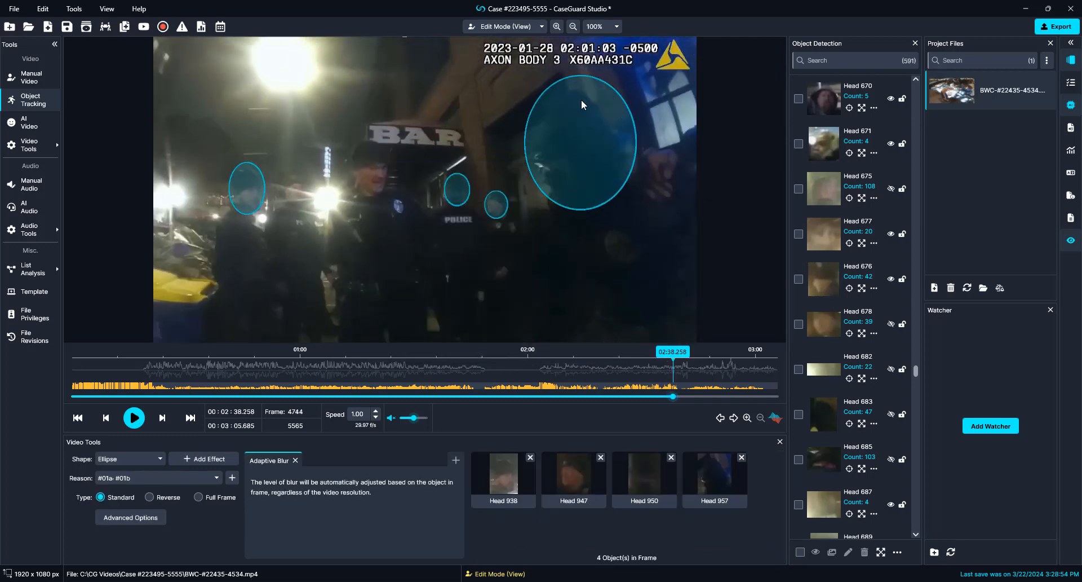
{"action": "left_click", "coordinate": [247, 186]}
{"action": "right_click", "coordinate": [246, 183]}
{"action": "left_click", "coordinate": [300, 324]}
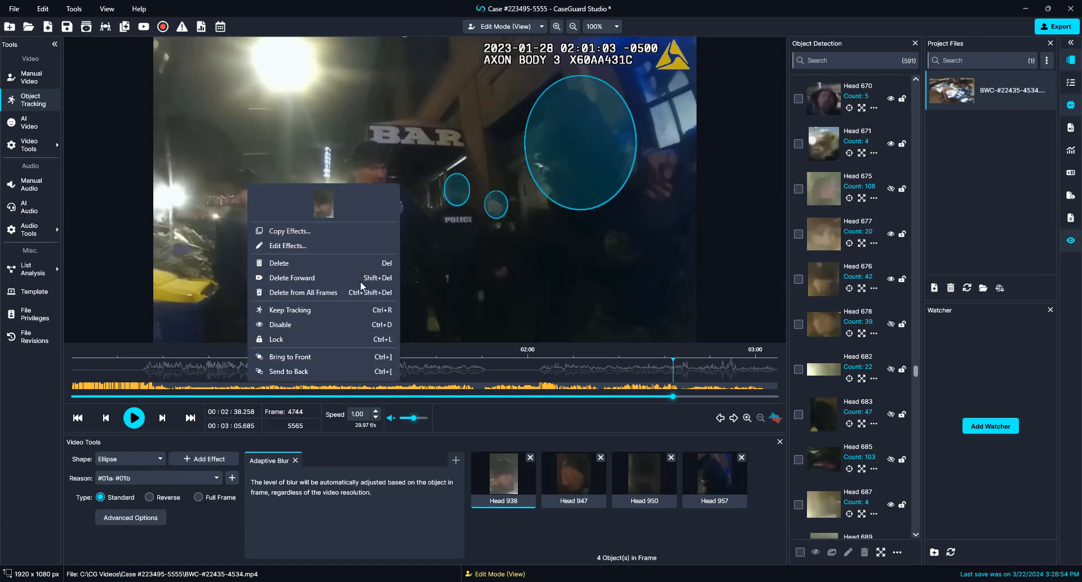
{"action": "left_click", "coordinate": [459, 191]}
{"action": "right_click", "coordinate": [460, 191]}
{"action": "left_click", "coordinate": [474, 328]}
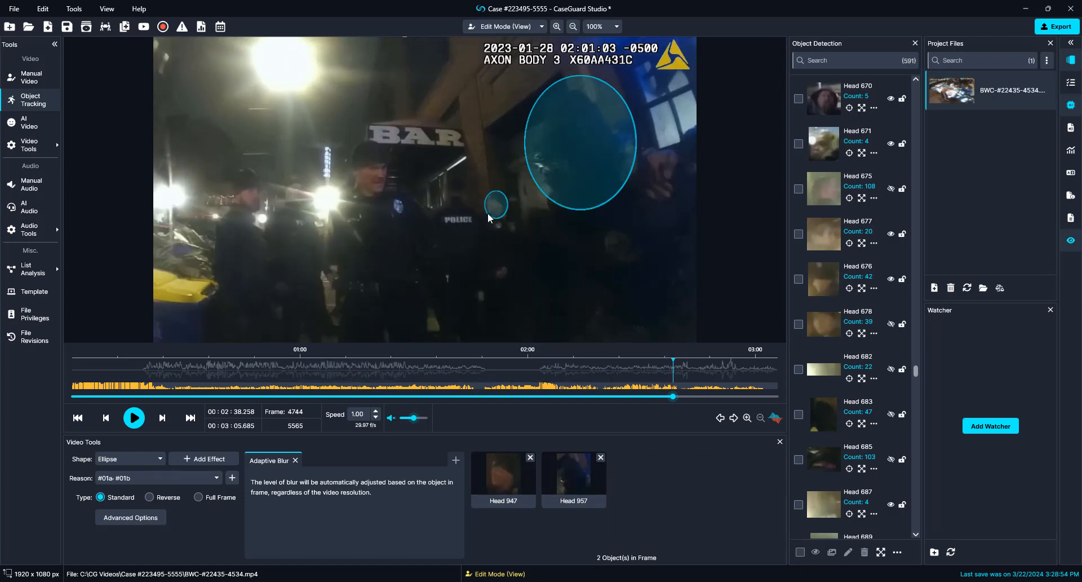
{"action": "left_click", "coordinate": [495, 204]}
{"action": "right_click", "coordinate": [493, 208]}
{"action": "left_click", "coordinate": [523, 347]}
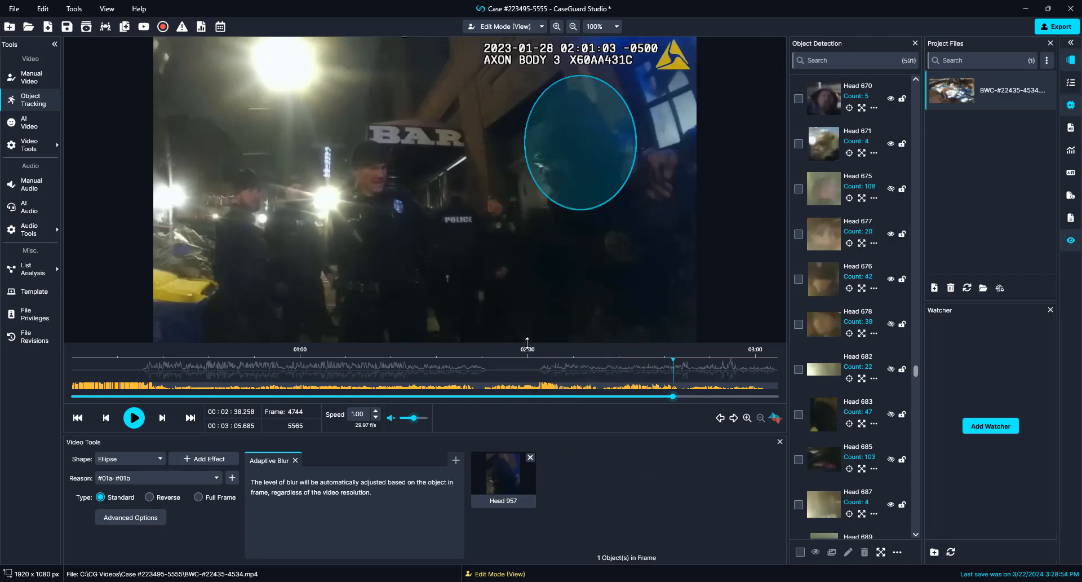
Step: Delete Head 962 from all frames and remove the Head 960 blur a few frames on
{"action": "key", "text": "Right"}
{"action": "key", "text": "Right"}
{"action": "key", "text": "Right"}
{"action": "key", "text": "Right"}
{"action": "key", "text": "Right"}
{"action": "key", "text": "Right"}
{"action": "key", "text": "Right"}
{"action": "key", "text": "Right"}
{"action": "key", "text": "Right"}
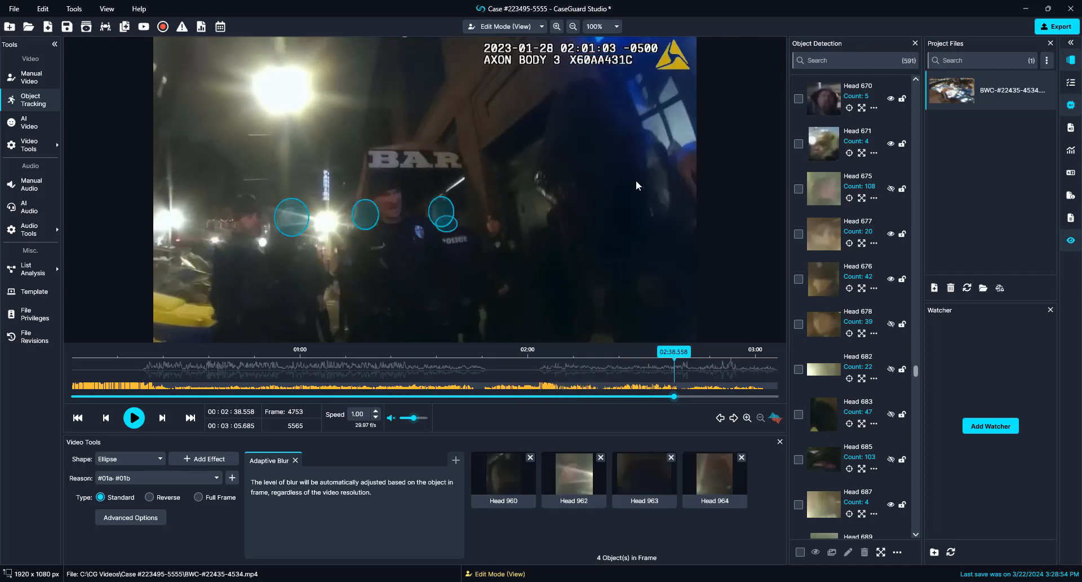
{"action": "right_click", "coordinate": [298, 218]}
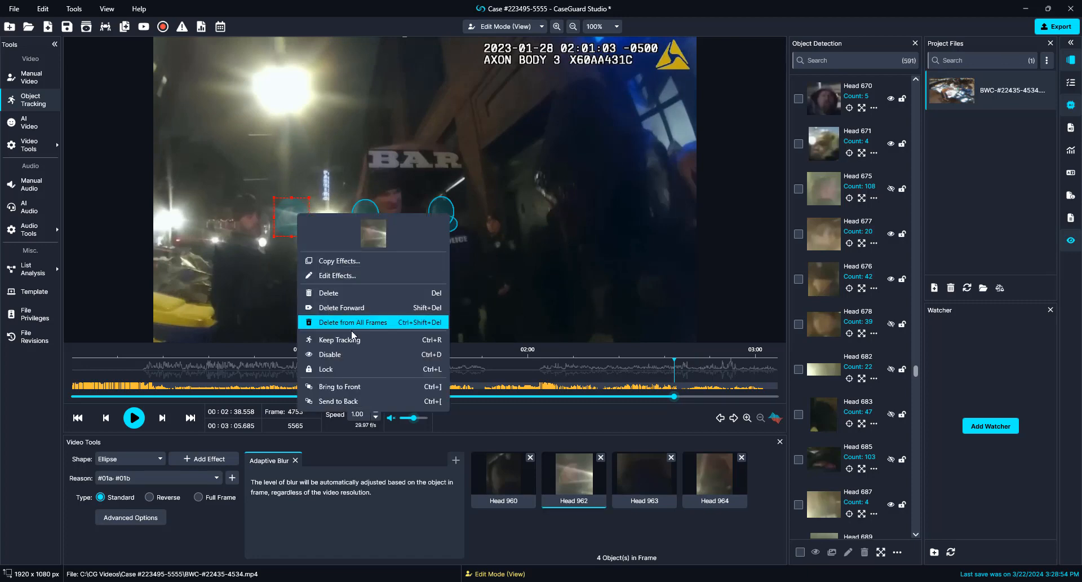
{"action": "left_click", "coordinate": [395, 370]}
{"action": "right_click", "coordinate": [436, 214]}
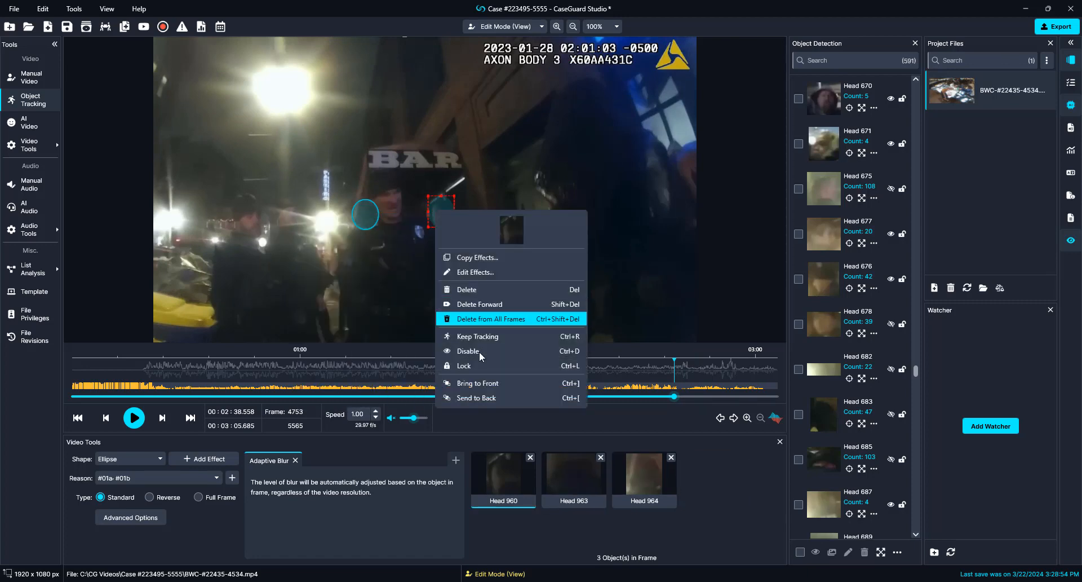
{"action": "left_click", "coordinate": [479, 354]}
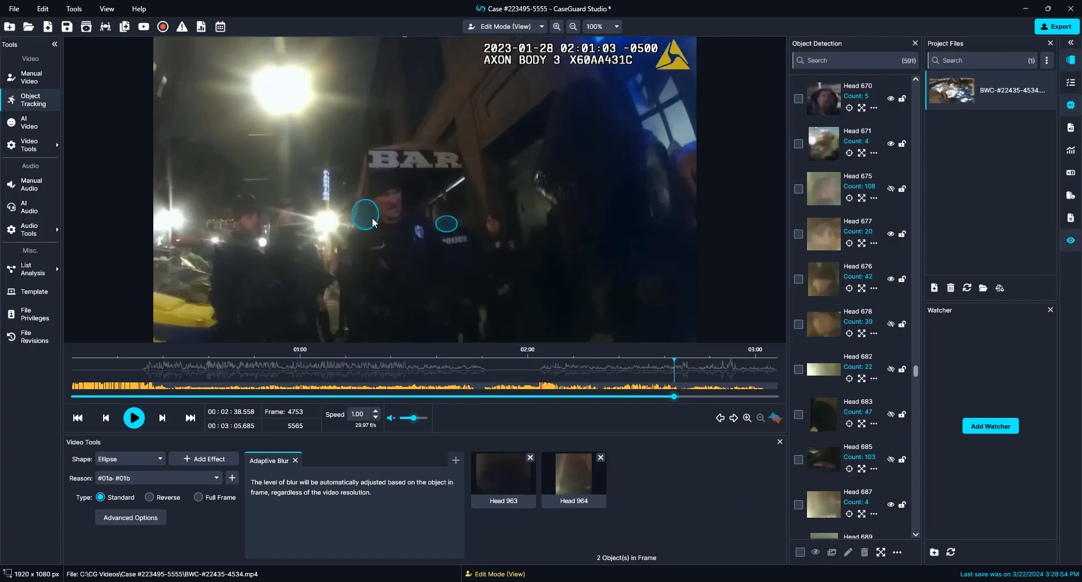
{"action": "key", "text": "Right"}
{"action": "key", "text": "Right"}
{"action": "key", "text": "Right"}
{"action": "key", "text": "Right"}
{"action": "key", "text": "Right"}
Step: Remove Heads 965, 967 and 968 and delete Head 966 from all frames, through frame 4767
{"action": "key", "text": "Right"}
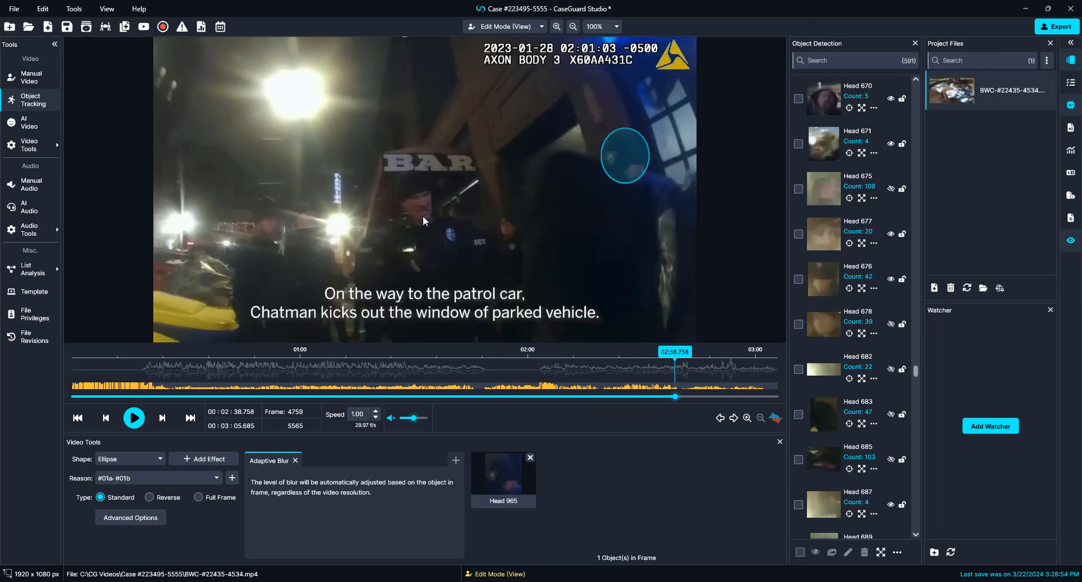
{"action": "right_click", "coordinate": [630, 153]}
{"action": "left_click", "coordinate": [645, 295]}
{"action": "key", "text": "Right"}
{"action": "key", "text": "Right"}
{"action": "key", "text": "Right"}
{"action": "key", "text": "Right"}
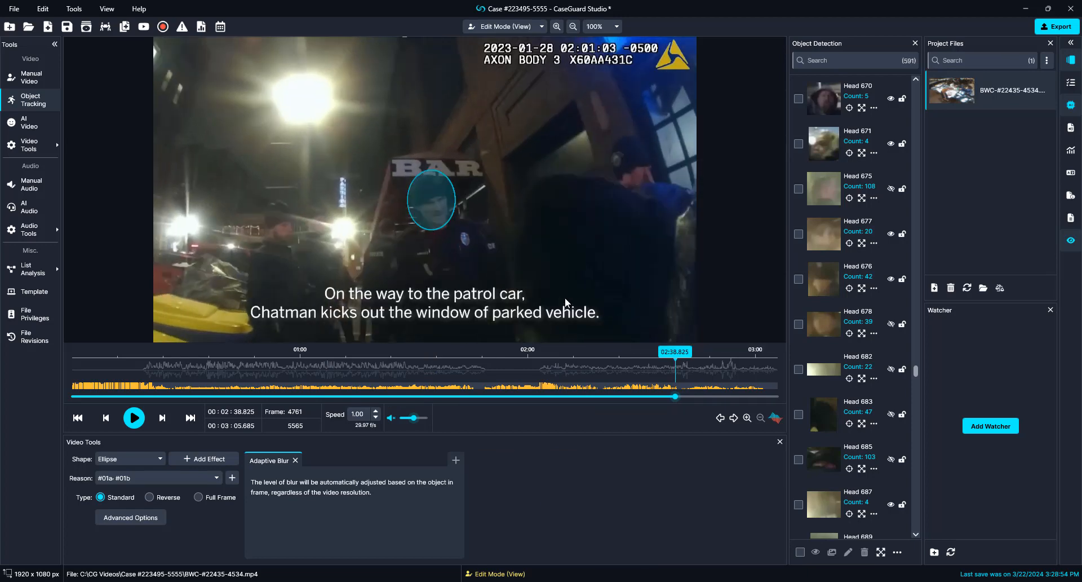
{"action": "key", "text": "Right"}
{"action": "right_click", "coordinate": [435, 203]}
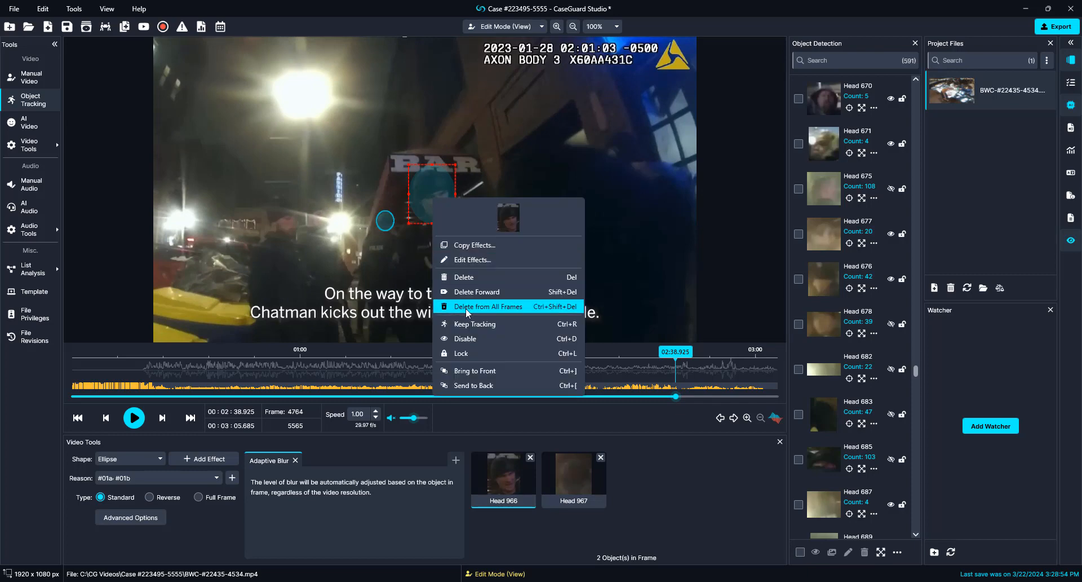
{"action": "left_click", "coordinate": [465, 342]}
{"action": "right_click", "coordinate": [392, 225]}
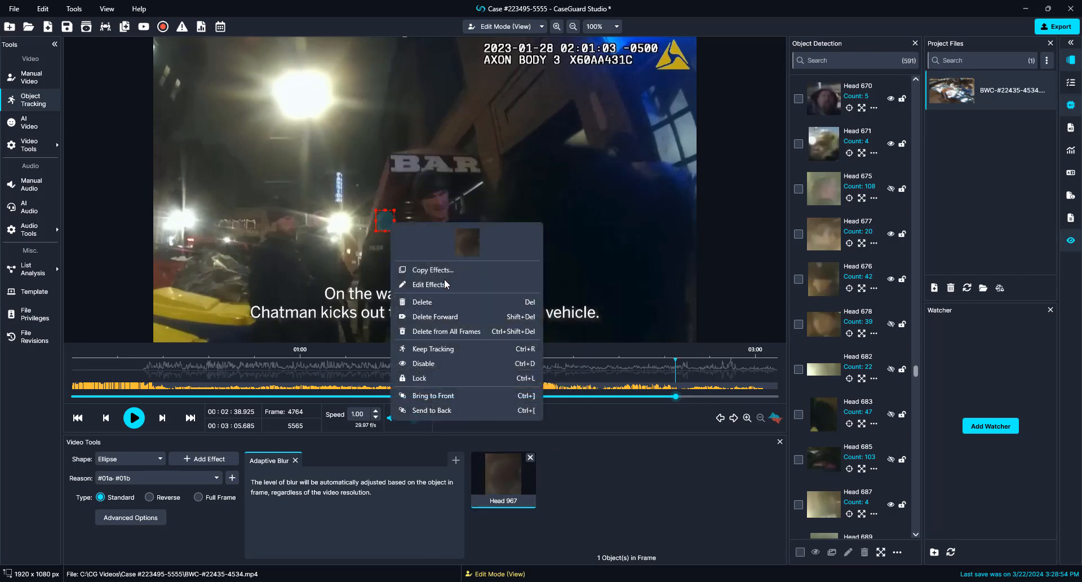
{"action": "left_click", "coordinate": [448, 365]}
{"action": "key", "text": "Right"}
{"action": "key", "text": "Right"}
{"action": "key", "text": "Right"}
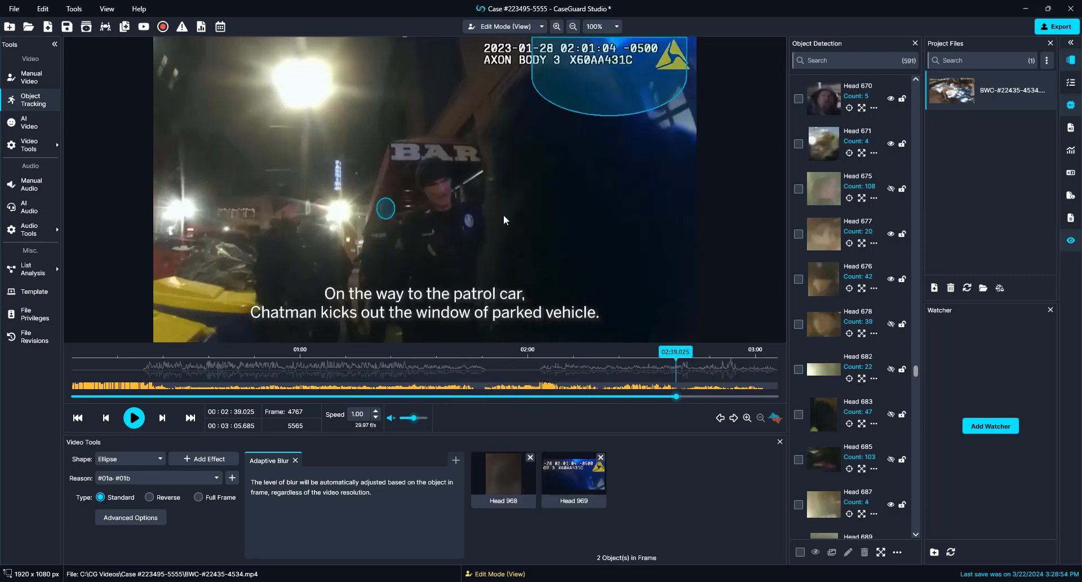
{"action": "right_click", "coordinate": [387, 205]}
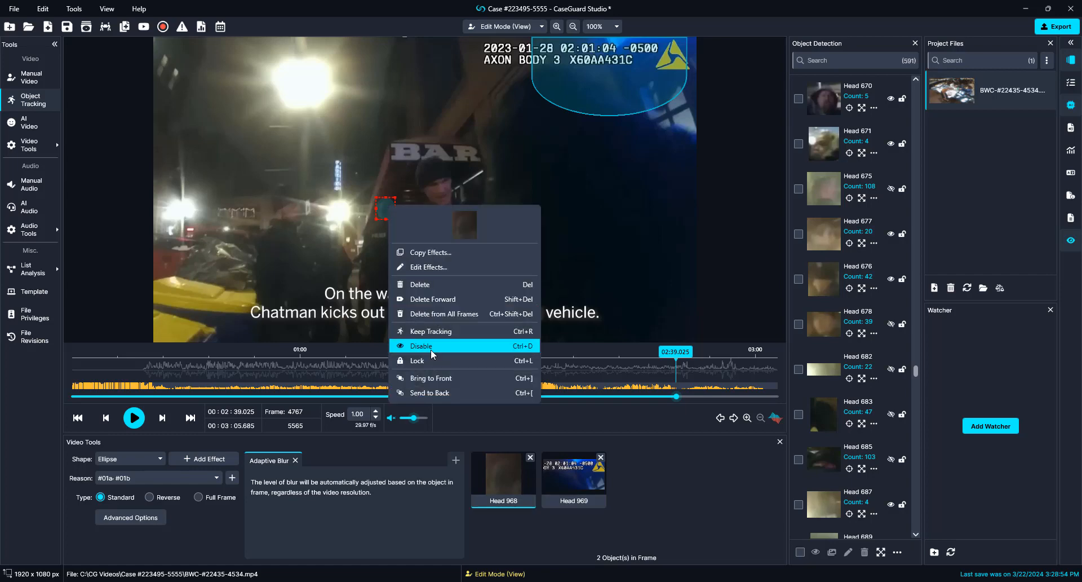
{"action": "left_click", "coordinate": [440, 343]}
{"action": "key", "text": "space"}
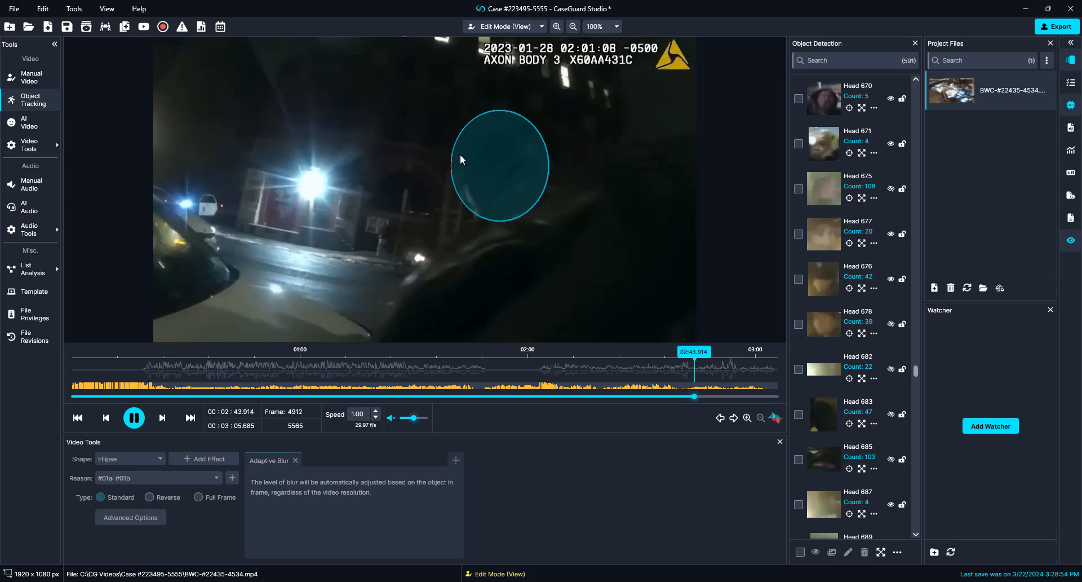
Step: Disable the Head 984, Head 980 and left head blurs in the paused frame
{"action": "key", "text": "space"}
{"action": "right_click", "coordinate": [540, 148]}
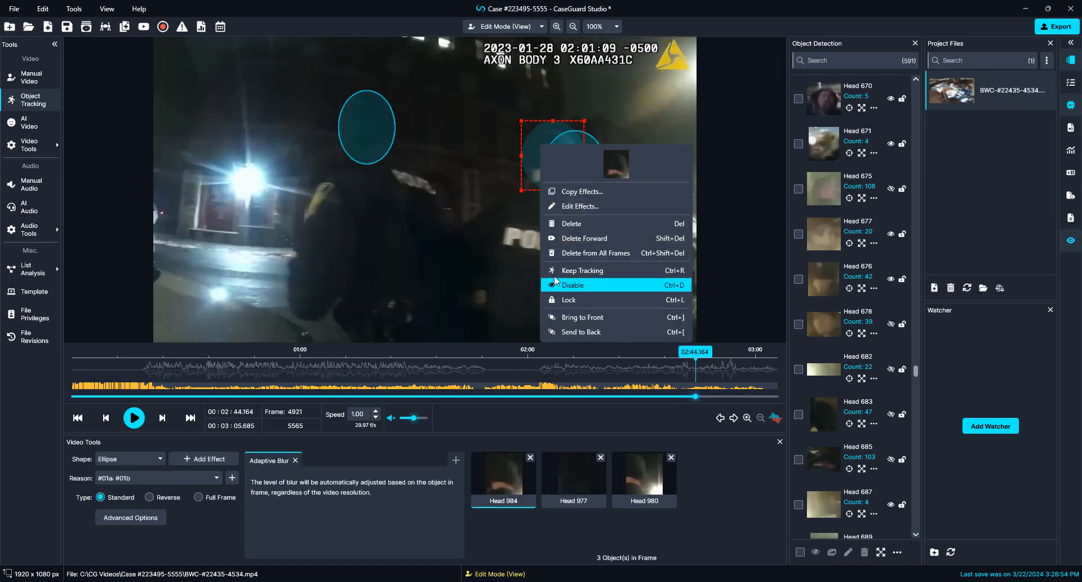
{"action": "left_click", "coordinate": [557, 288]}
{"action": "right_click", "coordinate": [556, 157]}
{"action": "left_click", "coordinate": [575, 299]}
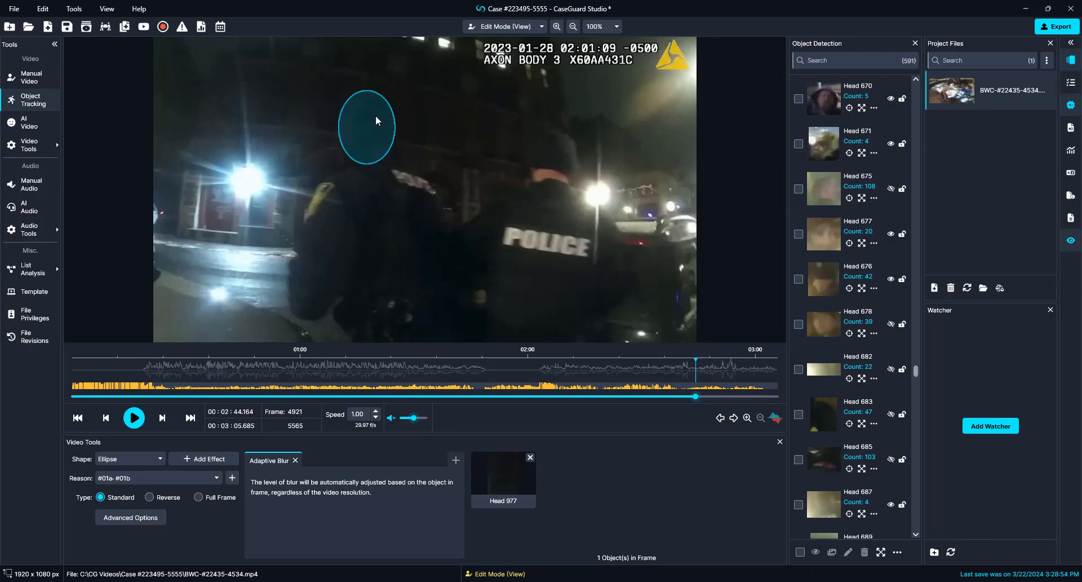
{"action": "right_click", "coordinate": [375, 115]}
{"action": "left_click", "coordinate": [402, 259]}
{"action": "key", "text": "space"}
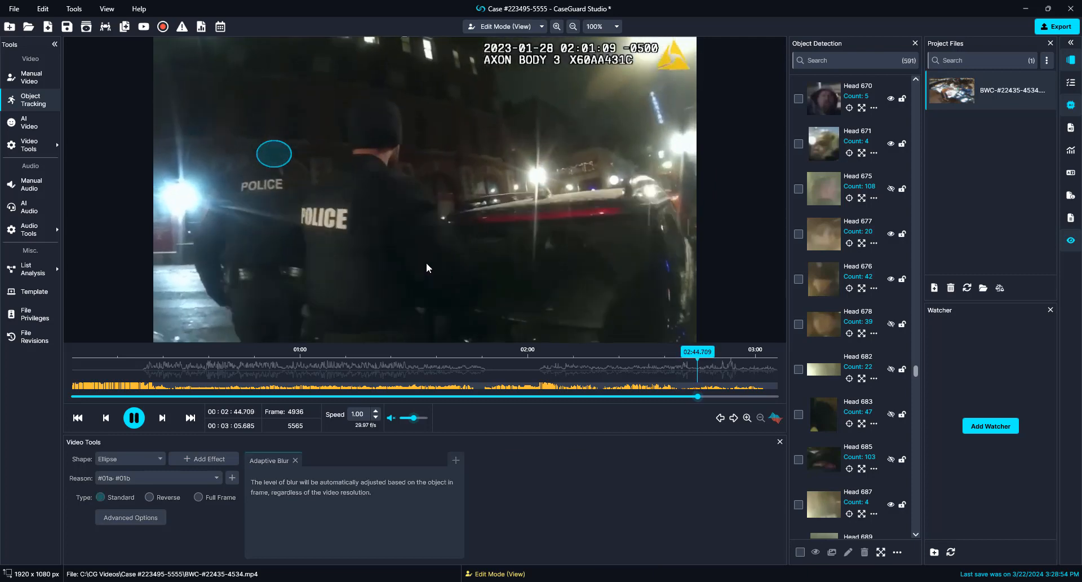
Step: Disable the Head 994 and Head 992 blurs at frame 4988
{"action": "key", "text": "space"}
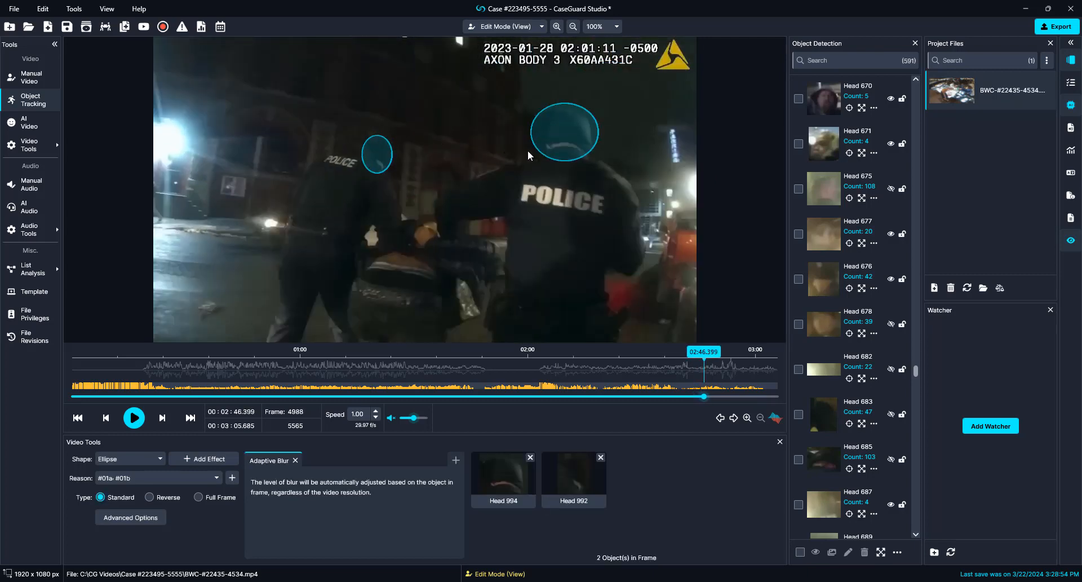
{"action": "right_click", "coordinate": [560, 134]}
{"action": "left_click", "coordinate": [584, 278]}
{"action": "right_click", "coordinate": [373, 155]}
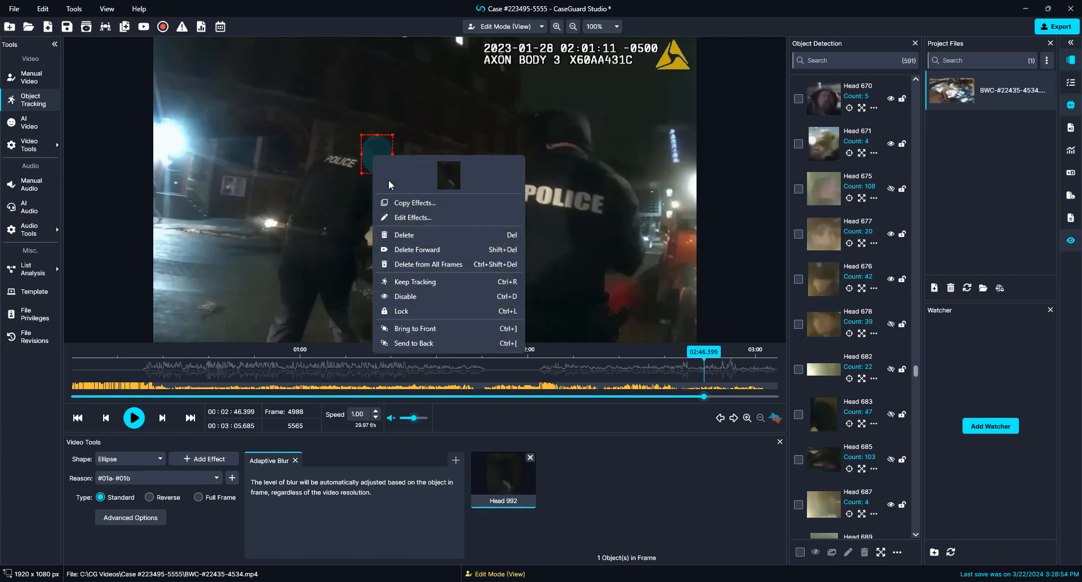
{"action": "left_click", "coordinate": [421, 296]}
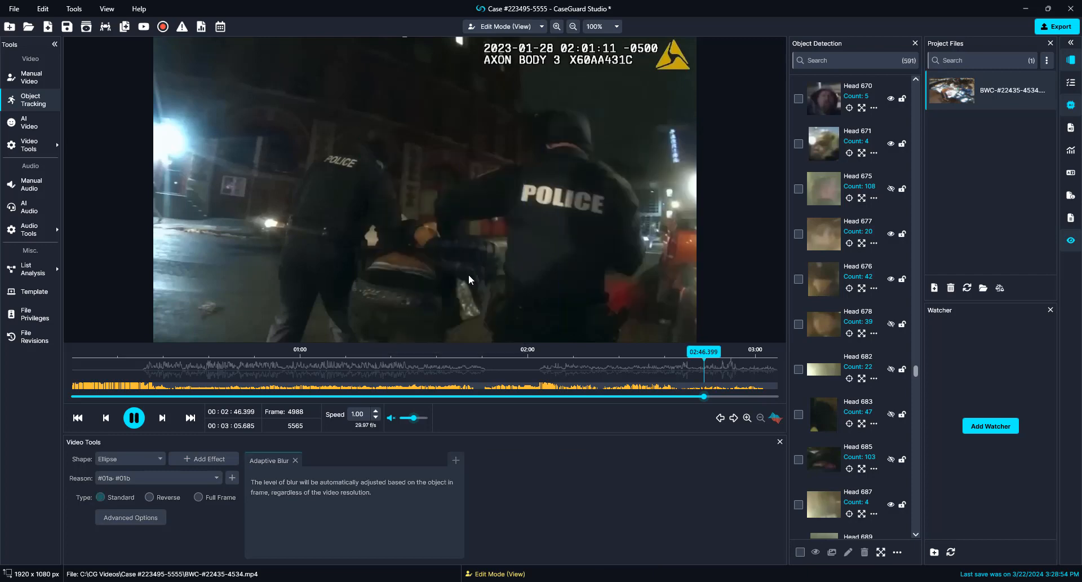
{"action": "key", "text": "space"}
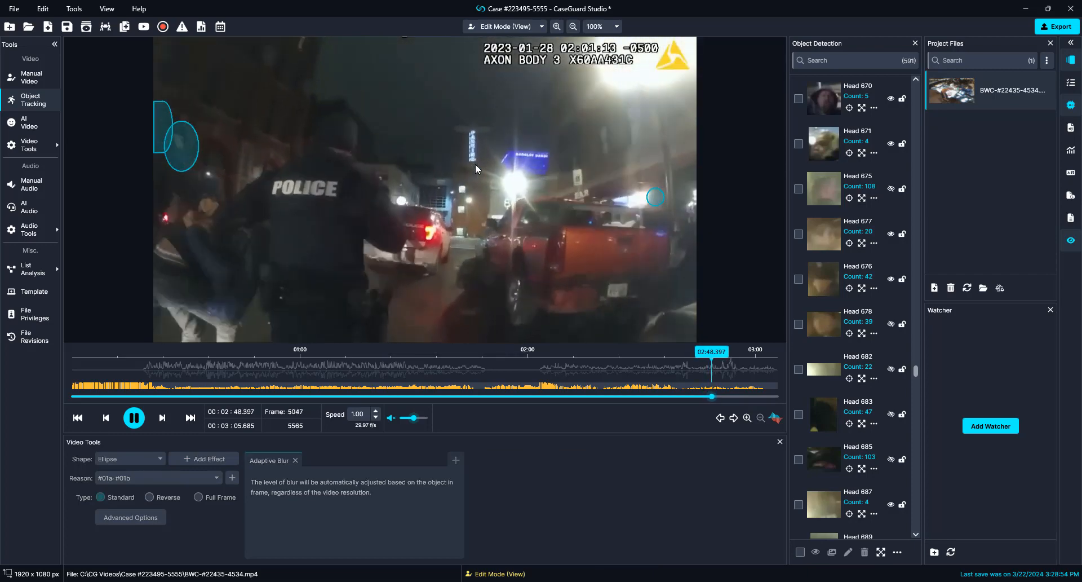
Step: Disable four head blurs at frame 5092, including Head 1015
{"action": "key", "text": "space"}
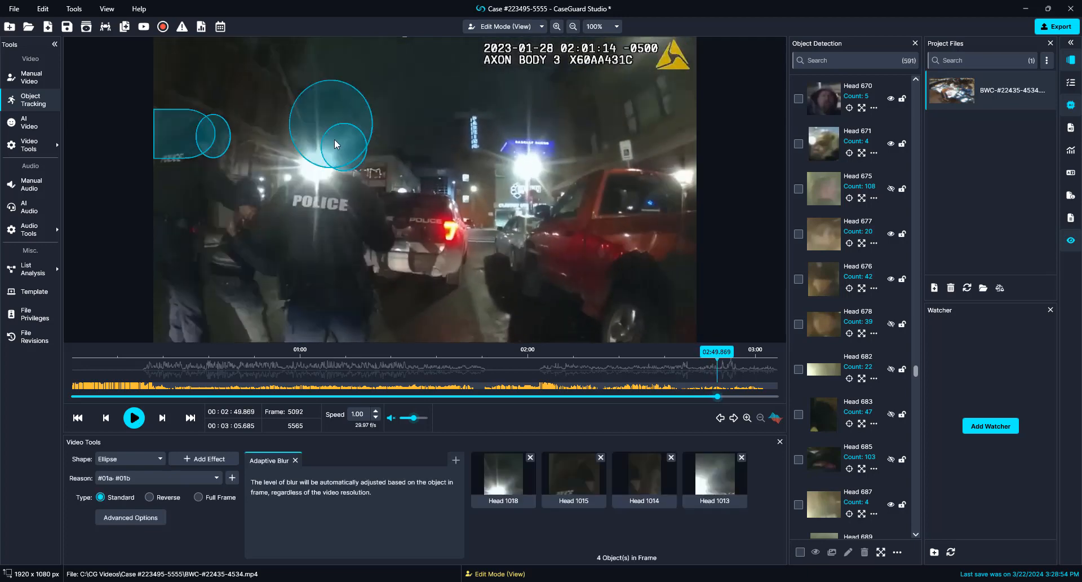
{"action": "right_click", "coordinate": [334, 139]}
{"action": "left_click", "coordinate": [410, 278]}
{"action": "right_click", "coordinate": [344, 157]}
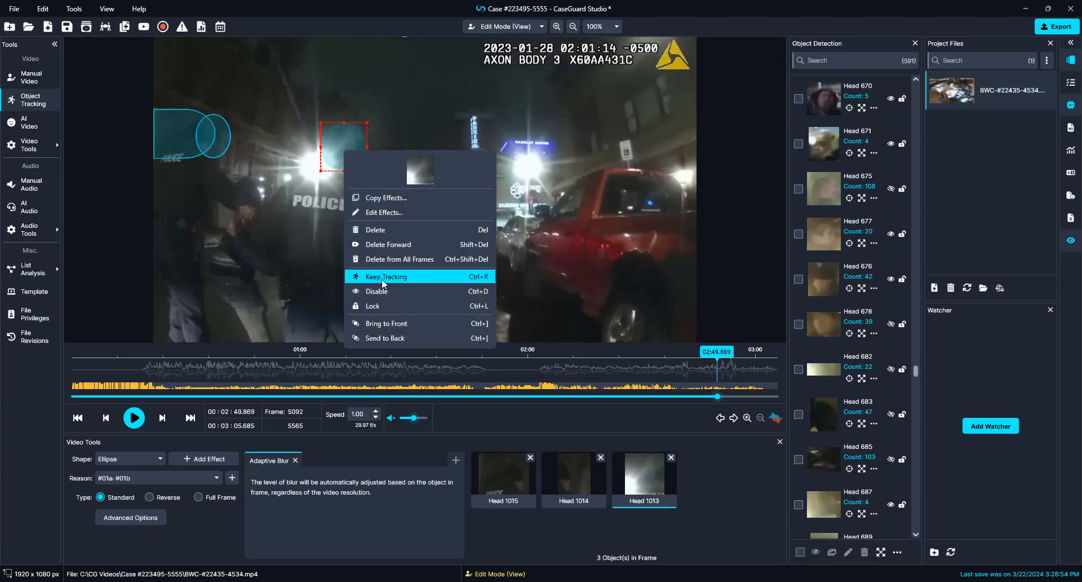
{"action": "left_click", "coordinate": [379, 290]}
{"action": "left_click", "coordinate": [189, 128]}
{"action": "right_click", "coordinate": [190, 129]}
{"action": "left_click", "coordinate": [263, 264]}
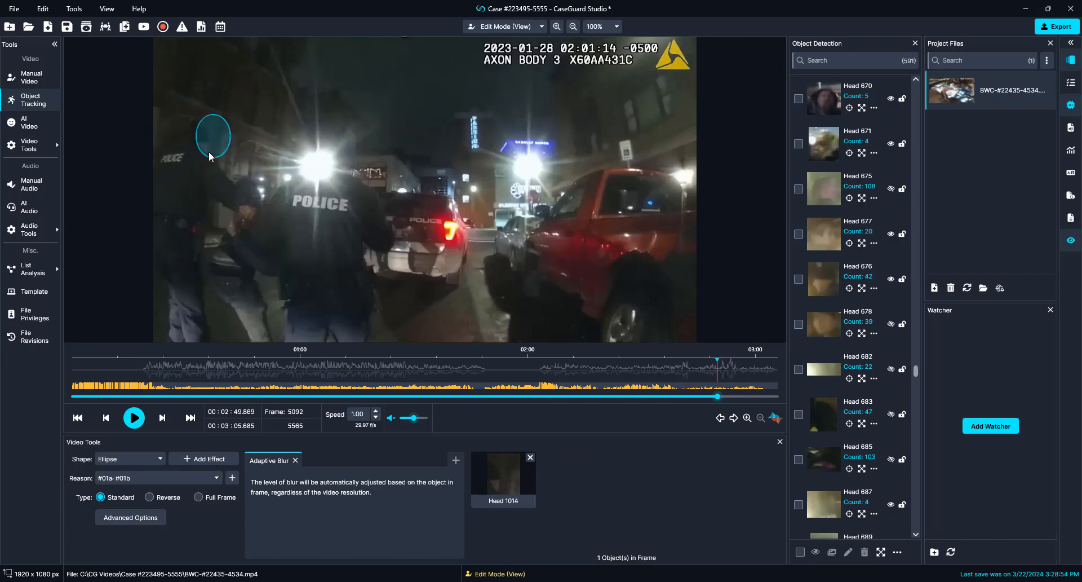
{"action": "right_click", "coordinate": [203, 133]}
{"action": "left_click", "coordinate": [252, 279]}
{"action": "key", "text": "space"}
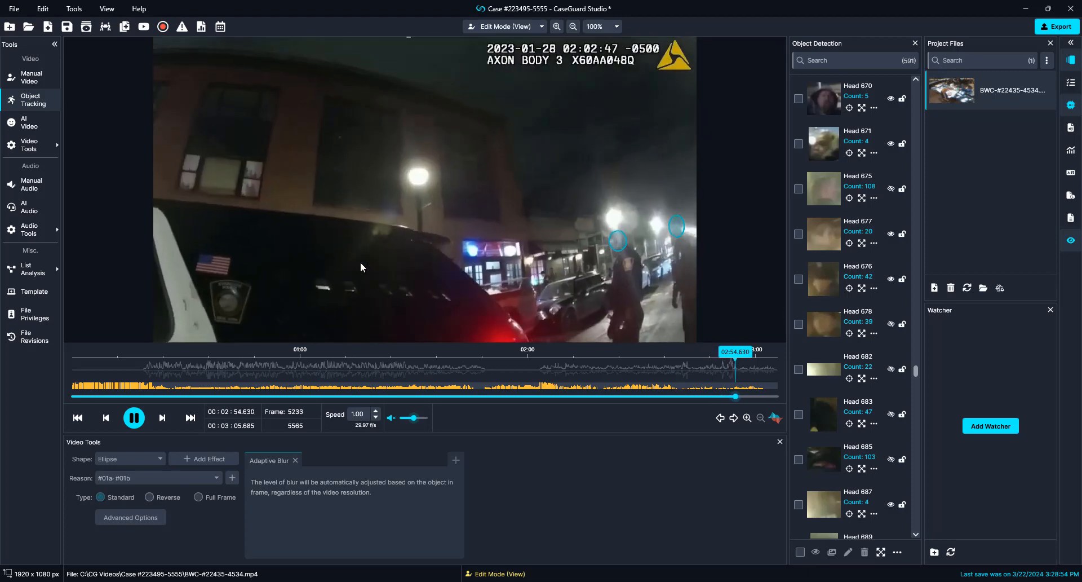
Step: Delete Head 1032 from all frames, leaving Head 1030 unchanged
{"action": "key", "text": "space"}
{"action": "right_click", "coordinate": [586, 230]}
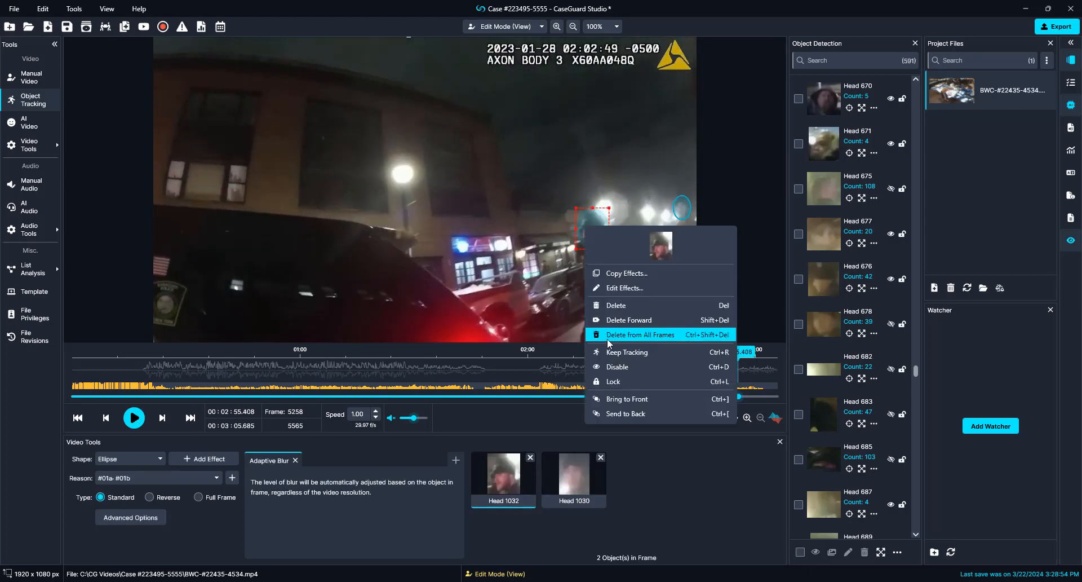
{"action": "left_click", "coordinate": [626, 367]}
{"action": "right_click", "coordinate": [677, 206]}
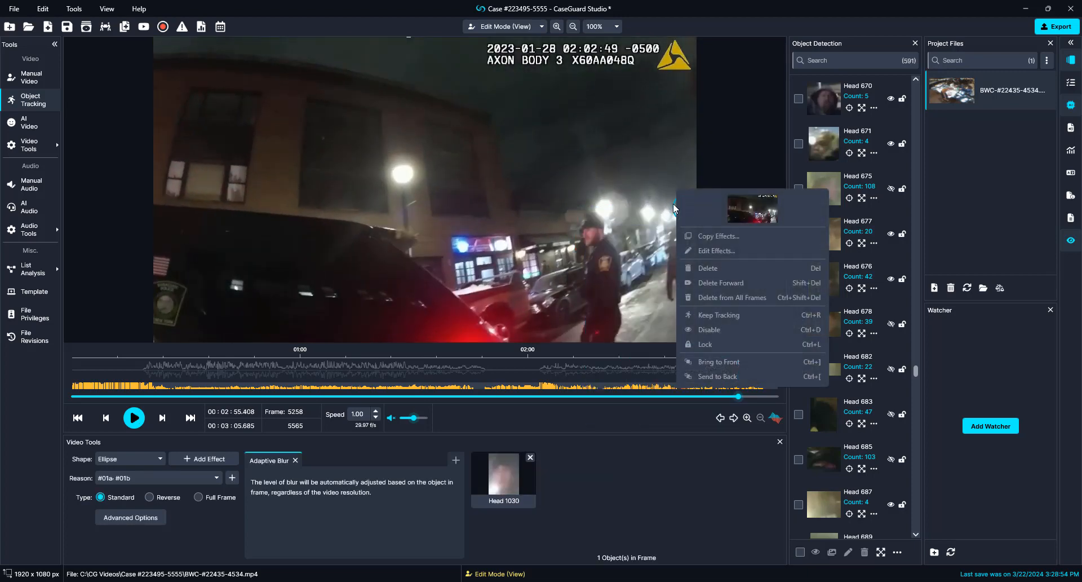
{"action": "left_click", "coordinate": [676, 204]}
{"action": "right_click", "coordinate": [676, 204]}
{"action": "key", "text": "Escape"}
{"action": "key", "text": "space"}
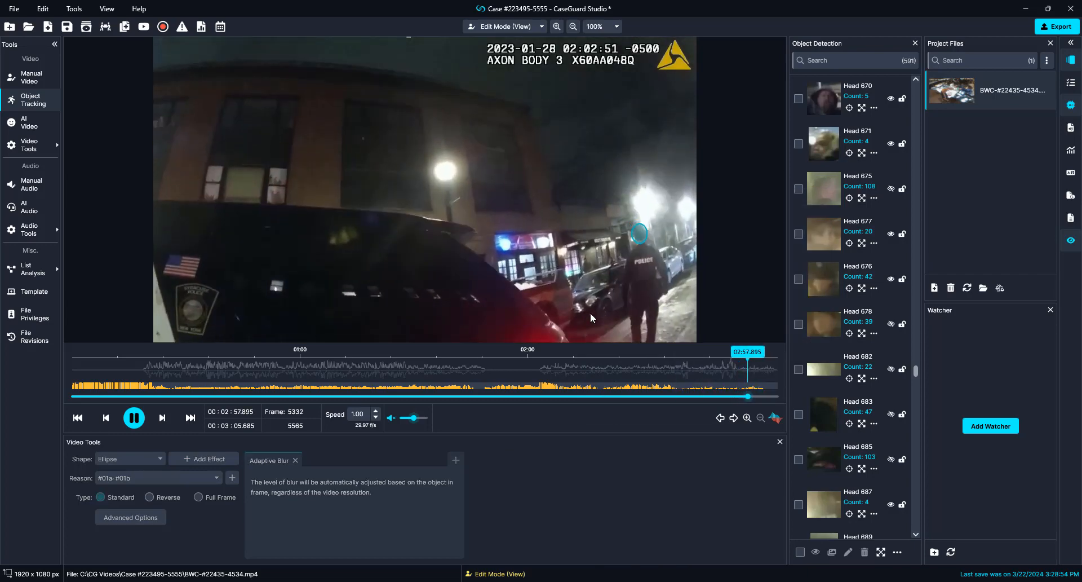
Step: Remove the Head 1042 and Head 1046 detections in the next frame
{"action": "key", "text": "space"}
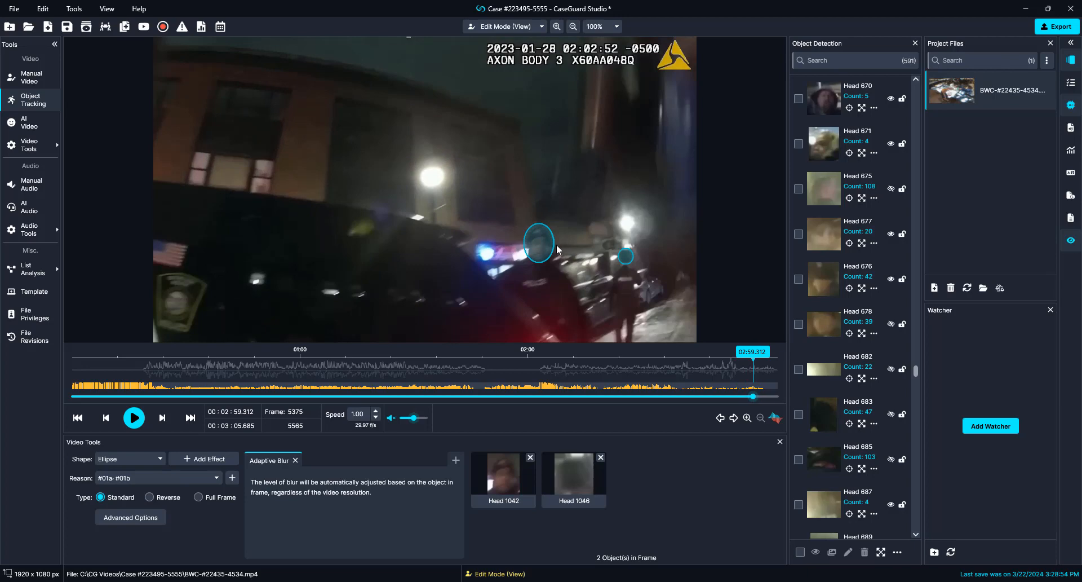
{"action": "right_click", "coordinate": [558, 246]}
{"action": "left_click", "coordinate": [593, 384]}
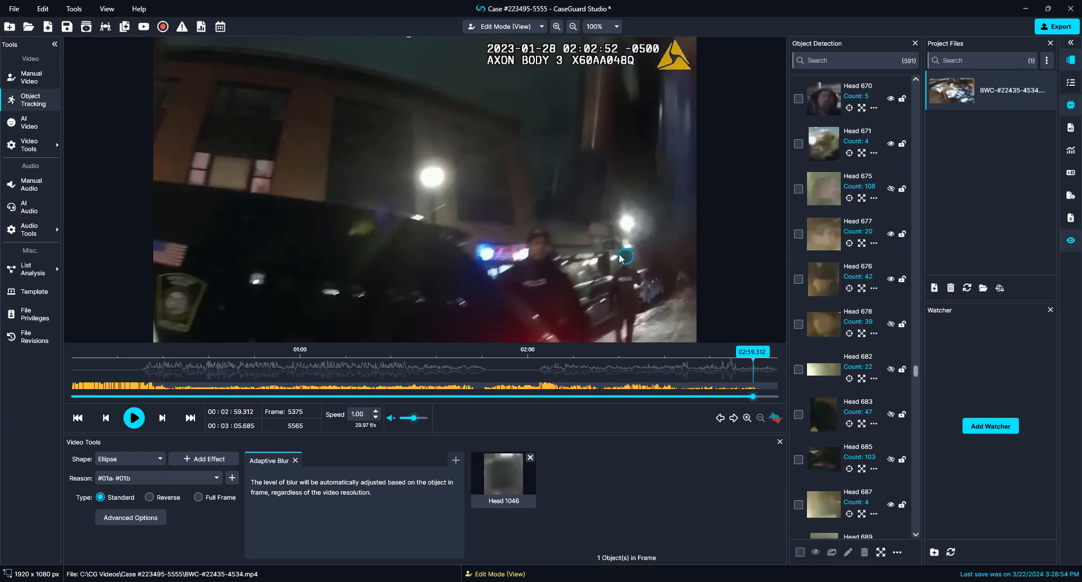
{"action": "right_click", "coordinate": [619, 252]}
{"action": "left_click", "coordinate": [654, 390]}
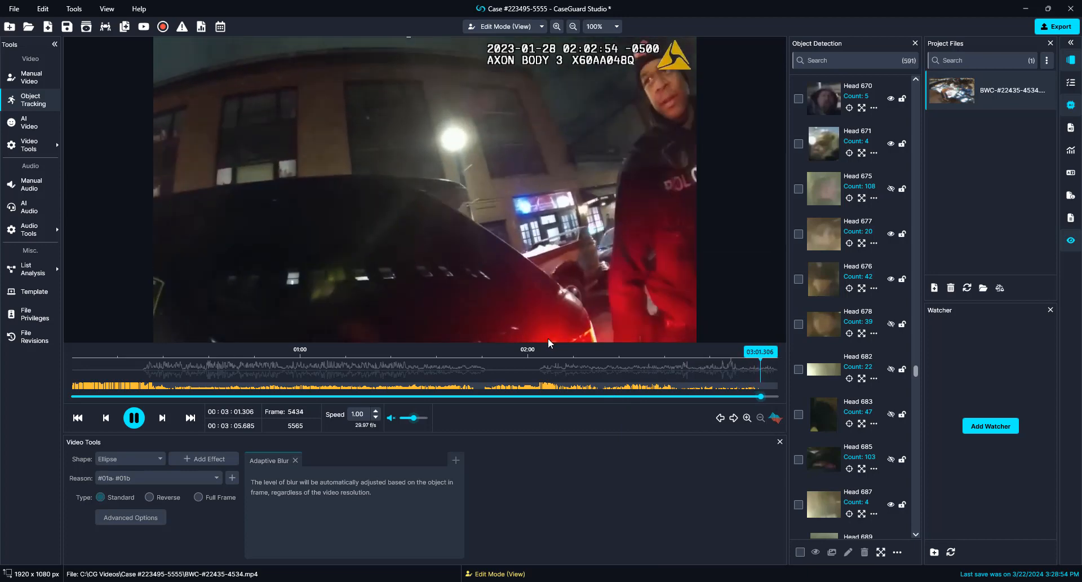
Step: Play to the end and export BWC-#22435-4534_Redact as a redacted MP4 with Fastest Export Time
{"action": "key", "text": "space"}
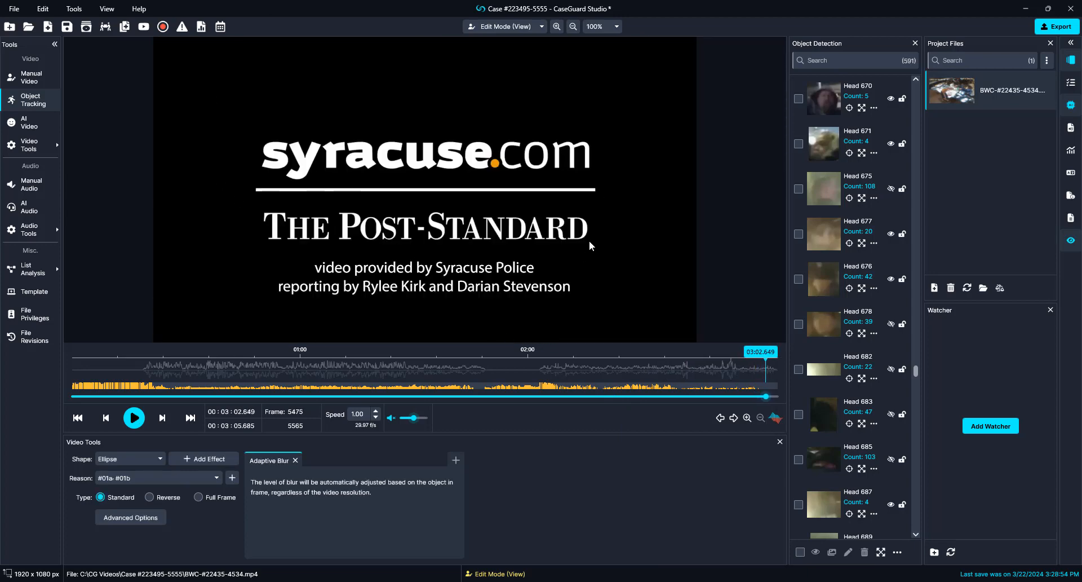
{"action": "left_click", "coordinate": [1044, 29]}
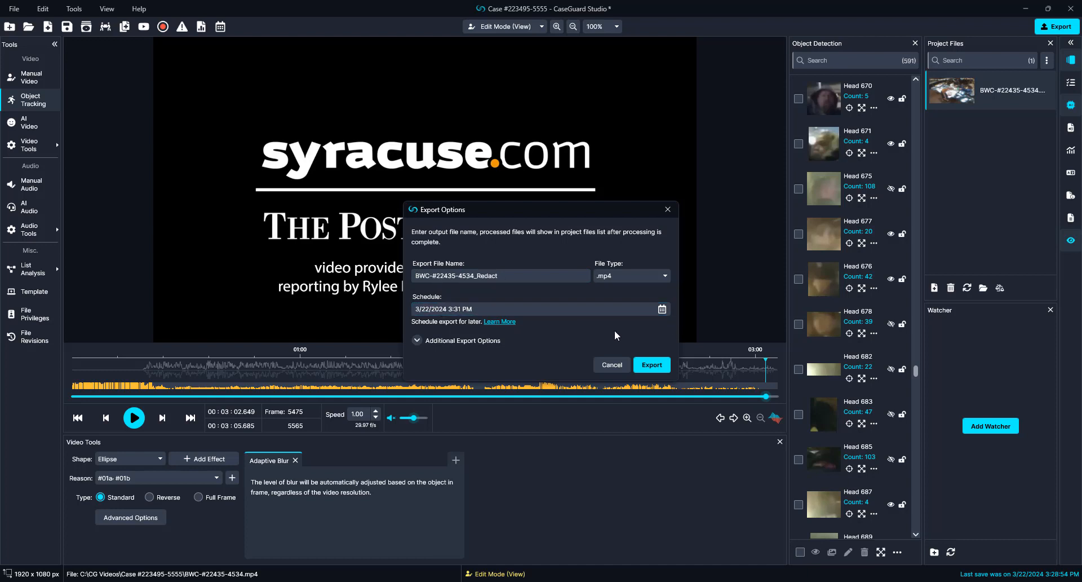
{"action": "left_click", "coordinate": [416, 339]}
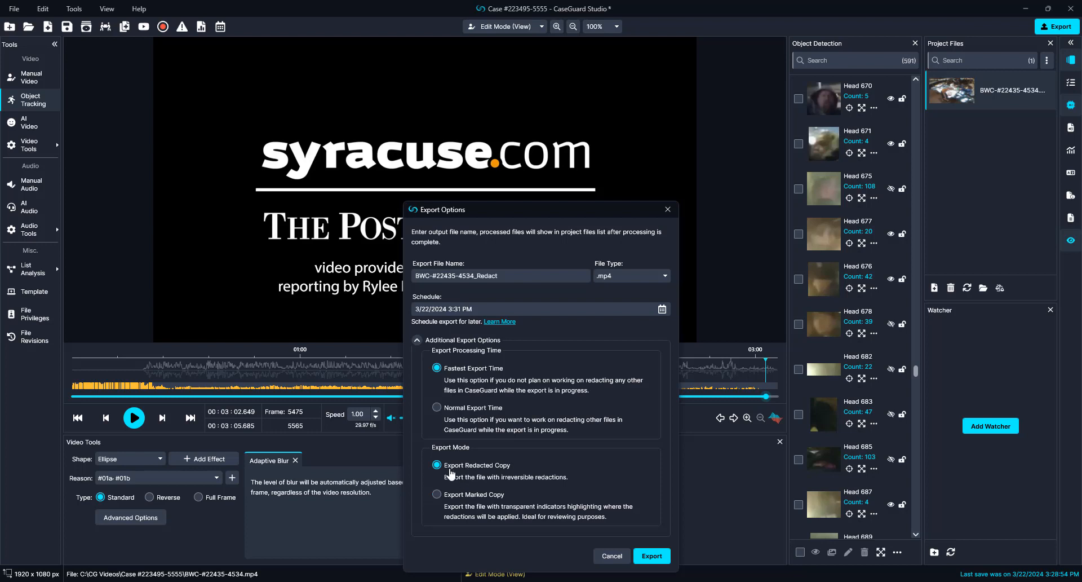
{"action": "left_click", "coordinate": [651, 556]}
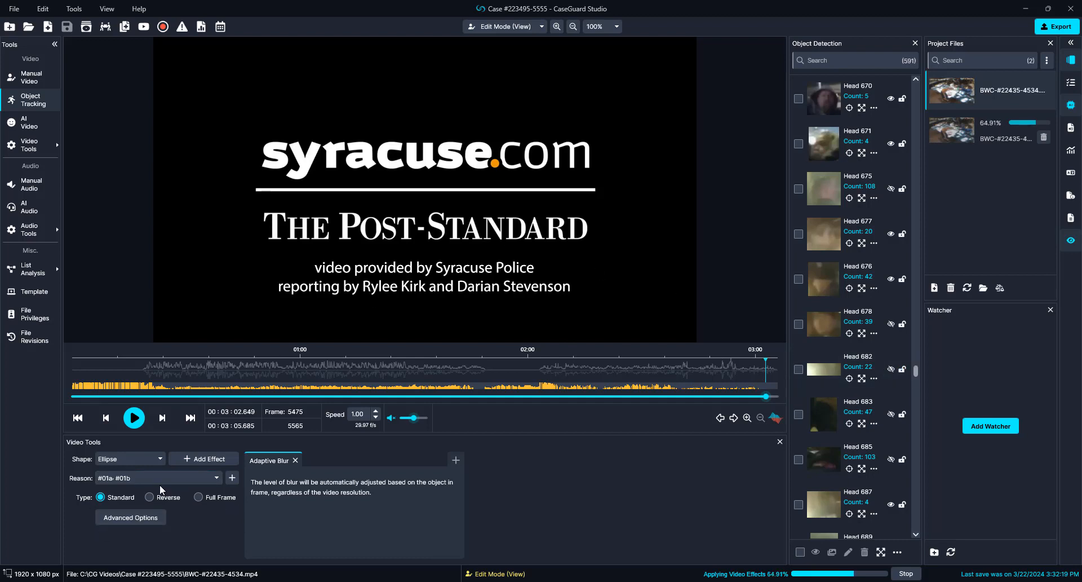
{"action": "left_click", "coordinate": [203, 28]}
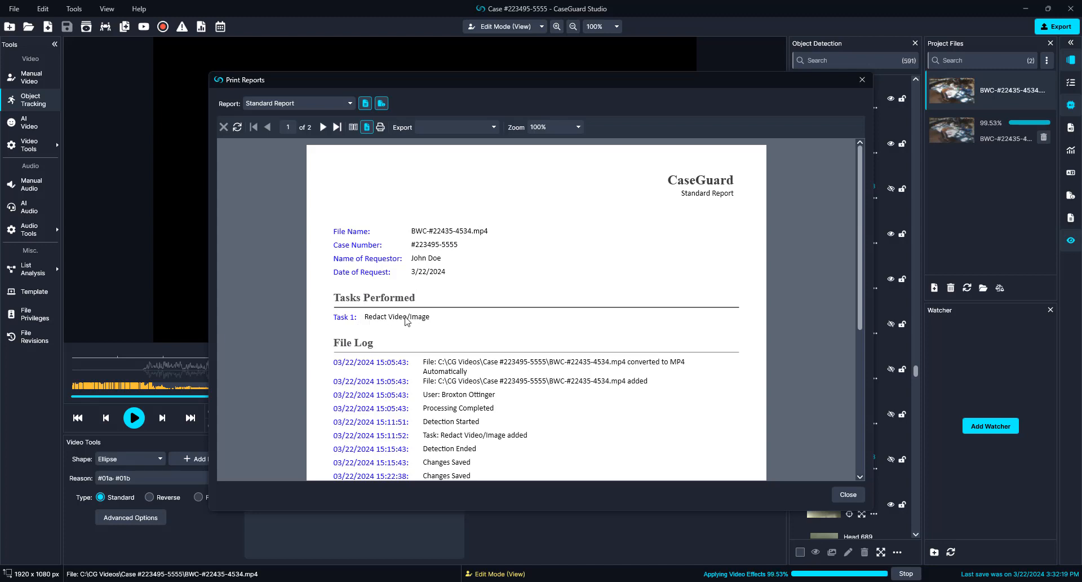
Step: Scroll through the Standard Report and toggle its File Log section off and back on
{"action": "scroll", "coordinate": [396, 326], "scroll_direction": "down", "scroll_amount": 2}
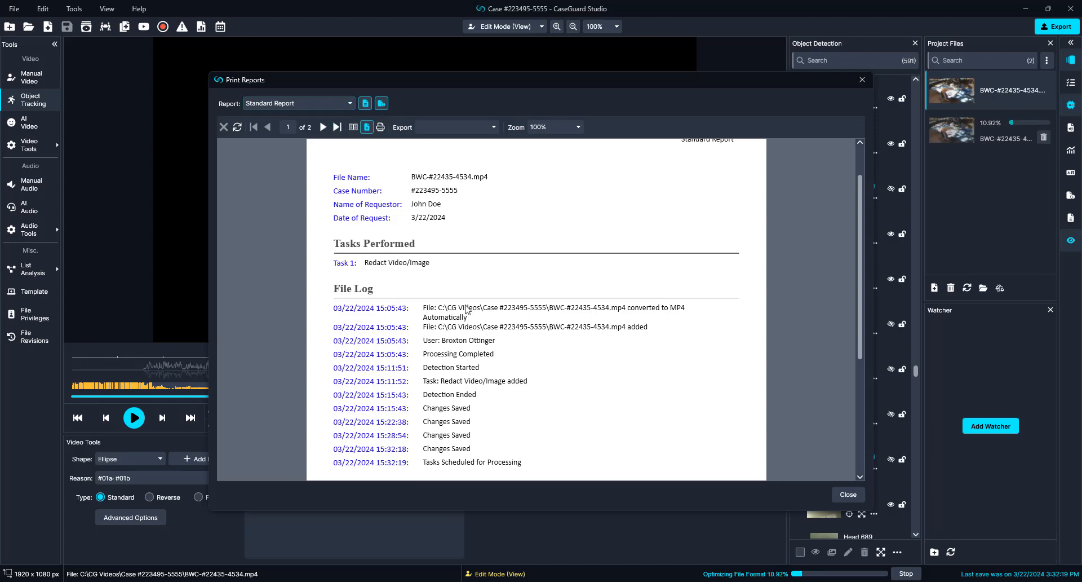
{"action": "scroll", "coordinate": [422, 420], "scroll_direction": "up", "scroll_amount": 1}
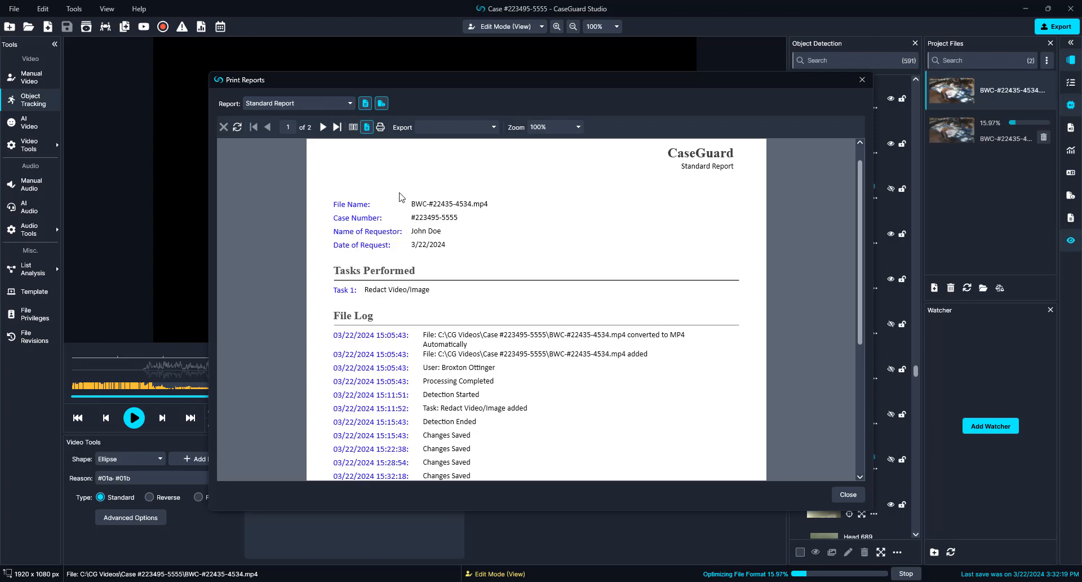
{"action": "left_click", "coordinate": [383, 111]}
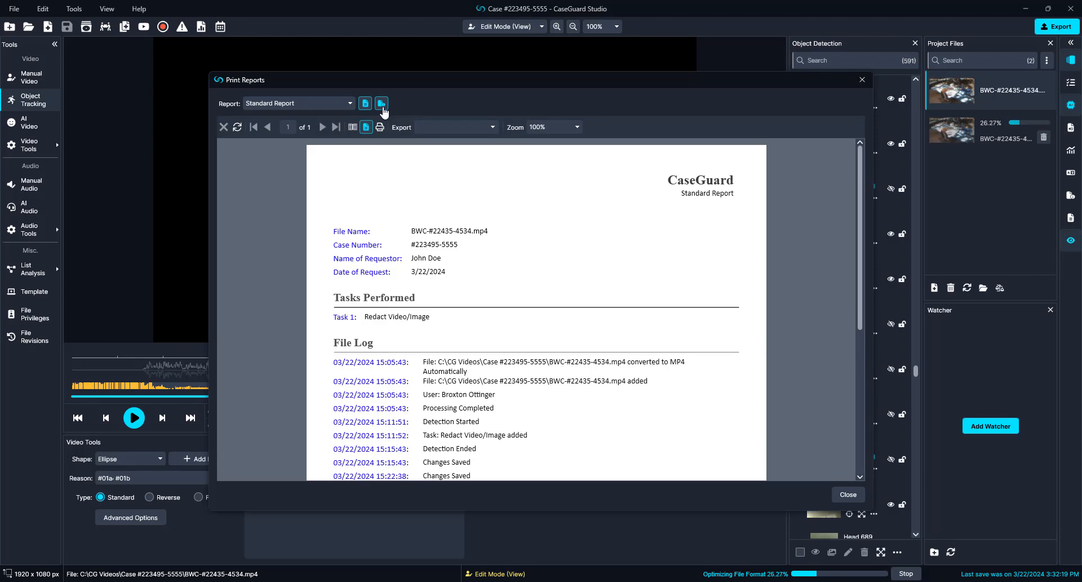
{"action": "left_click", "coordinate": [367, 106]}
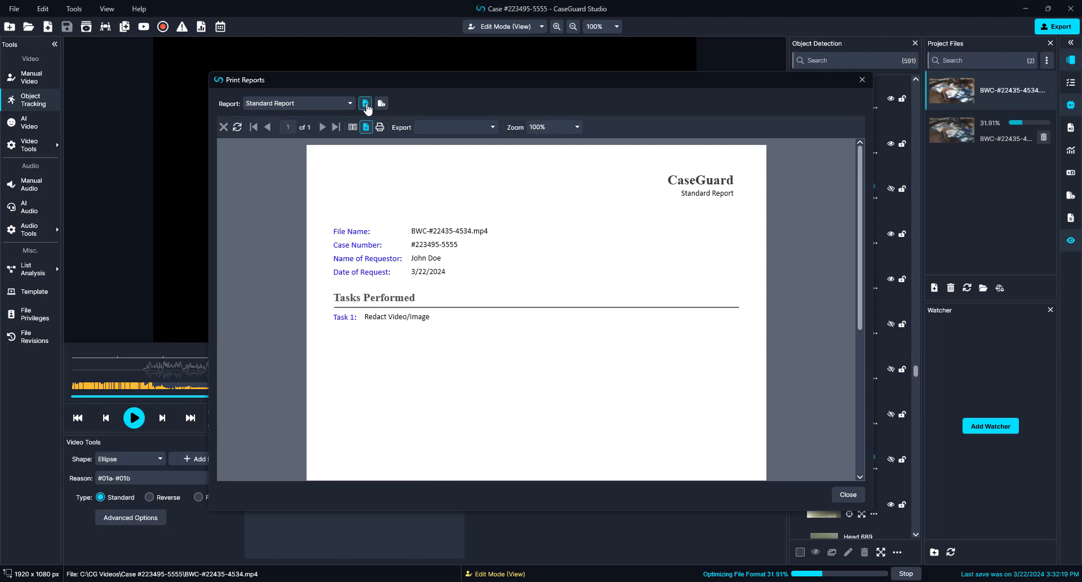
{"action": "left_click", "coordinate": [382, 104]}
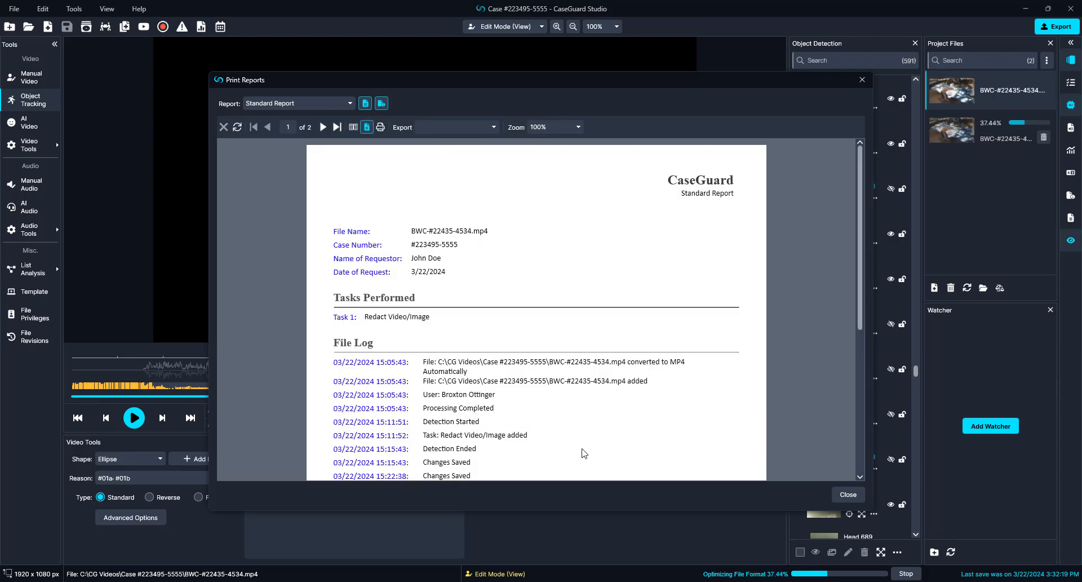
{"action": "scroll", "coordinate": [438, 400], "scroll_direction": "down", "scroll_amount": 2}
{"action": "scroll", "coordinate": [439, 400], "scroll_direction": "up", "scroll_amount": 2}
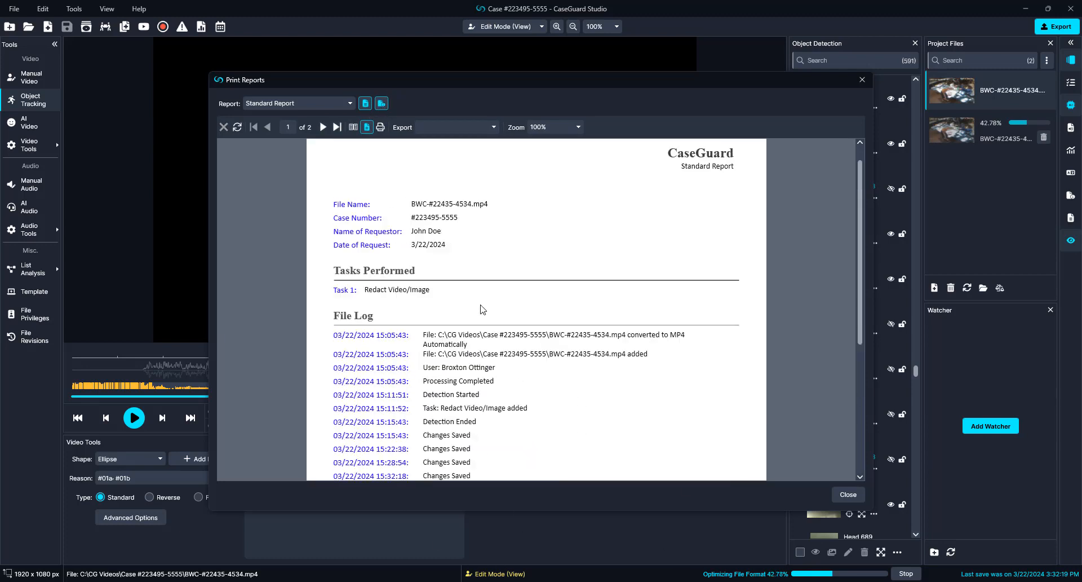
Step: Browse the report's export formats and report types without changing anything
{"action": "left_click", "coordinate": [470, 127]}
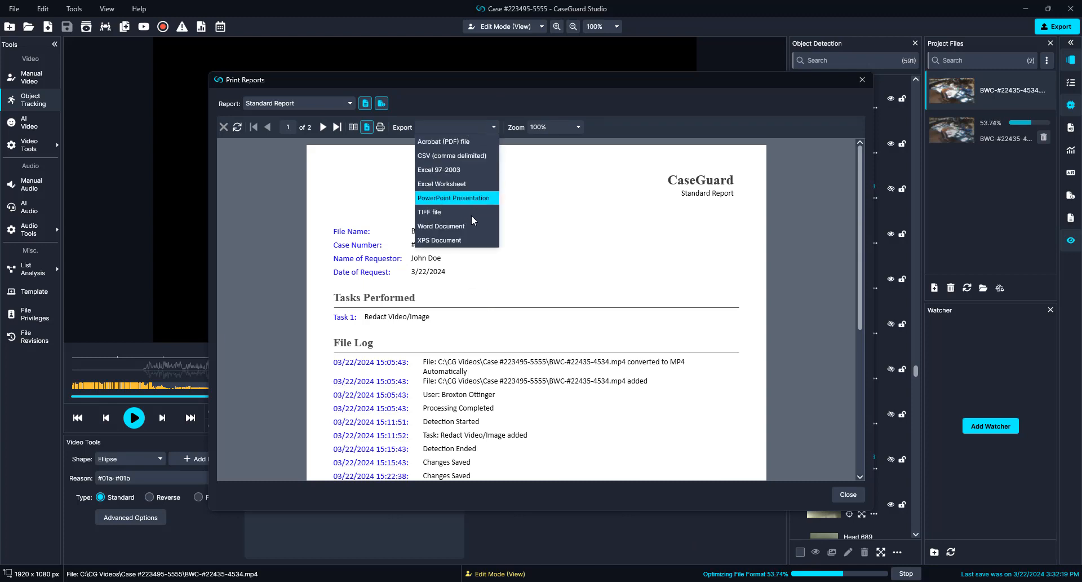
{"action": "key", "text": "Escape"}
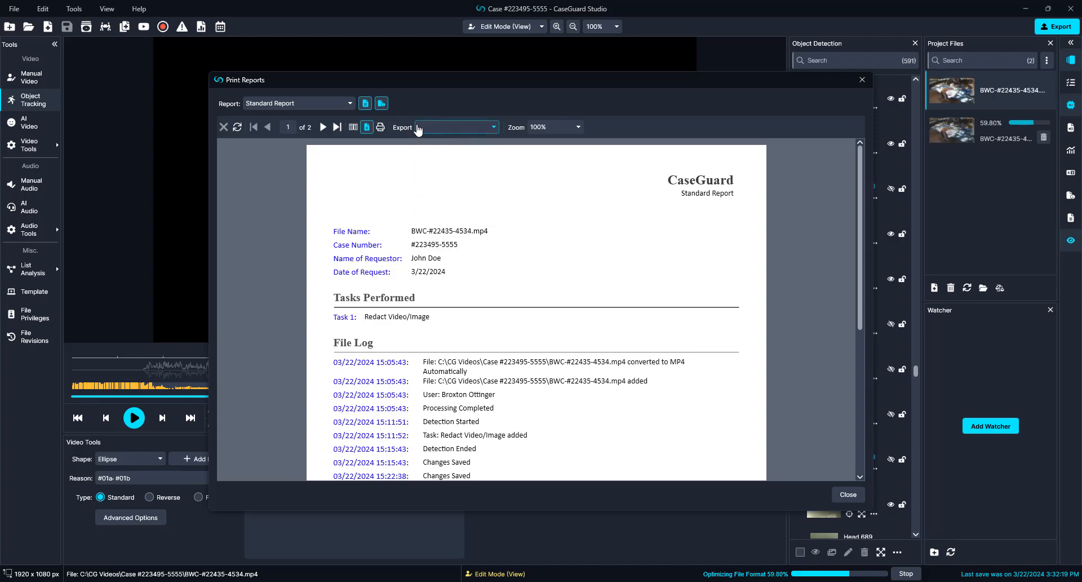
{"action": "left_click", "coordinate": [305, 109]}
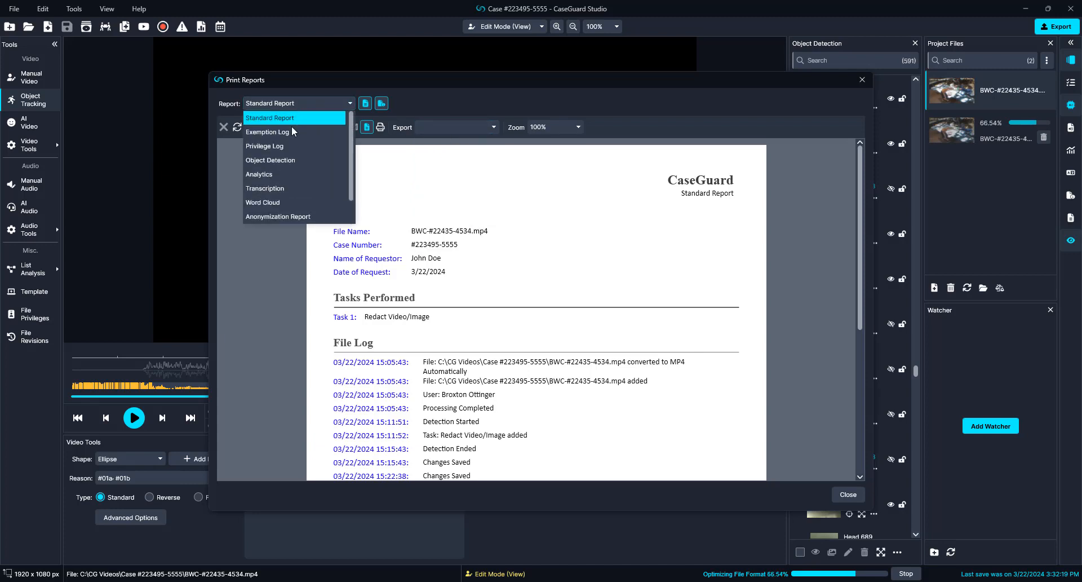
Step: Preview the Exemption Log report with its time points ungrouped, spanning 265 pages
{"action": "left_click", "coordinate": [290, 131]}
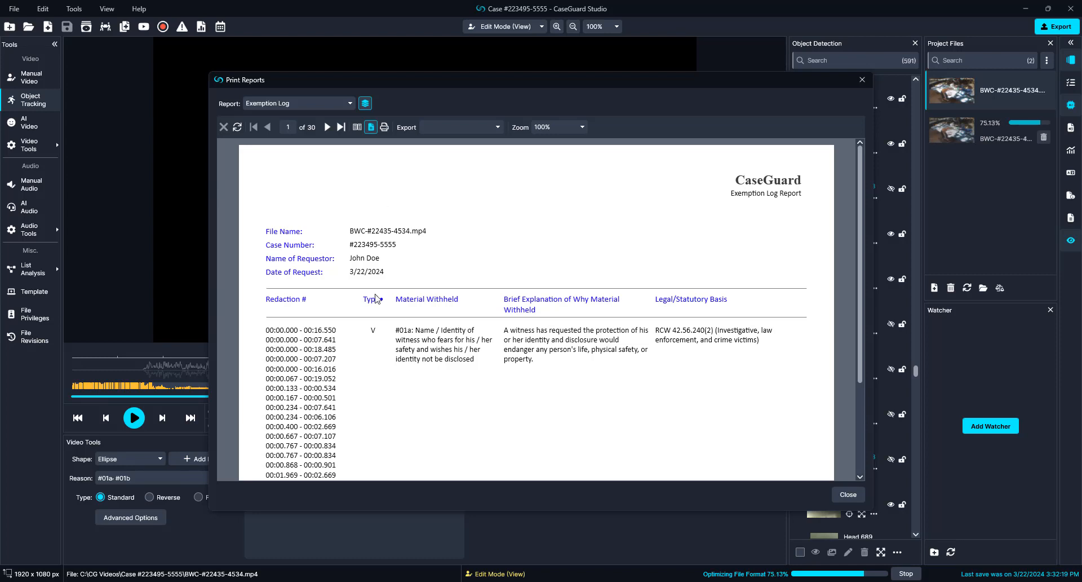
{"action": "scroll", "coordinate": [349, 423], "scroll_direction": "down", "scroll_amount": 3}
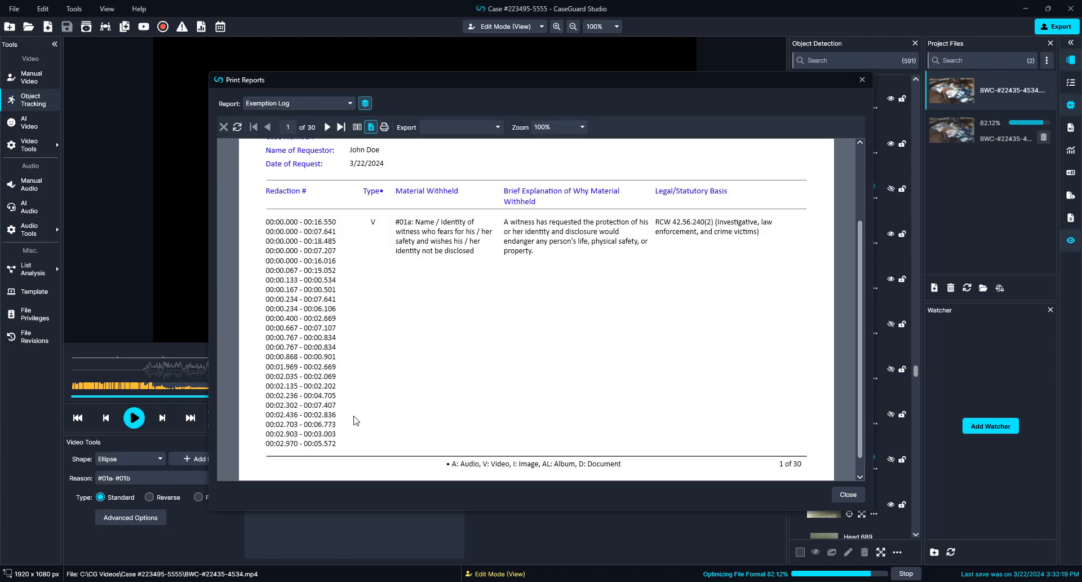
{"action": "scroll", "coordinate": [358, 420], "scroll_direction": "up", "scroll_amount": 3}
{"action": "left_click", "coordinate": [453, 129]}
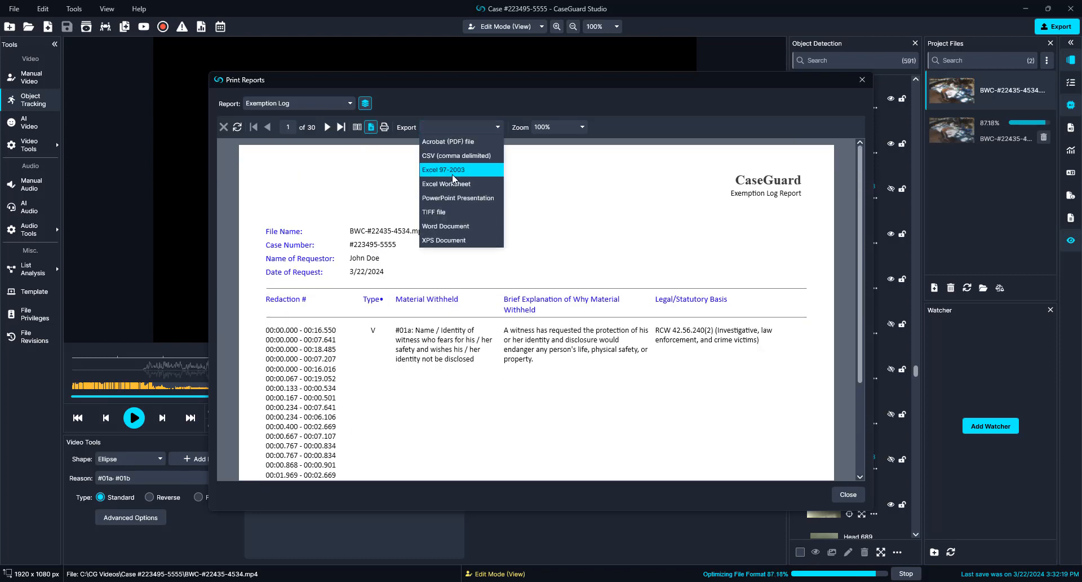
{"action": "left_click", "coordinate": [449, 315]}
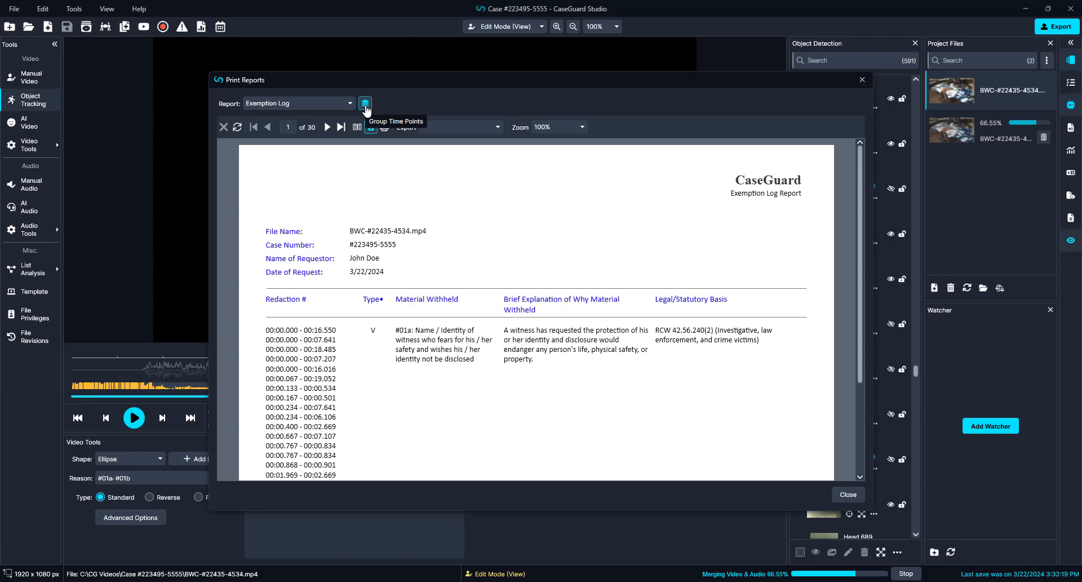
{"action": "left_click", "coordinate": [365, 103]}
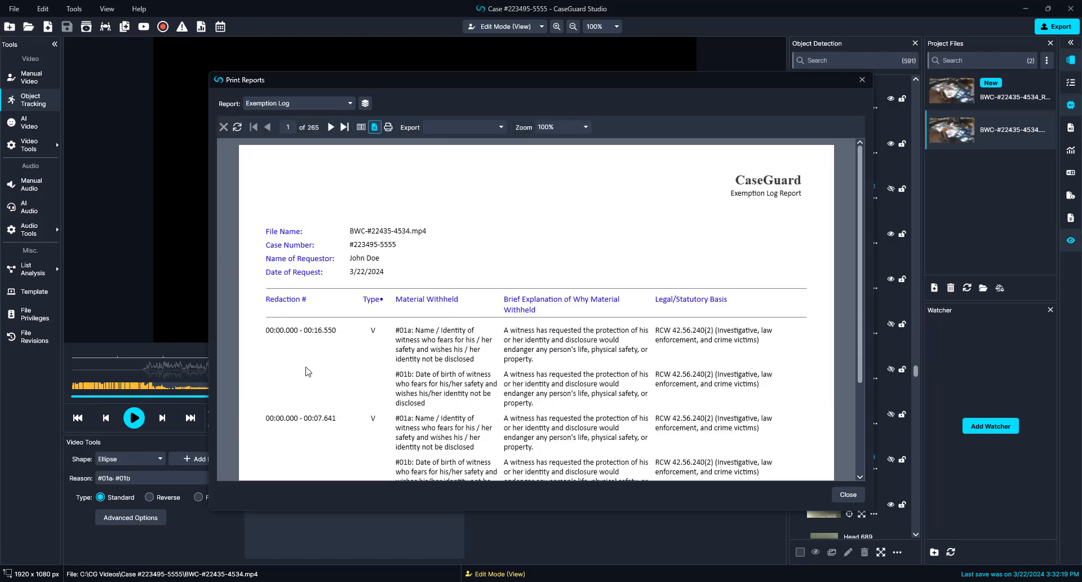
{"action": "left_click", "coordinate": [296, 104]}
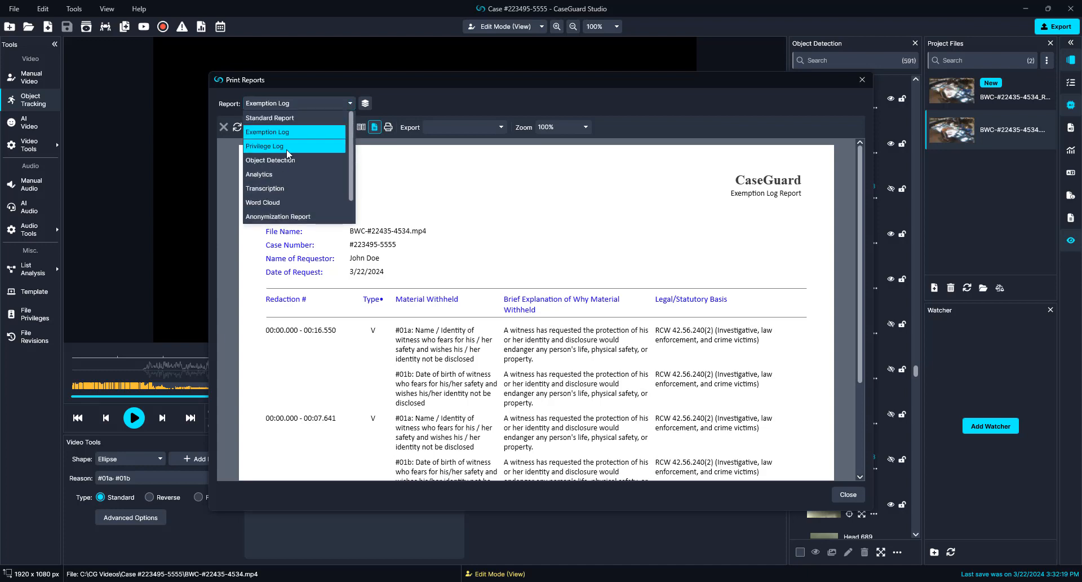
Step: Preview the one-page Privilege Log report, then close the Print Reports window
{"action": "left_click", "coordinate": [288, 153]}
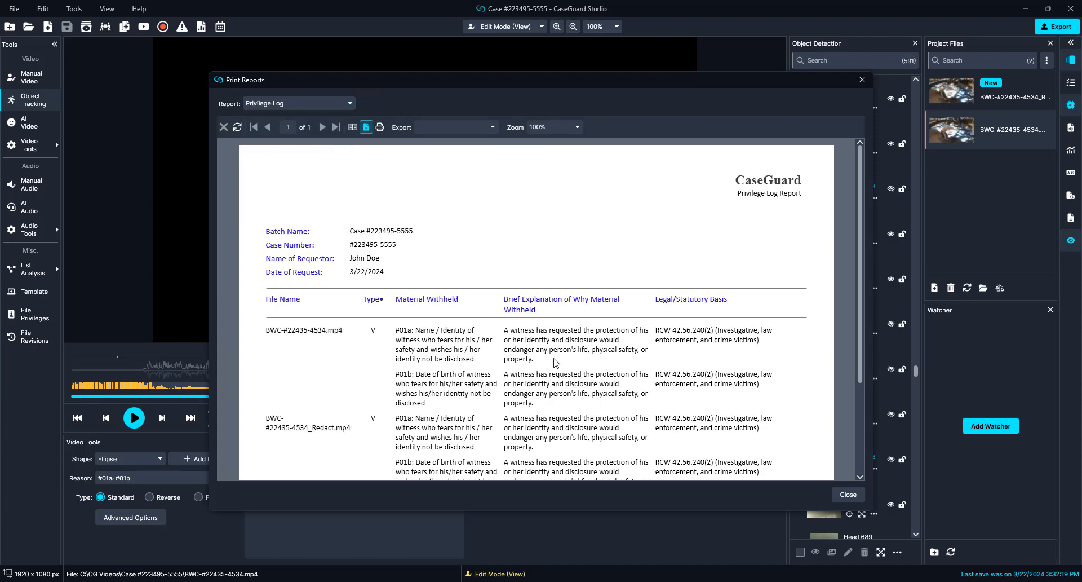
{"action": "scroll", "coordinate": [459, 417], "scroll_direction": "down", "scroll_amount": 3}
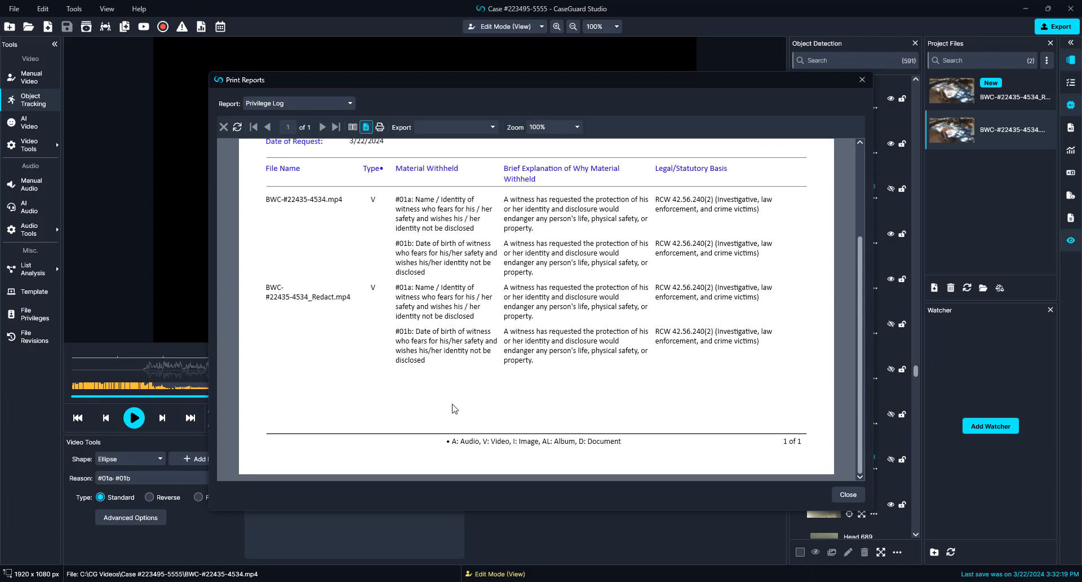
{"action": "scroll", "coordinate": [454, 407], "scroll_direction": "up", "scroll_amount": 2}
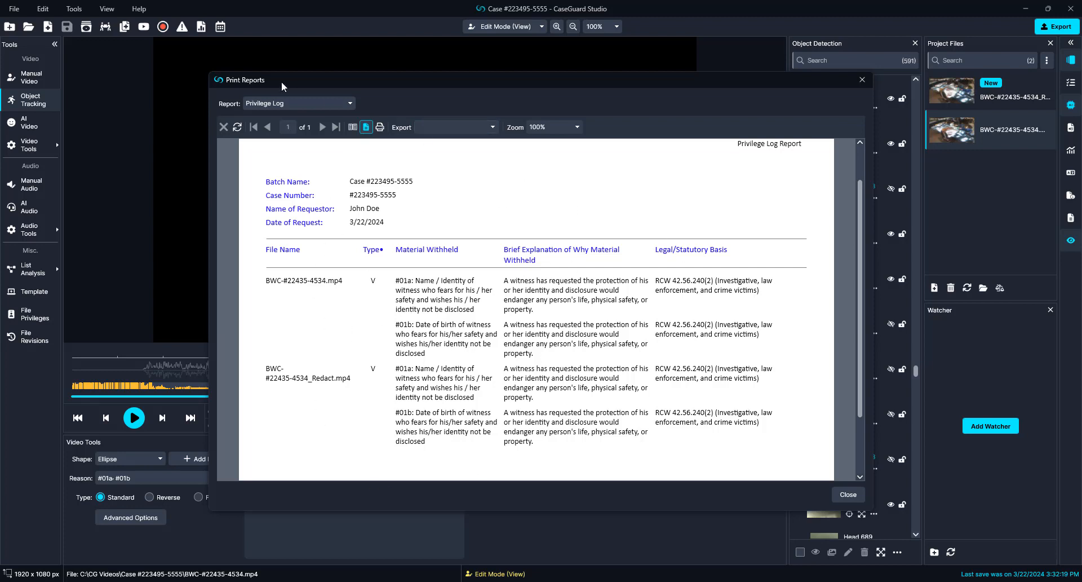
{"action": "left_click", "coordinate": [290, 103]}
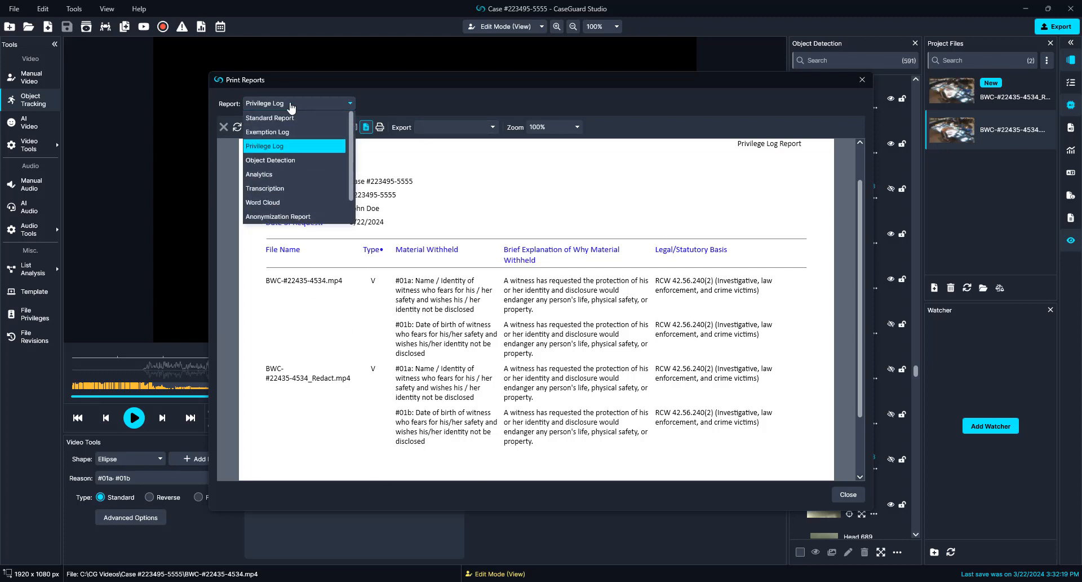
{"action": "left_click", "coordinate": [291, 105]}
{"action": "left_click", "coordinate": [849, 495]}
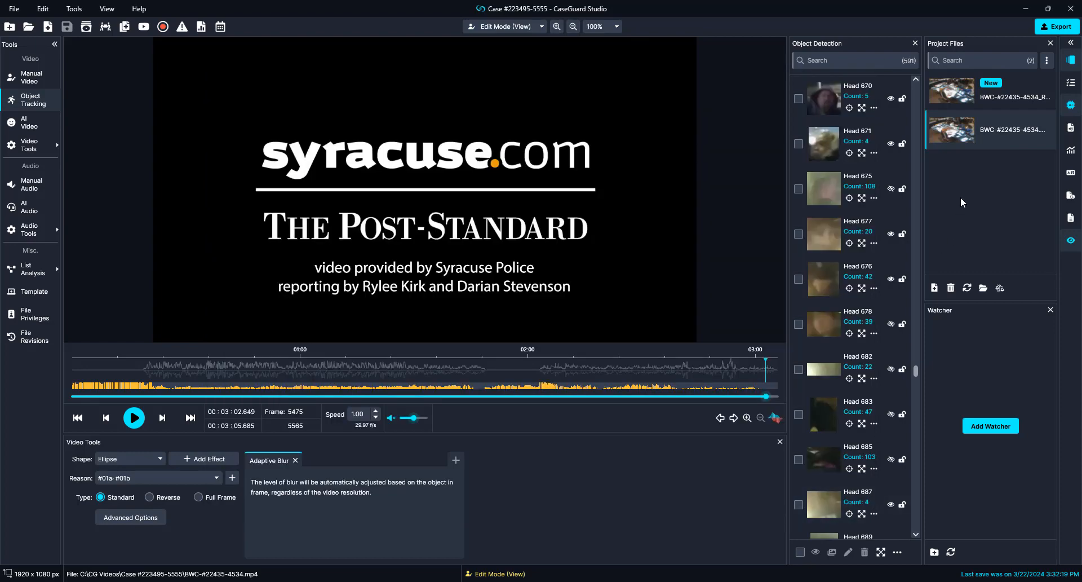
{"action": "double_click", "coordinate": [975, 97]}
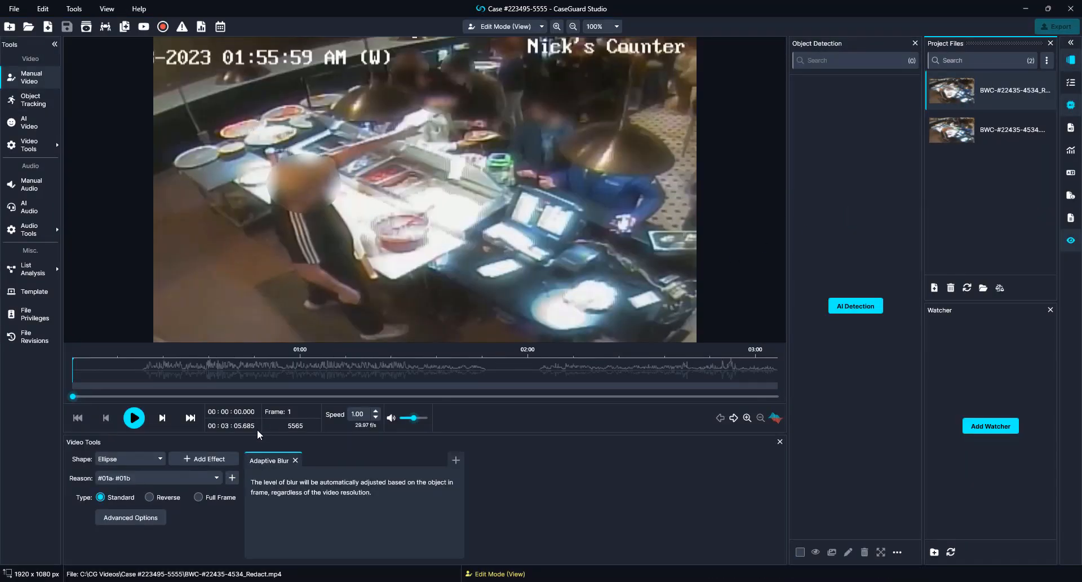
{"action": "key", "text": "space"}
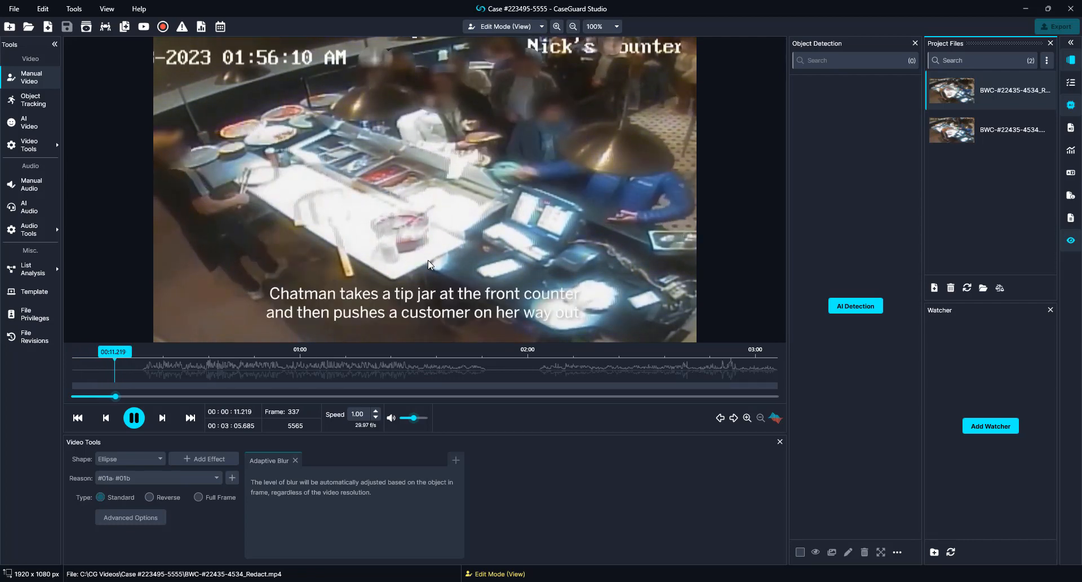
{"action": "key", "text": "space"}
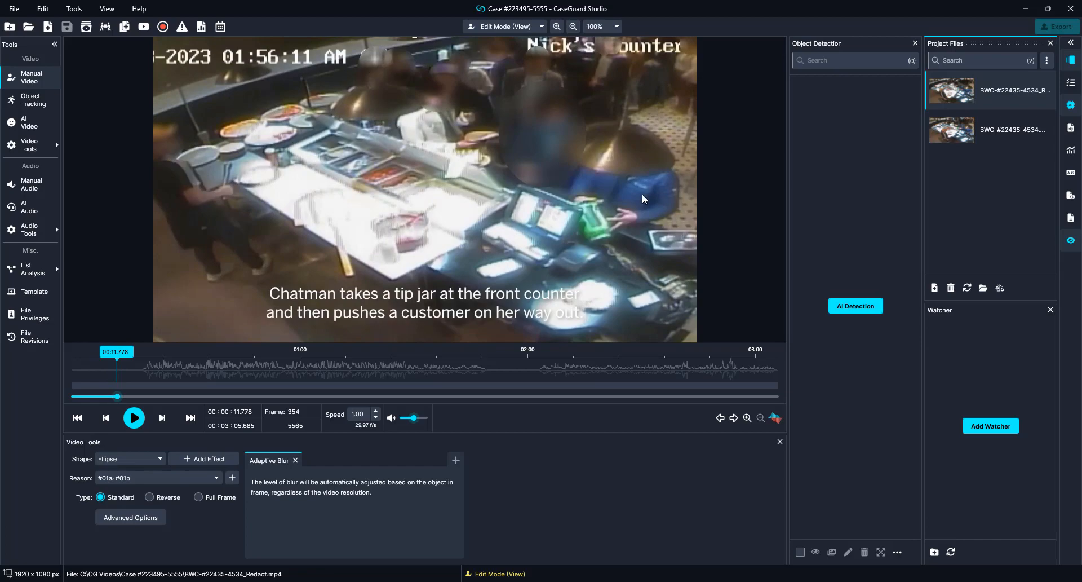
{"action": "double_click", "coordinate": [953, 130]}
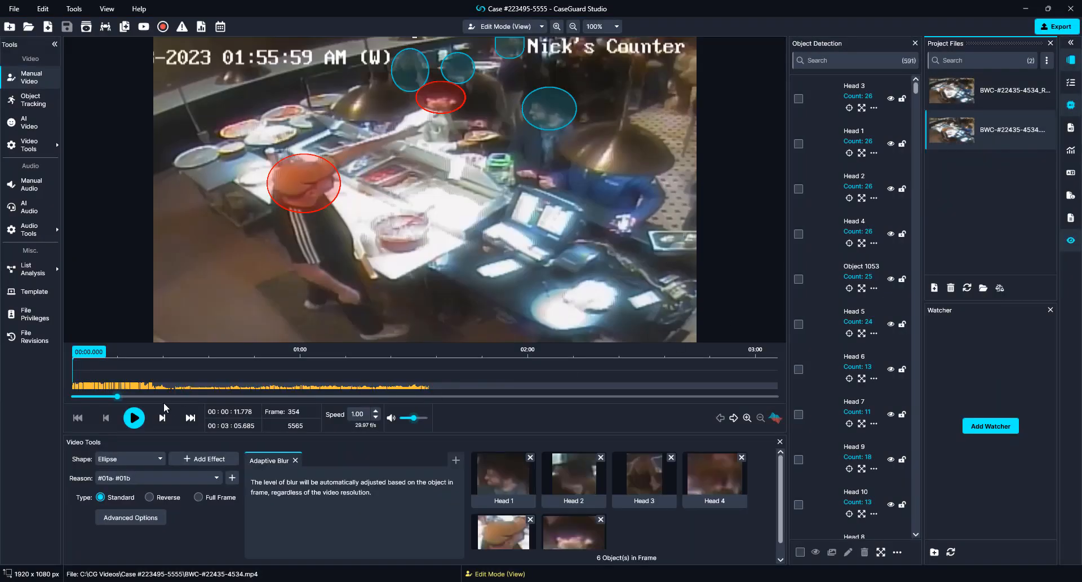
Step: Play and step frame by frame to reach frame 93 showing the striped-shirt man
{"action": "key", "text": "space"}
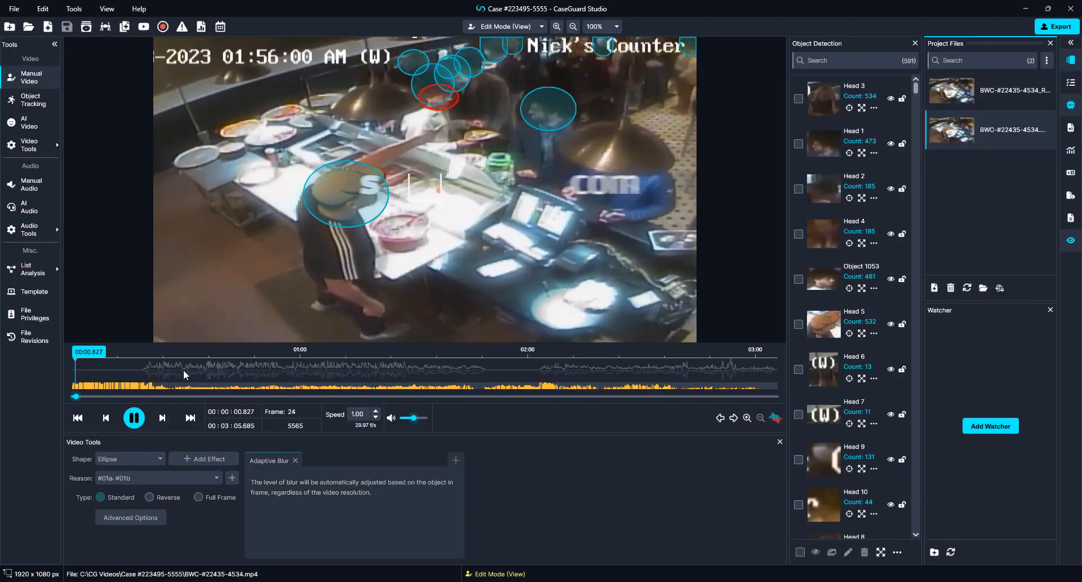
{"action": "key", "text": "space"}
{"action": "key", "text": "Left"}
{"action": "key", "text": "Left"}
{"action": "key", "text": "Left"}
{"action": "key", "text": "Left"}
{"action": "key", "text": "Left"}
{"action": "key", "text": "Left"}
{"action": "key", "text": "Left"}
{"action": "key", "text": "Left"}
{"action": "key", "text": "Left"}
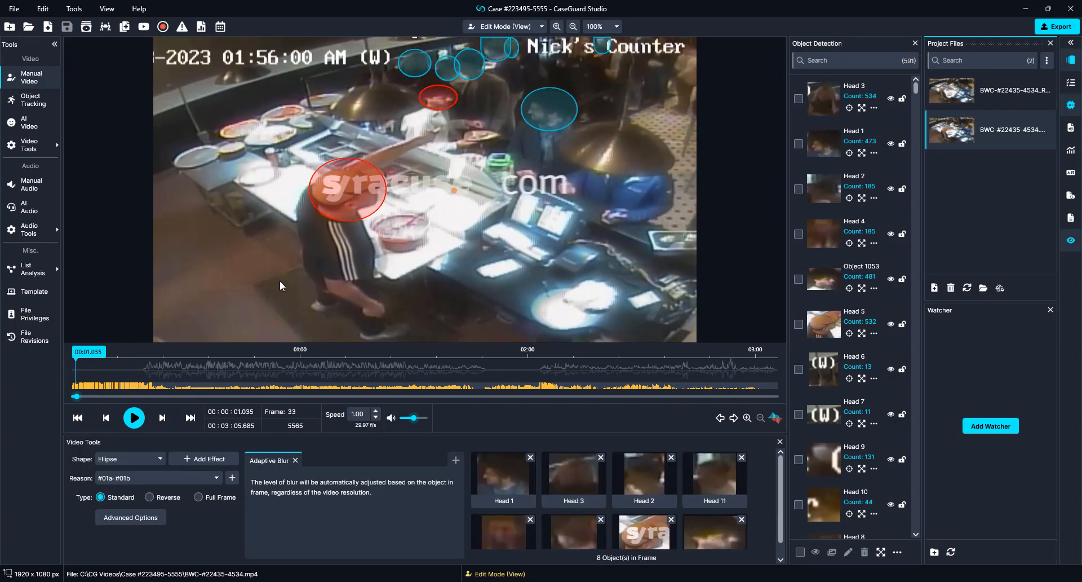
{"action": "key", "text": "Right"}
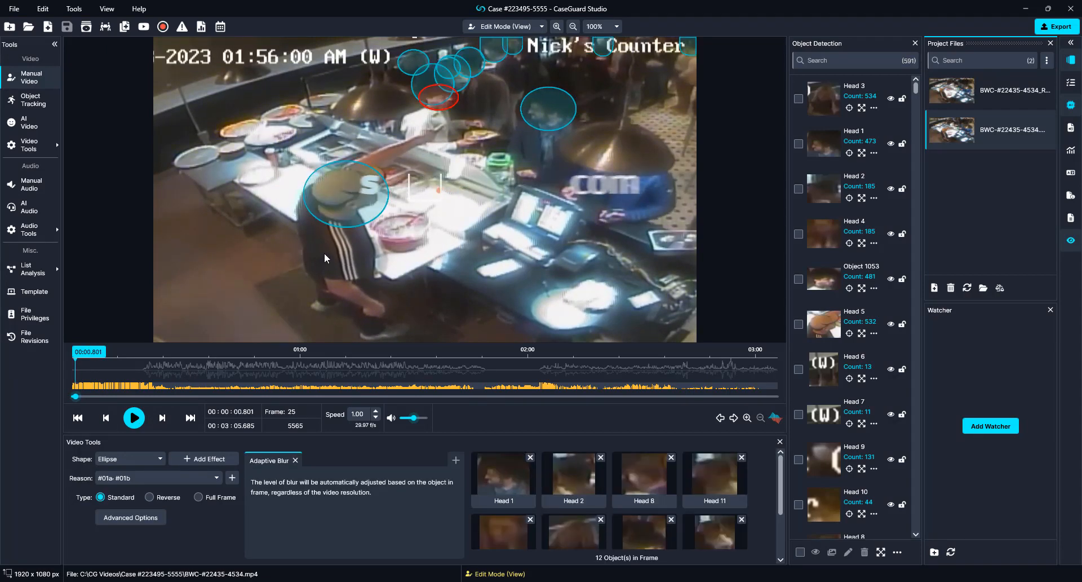
{"action": "key", "text": "Right"}
{"action": "key", "text": "Right"}
{"action": "key", "text": "Right"}
{"action": "key", "text": "Right"}
{"action": "key", "text": "Right"}
{"action": "key", "text": "Right"}
{"action": "key", "text": "Right"}
{"action": "key", "text": "Right"}
{"action": "key", "text": "Right"}
{"action": "key", "text": "Right"}
{"action": "key", "text": "Right"}
{"action": "key", "text": "Right"}
{"action": "key", "text": "Right"}
{"action": "key", "text": "Right"}
{"action": "key", "text": "Right"}
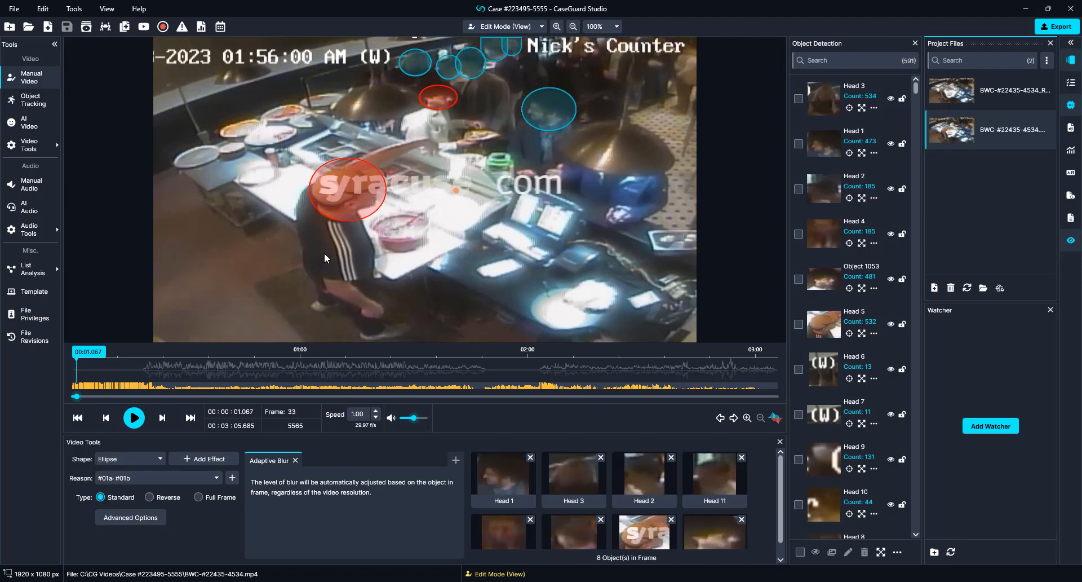
{"action": "key", "text": "Right"}
{"action": "key", "text": "Right"}
{"action": "key", "text": "Right"}
{"action": "key", "text": "Right"}
{"action": "key", "text": "Right"}
{"action": "key", "text": "Right"}
{"action": "key", "text": "Right"}
{"action": "key", "text": "Right"}
{"action": "key", "text": "Right"}
{"action": "key", "text": "Right"}
{"action": "key", "text": "Right"}
{"action": "key", "text": "Right"}
{"action": "key", "text": "Right"}
{"action": "key", "text": "Right"}
{"action": "key", "text": "Right"}
{"action": "key", "text": "Right"}
{"action": "key", "text": "Right"}
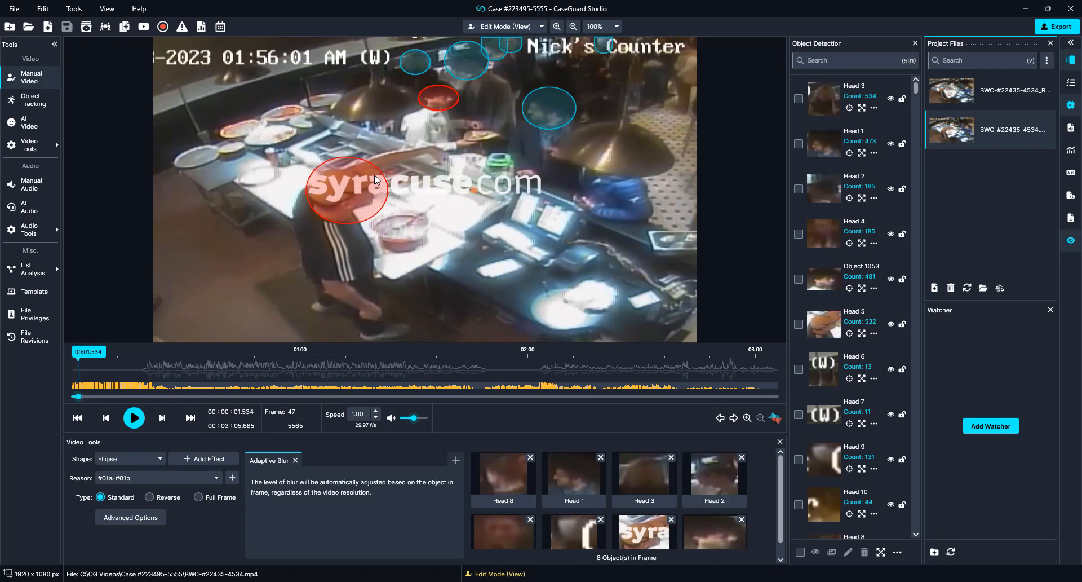
{"action": "key", "text": "Right"}
{"action": "key", "text": "Right"}
{"action": "key", "text": "Right"}
{"action": "key", "text": "Right"}
{"action": "key", "text": "Right"}
{"action": "key", "text": "Right"}
{"action": "key", "text": "Right"}
{"action": "key", "text": "Right"}
{"action": "key", "text": "Right"}
{"action": "key", "text": "Right"}
{"action": "key", "text": "Right"}
{"action": "key", "text": "Right"}
{"action": "key", "text": "Right"}
{"action": "key", "text": "Right"}
{"action": "key", "text": "Right"}
{"action": "key", "text": "Right"}
{"action": "key", "text": "Right"}
{"action": "key", "text": "Right"}
{"action": "key", "text": "Right"}
{"action": "key", "text": "Right"}
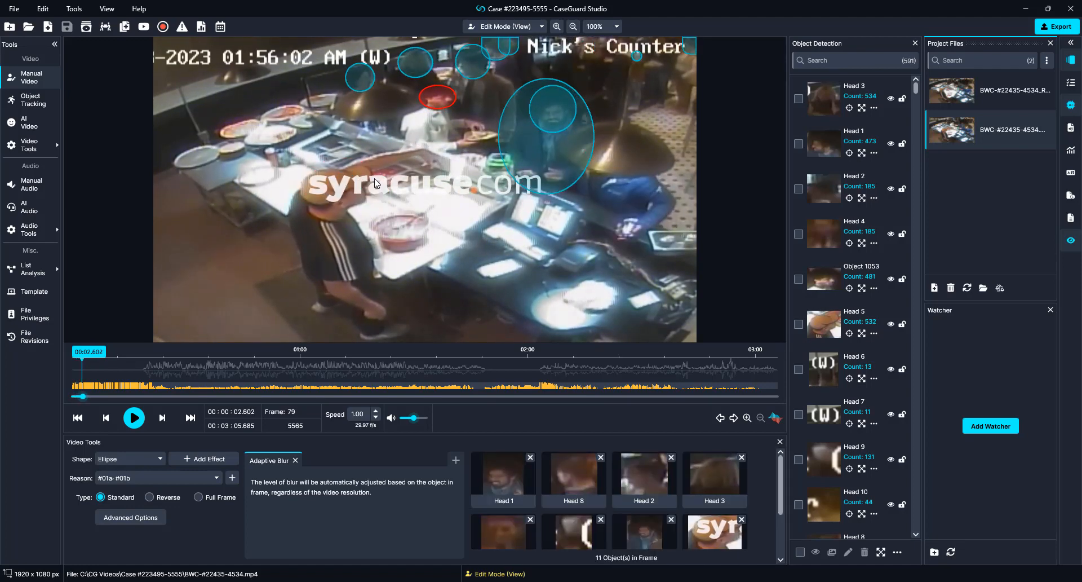
{"action": "key", "text": "Left"}
{"action": "key", "text": "Left"}
{"action": "key", "text": "Left"}
{"action": "key", "text": "Left"}
{"action": "key", "text": "Left"}
{"action": "key", "text": "Left"}
{"action": "key", "text": "Left"}
{"action": "key", "text": "Left"}
{"action": "key", "text": "Left"}
{"action": "key", "text": "Left"}
{"action": "key", "text": "Left"}
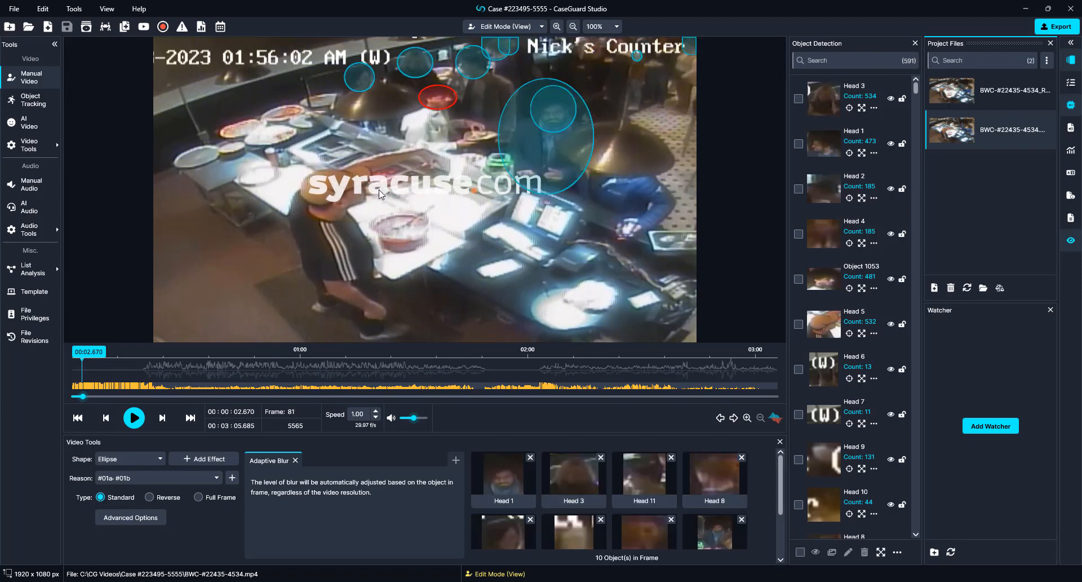
{"action": "key", "text": "Right"}
{"action": "key", "text": "Right"}
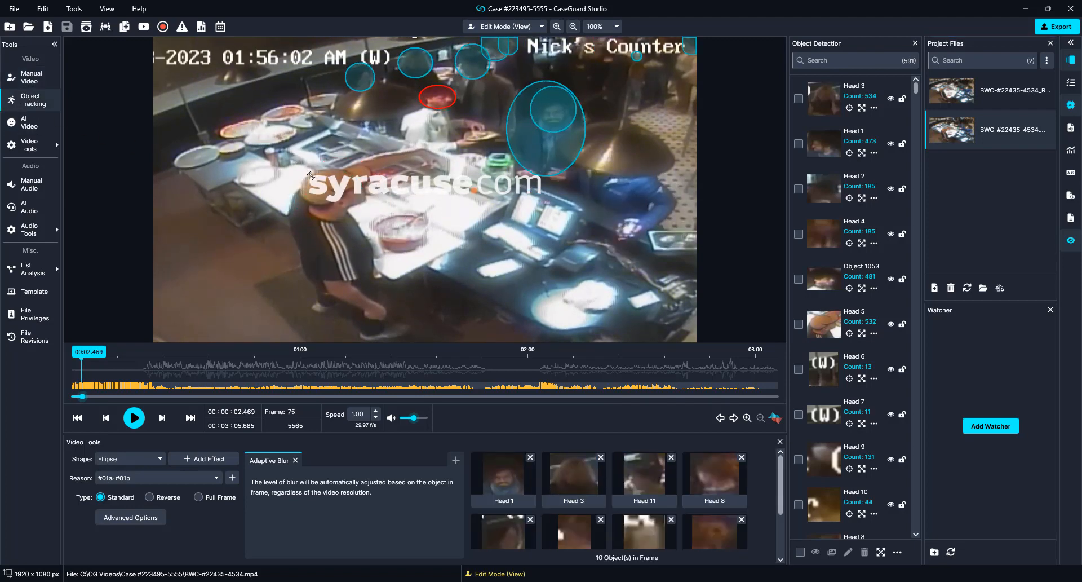
Step: Draw a redaction ellipse over the man's head, cancel the export, and switch to the redacted file
{"action": "mouse_move", "coordinate": [293, 153]}
{"action": "left_mouse_down"}
{"action": "mouse_move", "coordinate": [397, 238]}
{"action": "mouse_move", "coordinate": [384, 231]}
{"action": "left_mouse_up"}
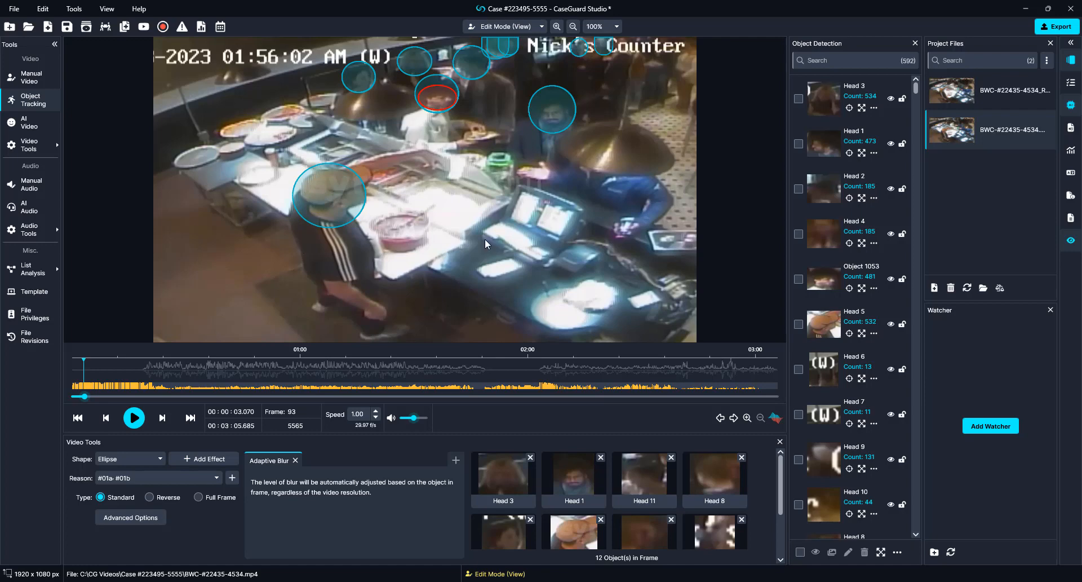
{"action": "left_click", "coordinate": [1048, 29]}
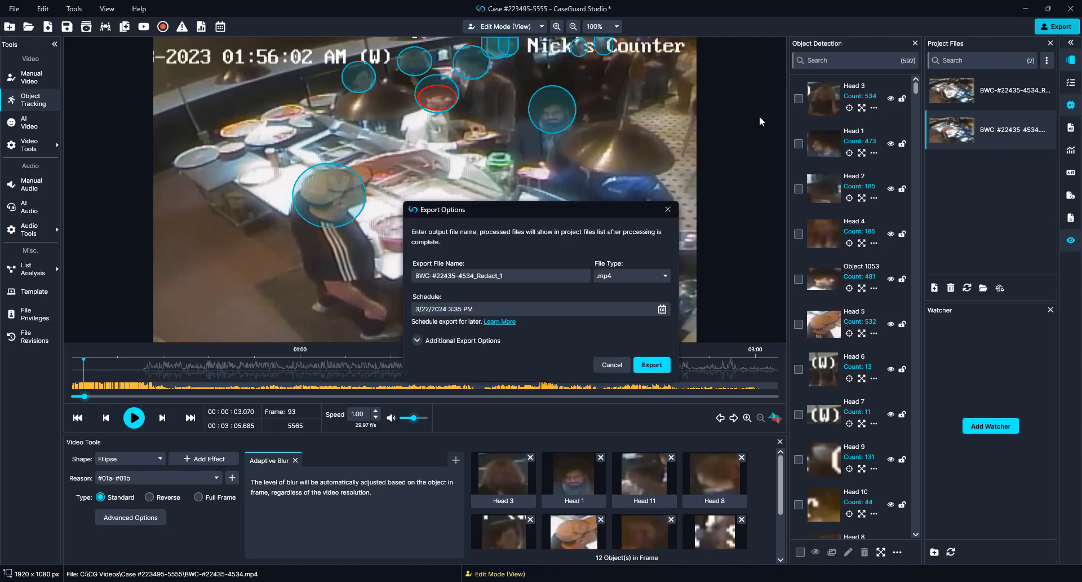
{"action": "left_click", "coordinate": [602, 367]}
{"action": "left_click", "coordinate": [981, 92]}
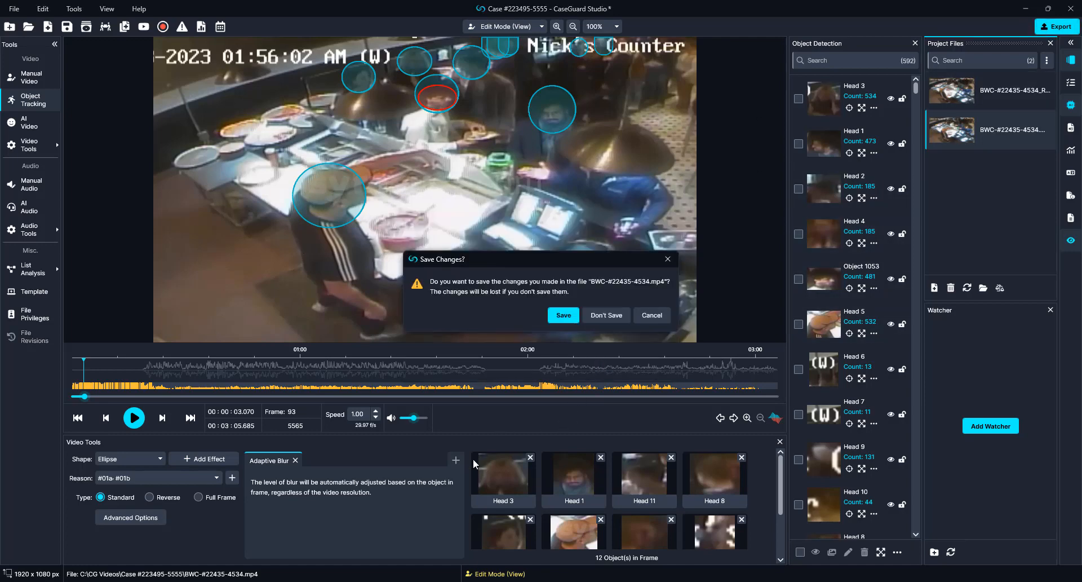
Step: Save the original video's changes and play the redacted copy from about 11 seconds
{"action": "left_click", "coordinate": [570, 322]}
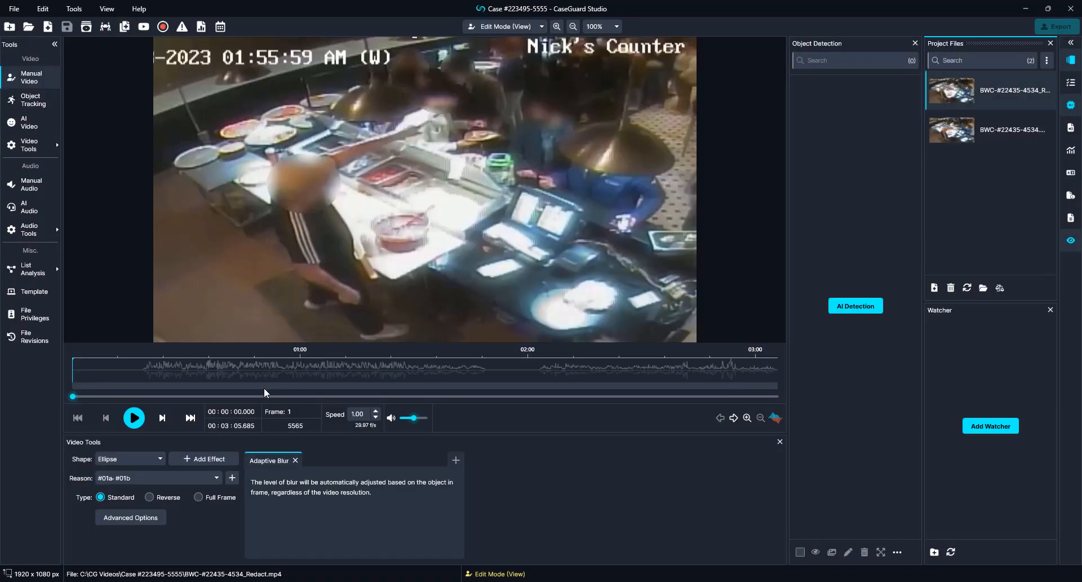
{"action": "left_click", "coordinate": [115, 372]}
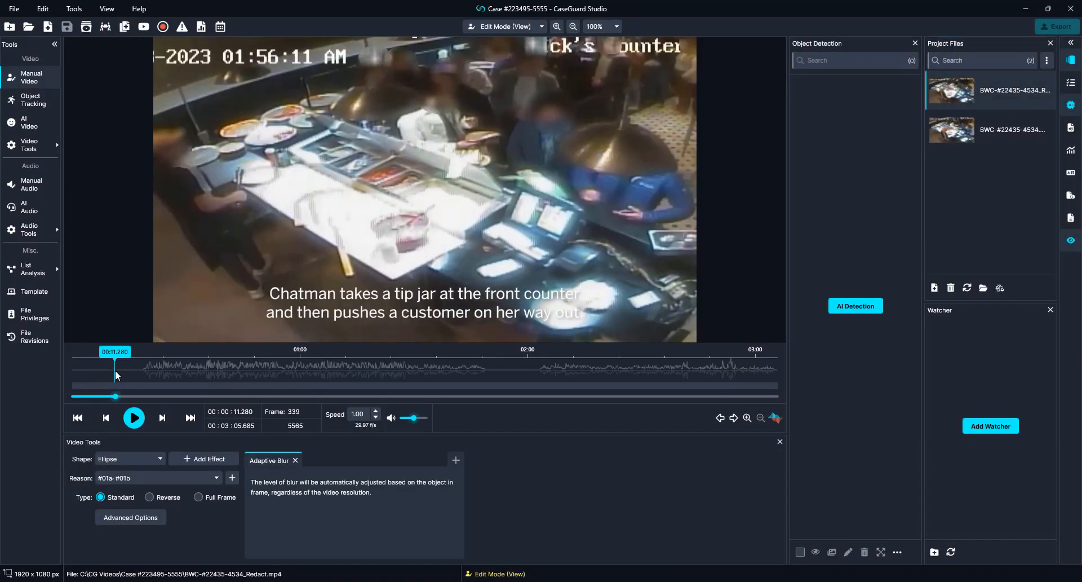
{"action": "key", "text": "space"}
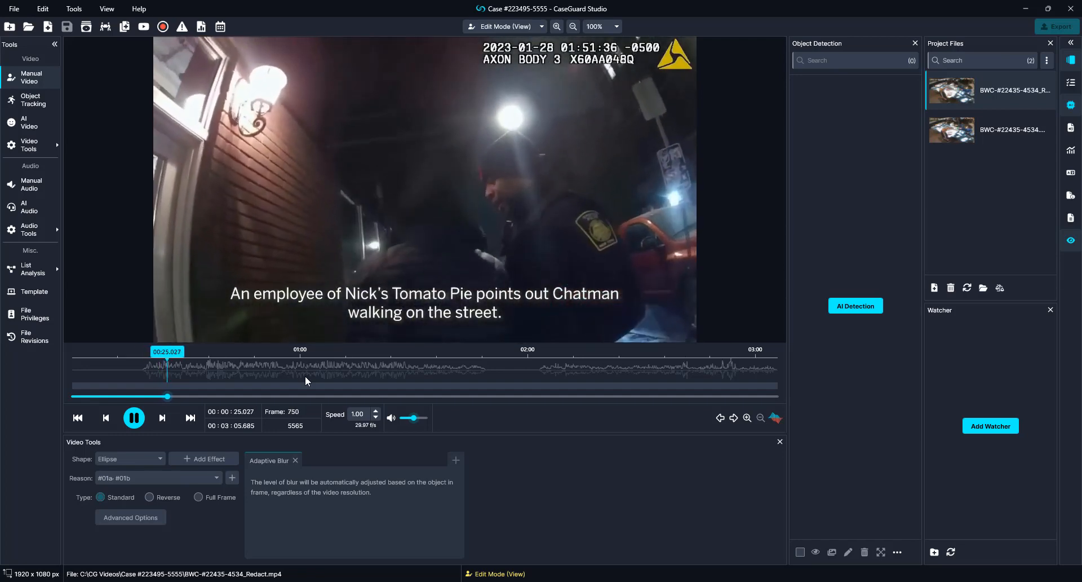
Step: Mute the audio and skip through to 01:39 to confirm the heads stay blurred
{"action": "left_click", "coordinate": [237, 376]}
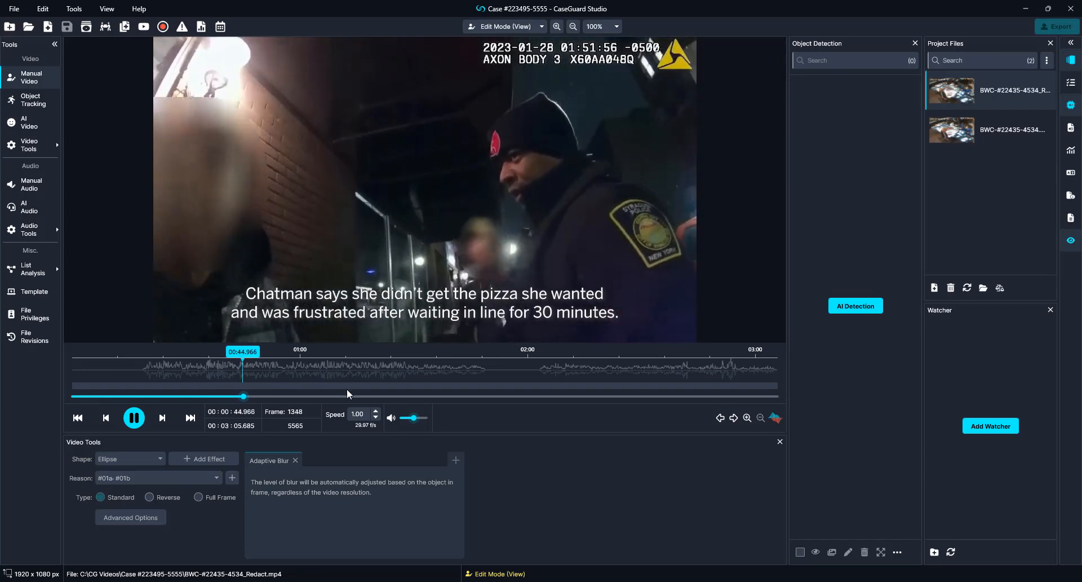
{"action": "left_click", "coordinate": [390, 418]}
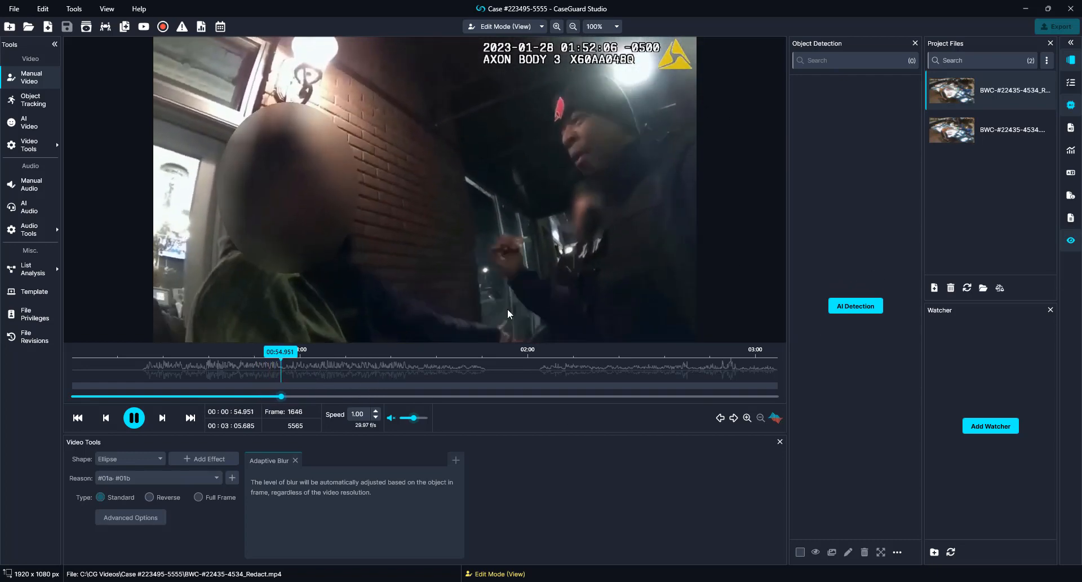
{"action": "left_click", "coordinate": [366, 371]}
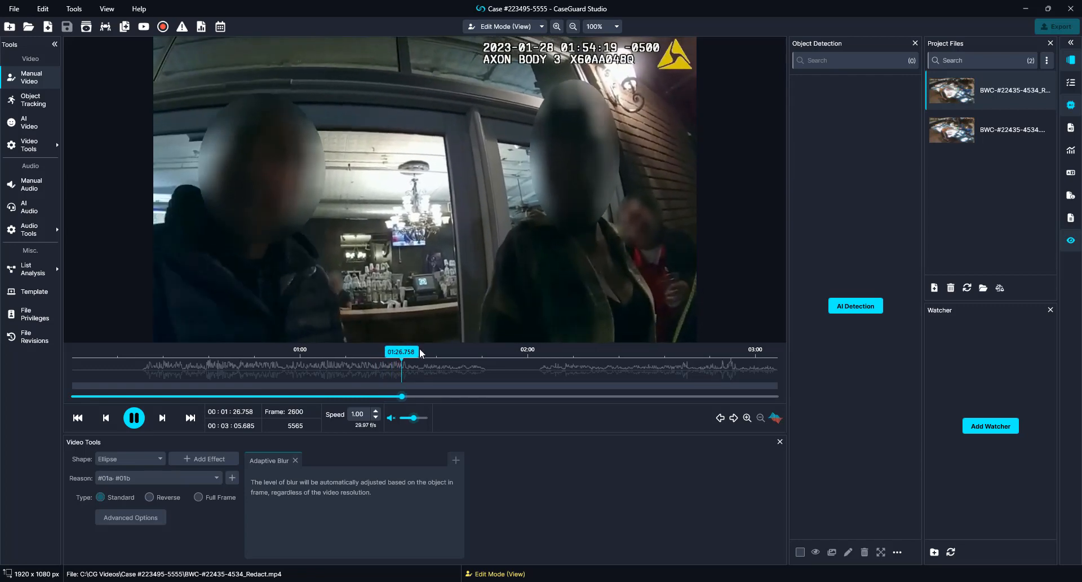
{"action": "left_click", "coordinate": [436, 370]}
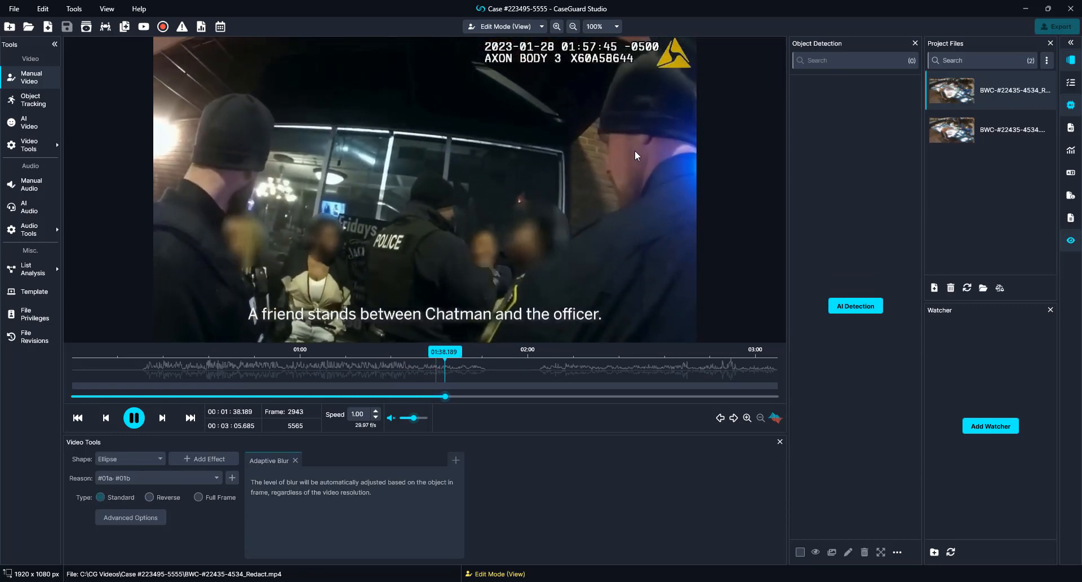
{"action": "key", "text": "space"}
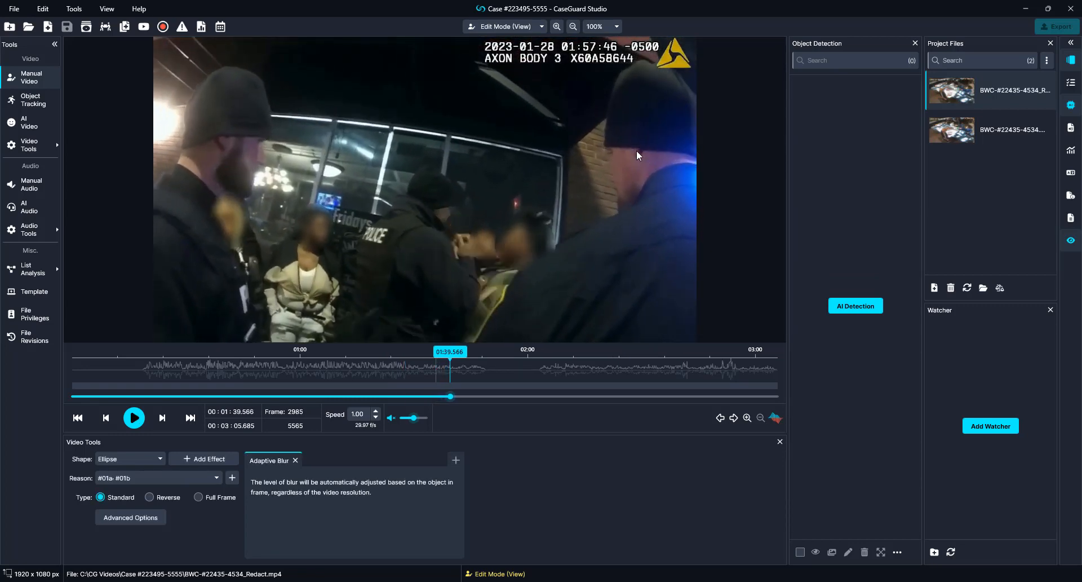